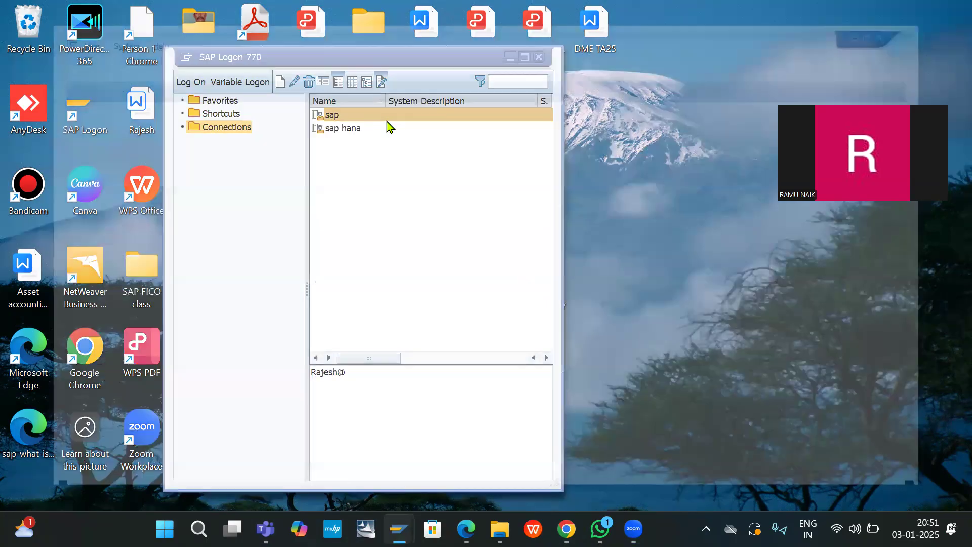
# Step: Log on to client 800 with the remembered user ID and the account password
pyautogui.click(184, 150)
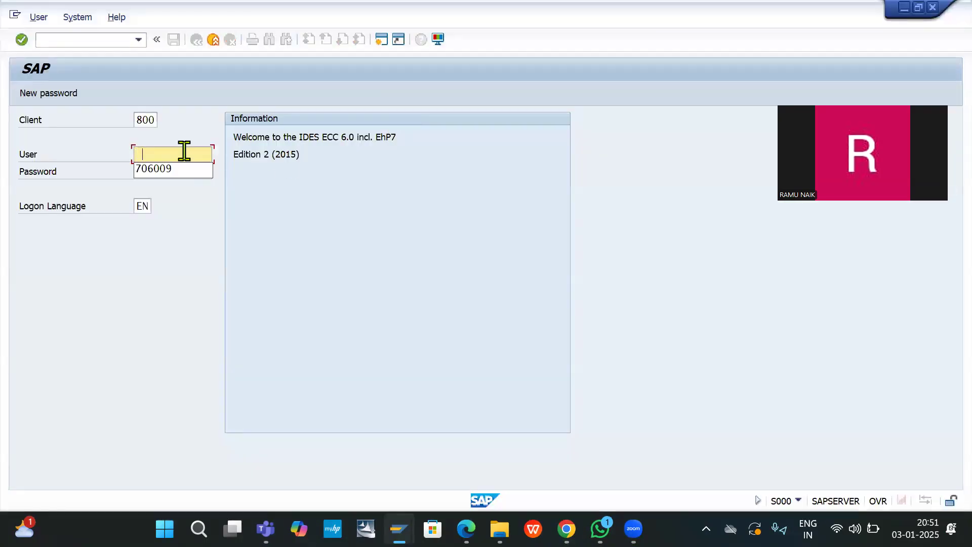
pyautogui.press('Down')
pyautogui.press('Return')
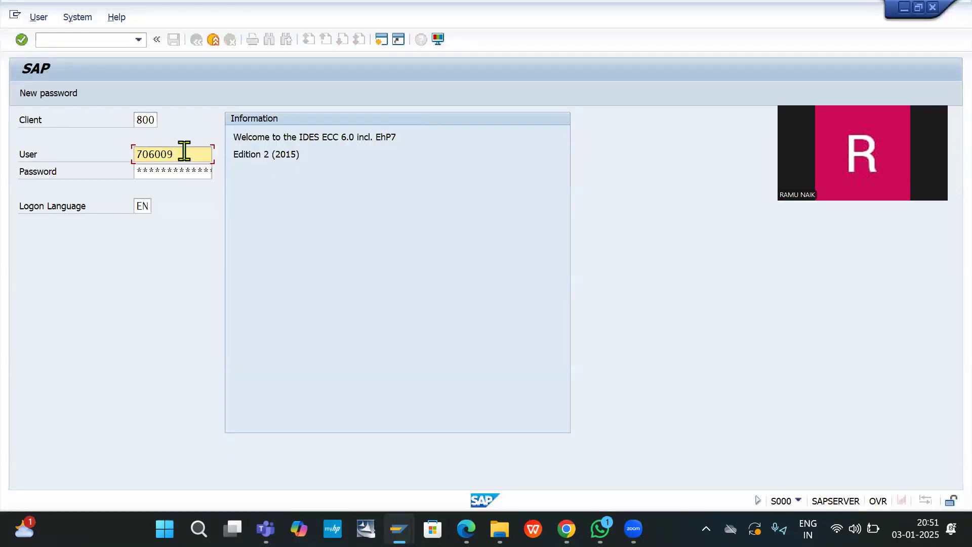
pyautogui.press('Tab')
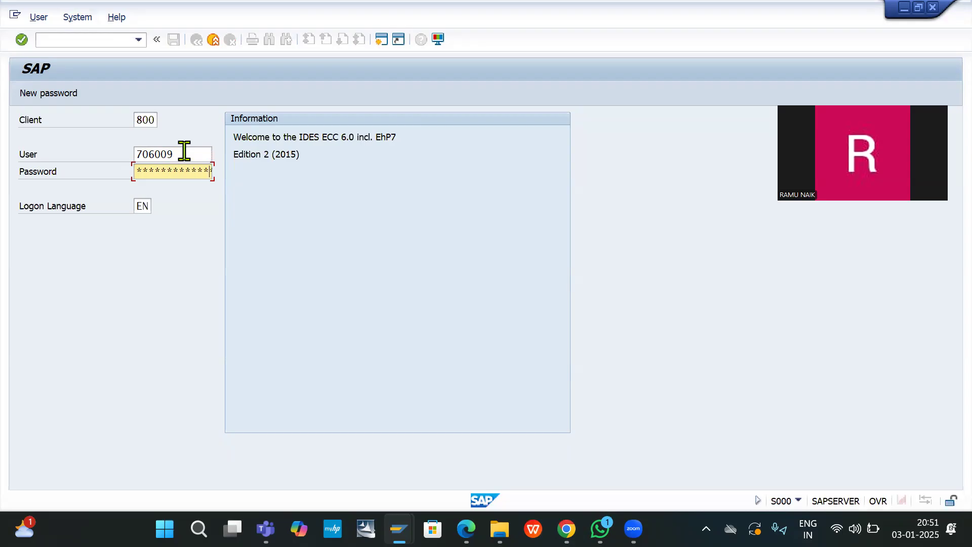
pyautogui.press('Return')
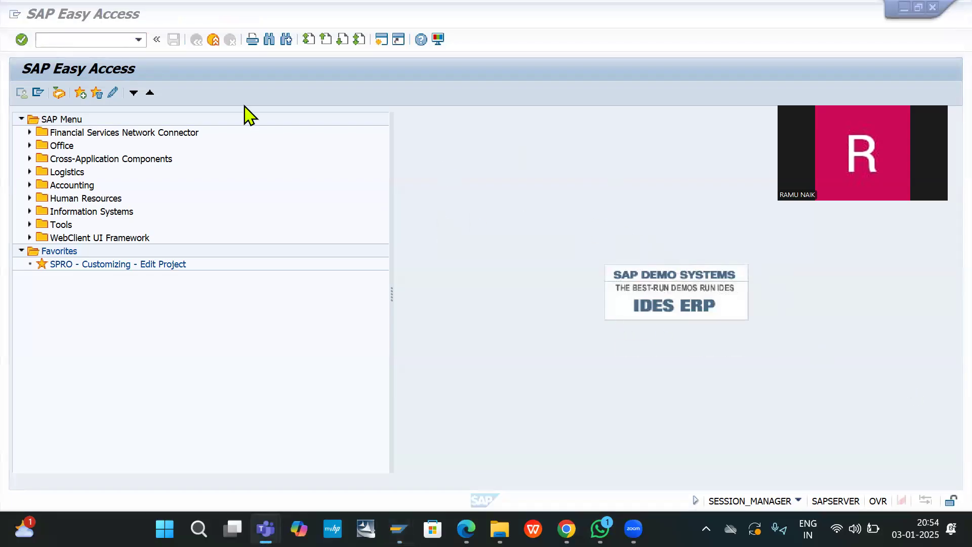
# Step: Start KPZ2 budget planning in controlling area DE20 for cost center F100 (Finance Cost Center)
pyautogui.click(75, 41)
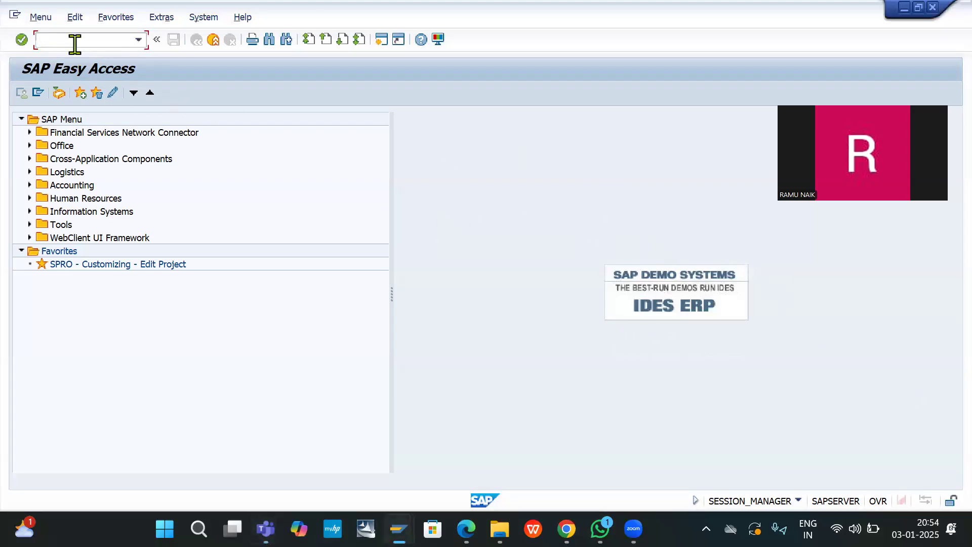
pyautogui.write('/nkpz2')
pyautogui.press('Return')
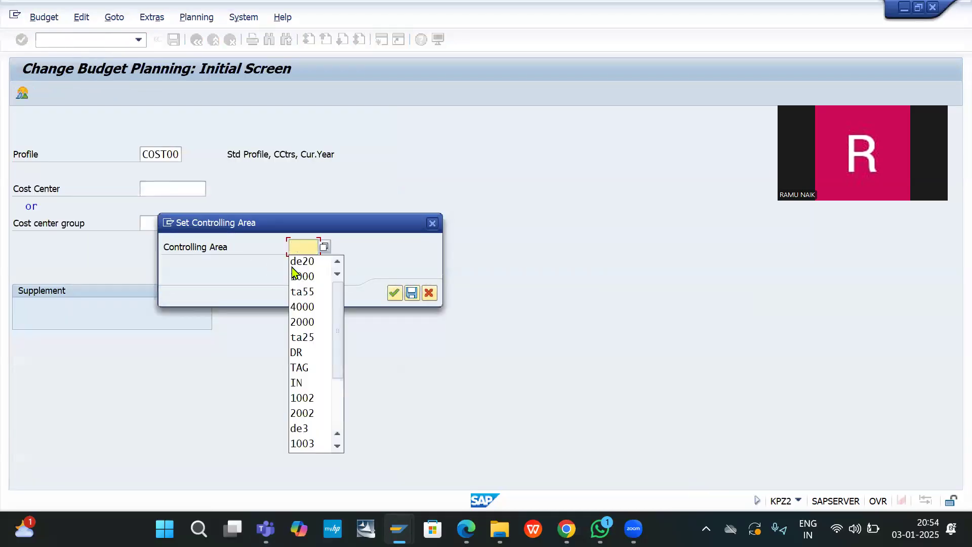
pyautogui.click(304, 260)
pyautogui.press('Return')
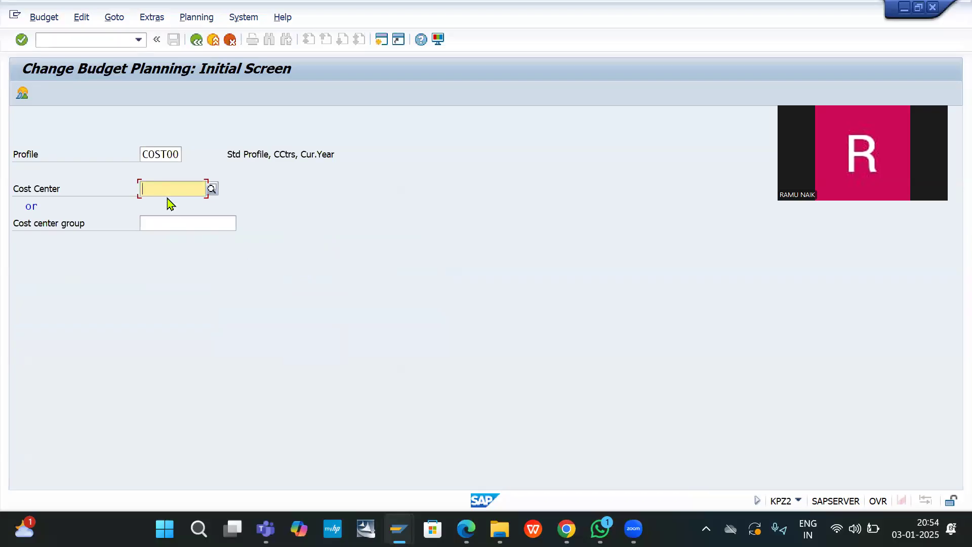
pyautogui.write('f1')
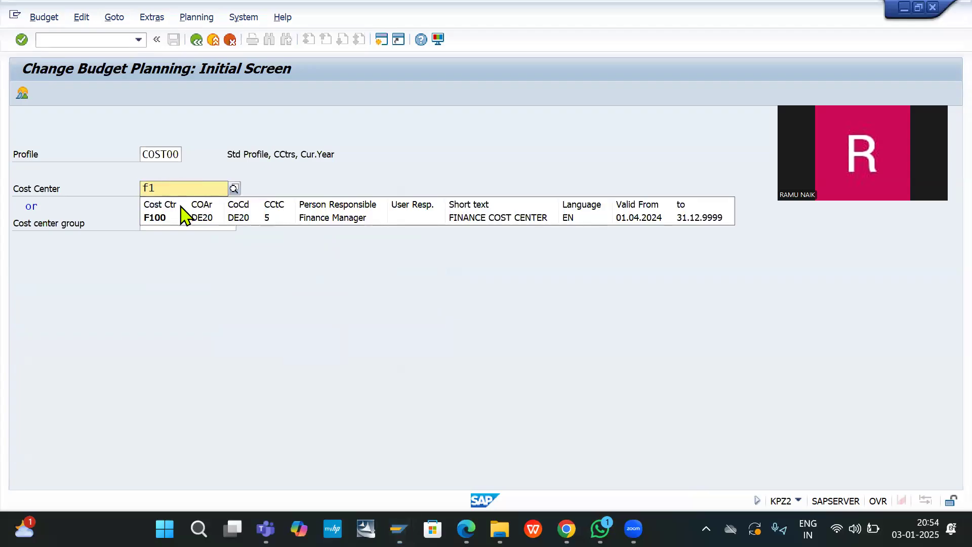
pyautogui.click(183, 219)
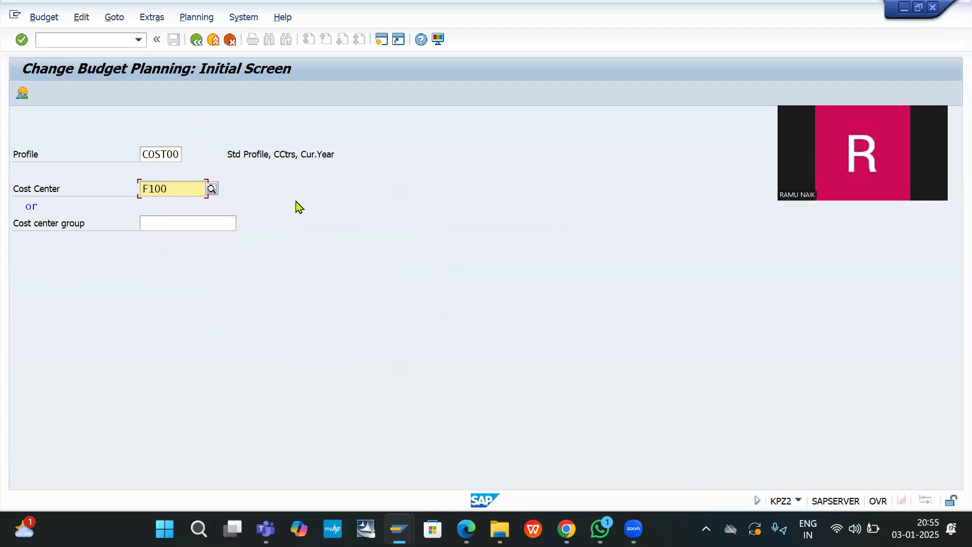
# Step: In the period overview, enter a 2024 total budget of 2400000 INR for F100
pyautogui.press('Return')
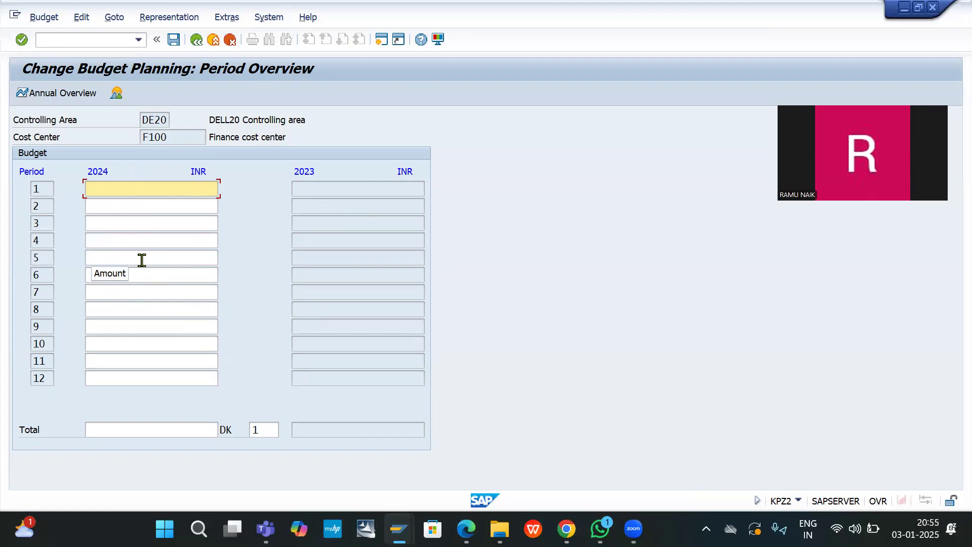
pyautogui.click(129, 429)
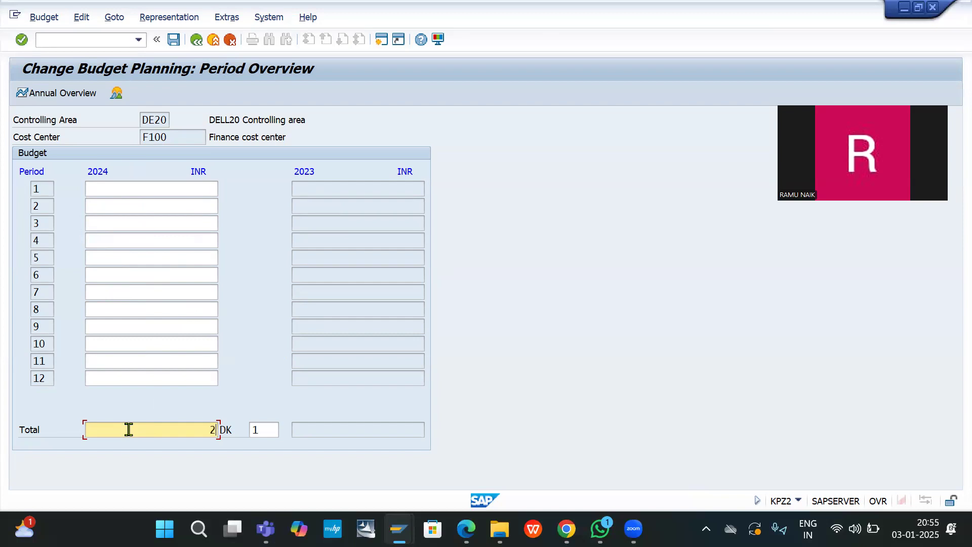
pyautogui.write('00000')
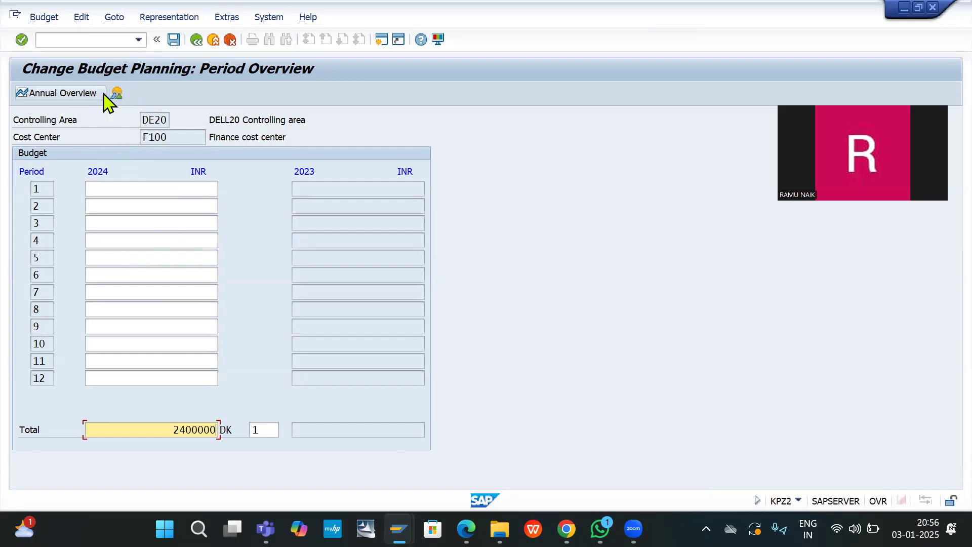
# Step: Check the 2,400,000 INR annual total, then verify 200,000 INR in each of the 12 periods
pyautogui.click(74, 95)
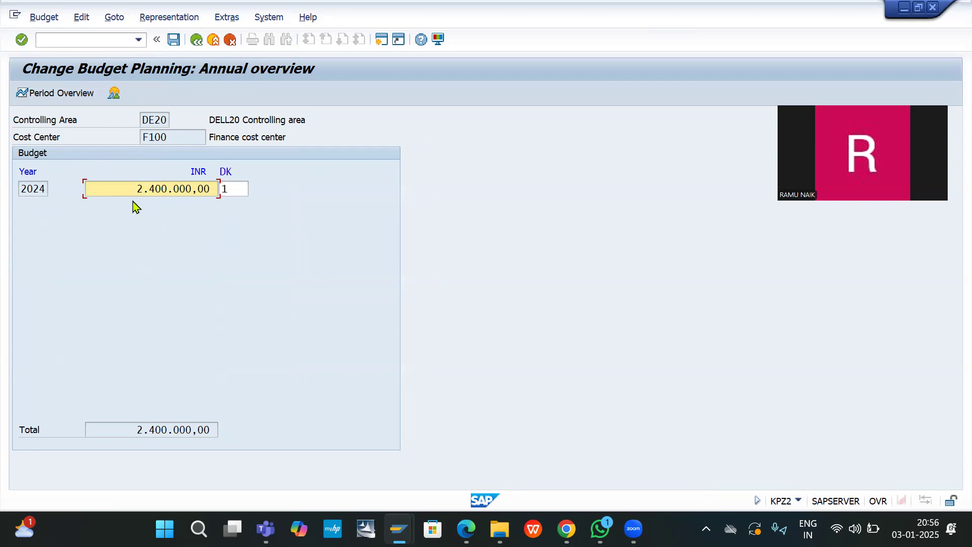
pyautogui.click(67, 94)
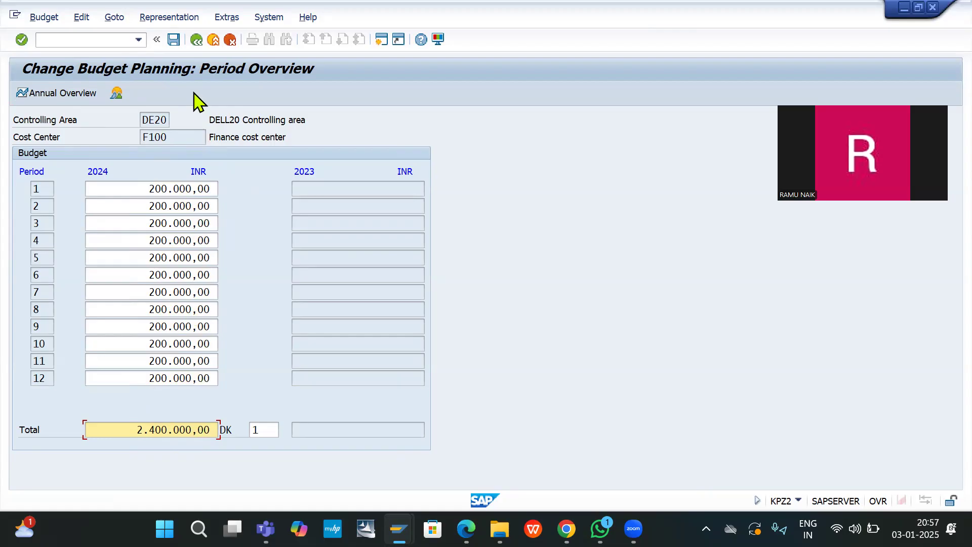
# Step: Save the F100 budget plan and clear the Cost Center field
pyautogui.click(174, 41)
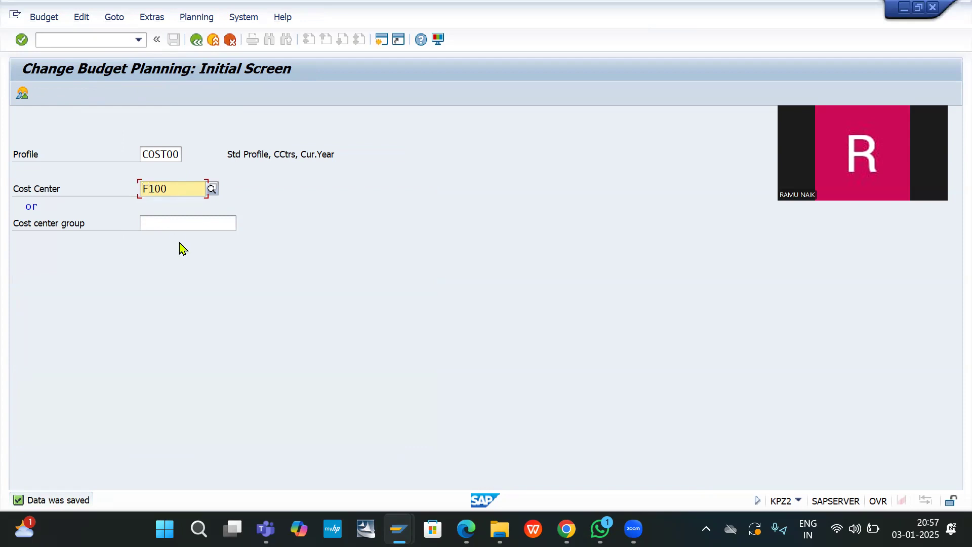
pyautogui.press('Delete')
pyautogui.press('Delete')
pyautogui.press('Delete')
pyautogui.press('BackSpace')
# Step: Budget 1200000 INR for cost center S100 in 2024, spread evenly across the periods
pyautogui.write('s100')
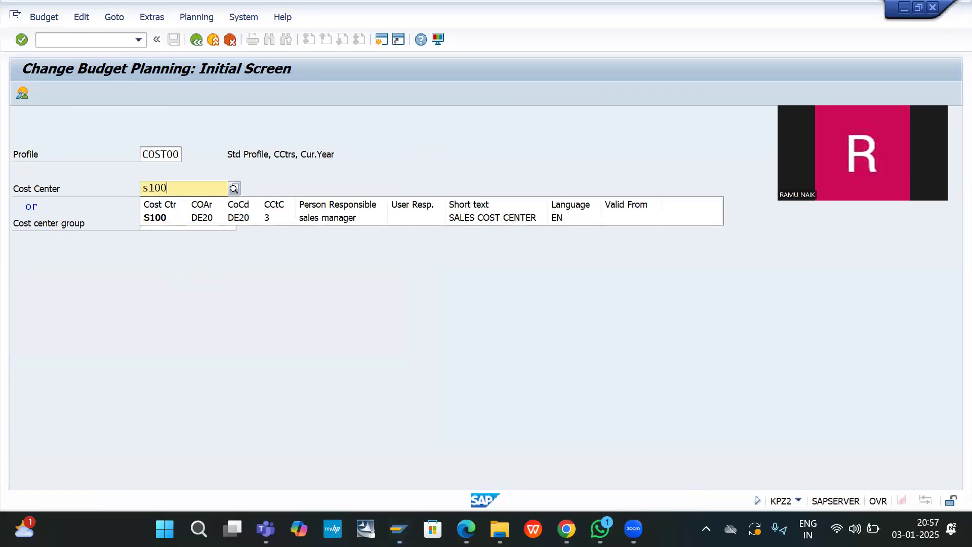
pyautogui.press('Return')
pyautogui.click(179, 242)
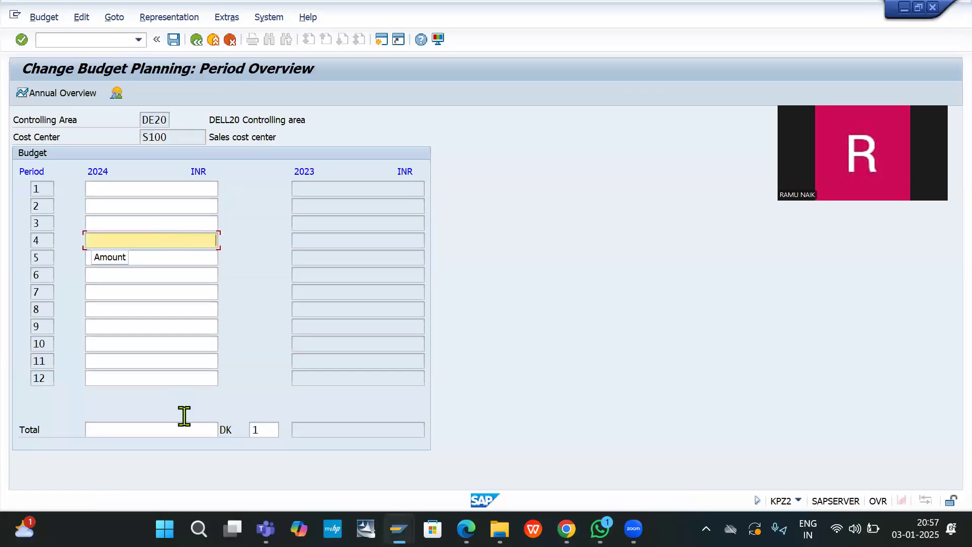
pyautogui.click(158, 431)
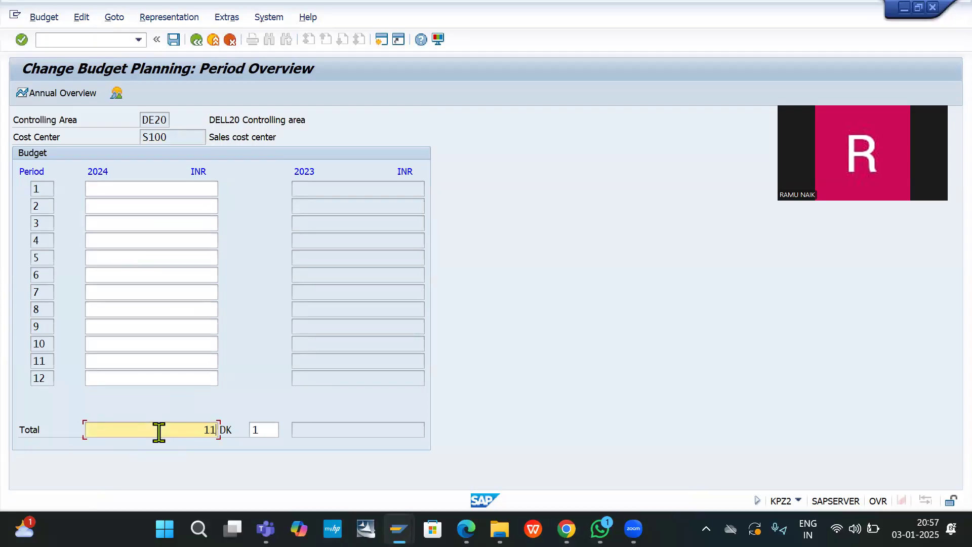
pyautogui.write('1200000')
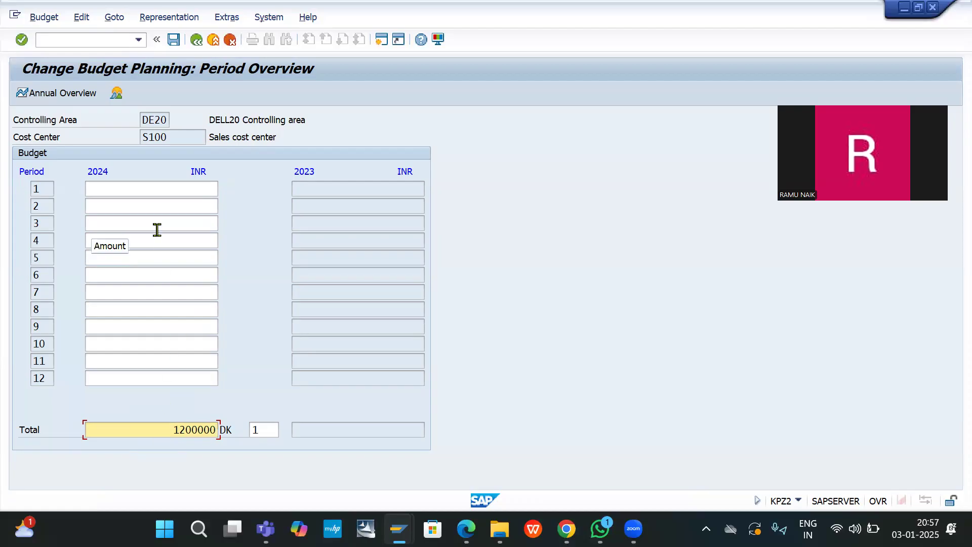
pyautogui.press('Return')
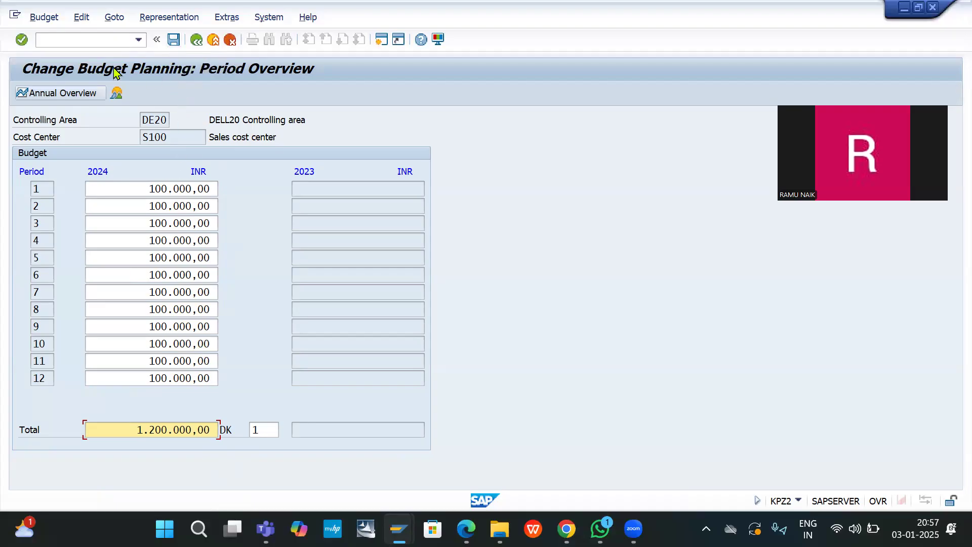
# Step: Save the S100 budget plan
pyautogui.click(174, 40)
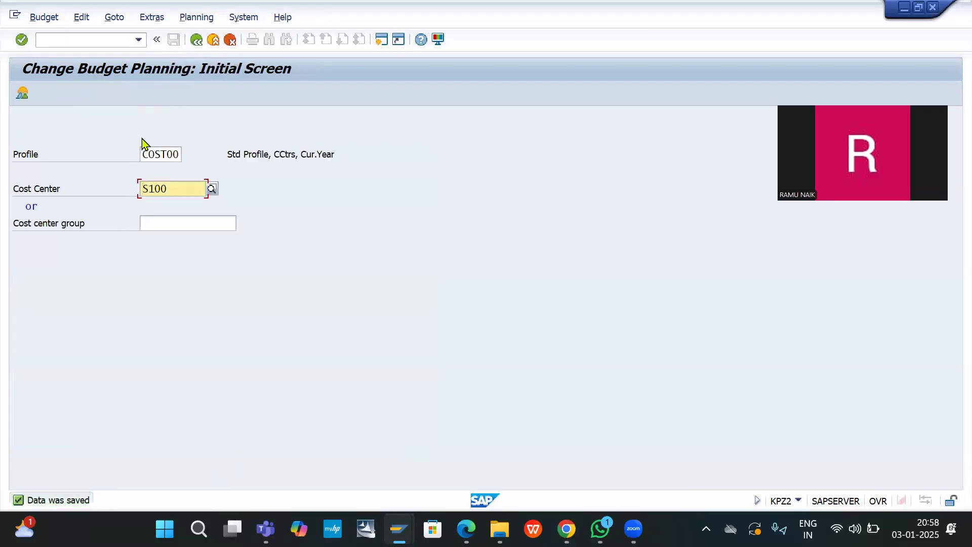
pyautogui.click(91, 41)
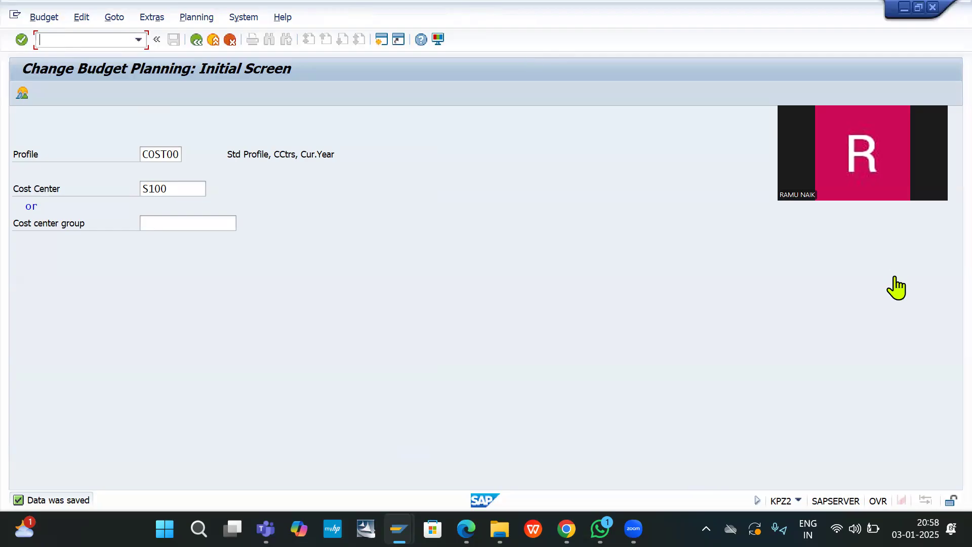
pyautogui.click(899, 301)
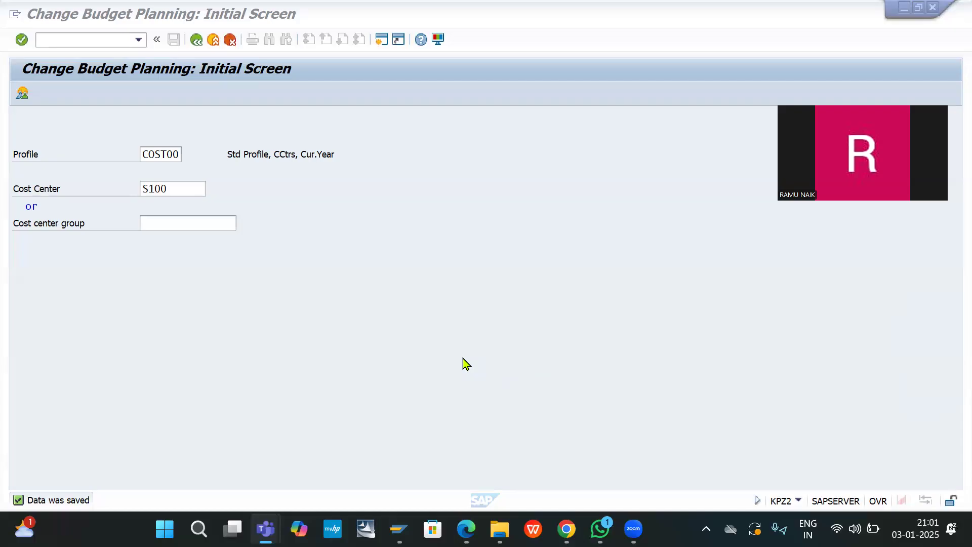
pyautogui.click(85, 40)
# Step: Open posting periods maintenance (OB52) and choose to display the locked data
pyautogui.write('/nob')
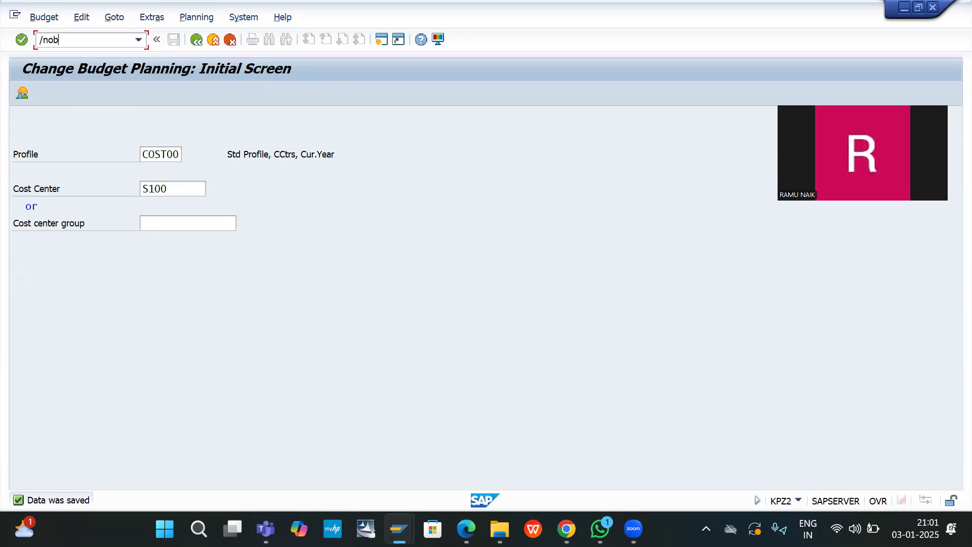
pyautogui.write('52')
pyautogui.press('Return')
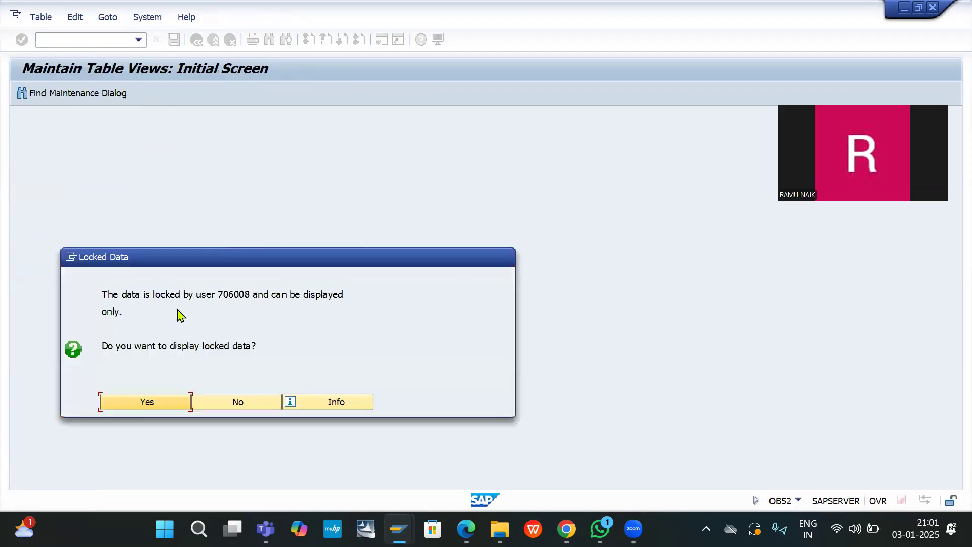
pyautogui.click(146, 411)
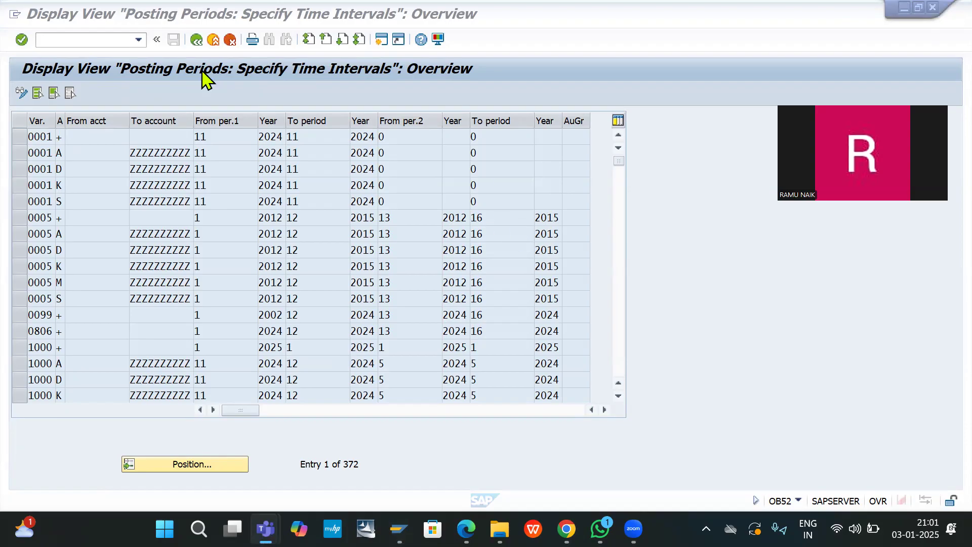
pyautogui.click(95, 40)
pyautogui.click(187, 463)
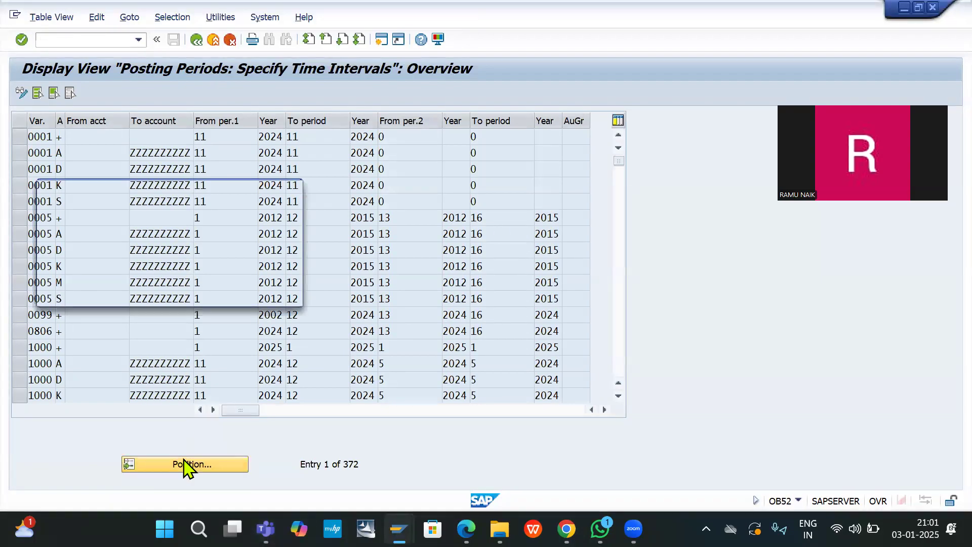
pyautogui.write('de')
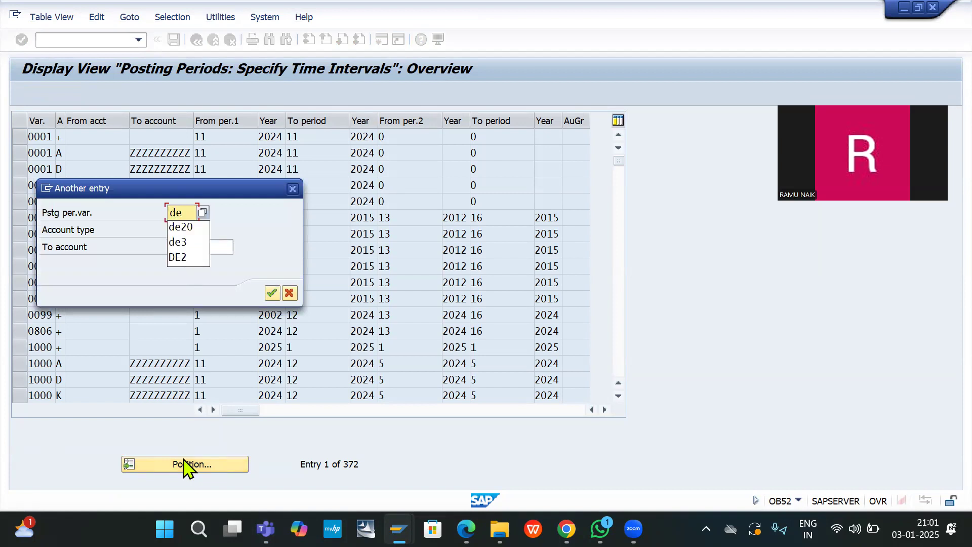
pyautogui.write('20')
pyautogui.press('Return')
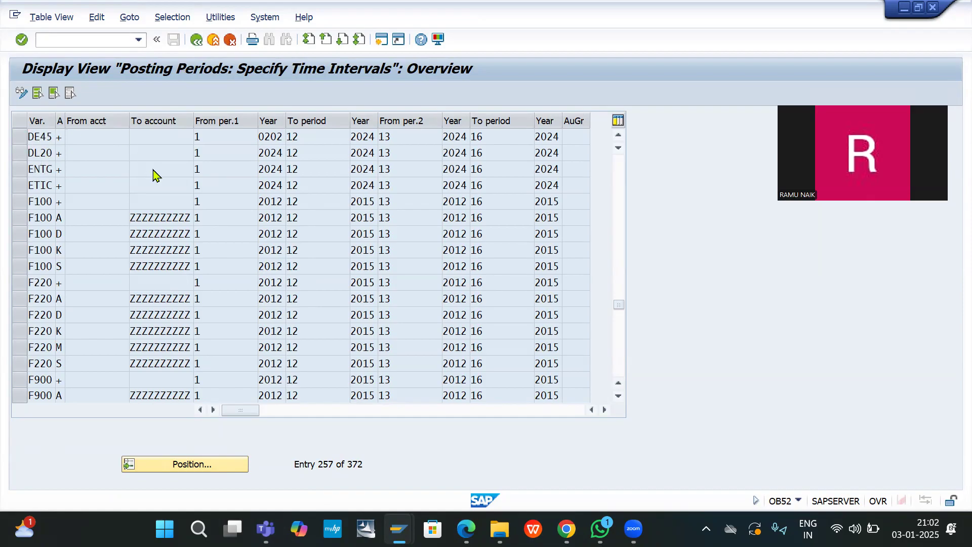
pyautogui.scroll(2, 153, 169)
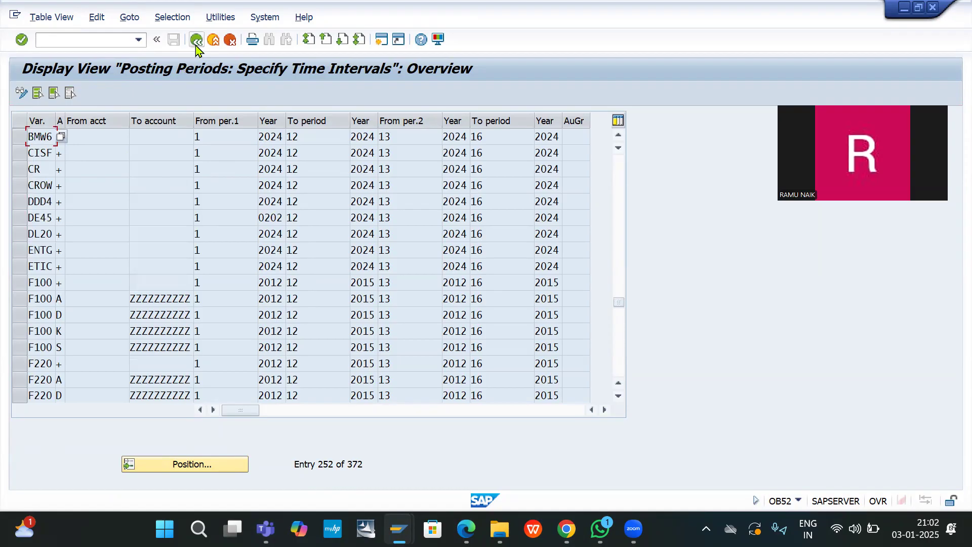
# Step: In OBY6, open company code DE20's global data to check posting period variant DL20
pyautogui.click(103, 40)
pyautogui.write('/noby6')
pyautogui.press('Return')
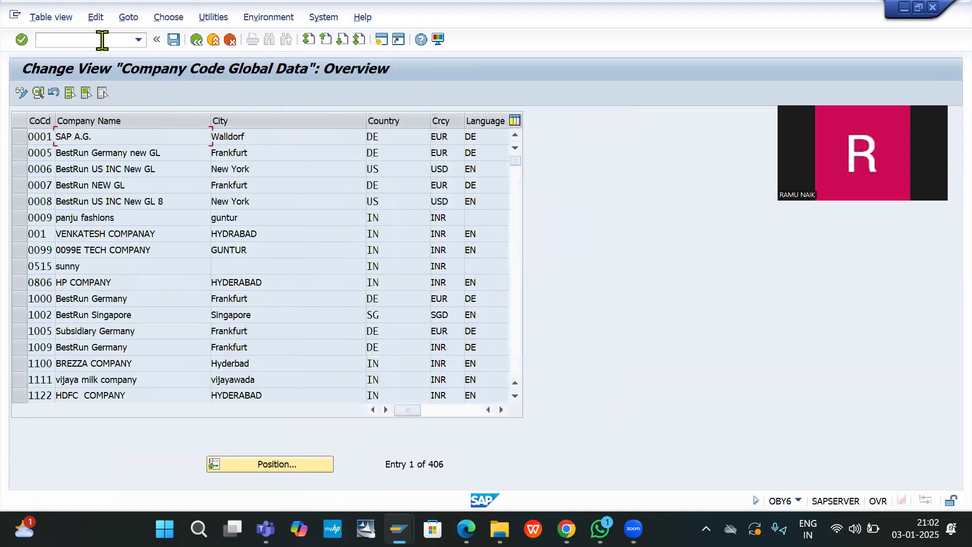
pyautogui.click(264, 463)
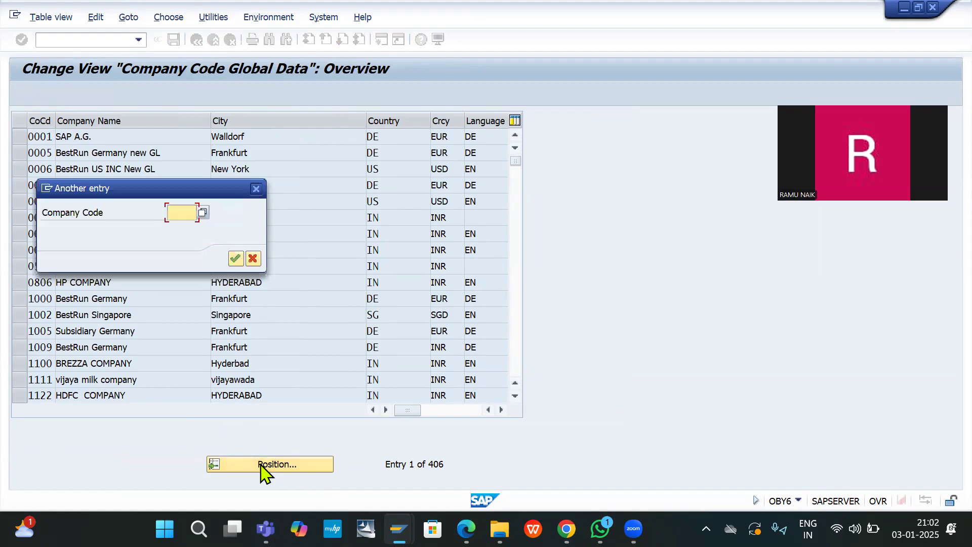
pyautogui.write('d')
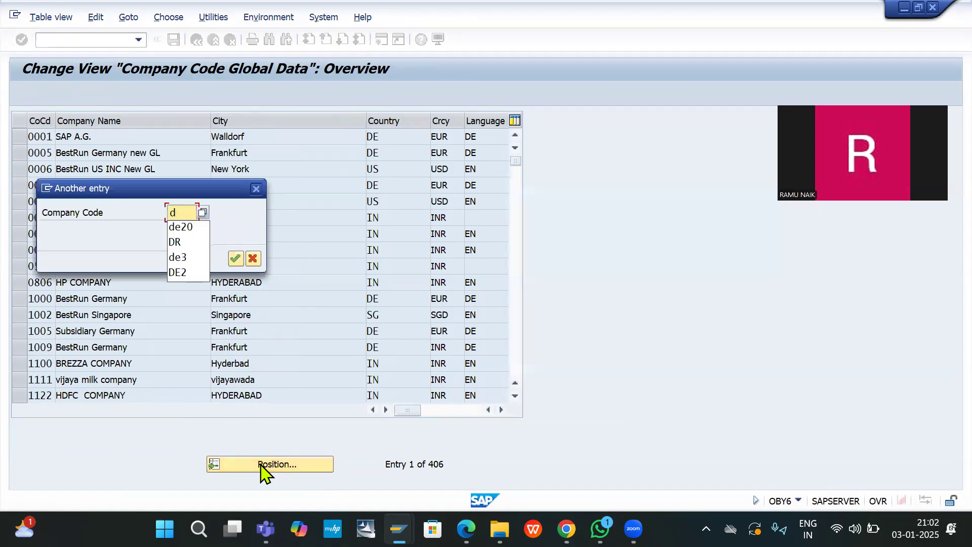
pyautogui.write('e20')
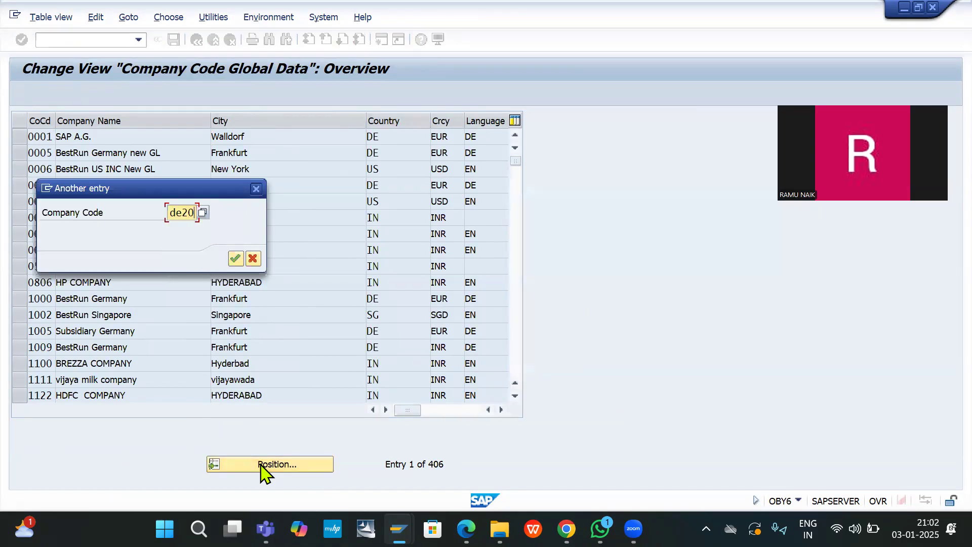
pyautogui.press('Return')
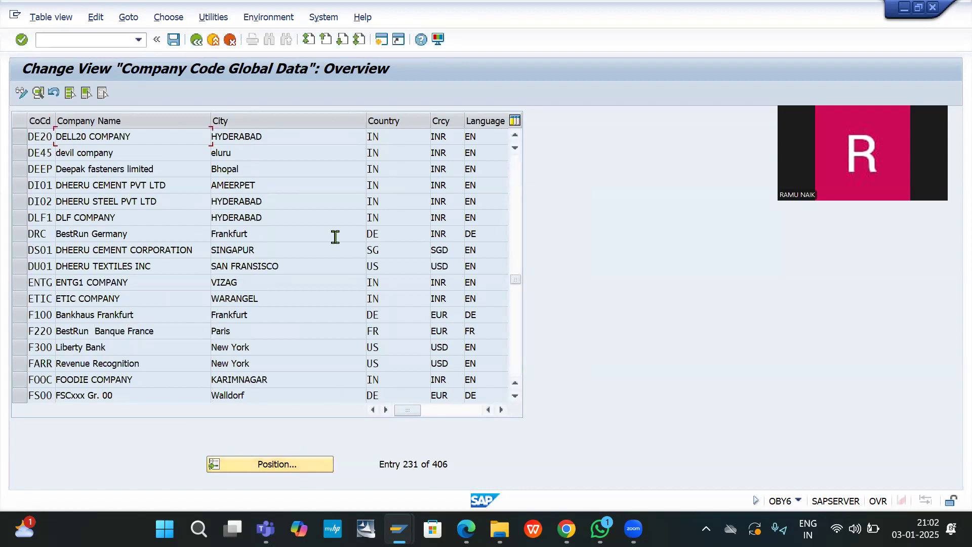
pyautogui.doubleClick(170, 143)
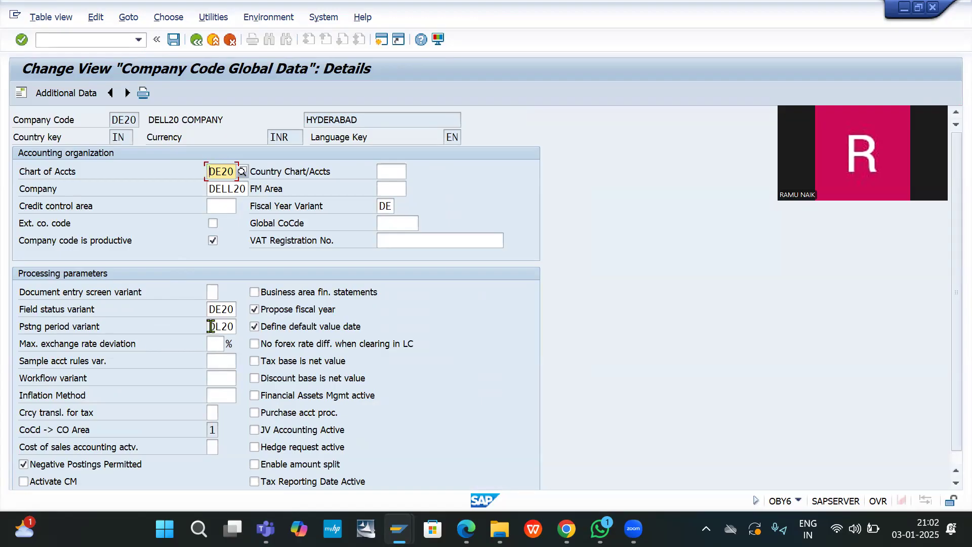
pyautogui.click(74, 40)
# Step: In OB52, display the locked data and locate posting period variant DL20
pyautogui.write('/n')
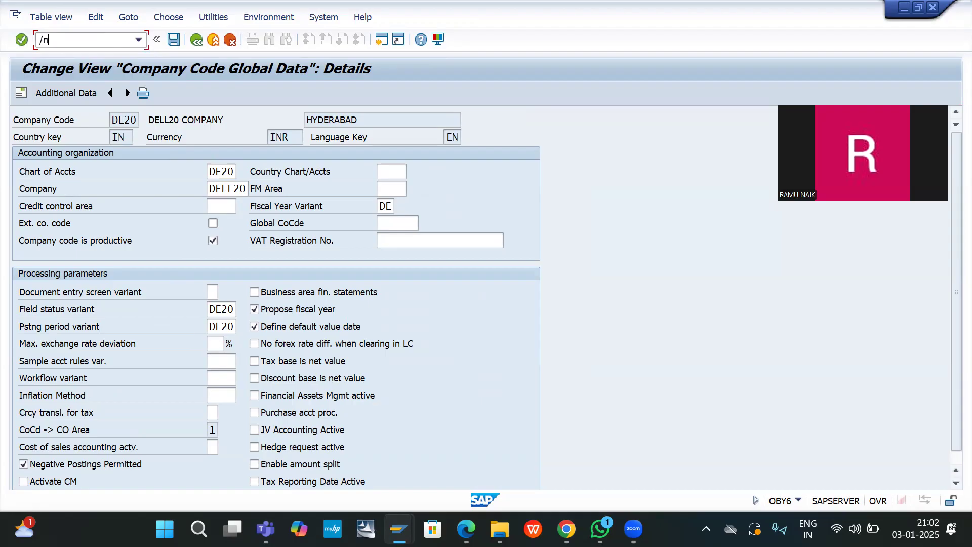
pyautogui.write('ob52')
pyautogui.press('Return')
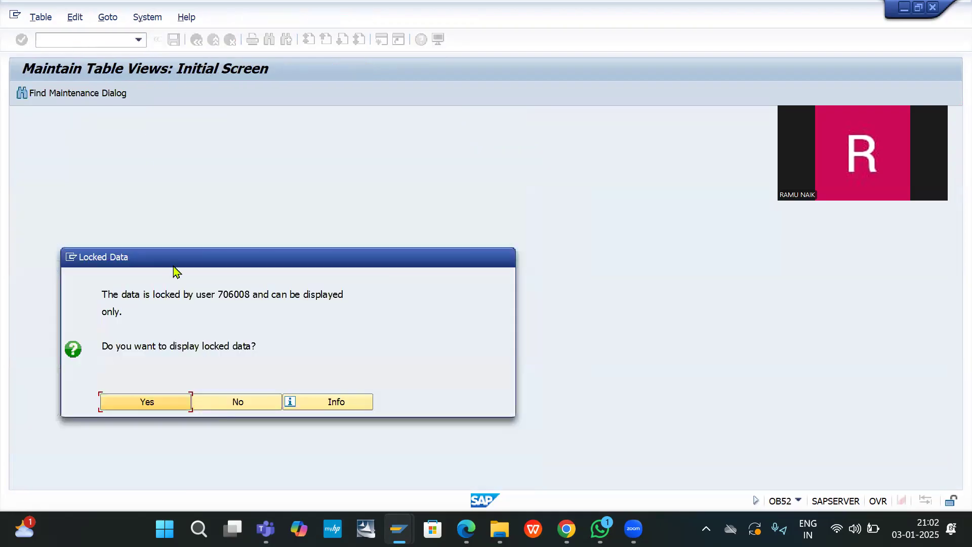
pyautogui.click(151, 408)
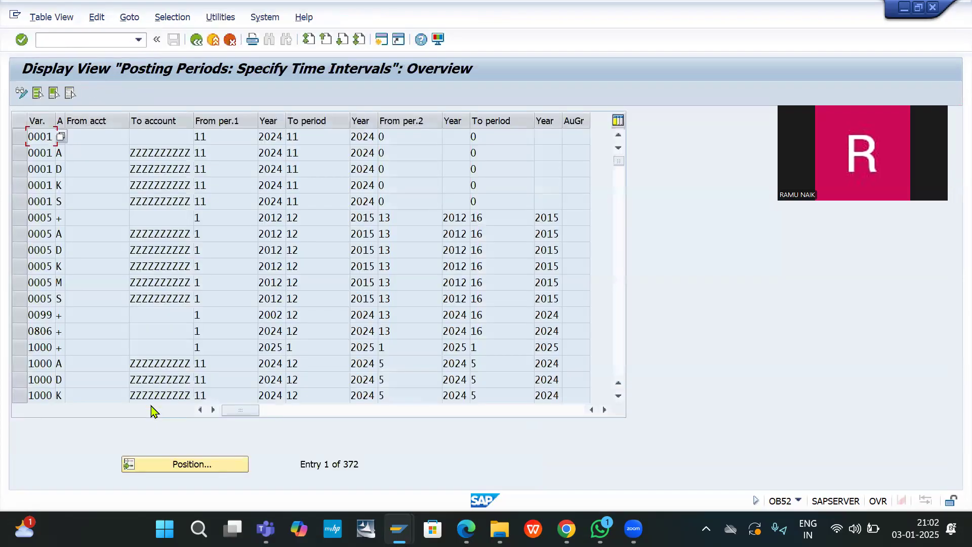
pyautogui.click(198, 464)
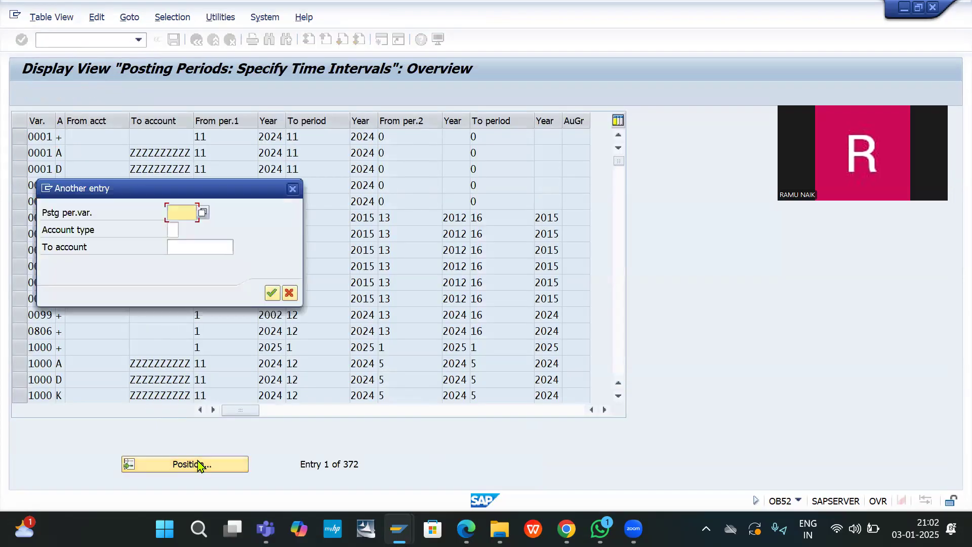
pyautogui.write('d1')
pyautogui.write('20')
pyautogui.press('Return')
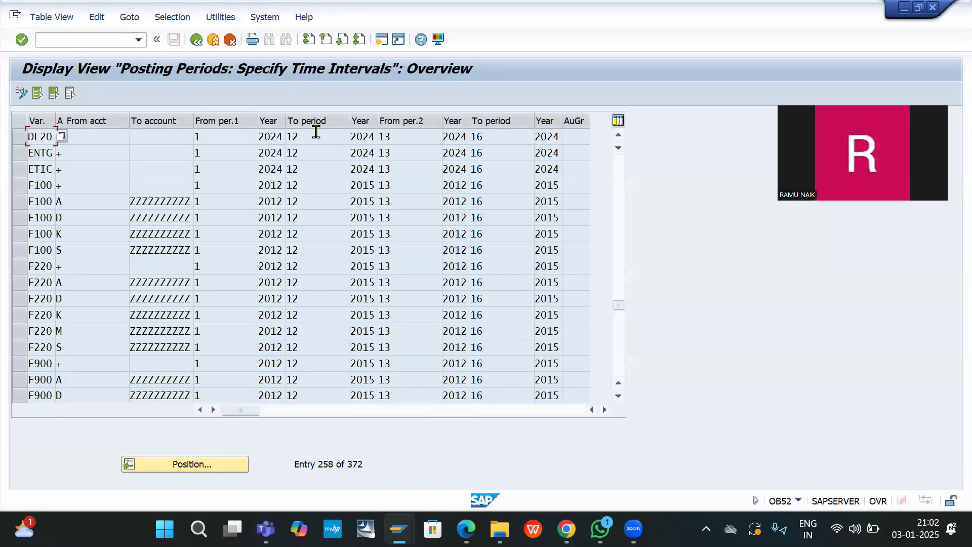
# Step: Return to the SAP Easy Access menu with /n
pyautogui.click(86, 42)
pyautogui.write('/n')
pyautogui.press('Return')
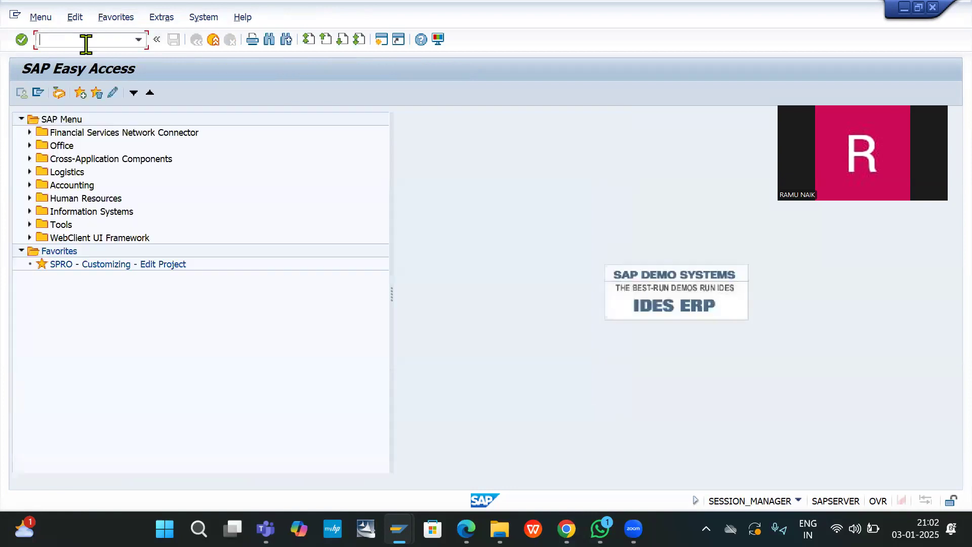
pyautogui.hotkey('alt', 'Tab')
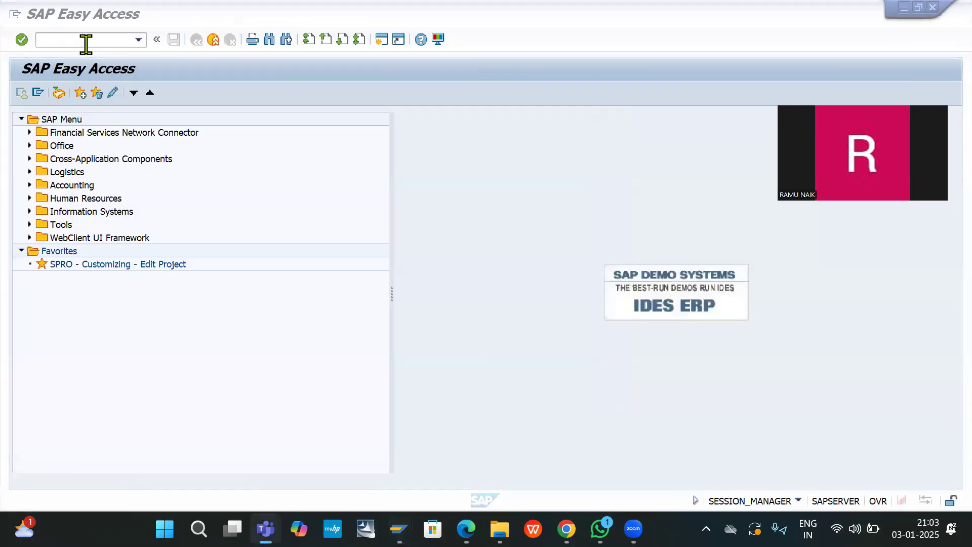
pyautogui.click(86, 44)
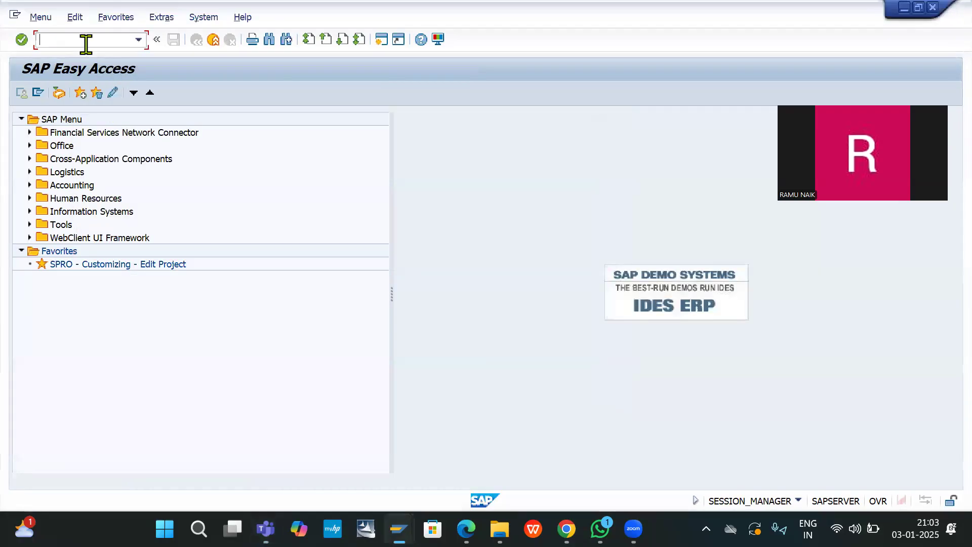
pyautogui.write('/nob52')
pyautogui.press('Down')
pyautogui.press('Down')
pyautogui.press('Return')
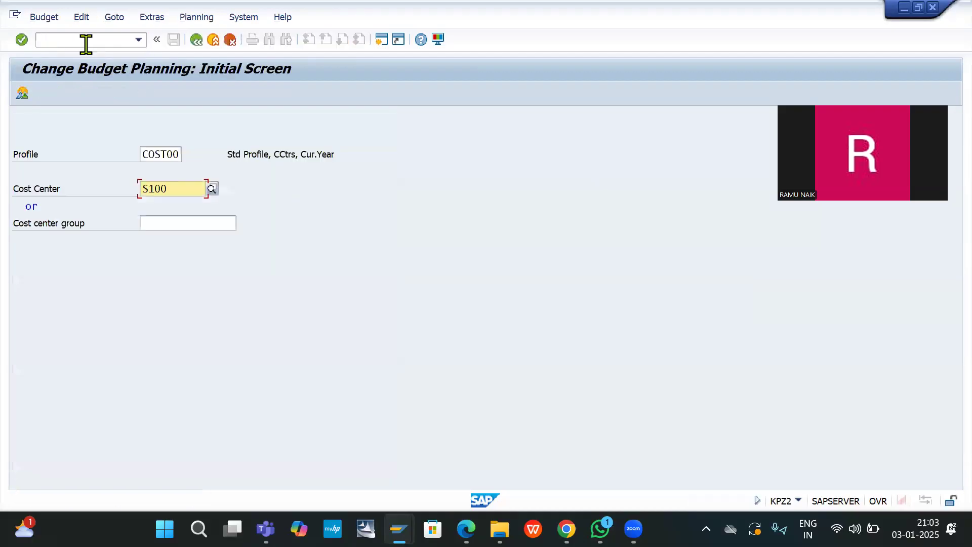
# Step: Review S100's period overview: 100.000,00 INR per period, 1.200.000,00 INR total for 2024
pyautogui.click(21, 94)
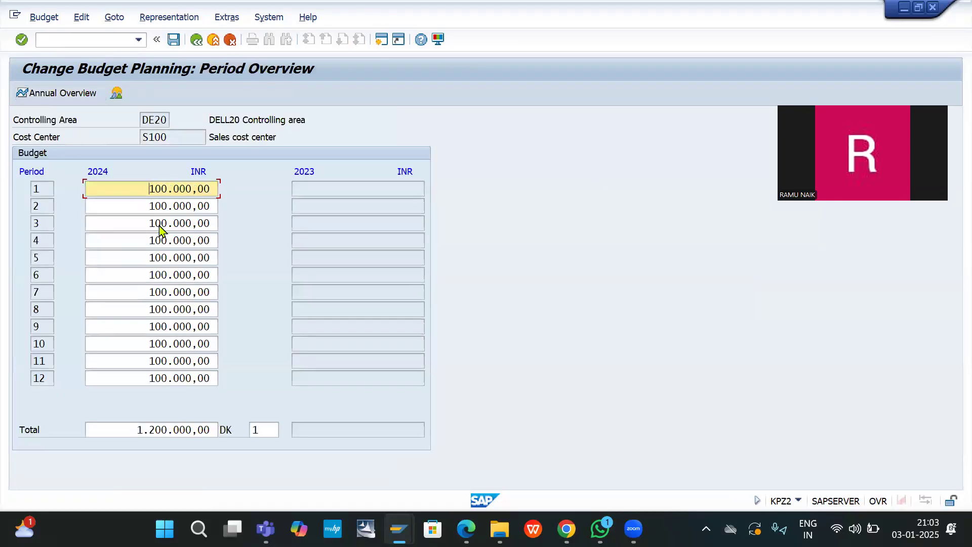
pyautogui.moveTo(175, 435); pyautogui.dragTo(253, 423)
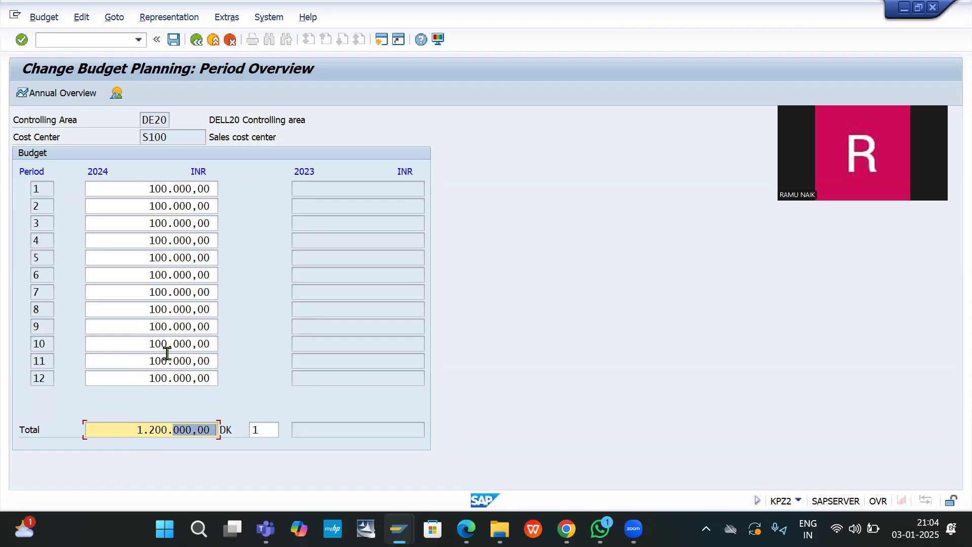
pyautogui.click(84, 40)
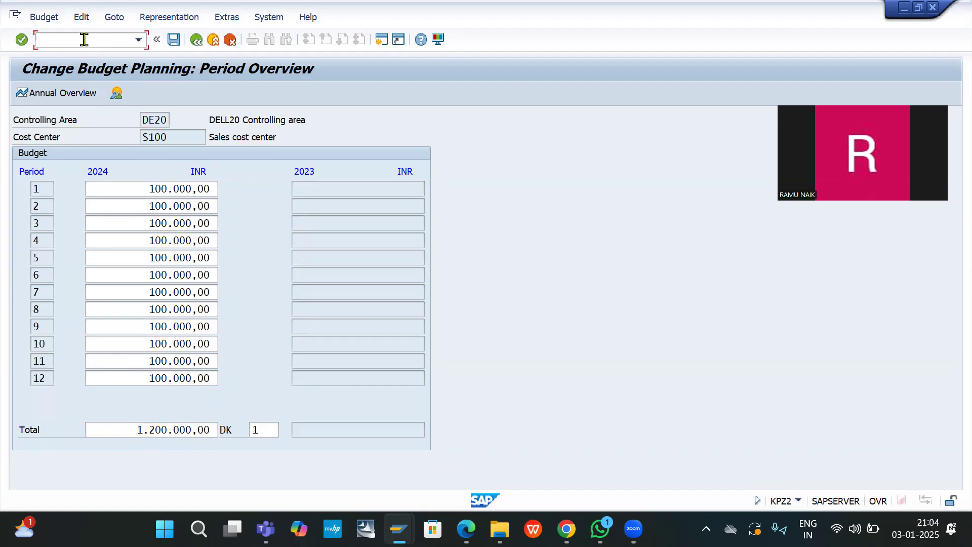
pyautogui.write('/')
pyautogui.write('n')
pyautogui.write('kp')
pyautogui.write('04')
# Step: In planner profile maintenance, locate profile SAPALL and copy it as a new entry
pyautogui.press('Return')
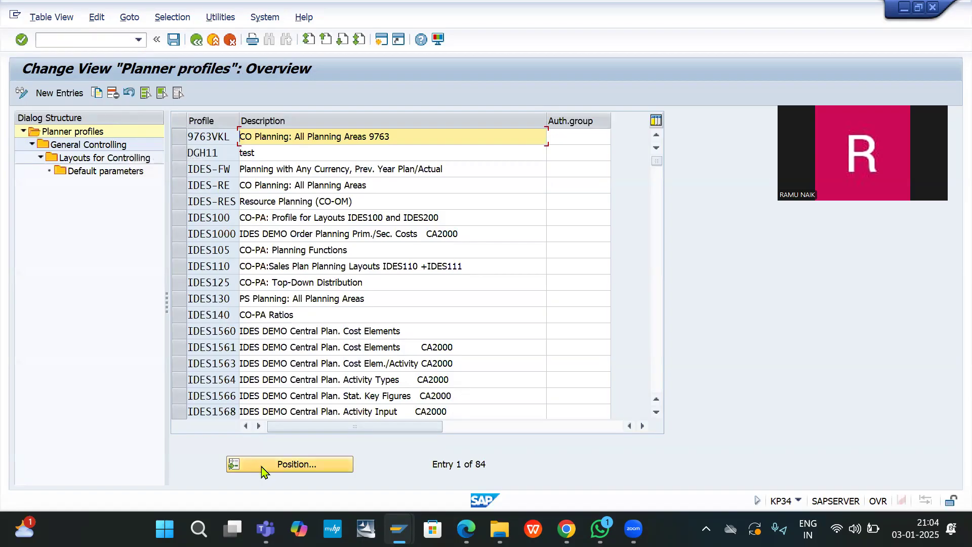
pyautogui.click(289, 471)
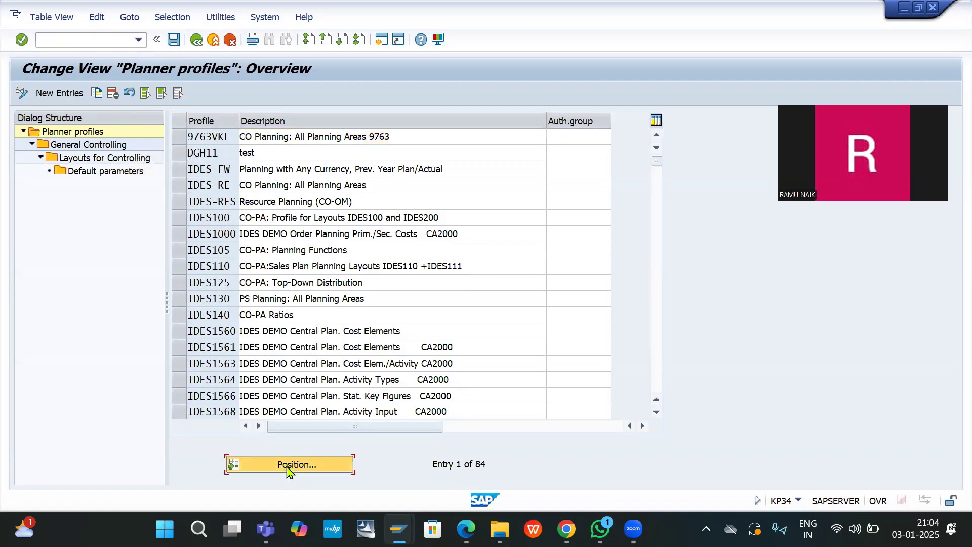
pyautogui.press('BackSpace')
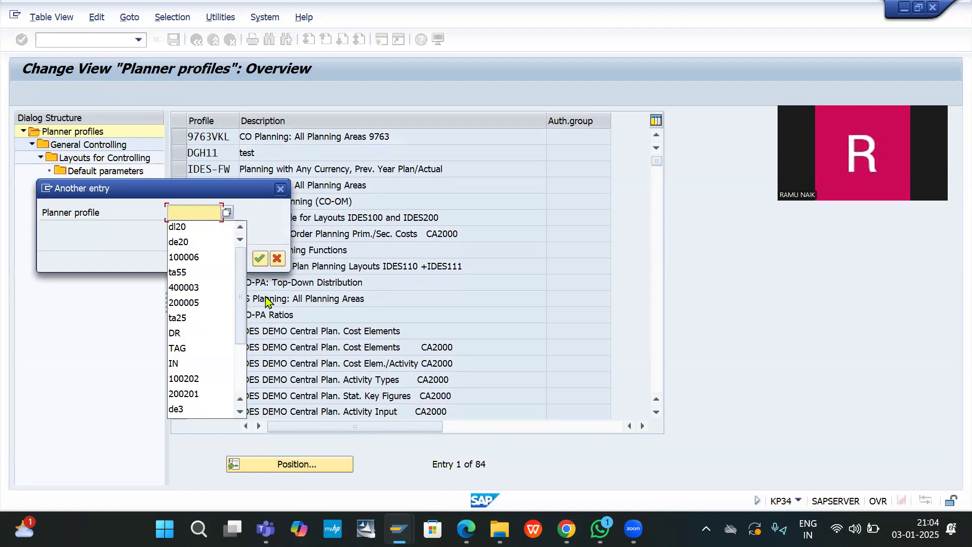
pyautogui.write('sapall')
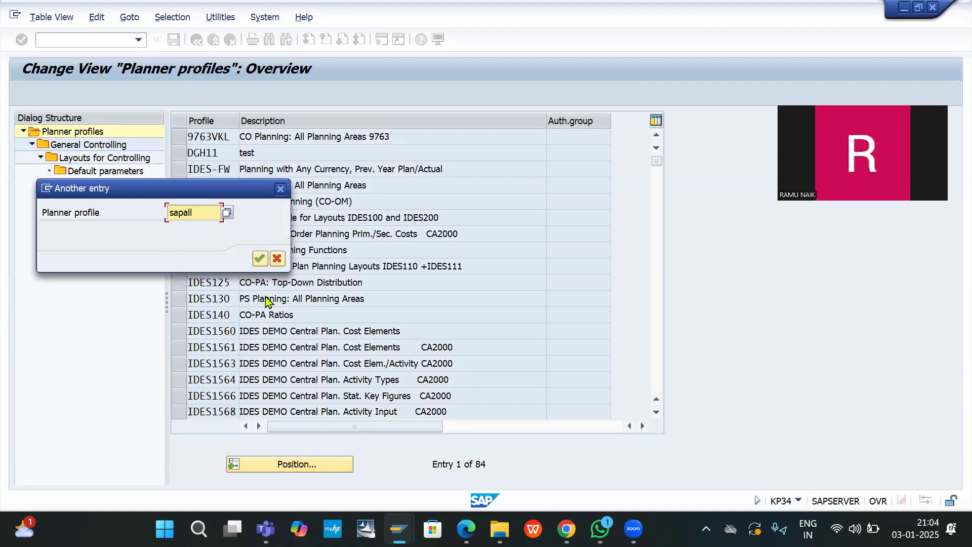
pyautogui.press('Return')
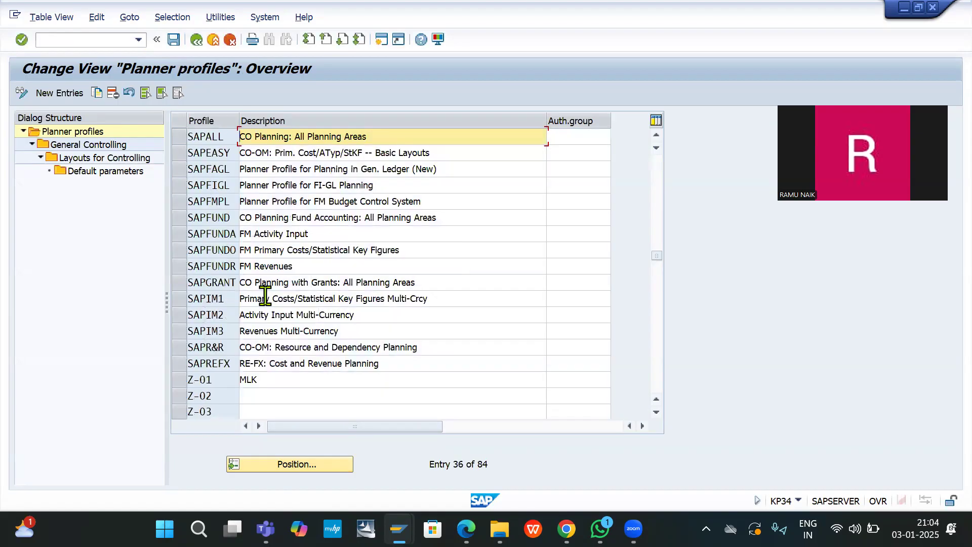
pyautogui.click(180, 140)
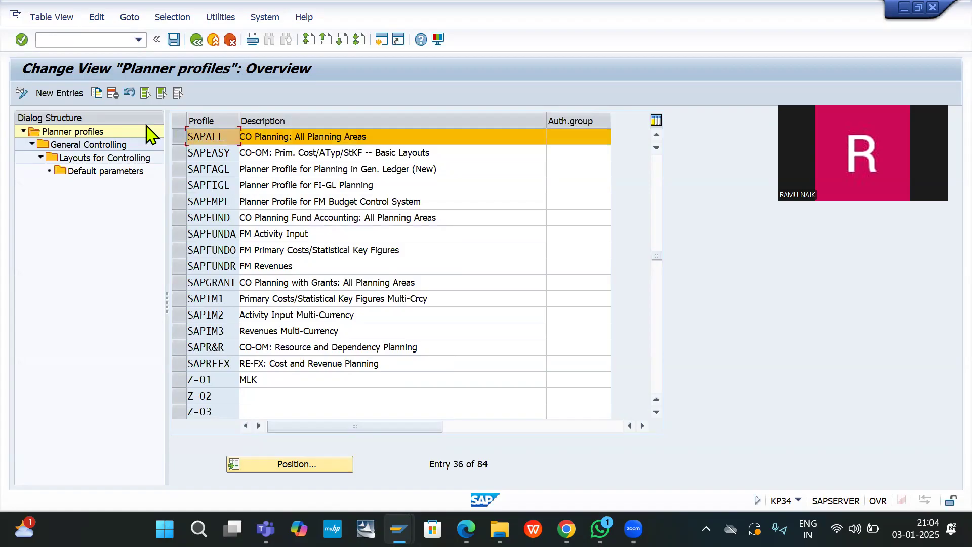
pyautogui.click(96, 92)
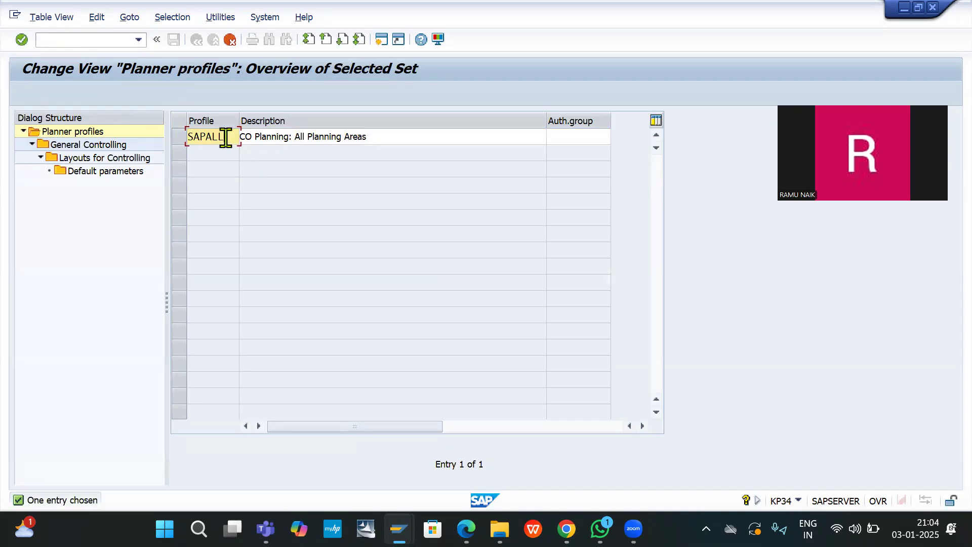
# Step: Name the copied profile DE20PP with description 'Planner profile for DE20'
pyautogui.press('BackSpace')
pyautogui.press('BackSpace')
pyautogui.press('BackSpace')
pyautogui.press('BackSpace')
pyautogui.press('BackSpace')
pyautogui.press('BackSpace')
pyautogui.write('de20')
pyautogui.press('BackSpace')
pyautogui.press('BackSpace')
pyautogui.press('BackSpace')
pyautogui.press('BackSpace')
pyautogui.write('DE20PP')
pyautogui.click(380, 136)
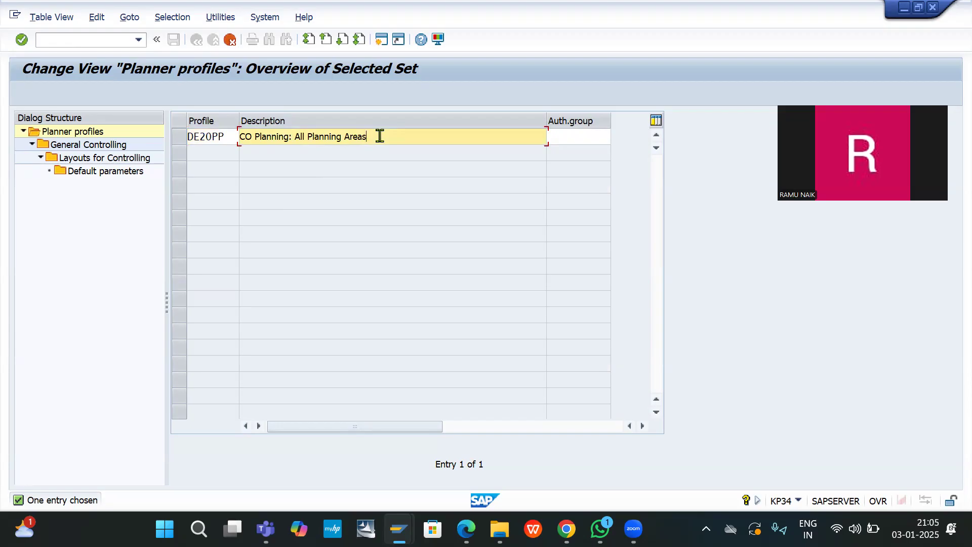
pyautogui.press('BackSpace')
pyautogui.press('BackSpace')
pyautogui.press('BackSpace')
pyautogui.press('BackSpace')
pyautogui.press('BackSpace')
pyautogui.press('BackSpace')
pyautogui.press('BackSpace')
pyautogui.press('BackSpace')
pyautogui.press('BackSpace')
pyautogui.press('BackSpace')
pyautogui.press('BackSpace')
pyautogui.press('BackSpace')
pyautogui.press('BackSpace')
pyautogui.press('BackSpace')
pyautogui.press('BackSpace')
pyautogui.press('BackSpace')
pyautogui.press('BackSpace')
pyautogui.press('BackSpace')
pyautogui.press('BackSpace')
pyautogui.press('BackSpace')
pyautogui.write('P')
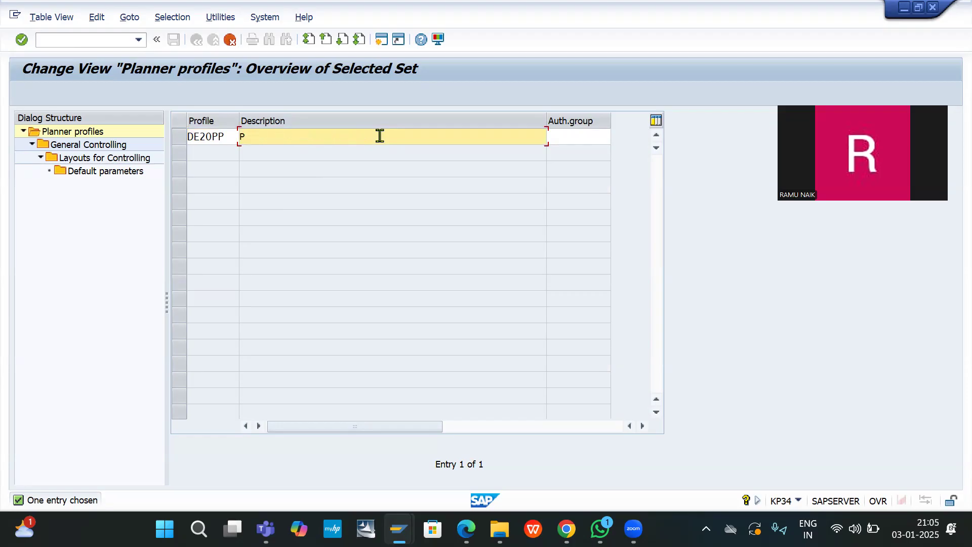
pyautogui.write('lanner profile for DE20')
pyautogui.click(348, 187)
# Step: Copy DE20PP's 76 dependent entries and save it under the customizing request
pyautogui.press('Return')
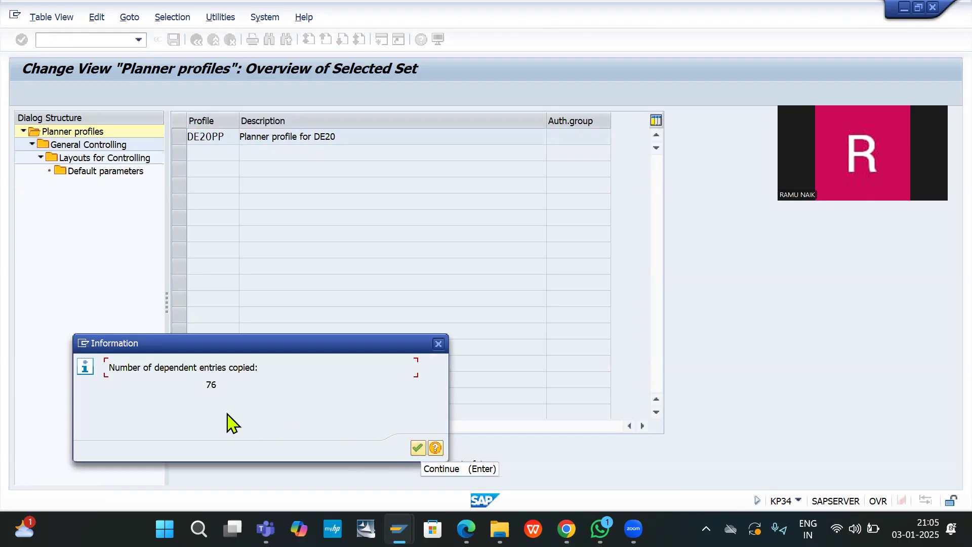
pyautogui.click(418, 449)
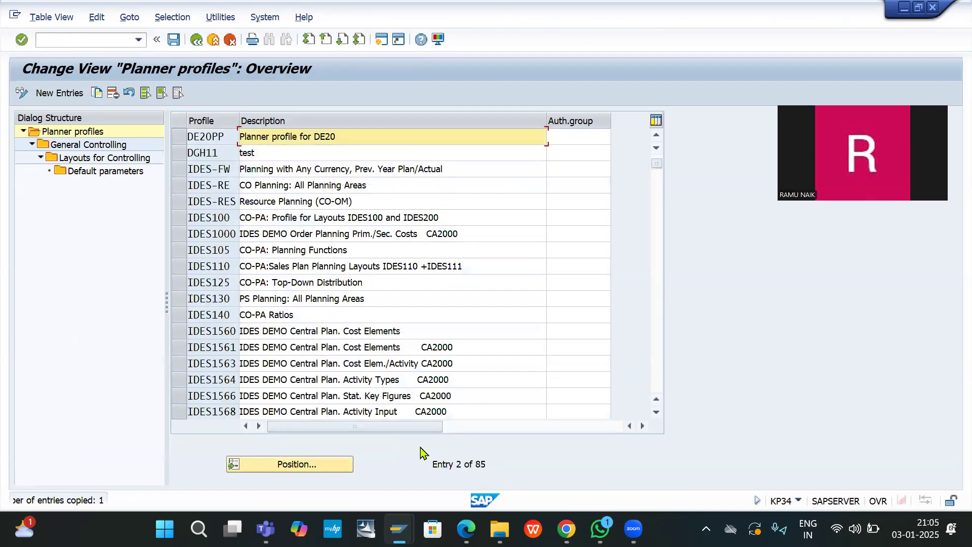
pyautogui.click(174, 40)
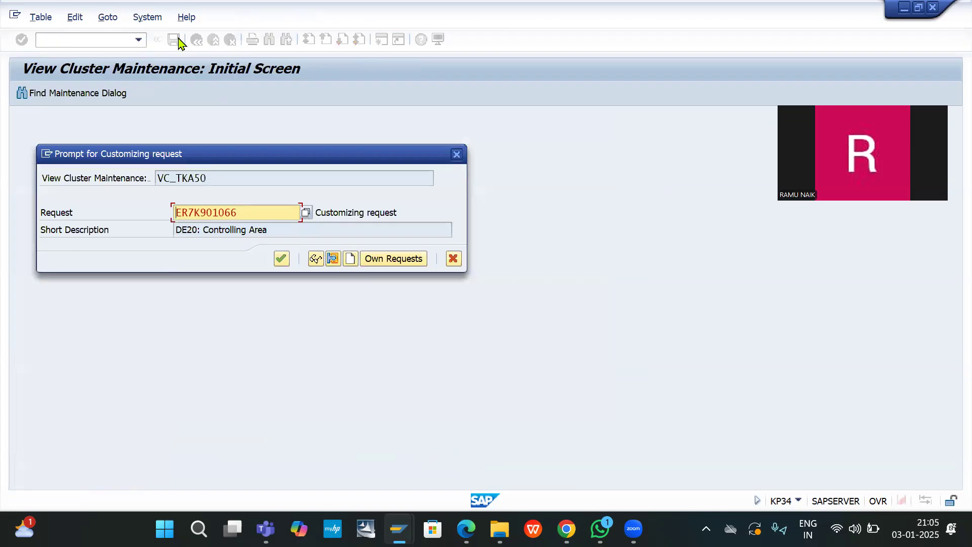
pyautogui.click(280, 260)
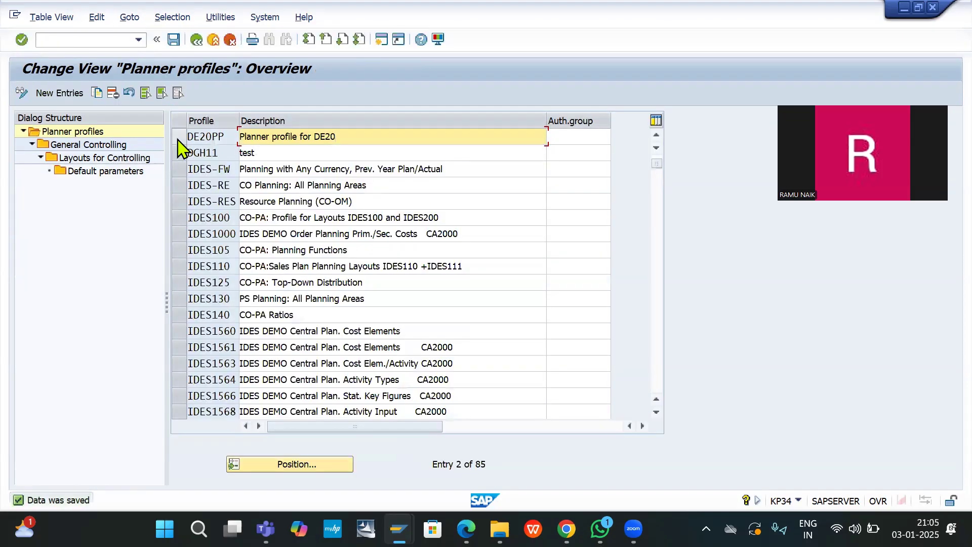
# Step: Delete layouts 1-201, 1-204 and 1-201C from DE20PP's Cost centers: Activities/prices area
pyautogui.click(179, 138)
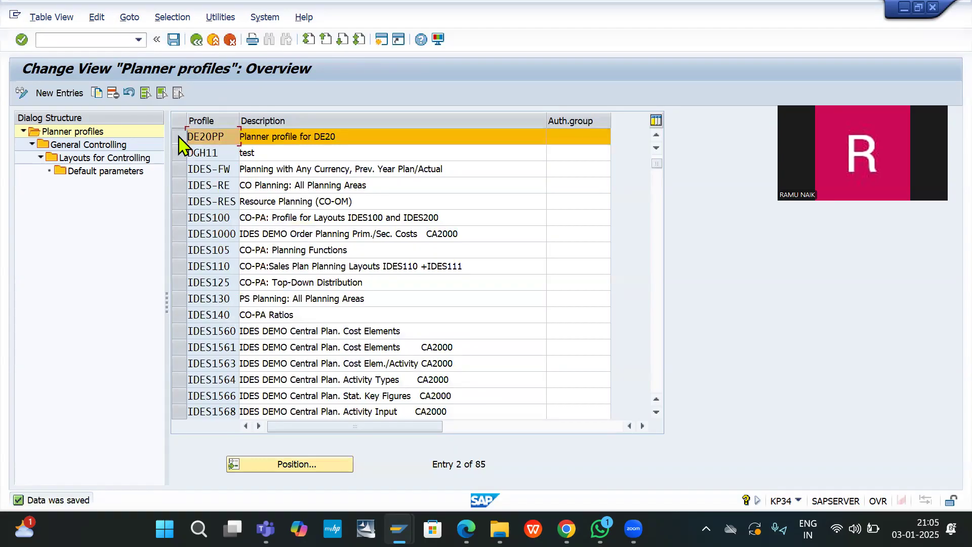
pyautogui.click(97, 144)
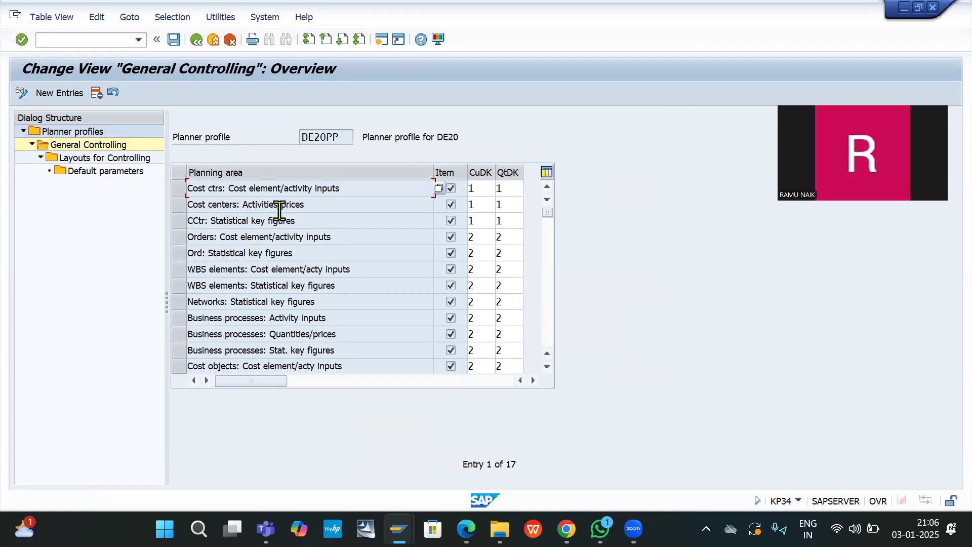
pyautogui.click(183, 205)
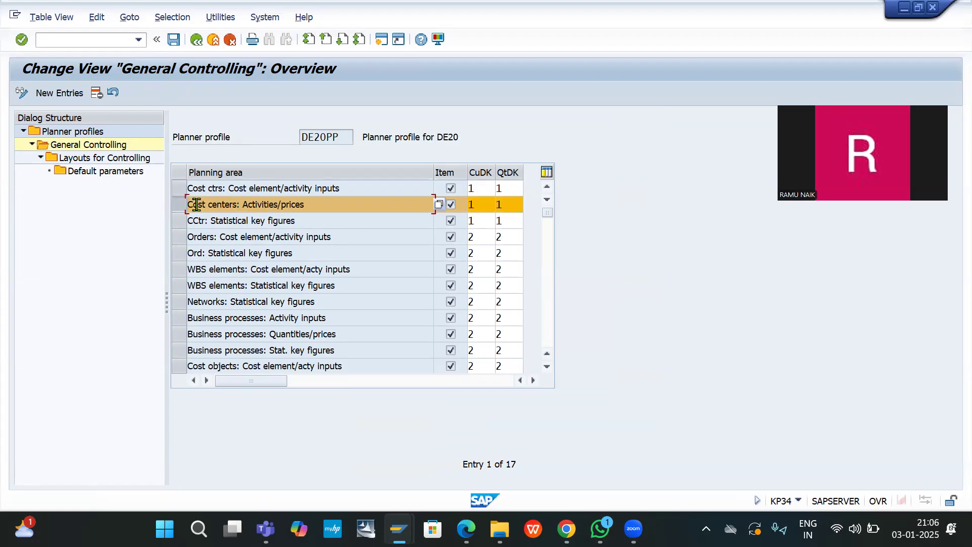
pyautogui.doubleClick(99, 160)
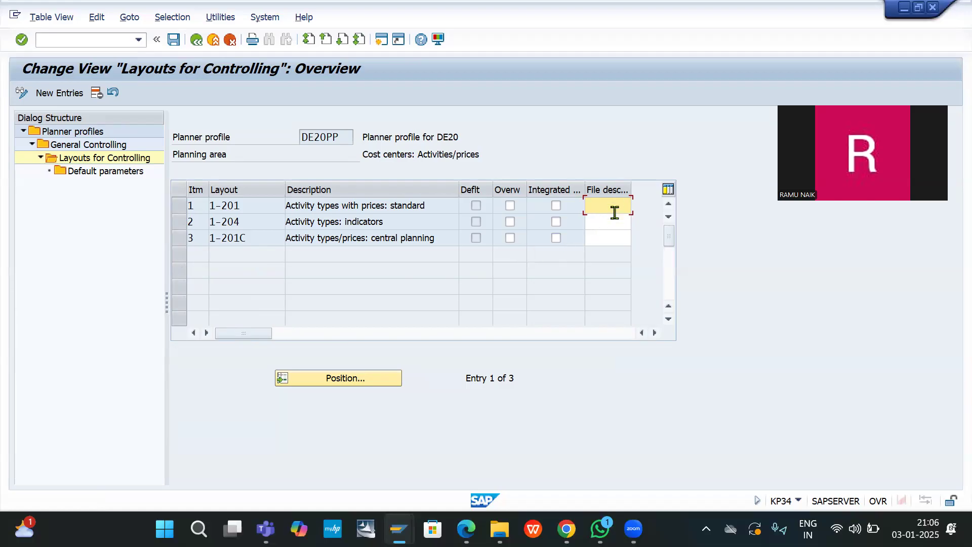
pyautogui.click(179, 205)
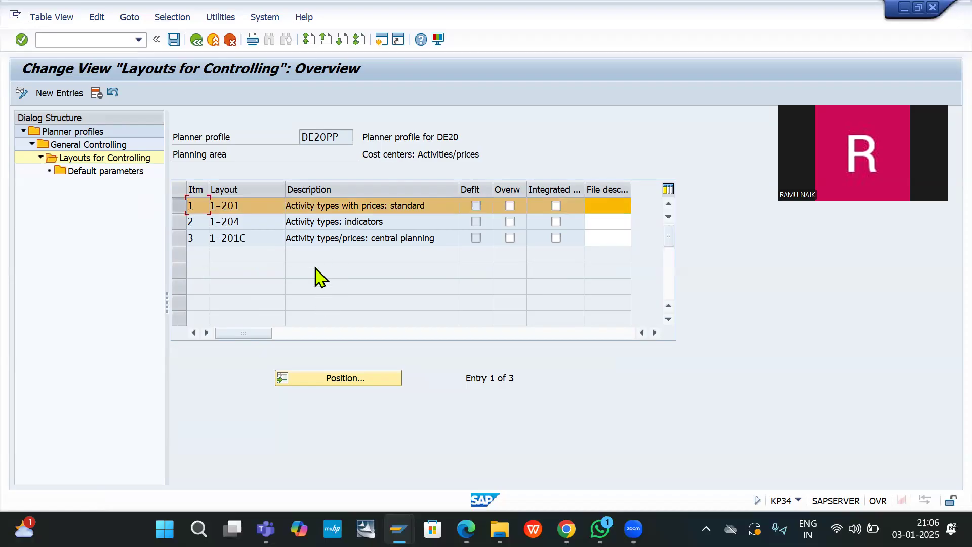
pyautogui.click(181, 227)
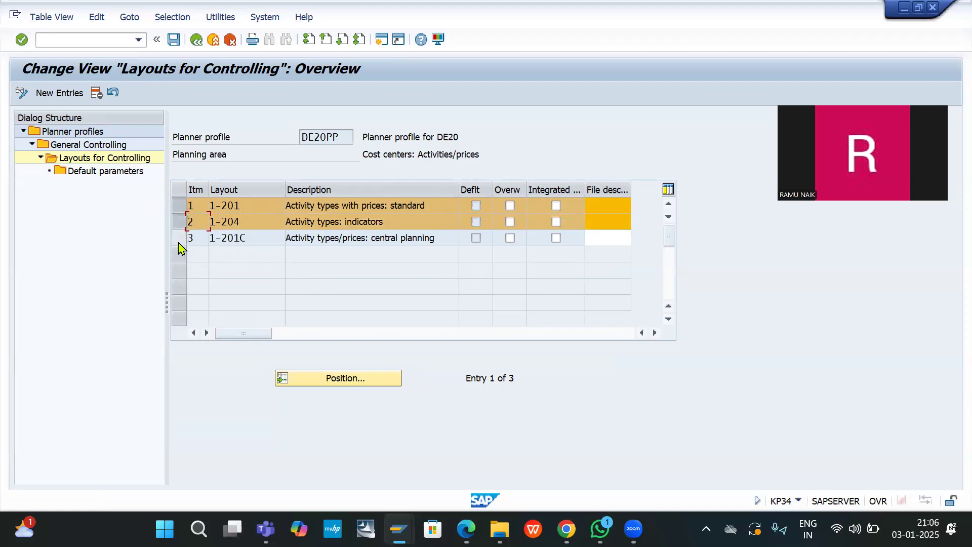
pyautogui.click(178, 241)
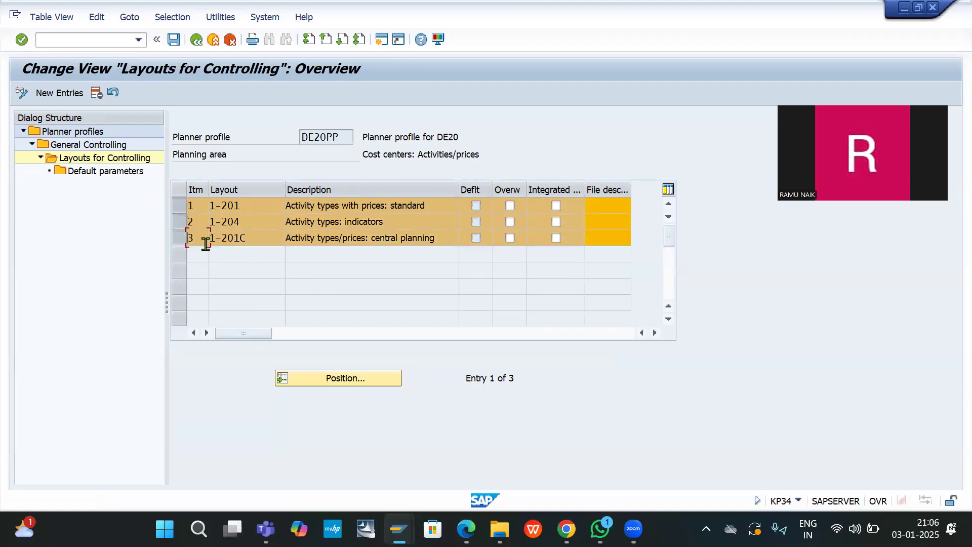
pyautogui.click(96, 93)
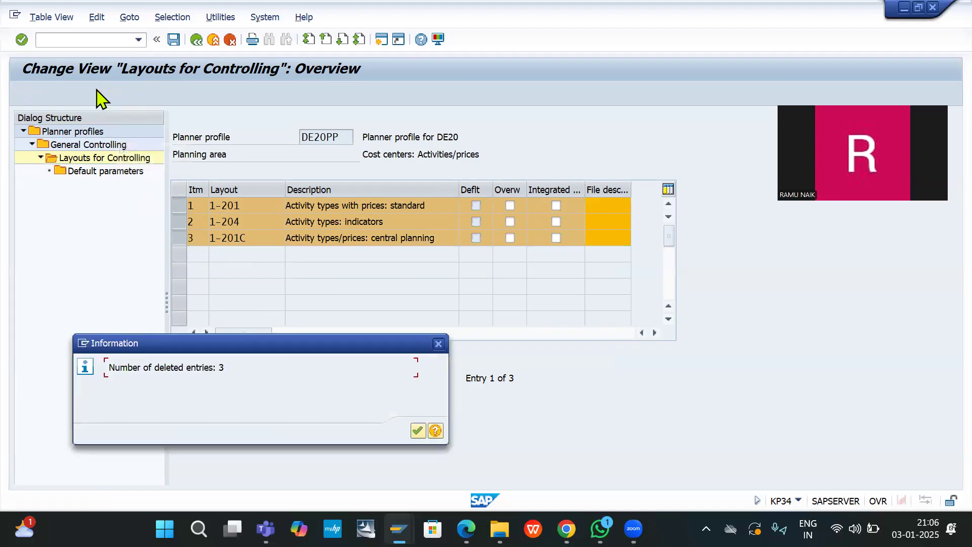
pyautogui.click(419, 431)
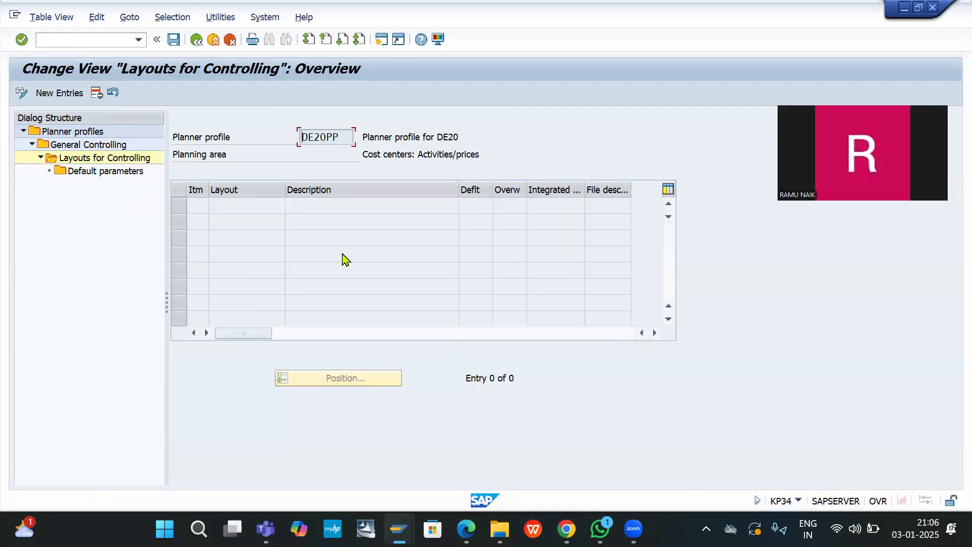
# Step: Add new layout item 6 and browse the planning layout list without choosing one
pyautogui.click(62, 94)
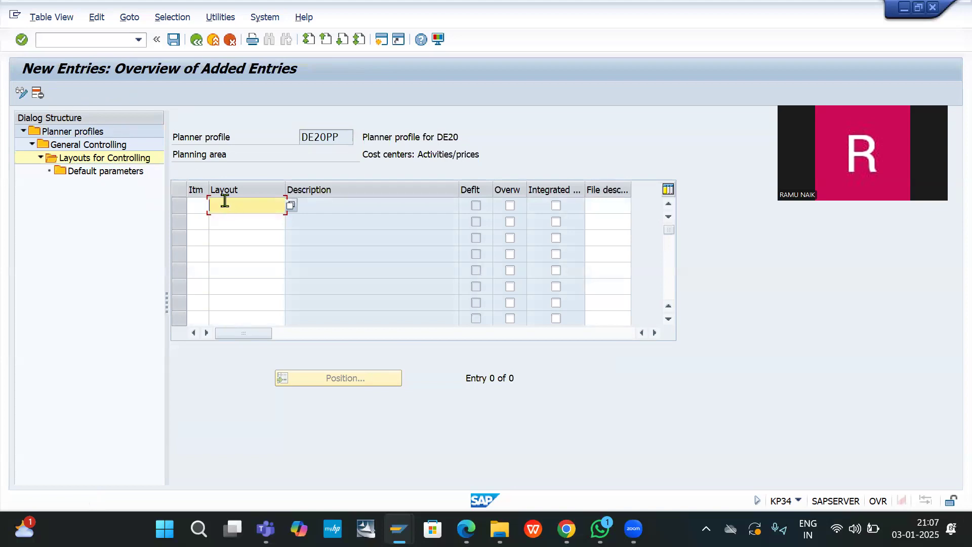
pyautogui.click(198, 205)
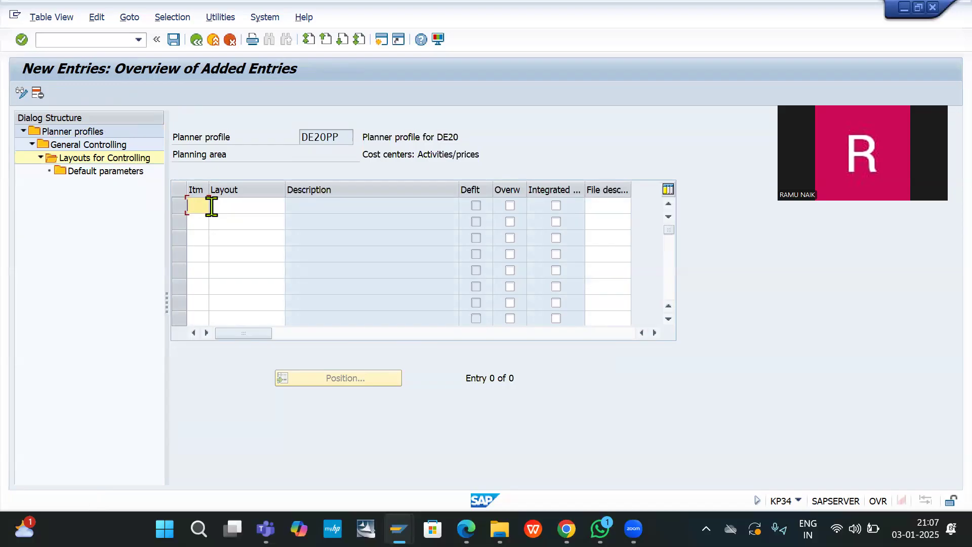
pyautogui.write('6')
pyautogui.press('Tab')
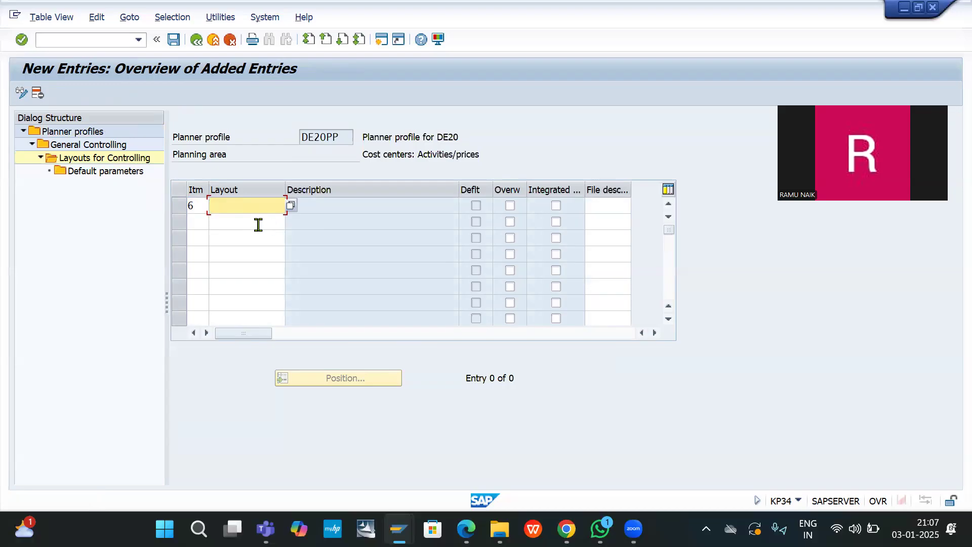
pyautogui.click(291, 206)
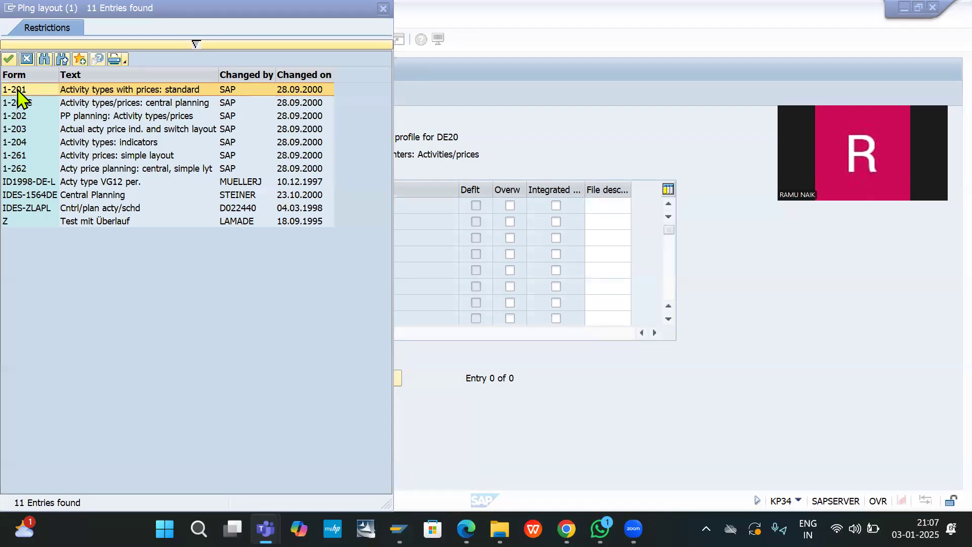
pyautogui.click(57, 262)
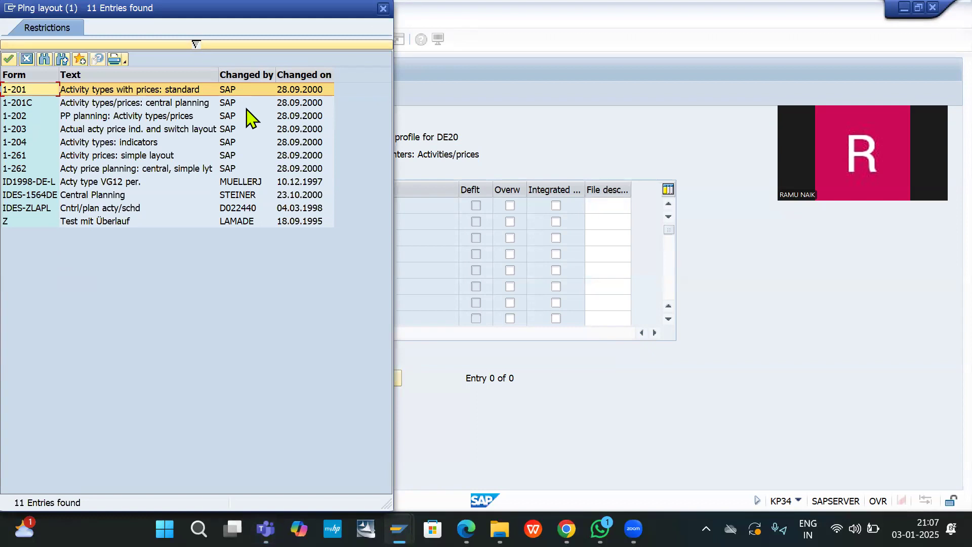
pyautogui.press('Escape')
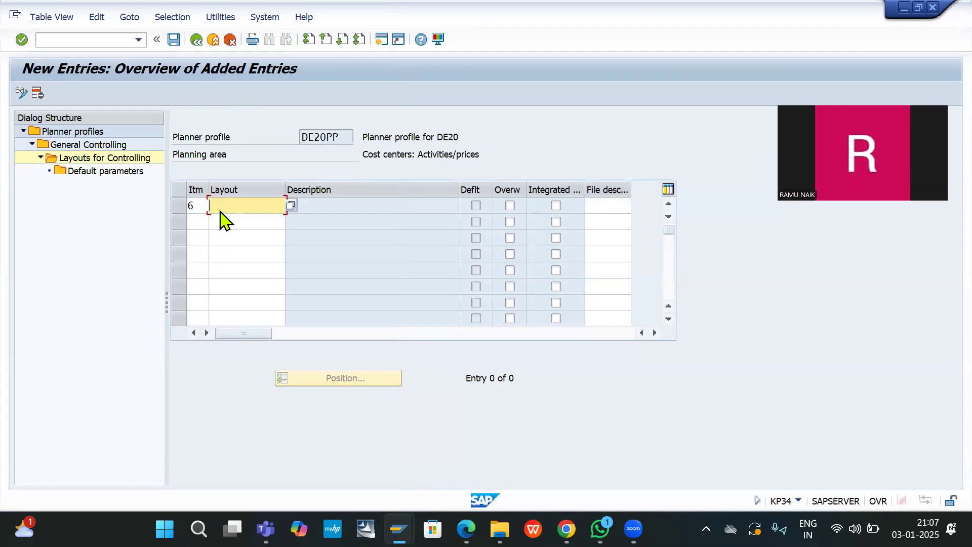
# Step: Enter layout Z1-201 with Overwrite and Integrated ticked; it is rejected as nonexistent
pyautogui.write('Z1-201')
pyautogui.click(510, 205)
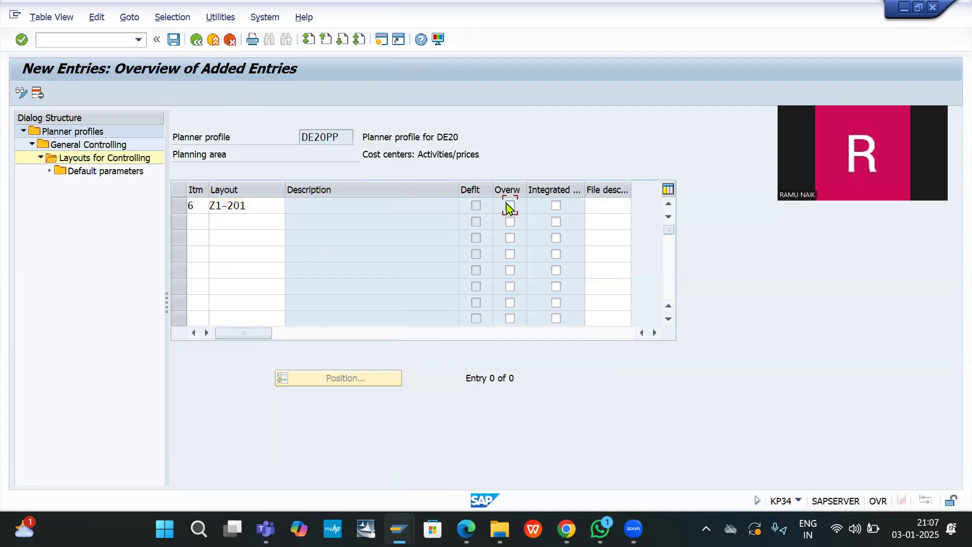
pyautogui.click(556, 205)
pyautogui.press('Return')
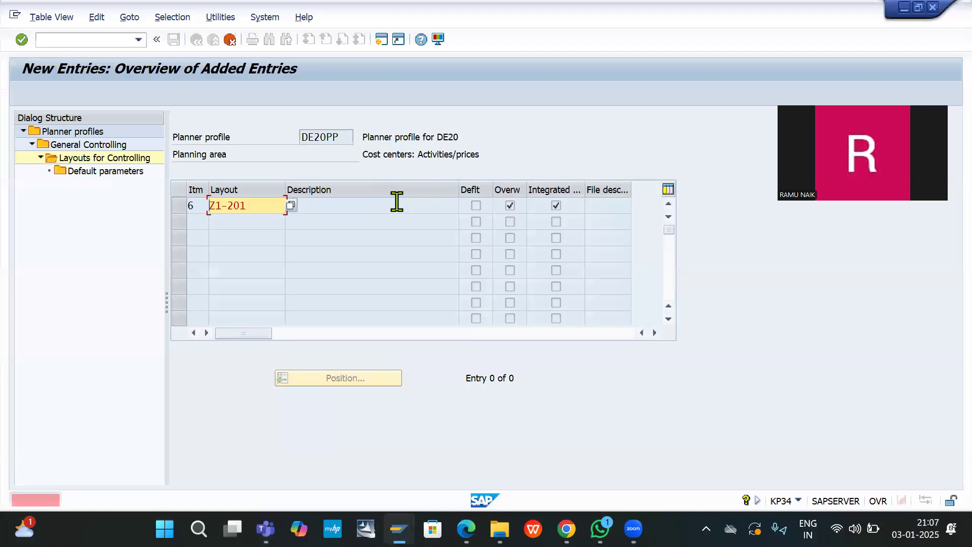
pyautogui.click(293, 209)
pyautogui.press('F4')
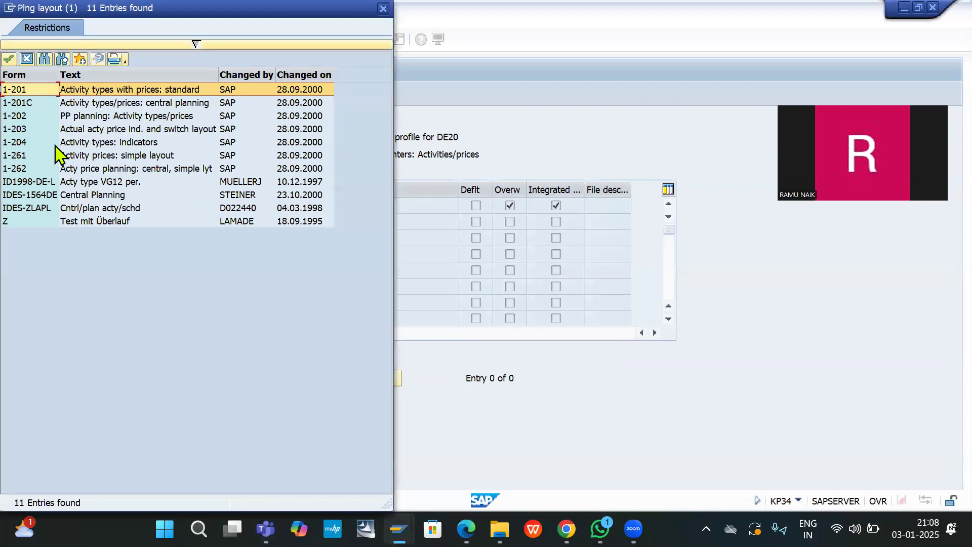
# Step: Assign layout 1-201, Activity types with prices: standard, to item 6 and select its row
pyautogui.doubleClick(63, 90)
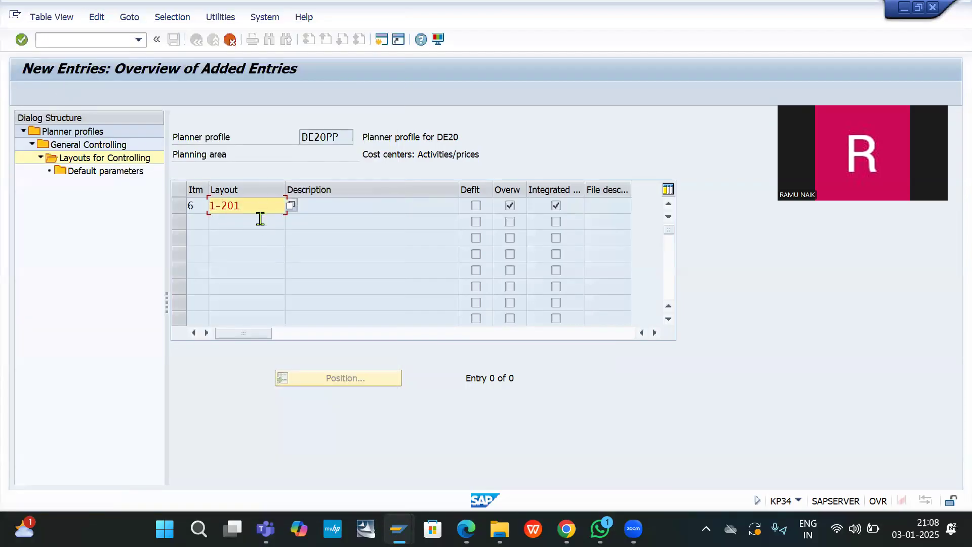
pyautogui.press('Return')
pyautogui.click(181, 207)
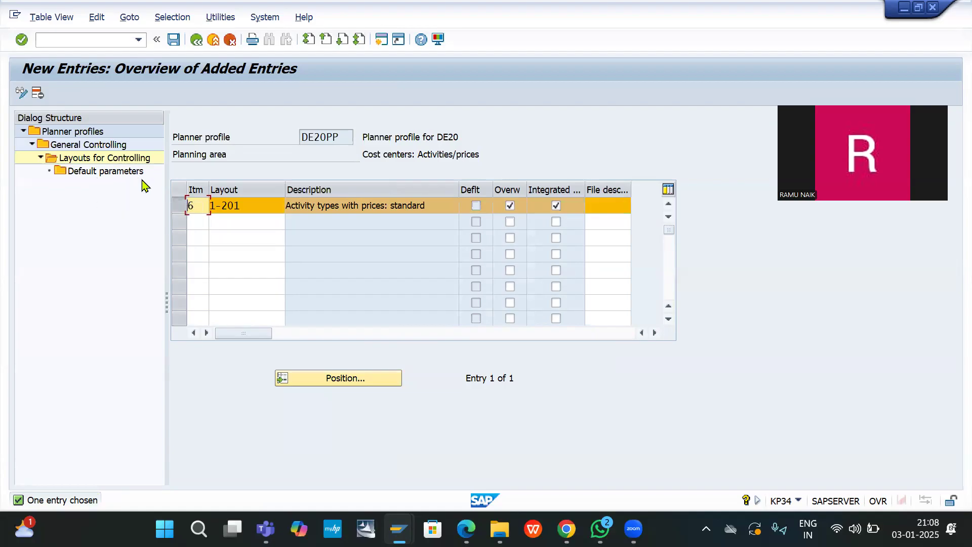
# Step: Set layout 1-201's default parameters to version 0, periods 1 to 12, fiscal year 2024
pyautogui.doubleClick(111, 171)
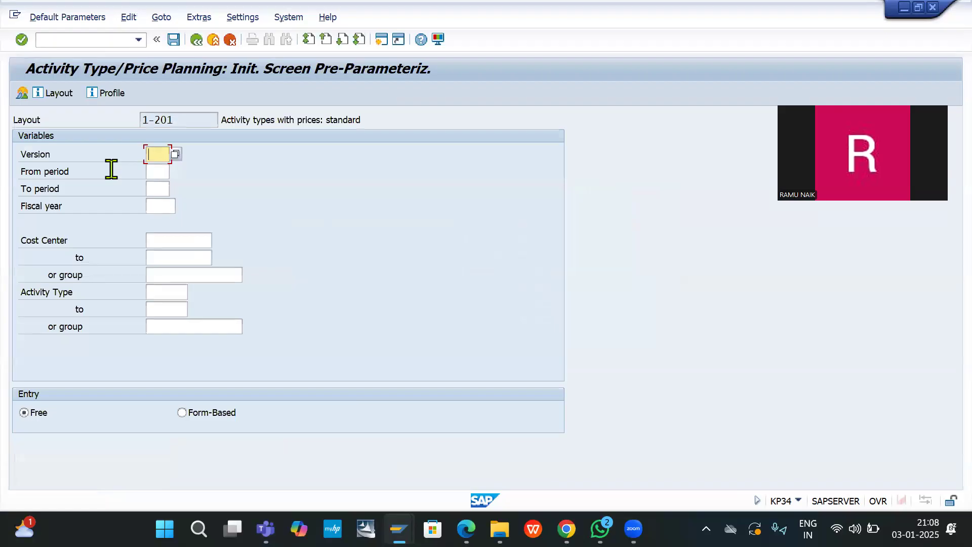
pyautogui.click(176, 155)
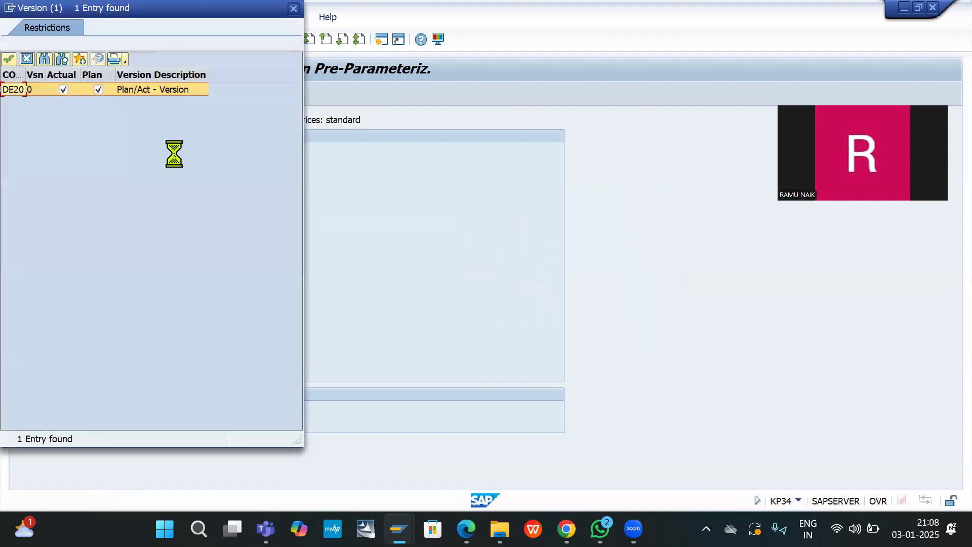
pyautogui.doubleClick(28, 94)
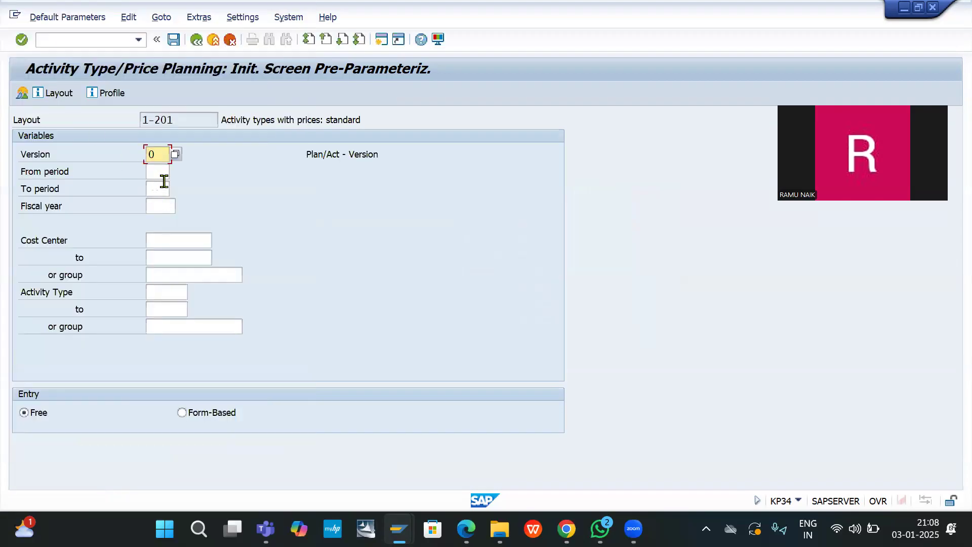
pyautogui.click(155, 170)
pyautogui.write('1')
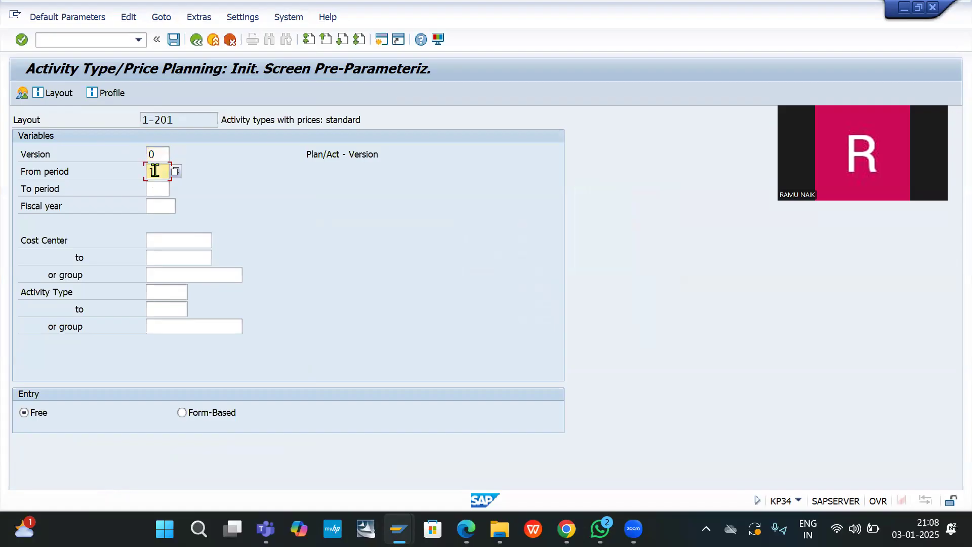
pyautogui.click(157, 187)
pyautogui.write('12')
pyautogui.click(167, 202)
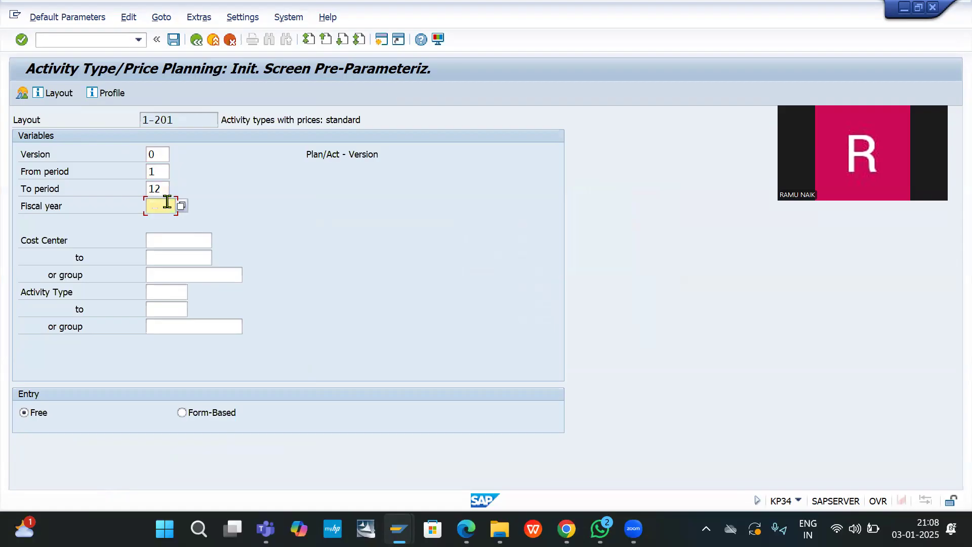
pyautogui.write('202')
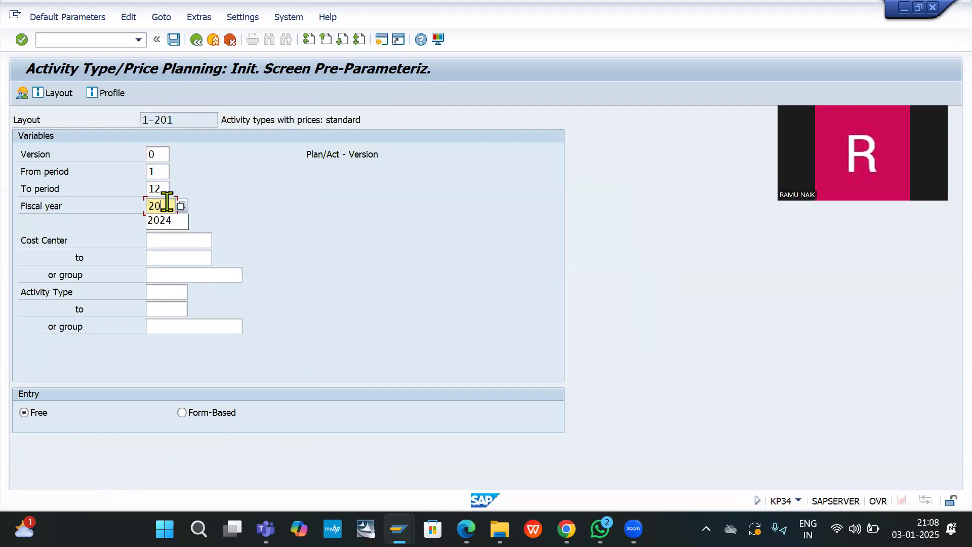
pyautogui.write('4')
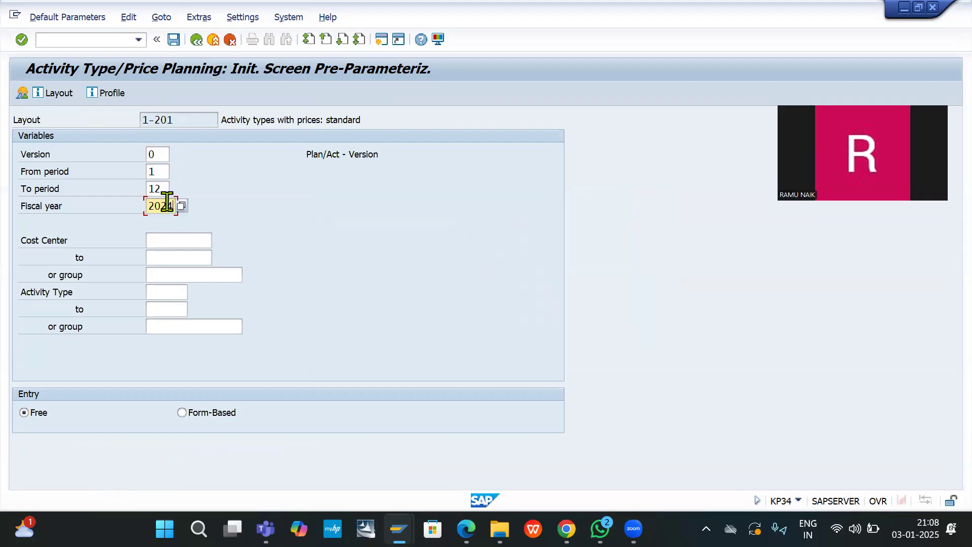
# Step: Add cost centers F100 to S100 with form-based entry and save the preset parameters
pyautogui.click(160, 242)
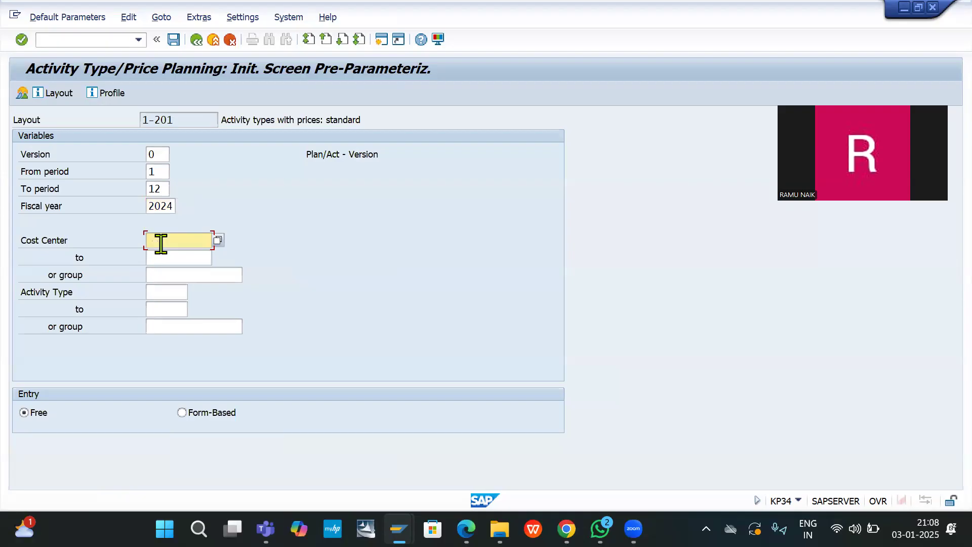
pyautogui.write('F100')
pyautogui.click(169, 258)
pyautogui.write('S100')
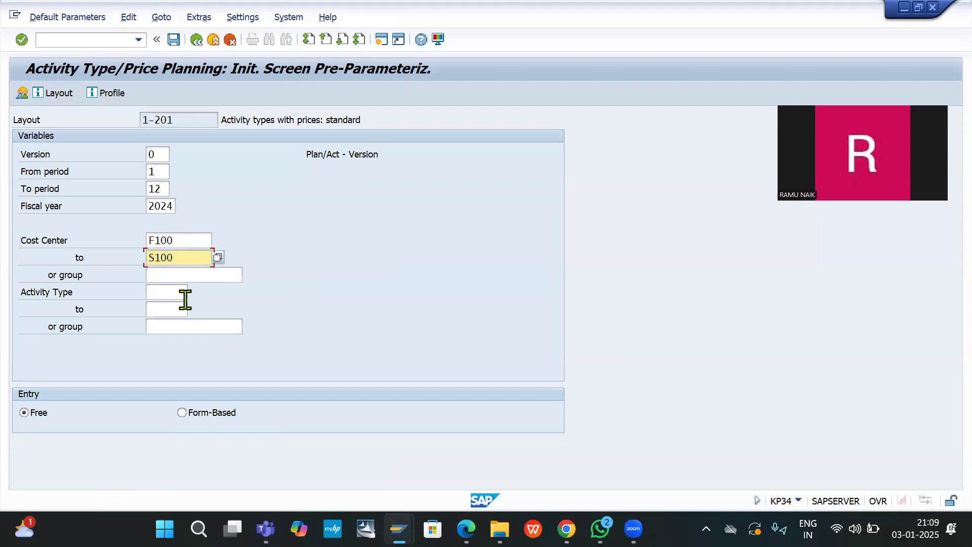
pyautogui.click(182, 414)
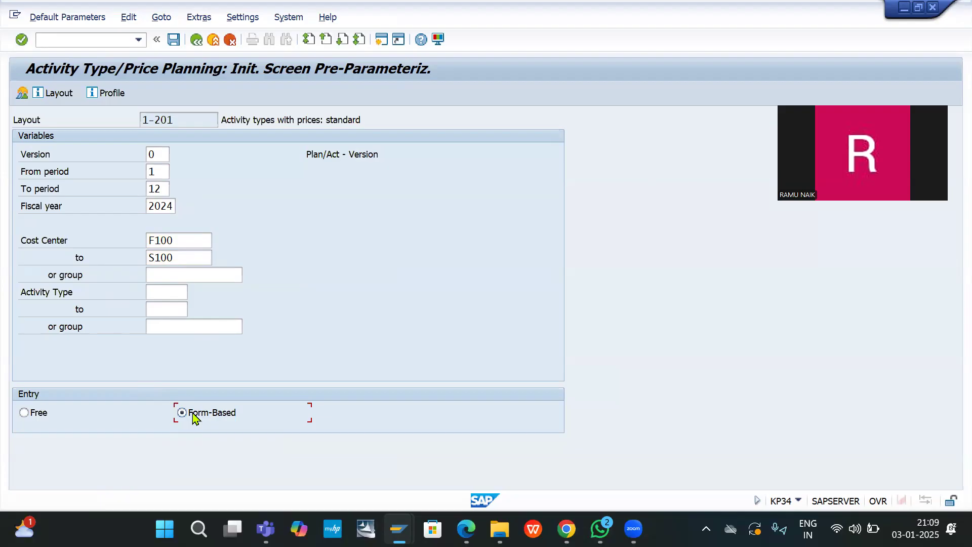
pyautogui.click(20, 95)
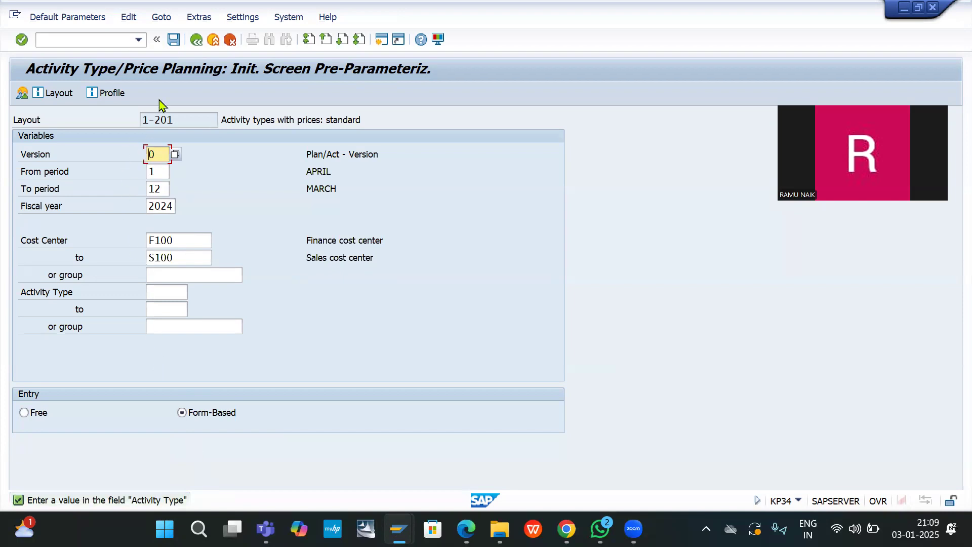
pyautogui.click(177, 42)
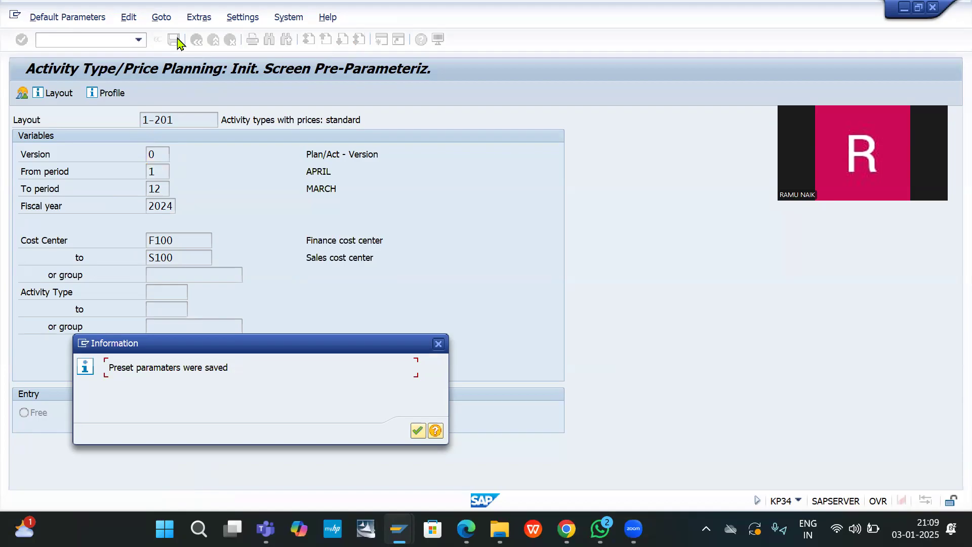
pyautogui.press('Return')
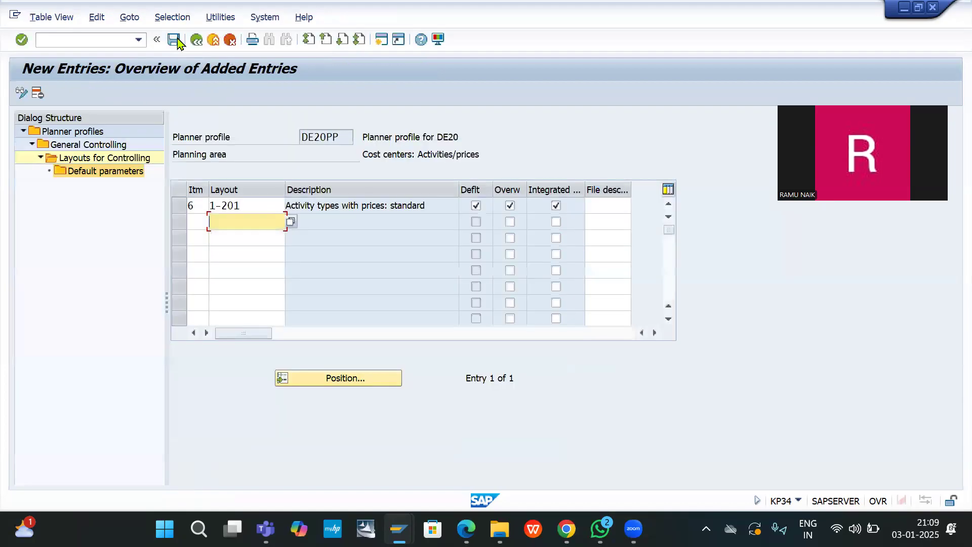
# Step: Save DE20PP's default-parameter entry for layout 1-201, then enter /NKP04
pyautogui.click(176, 41)
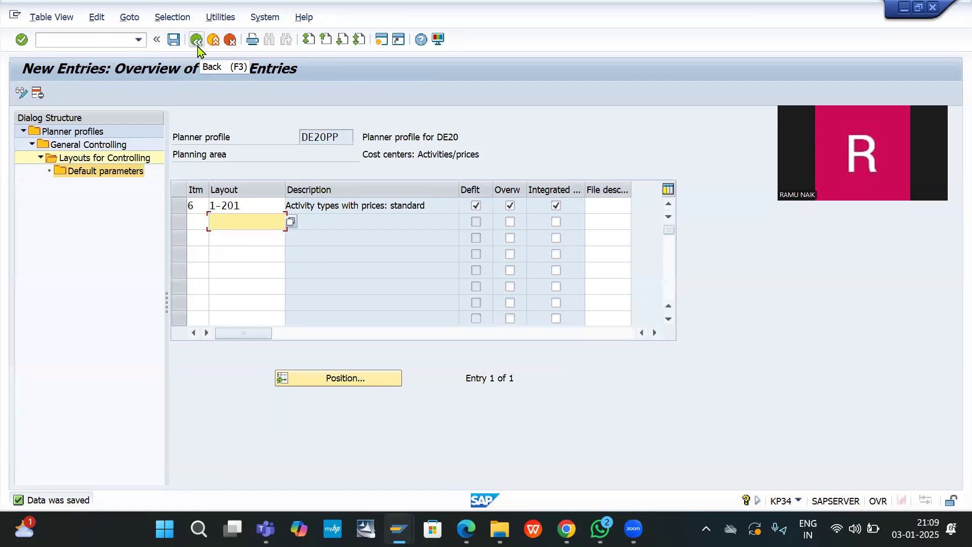
pyautogui.click(103, 45)
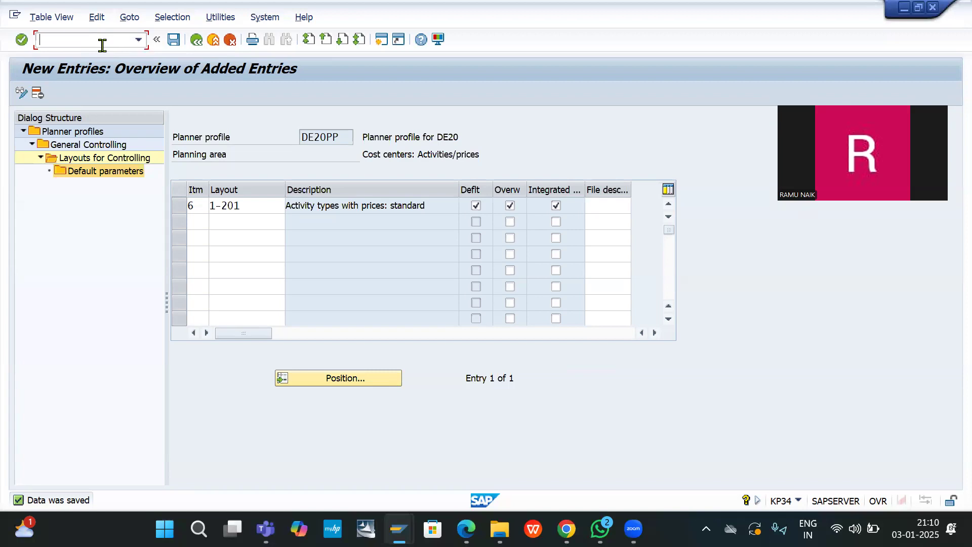
pyautogui.write('/NKP04')
# Step: Run KP04 and set DE20PP as the planner profile, then enter /NKP06
pyautogui.press('Return')
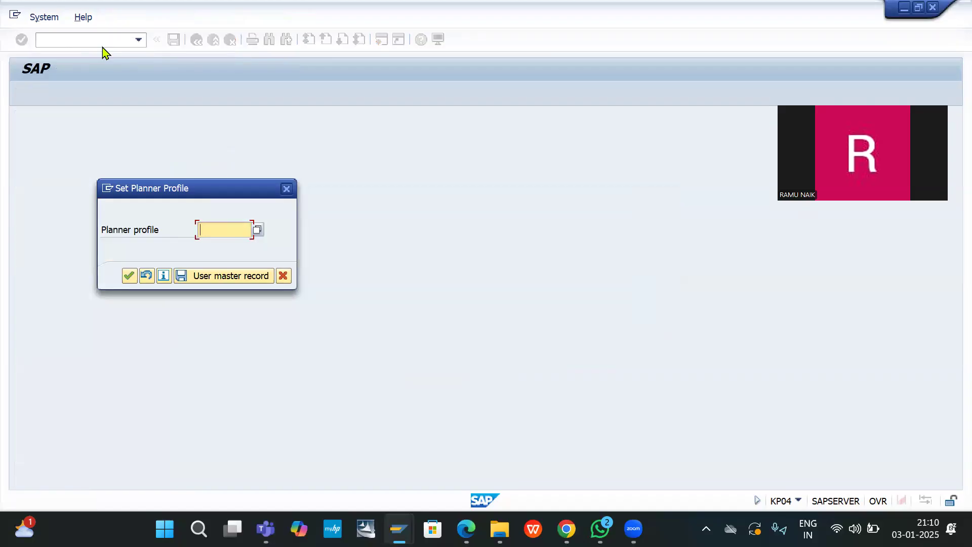
pyautogui.write('DE20PP')
pyautogui.press('Return')
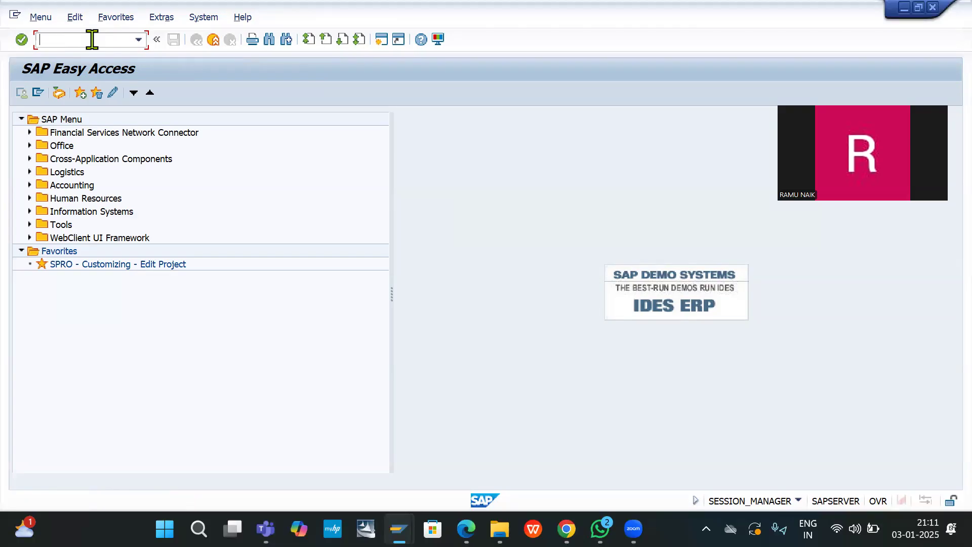
pyautogui.write('/NKP06')
# Step: In KP06, set periods 10 to 10 and clear the S100 upper cost center bound
pyautogui.press('Return')
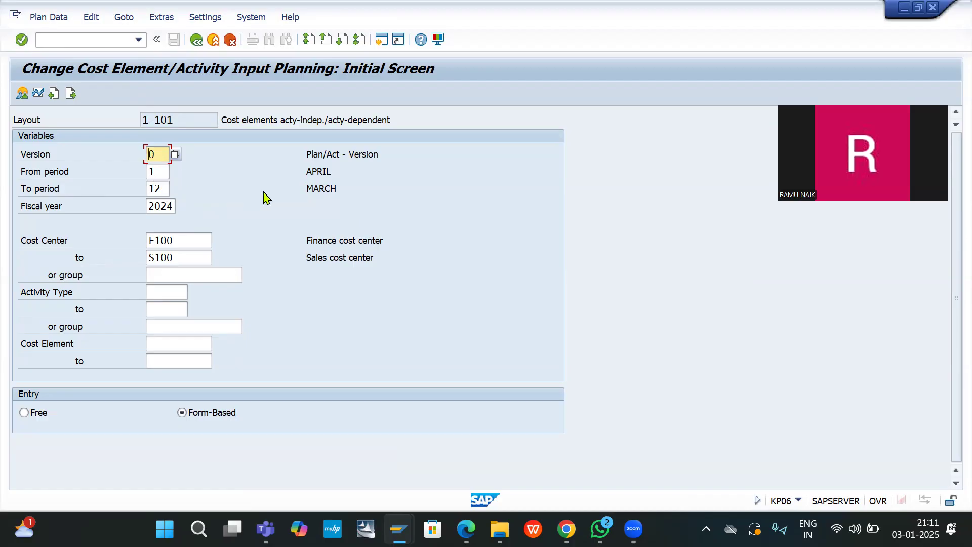
pyautogui.click(158, 171)
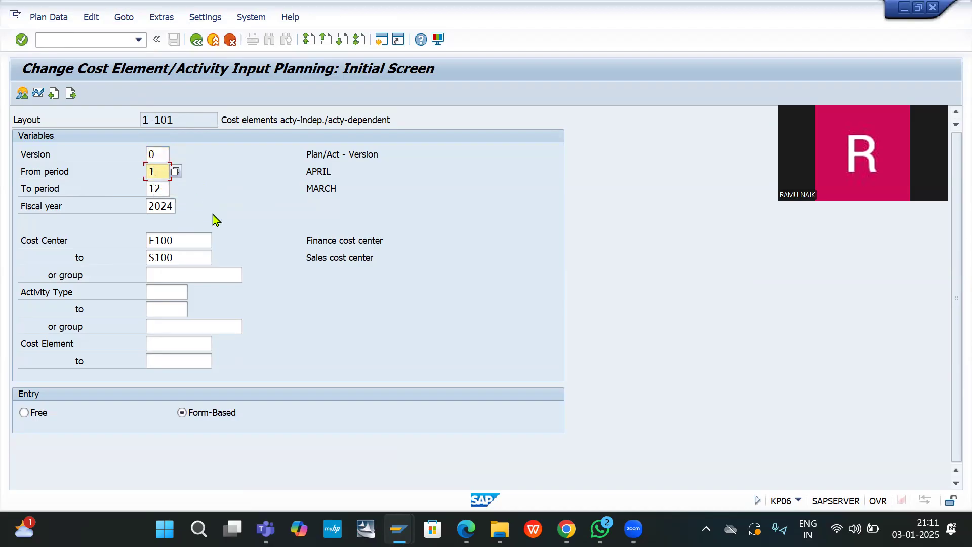
pyautogui.write('0')
pyautogui.click(164, 190)
pyautogui.press('BackSpace')
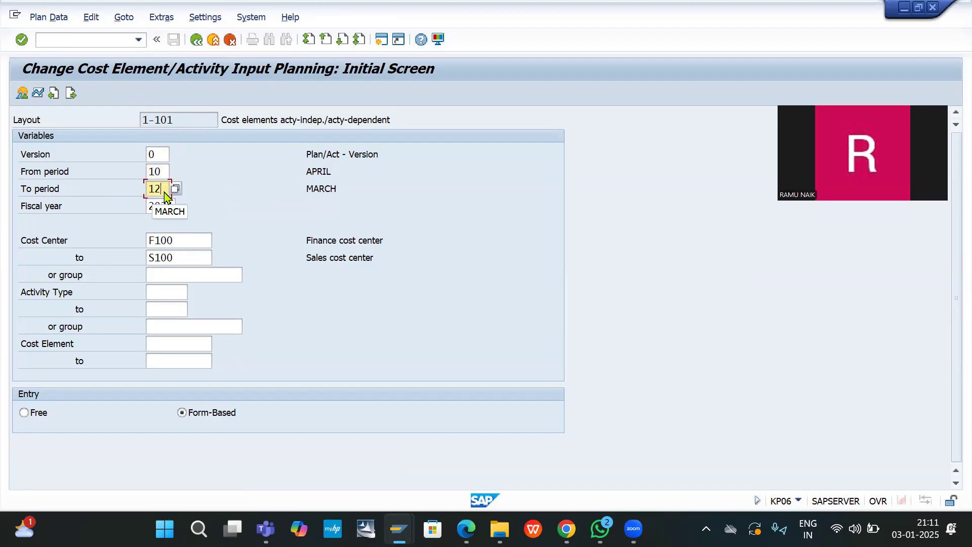
pyautogui.write('0')
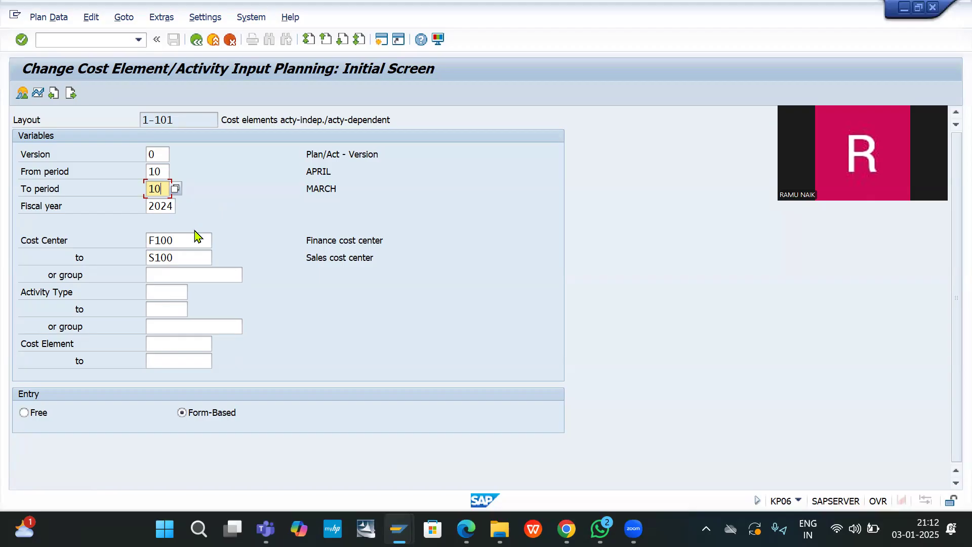
pyautogui.doubleClick(186, 259)
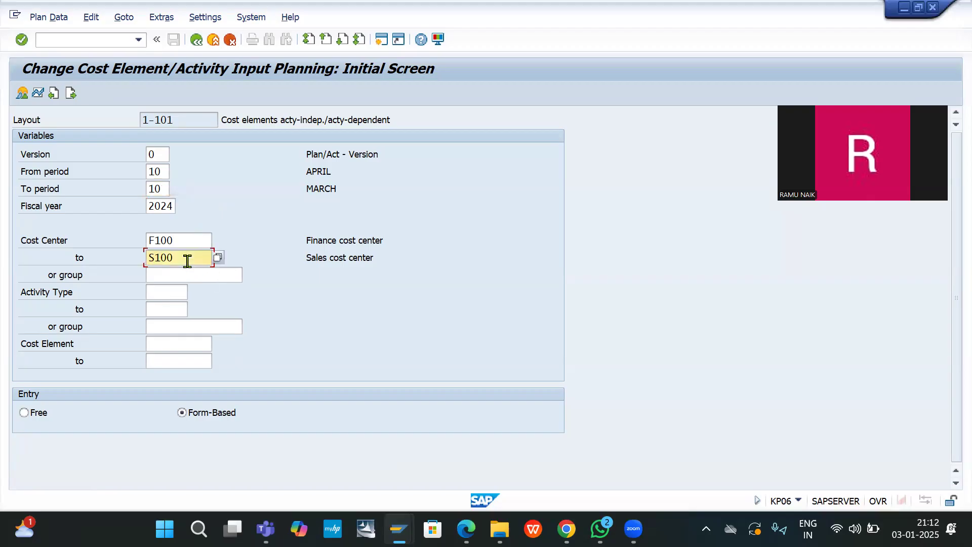
pyautogui.press('BackSpace')
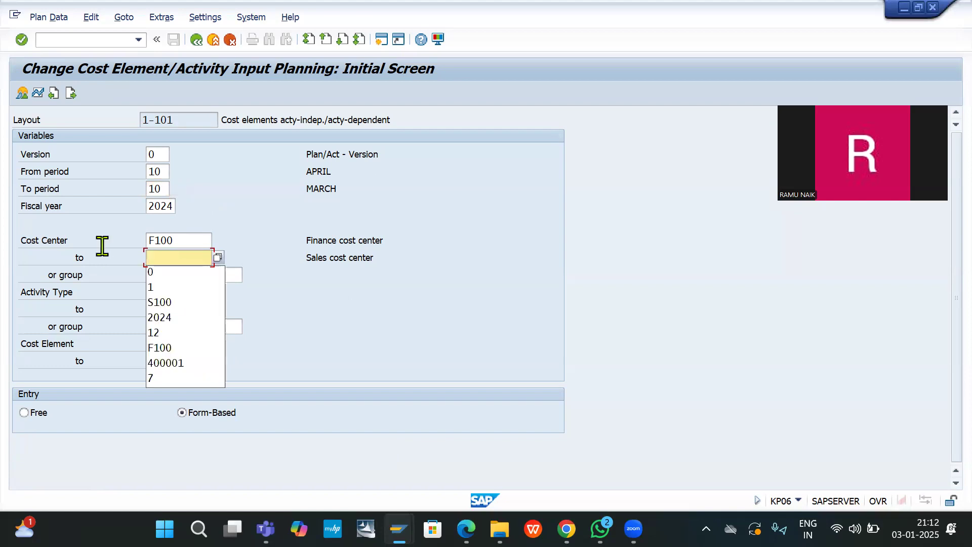
pyautogui.click(266, 216)
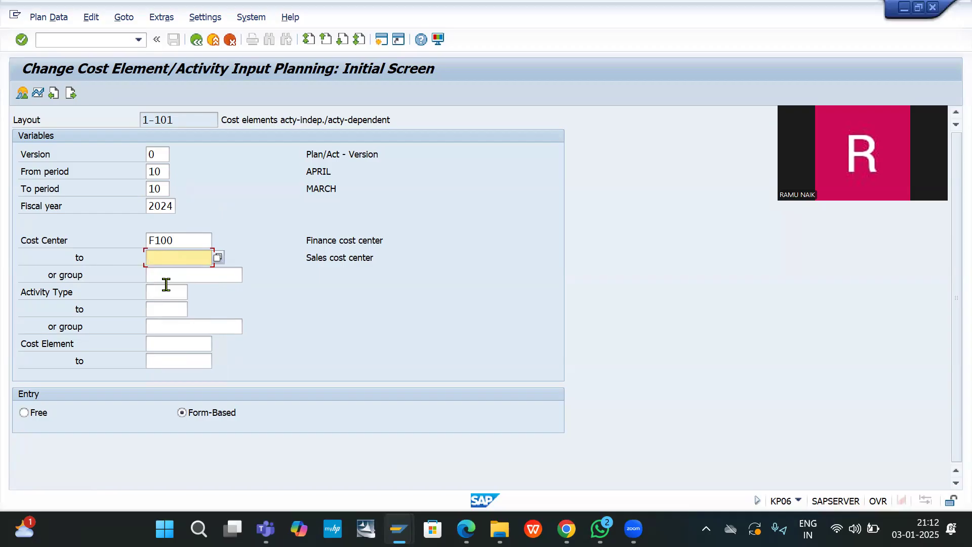
# Step: Enter cost elements 400000 to 400080 and open the planning overview for F100
pyautogui.click(163, 342)
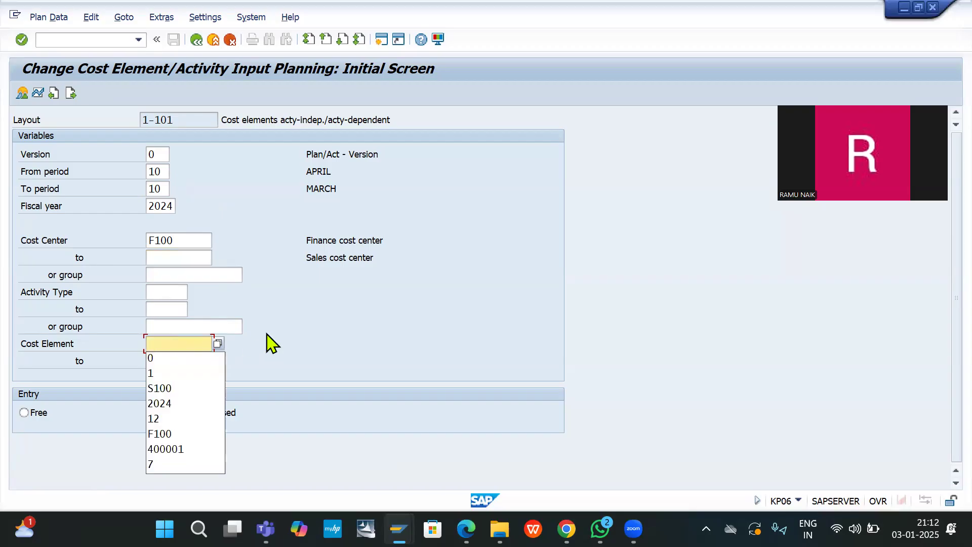
pyautogui.click(307, 327)
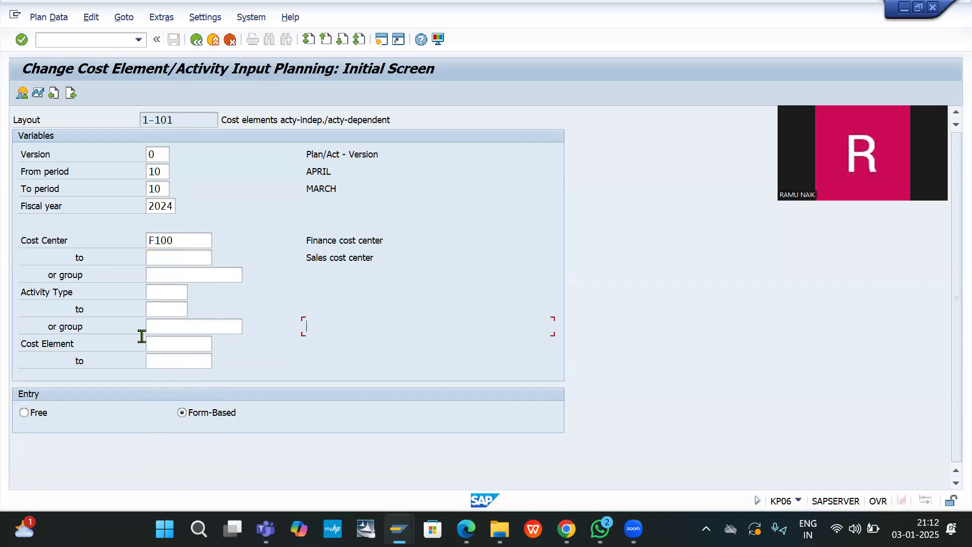
pyautogui.click(166, 342)
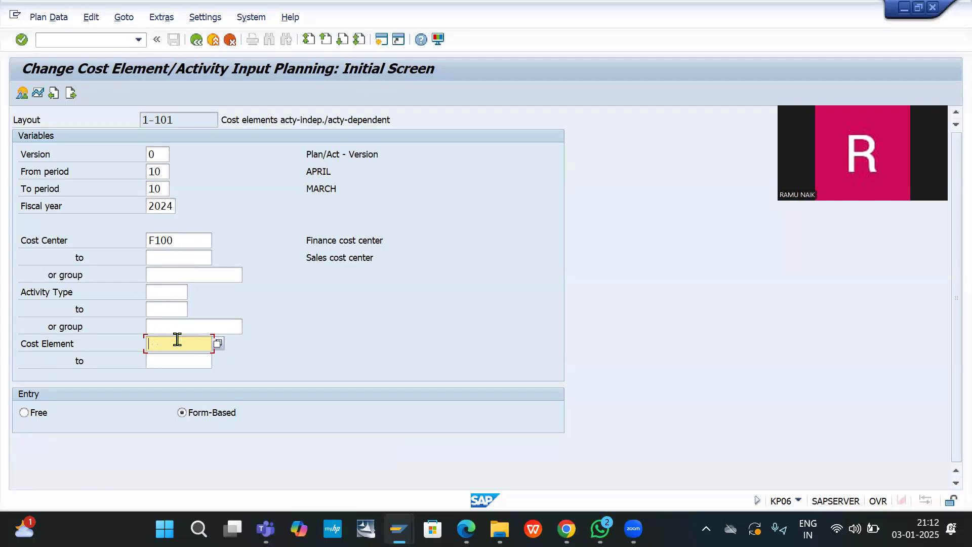
pyautogui.write('400')
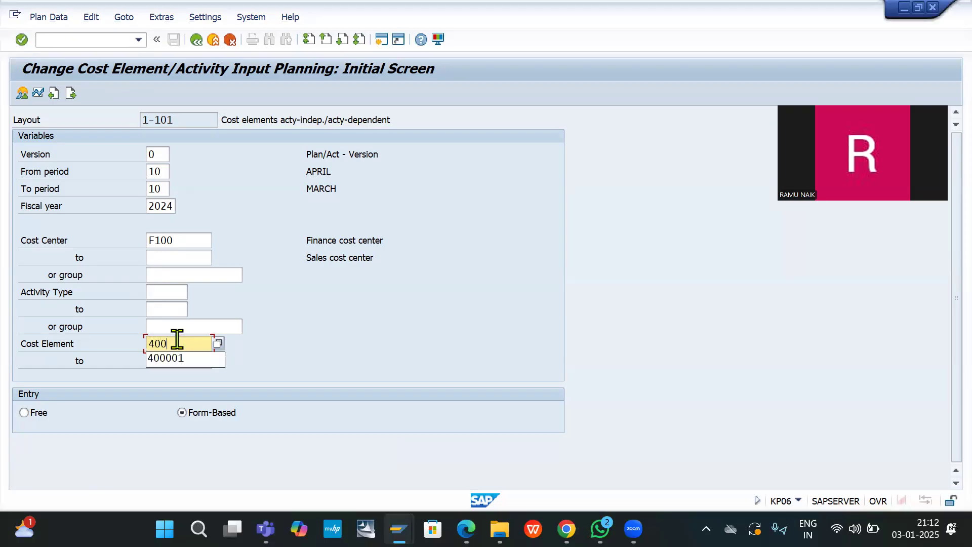
pyautogui.write('000')
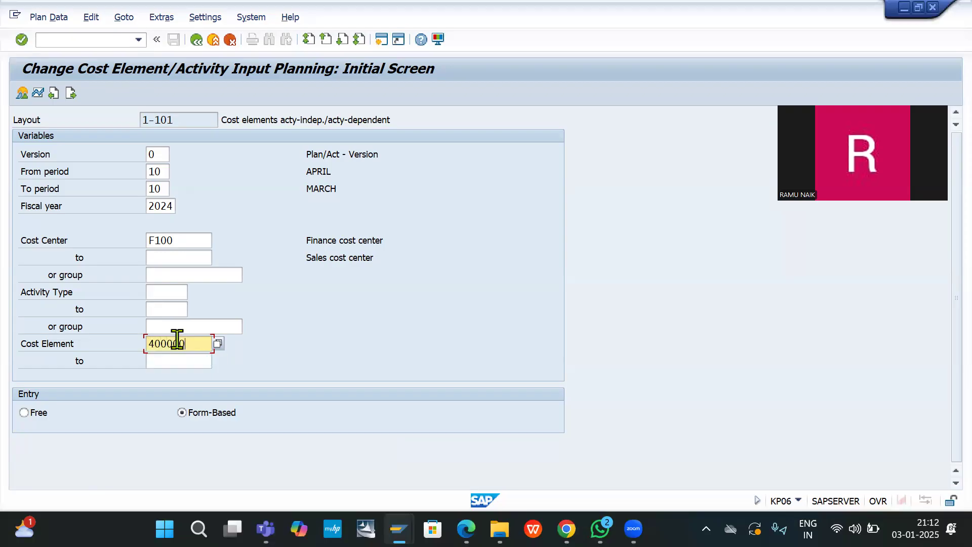
pyautogui.click(178, 362)
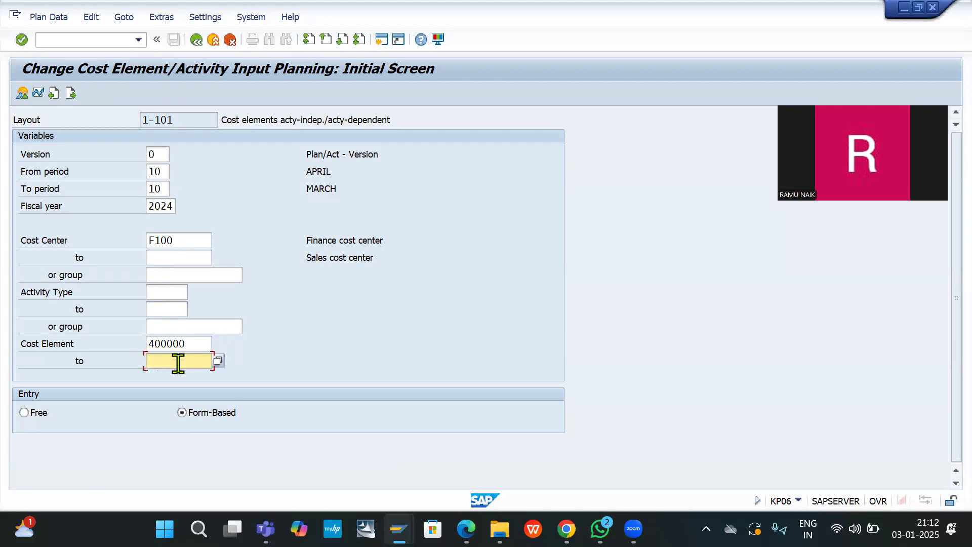
pyautogui.write('4000')
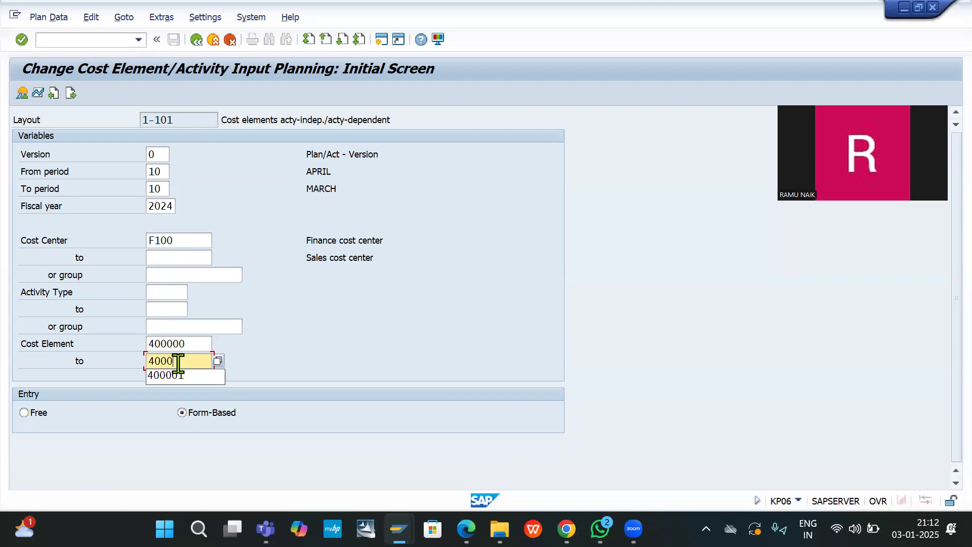
pyautogui.write('80')
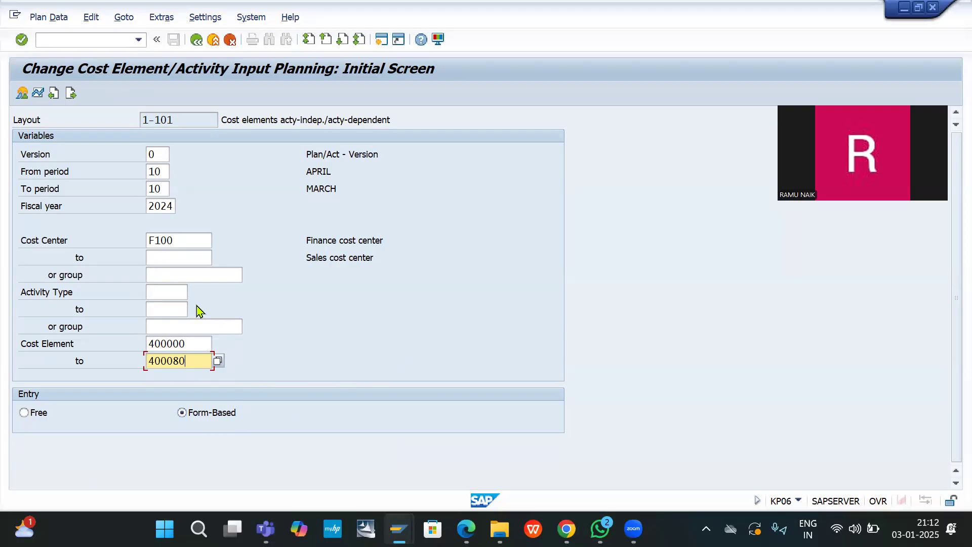
pyautogui.click(22, 93)
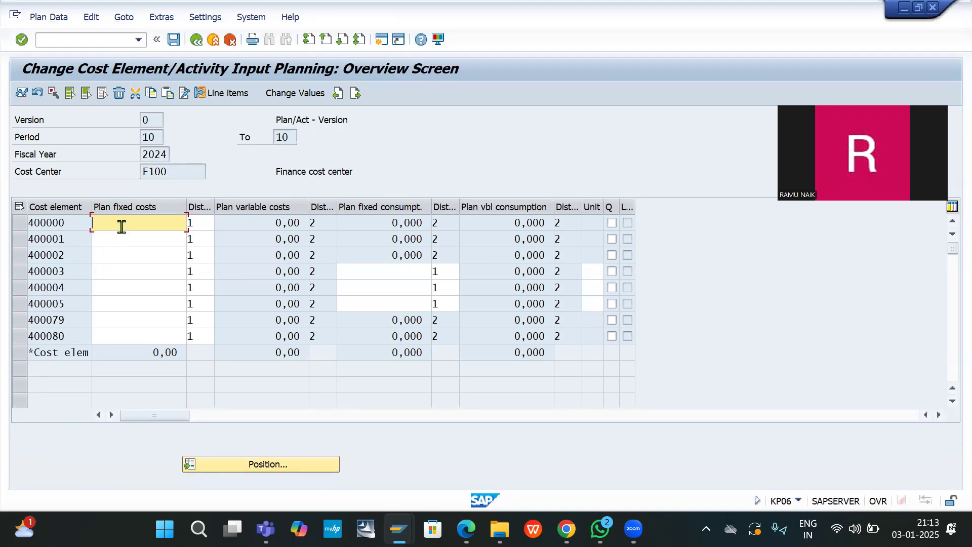
# Step: Enter plan fixed costs 50000, 10000, 20000 and 30000 for cost elements 400000, 400001, 400002 and 400080
pyautogui.write('50000')
pyautogui.click(124, 241)
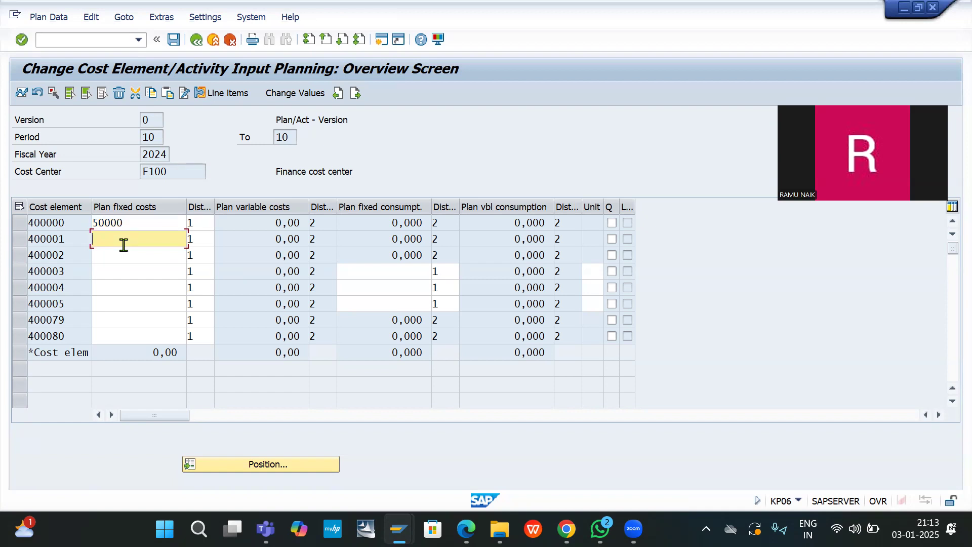
pyautogui.write('10000')
pyautogui.click(117, 258)
pyautogui.write('20000')
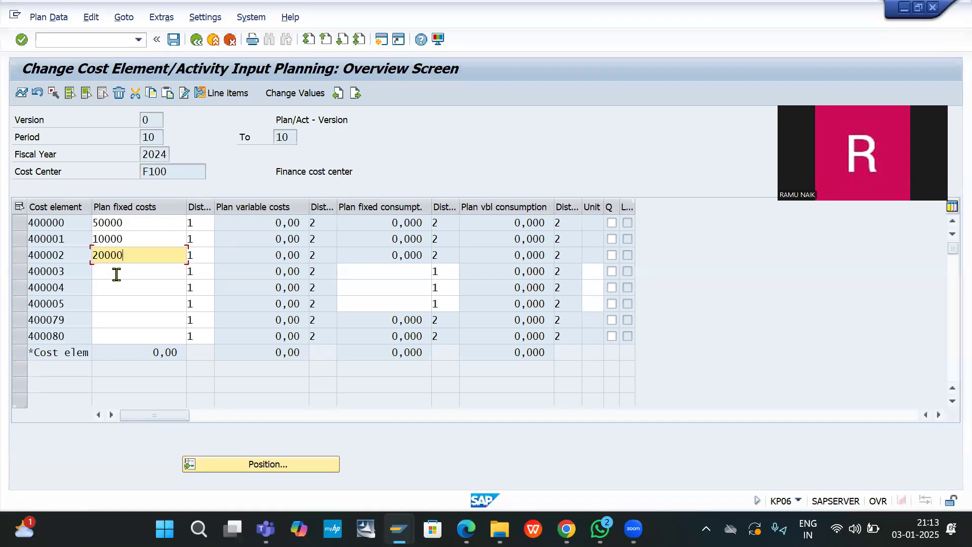
pyautogui.click(116, 274)
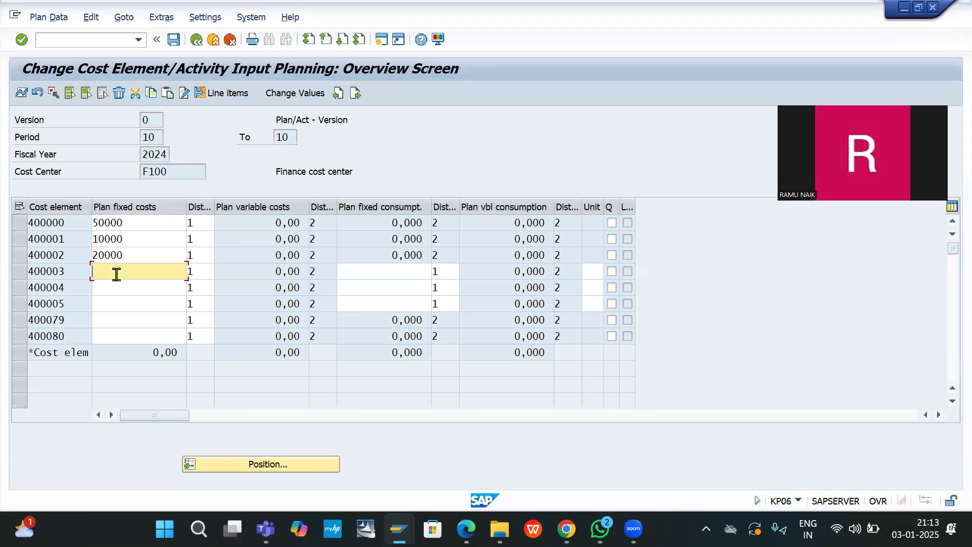
pyautogui.click(110, 338)
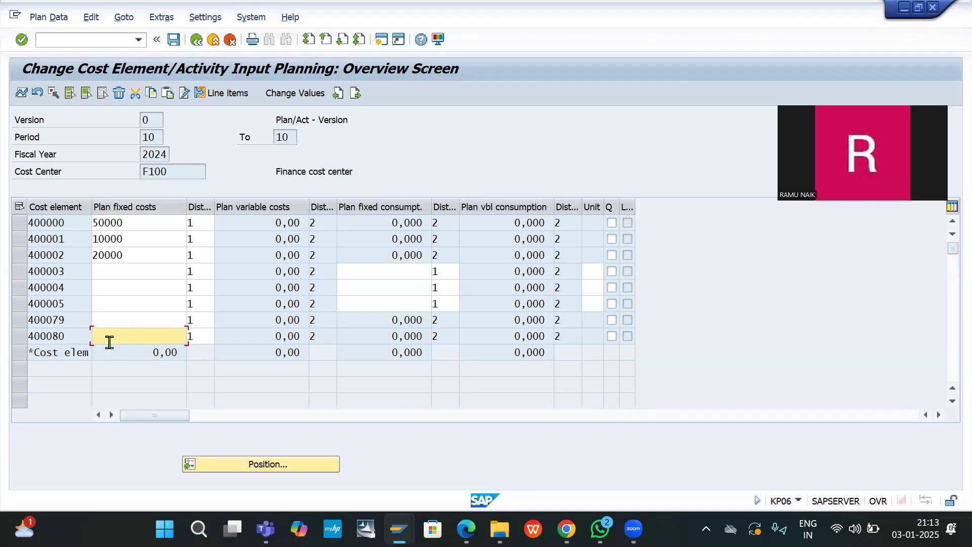
pyautogui.write('30000')
# Step: Post the F100 cost element plan and enter /NFB50 in the command field
pyautogui.click(173, 45)
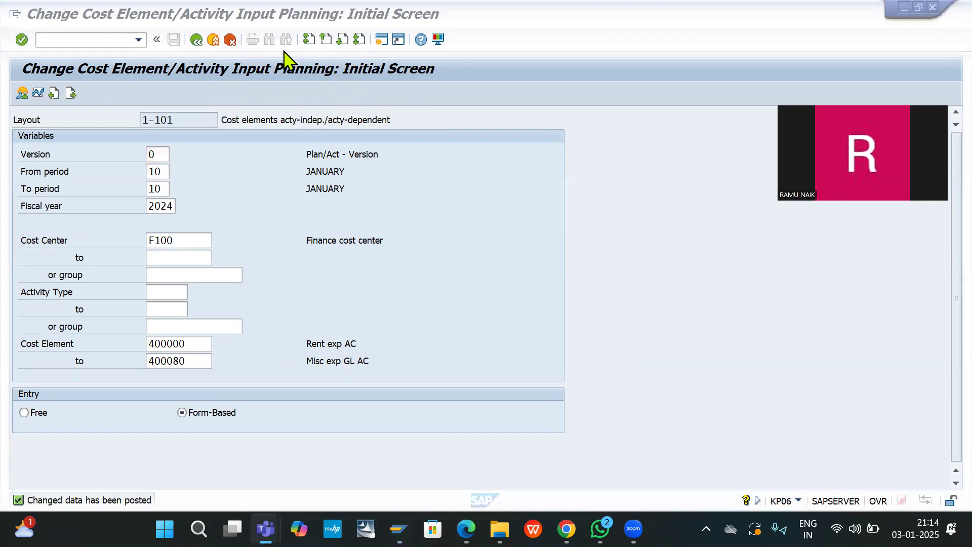
pyautogui.click(90, 41)
pyautogui.click(90, 40)
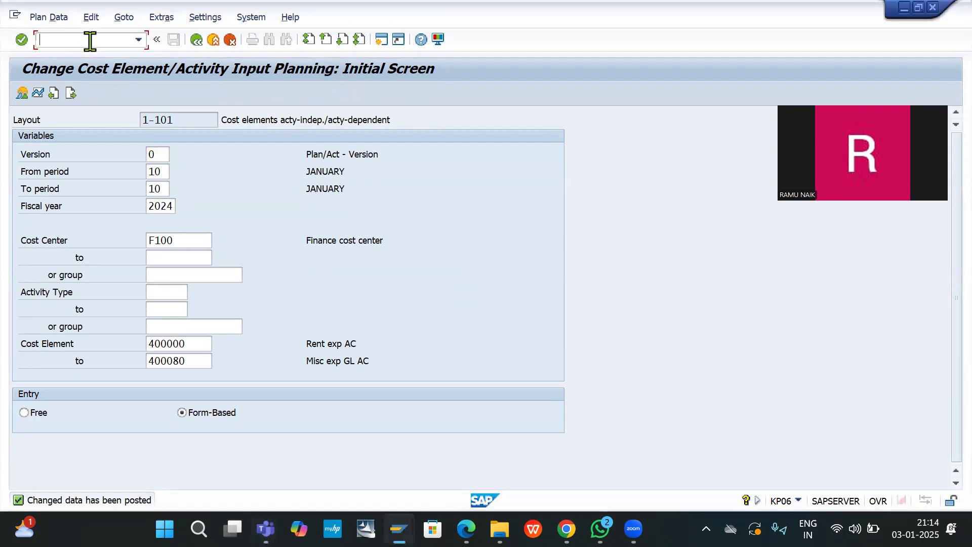
pyautogui.write('/NFB50')
# Step: Start FB50 and add a first line debiting G/L account 400000 with 30000
pyautogui.press('Return')
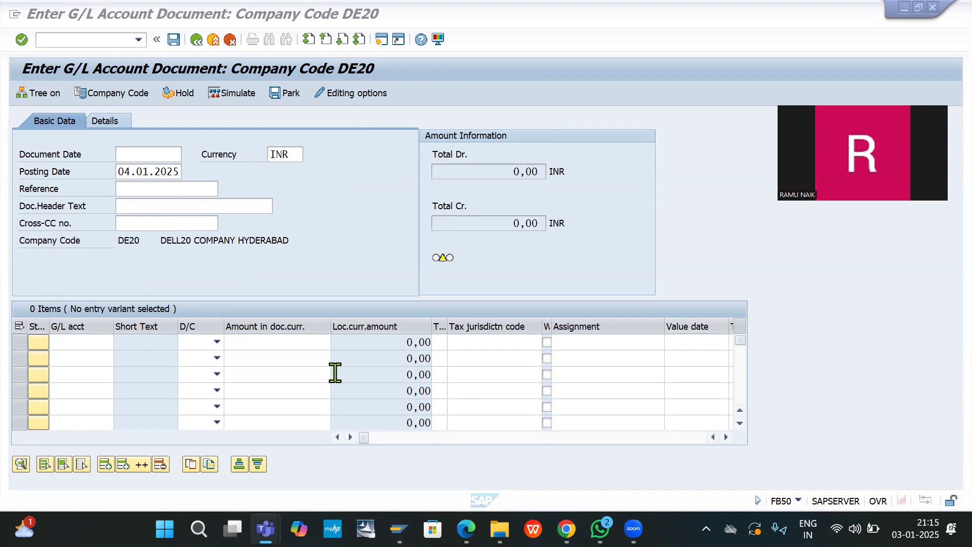
pyautogui.click(91, 348)
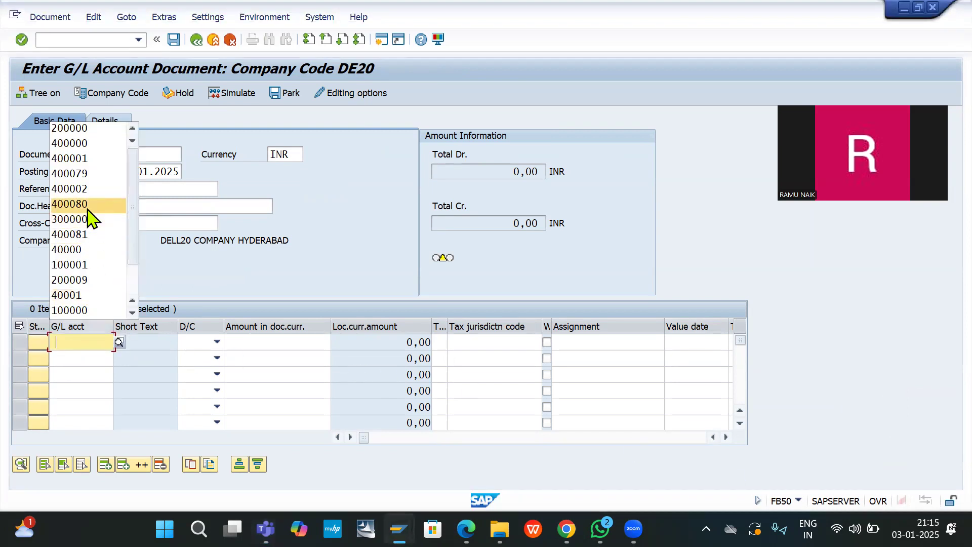
pyautogui.click(75, 146)
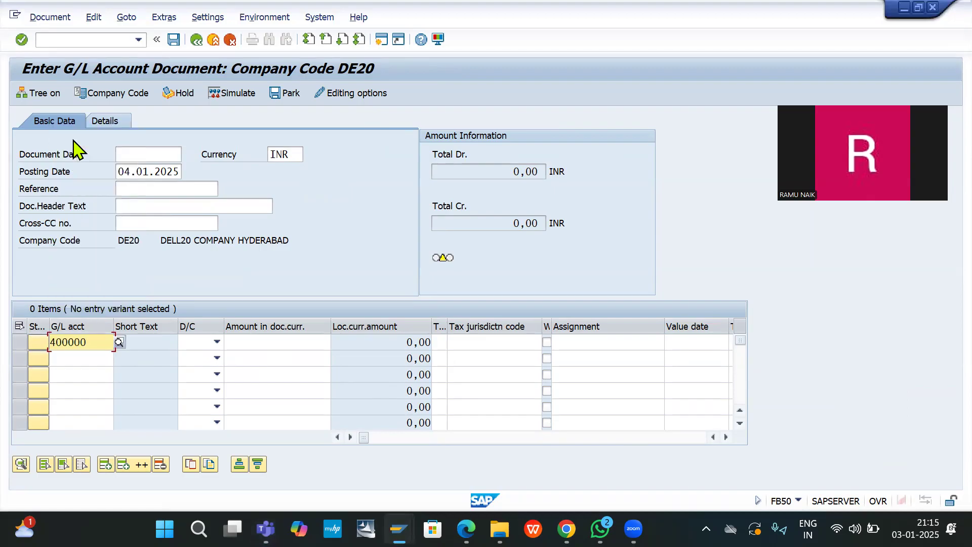
pyautogui.press('Tab')
pyautogui.write('D')
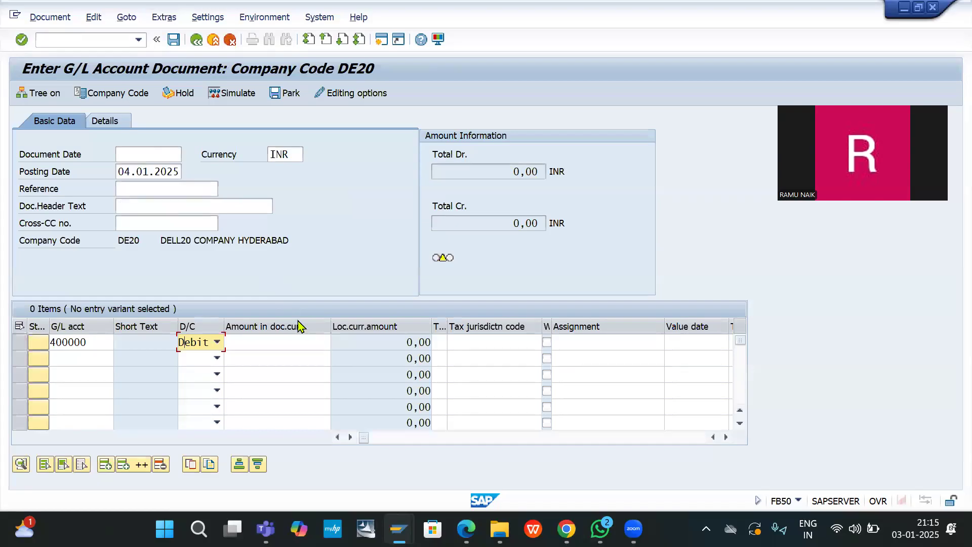
pyautogui.click(270, 341)
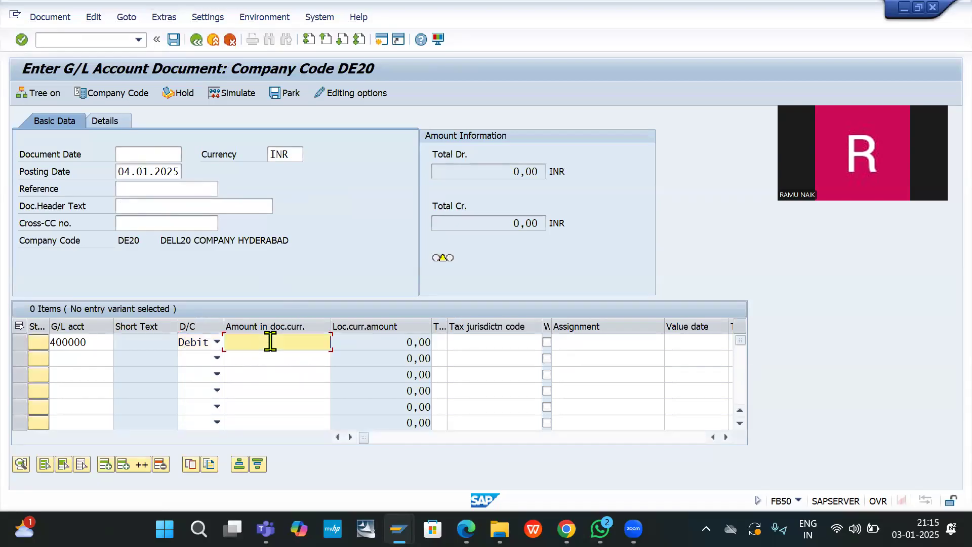
pyautogui.write('30')
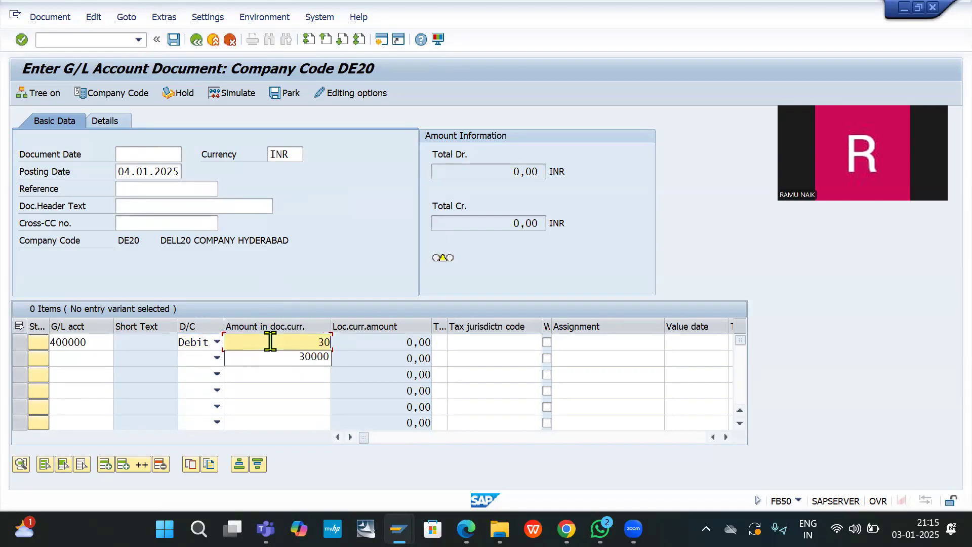
pyautogui.write('000')
# Step: Fill in the header dates, with 04.01.2025 as the document date
pyautogui.click(116, 171)
pyautogui.hotkey('ctrl', 'c')
pyautogui.click(306, 171)
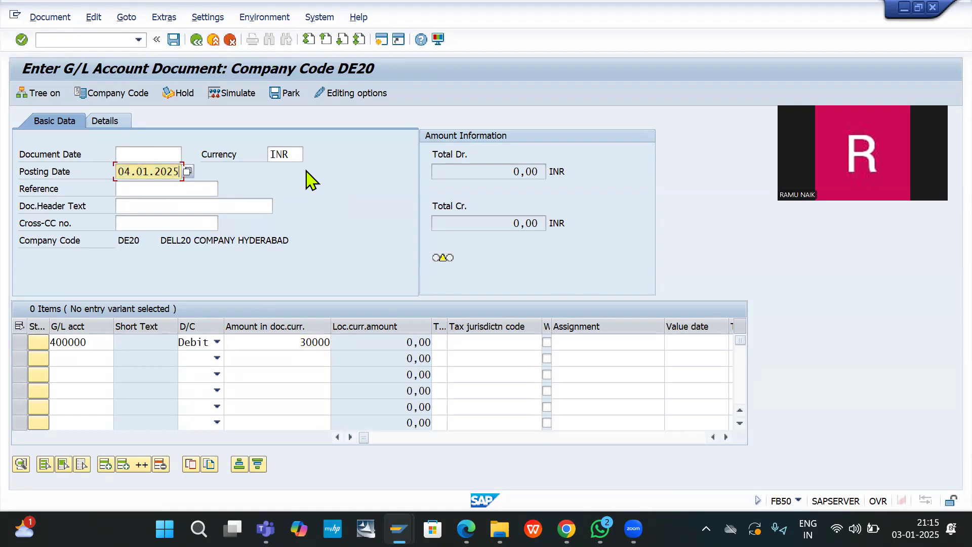
pyautogui.click(152, 153)
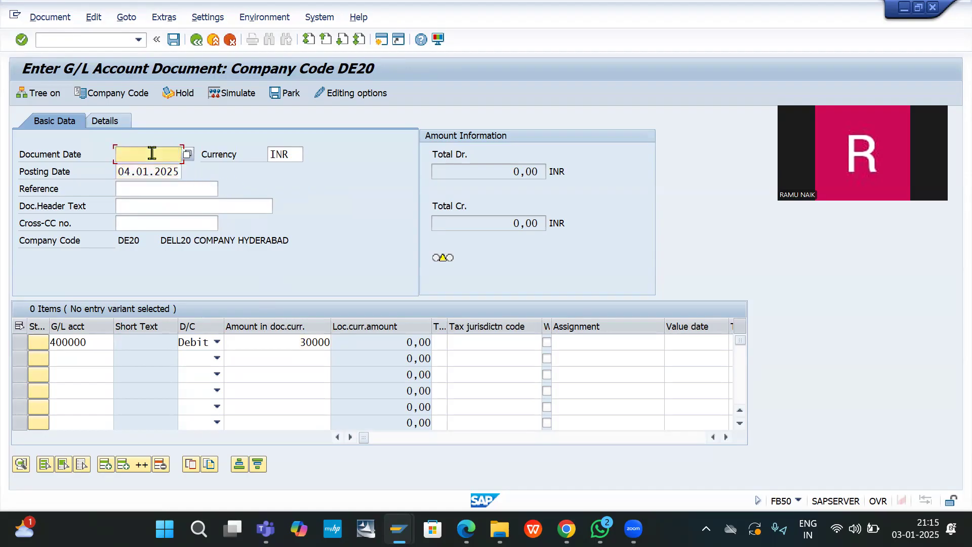
pyautogui.hotkey('ctrl', 'v')
# Step: Add a second line debiting G/L account 400001 with 75000
pyautogui.click(74, 352)
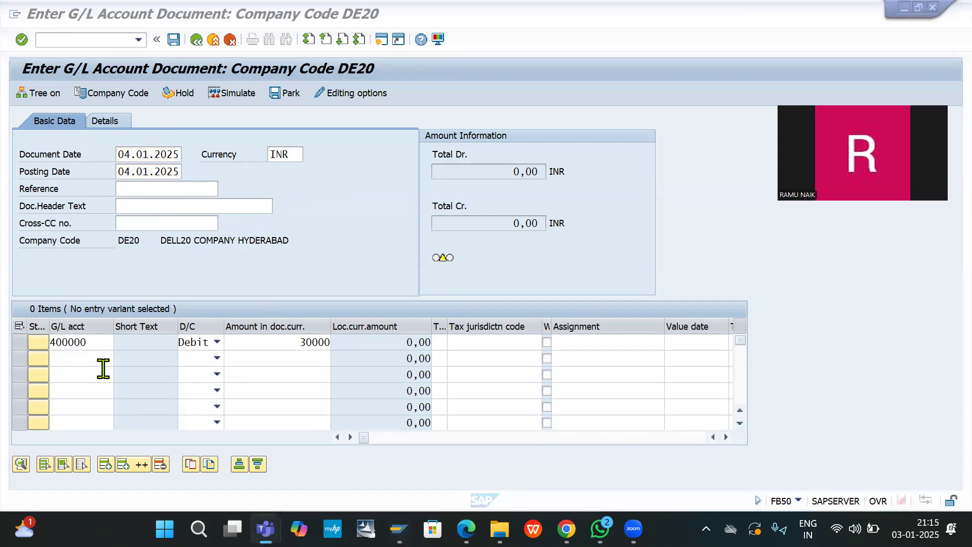
pyautogui.click(87, 353)
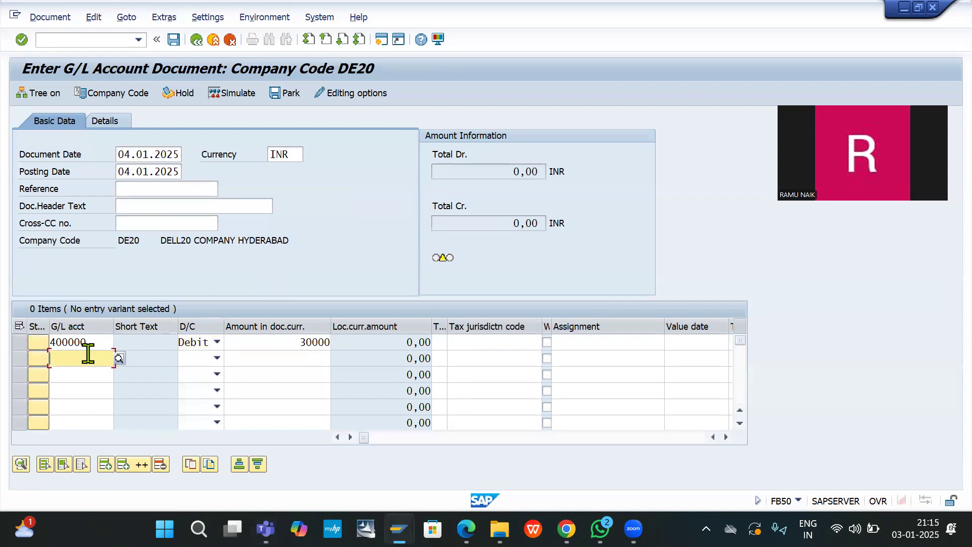
pyautogui.write('4')
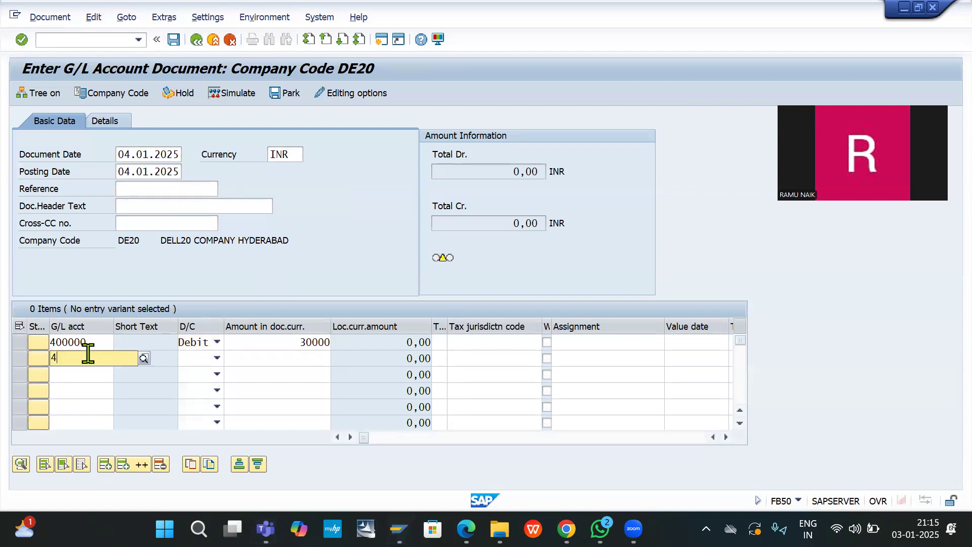
pyautogui.write('00001')
pyautogui.press('Tab')
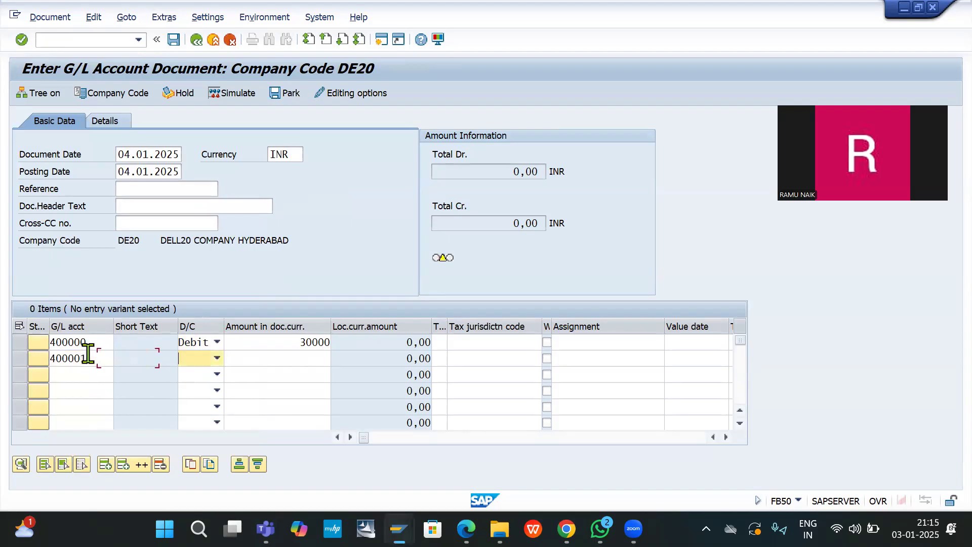
pyautogui.press('Down')
pyautogui.press('Tab')
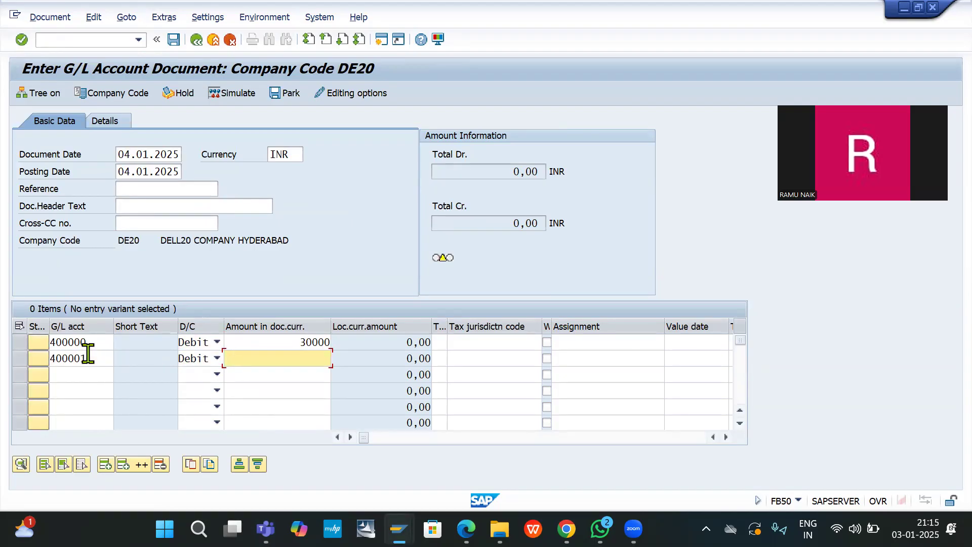
pyautogui.write('75000')
# Step: Add a third line debiting G/L account 400002 with 20000
pyautogui.click(60, 373)
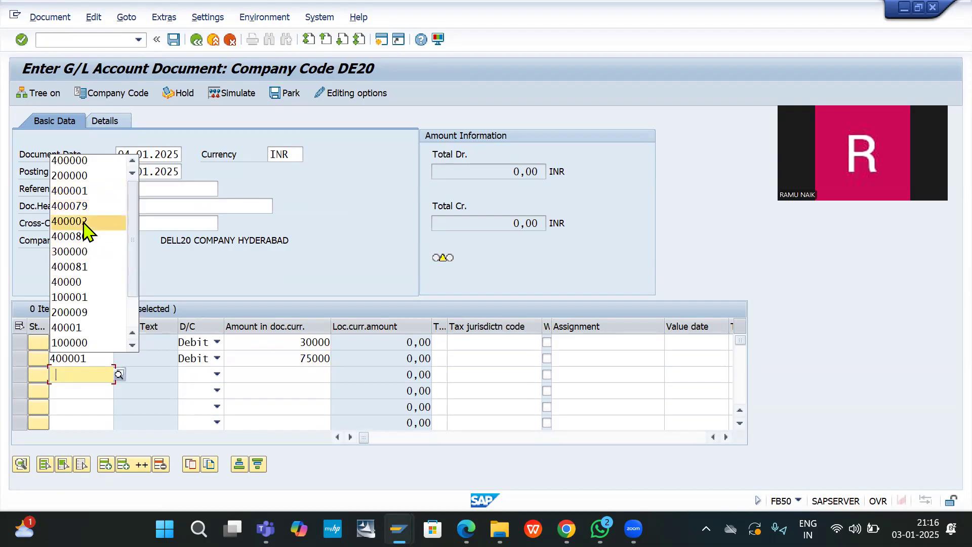
pyautogui.click(915, 379)
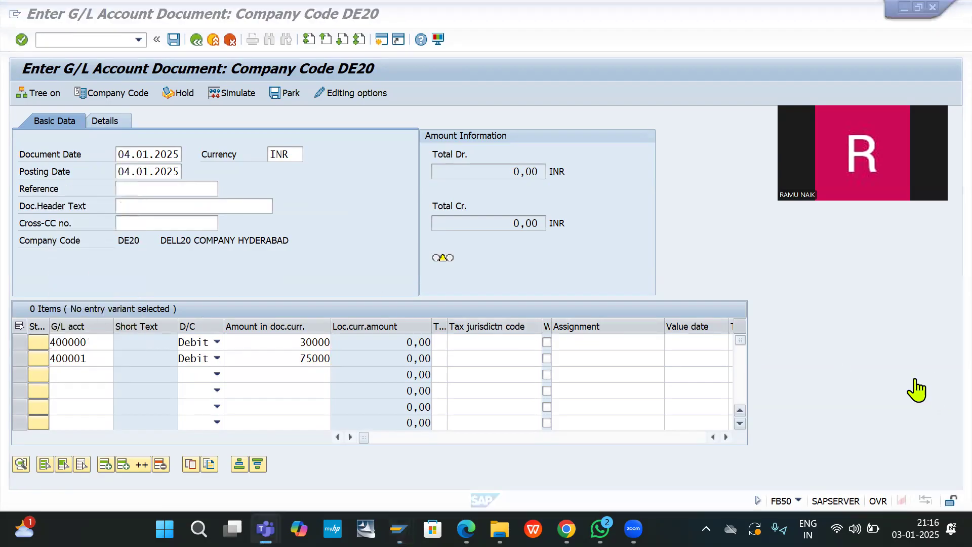
pyautogui.click(84, 373)
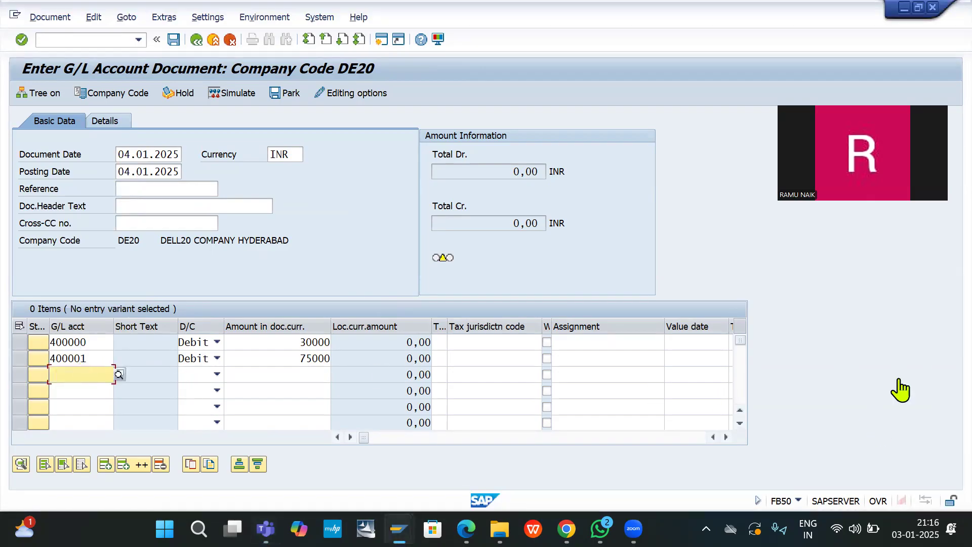
pyautogui.click(898, 378)
pyautogui.click(77, 373)
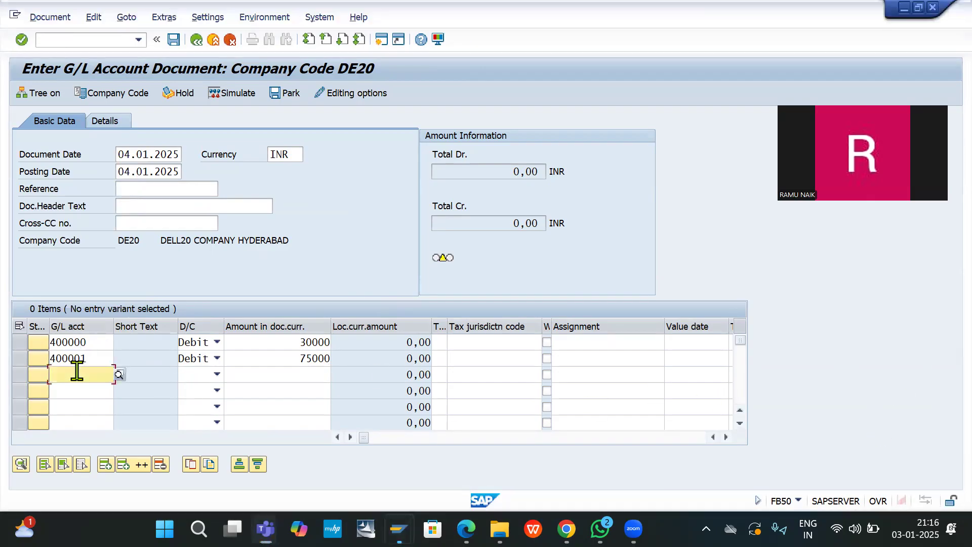
pyautogui.click(85, 223)
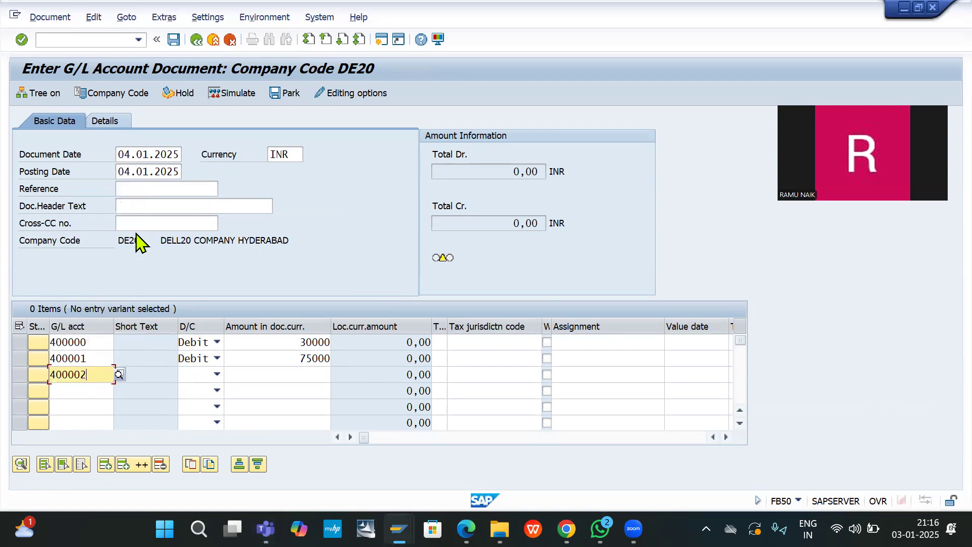
pyautogui.click(217, 375)
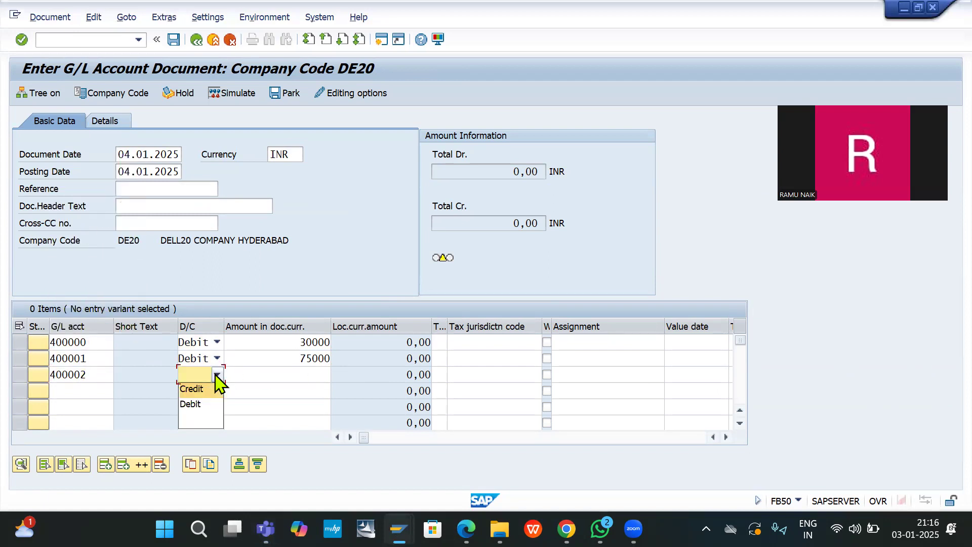
pyautogui.click(193, 408)
pyautogui.click(269, 373)
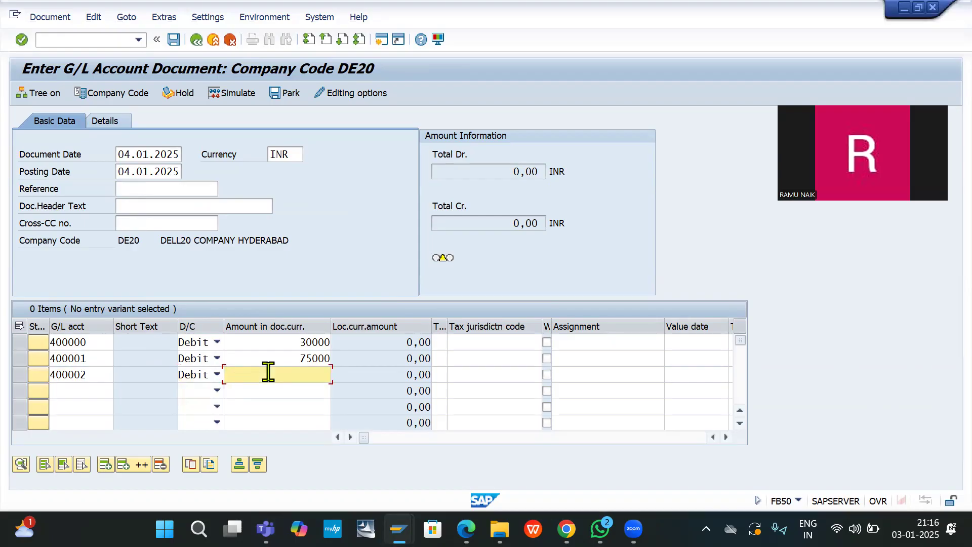
pyautogui.write('20000')
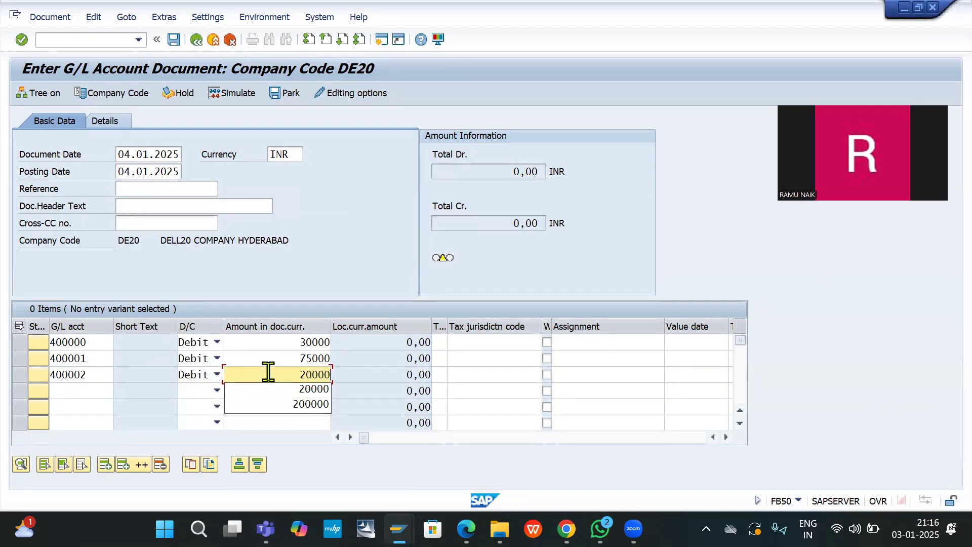
# Step: Add a fourth line debiting G/L account 400080 with 10000
pyautogui.click(89, 389)
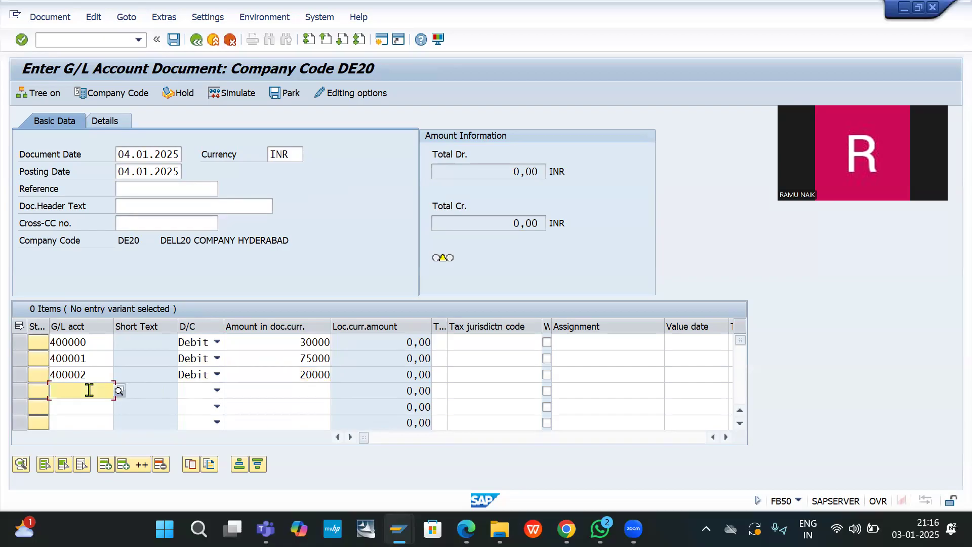
pyautogui.click(89, 390)
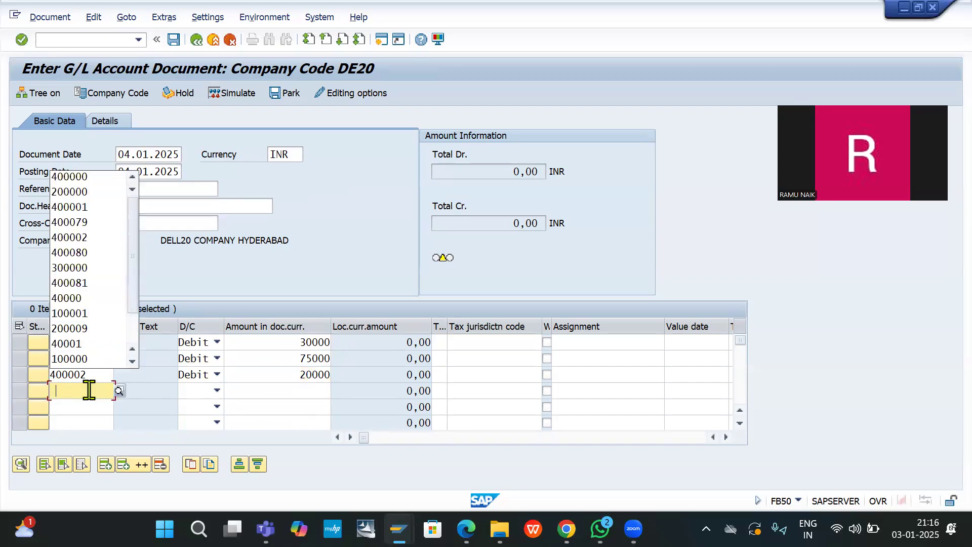
pyautogui.click(89, 254)
pyautogui.press('Tab')
pyautogui.press('d')
pyautogui.press('Tab')
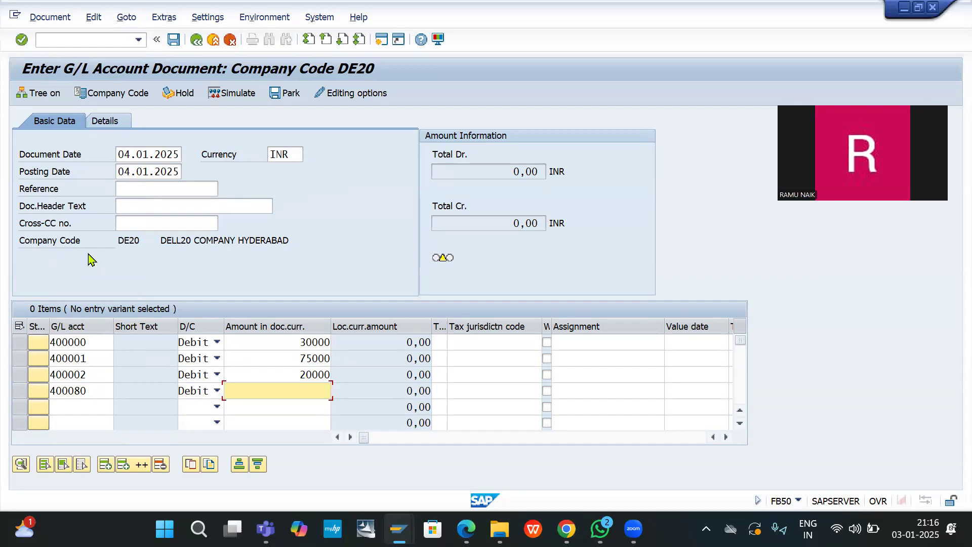
pyautogui.write('1000')
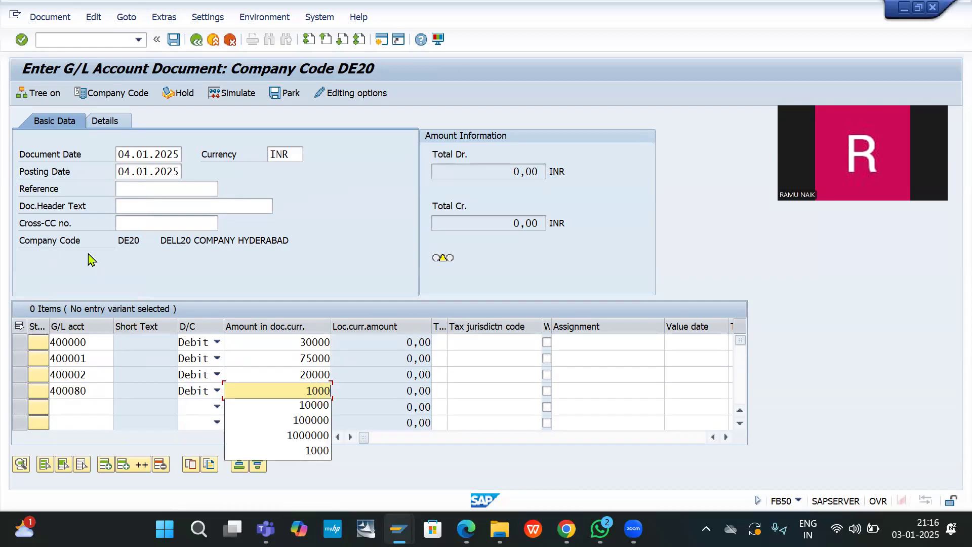
pyautogui.write('0')
pyautogui.press('Tab')
pyautogui.press('Tab')
pyautogui.press('Tab')
pyautogui.press('Tab')
pyautogui.press('Tab')
pyautogui.press('Tab')
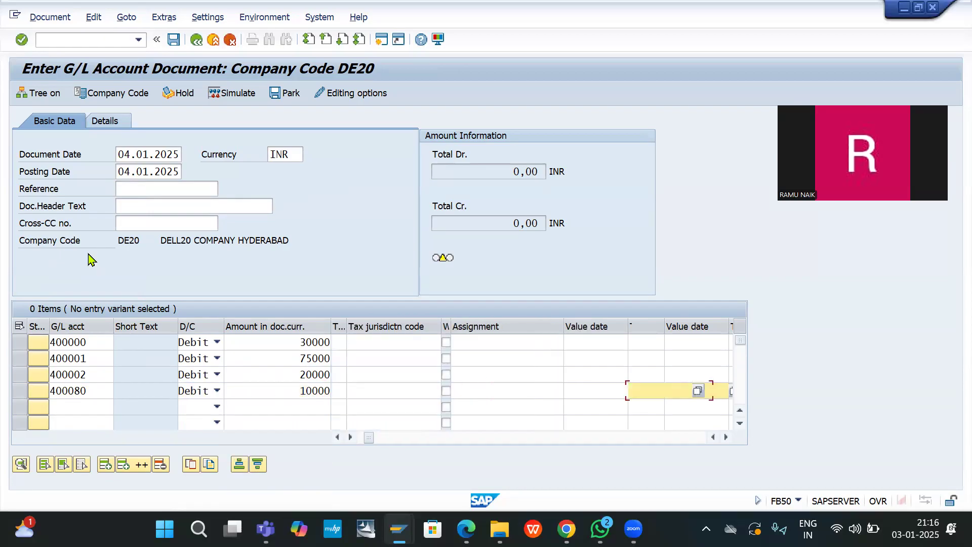
pyautogui.press('Tab')
pyautogui.press('Tab')
pyautogui.press('Tab')
pyautogui.press('Tab')
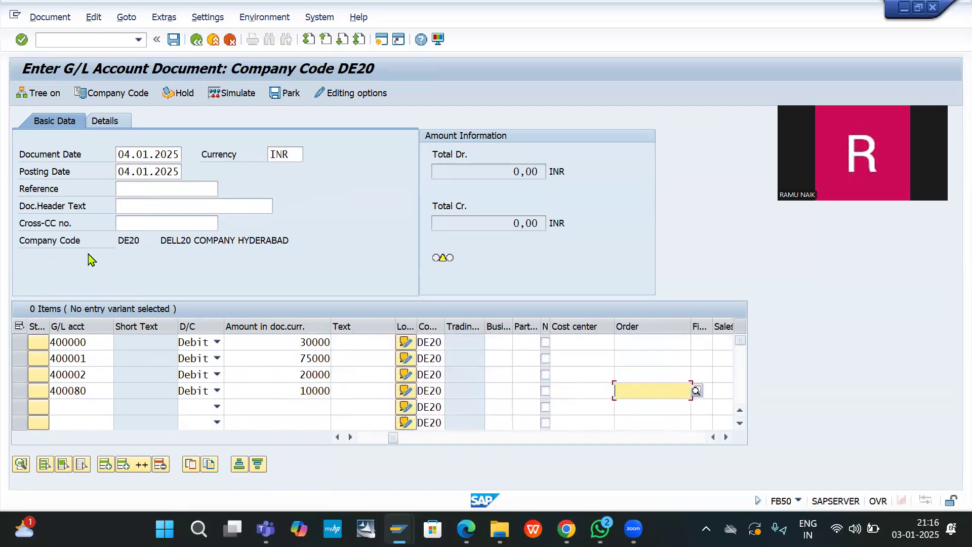
# Step: Assign cost center f100 to the first two expense lines from the input history
pyautogui.click(569, 342)
pyautogui.click(569, 343)
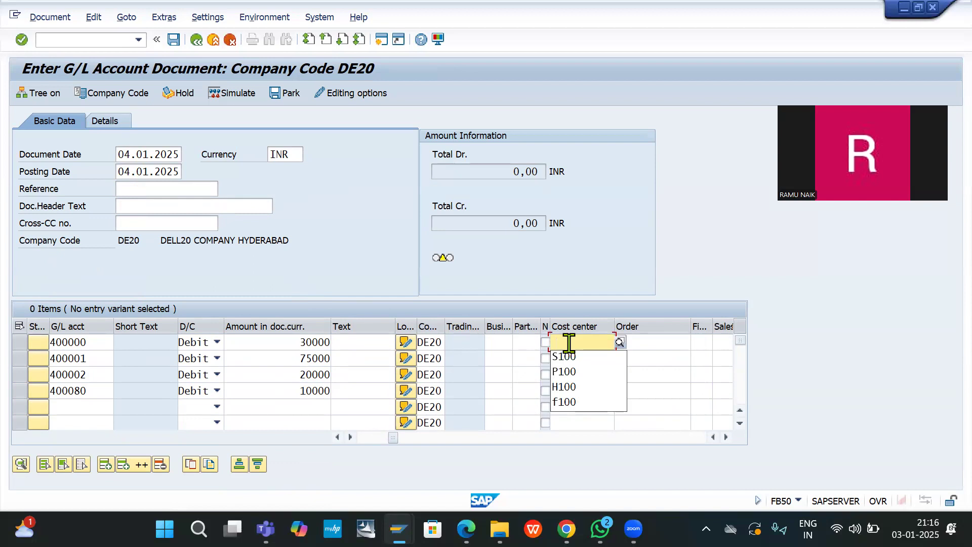
pyautogui.click(573, 401)
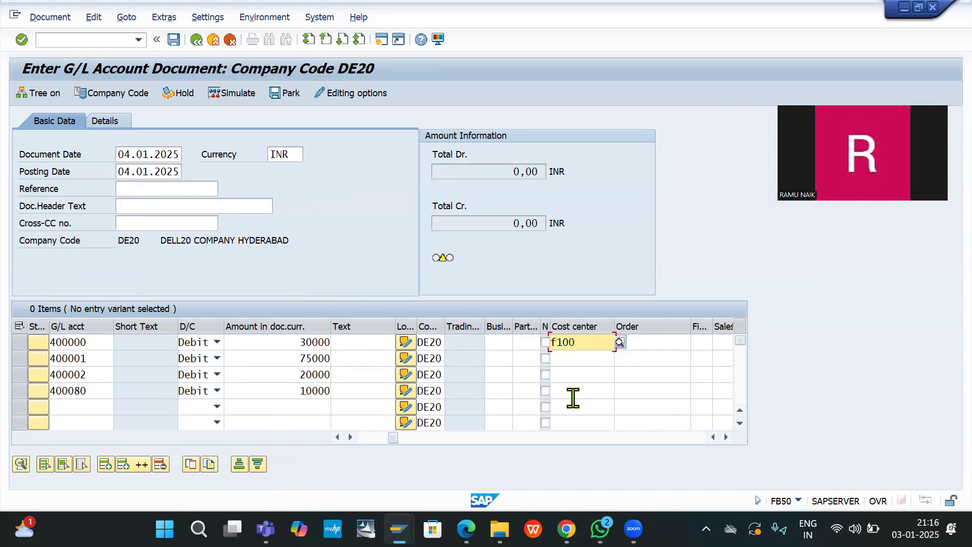
pyautogui.press('Down')
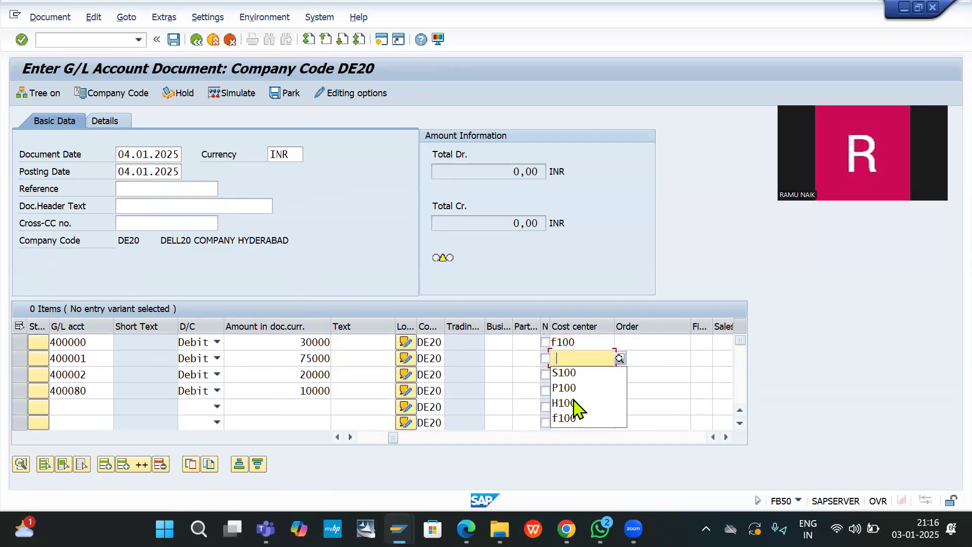
pyautogui.press('Down')
pyautogui.press('Down')
pyautogui.press('Down')
pyautogui.press('Down')
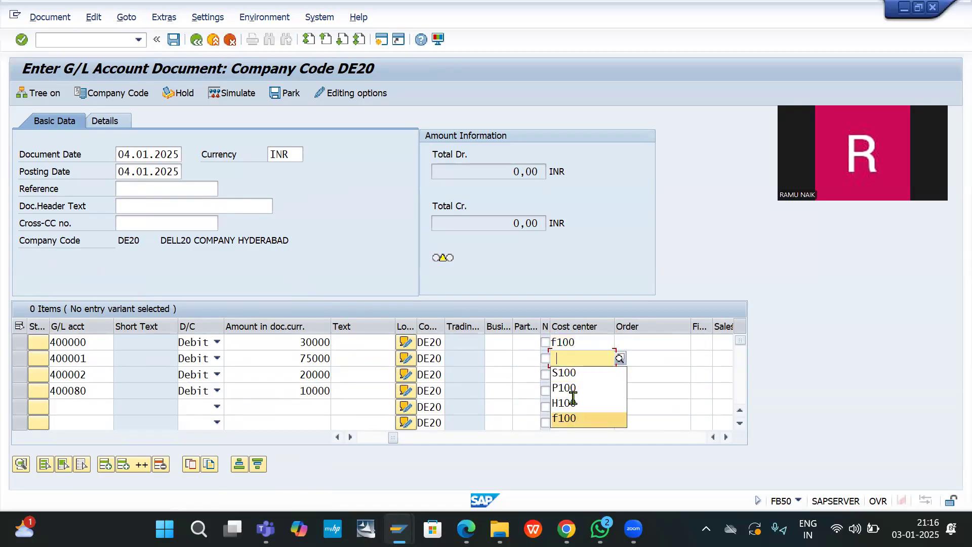
pyautogui.press('Return')
# Step: Assign f100 to lines three and four, replacing the wrong S100 on line four
pyautogui.press('Down')
pyautogui.press('Down')
pyautogui.press('Down')
pyautogui.press('Down')
pyautogui.press('Down')
pyautogui.press('Return')
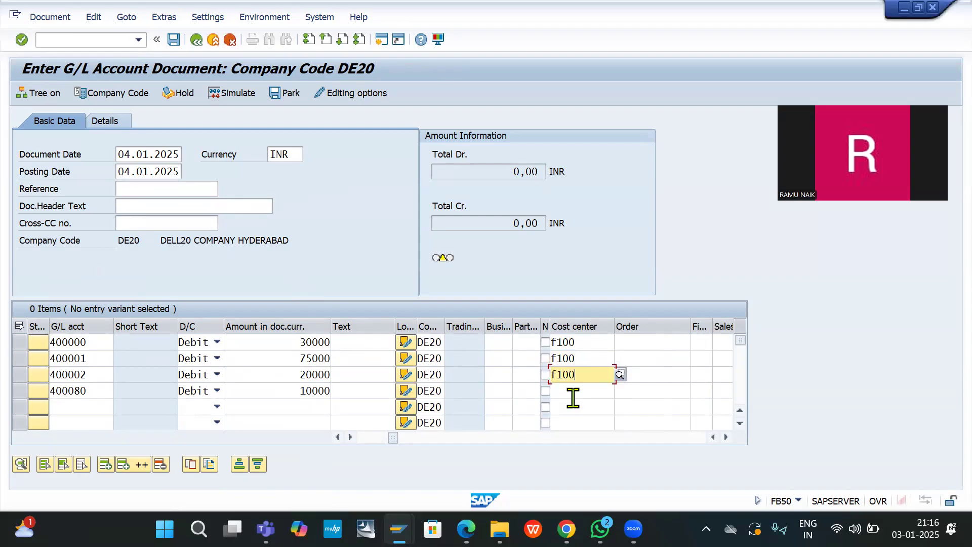
pyautogui.press('Down')
pyautogui.press('Down')
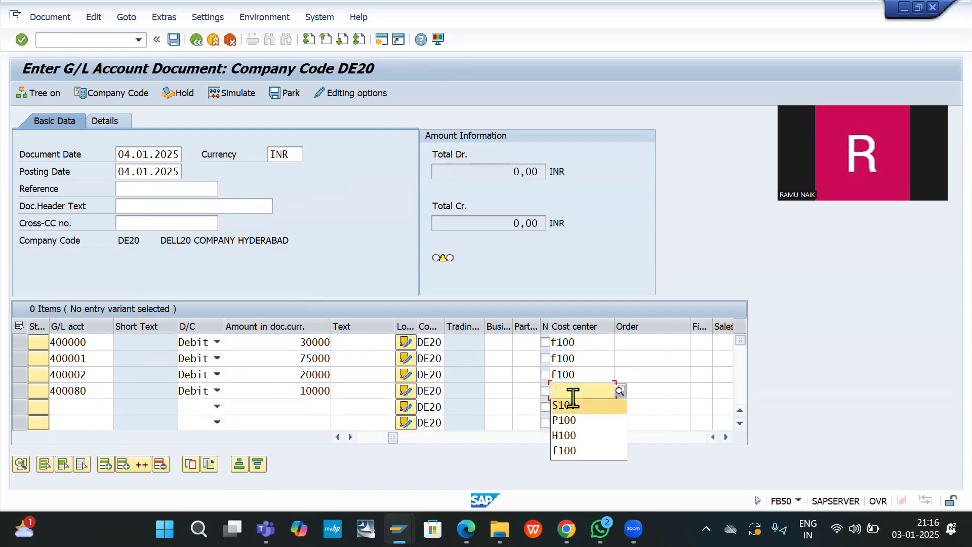
pyautogui.press('Return')
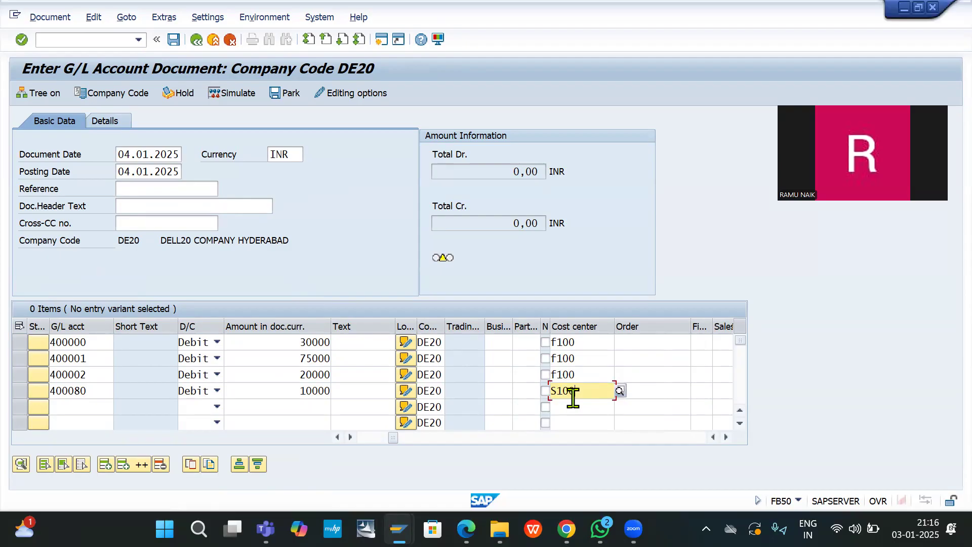
pyautogui.press('BackSpace')
pyautogui.press('BackSpace')
pyautogui.press('BackSpace')
pyautogui.press('BackSpace')
pyautogui.press('Down')
pyautogui.press('Return')
pyautogui.doubleClick(83, 408)
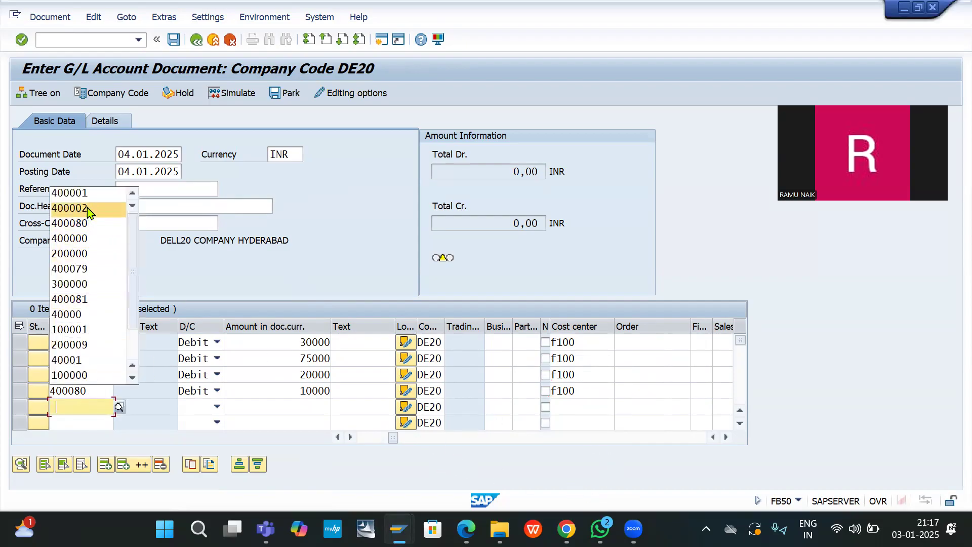
# Step: Credit bank account 200000 on line five, auto-balancing to 135.000,00, and post the document
pyautogui.click(80, 253)
pyautogui.press('Tab')
pyautogui.press('c')
pyautogui.press('Tab')
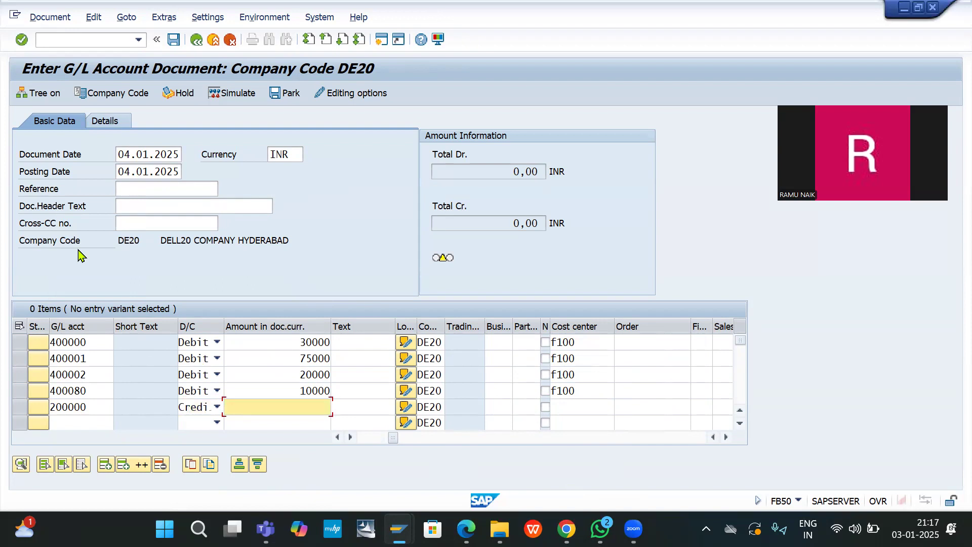
pyautogui.write('*')
pyautogui.press('Return')
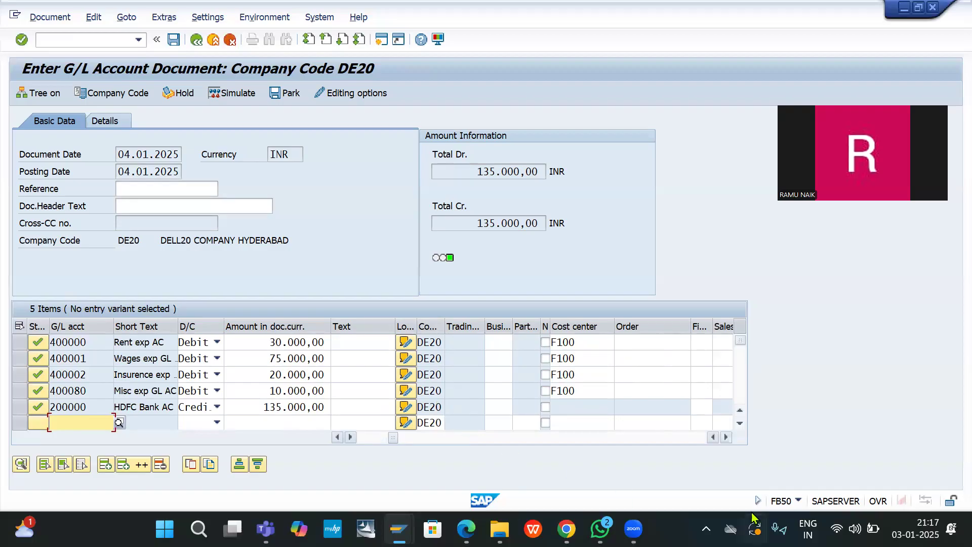
pyautogui.click(174, 40)
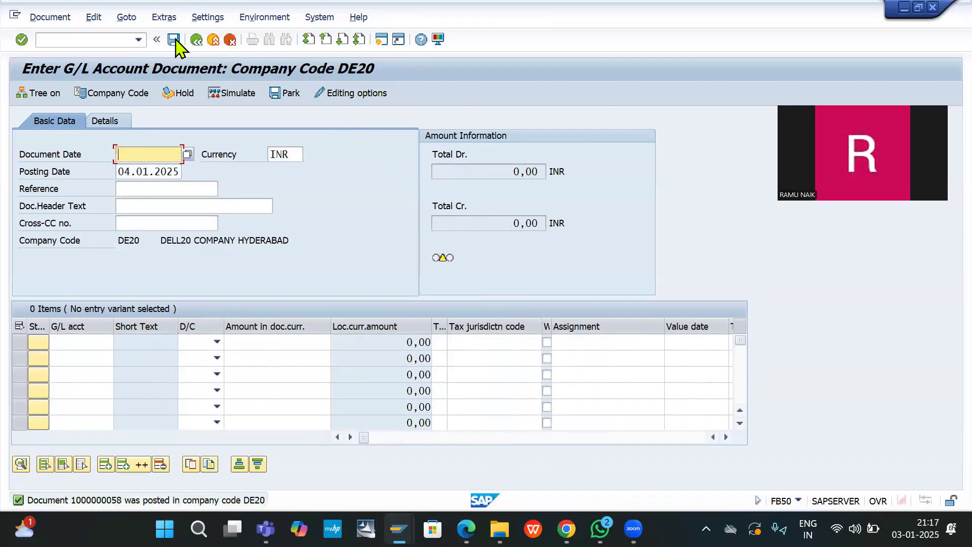
# Step: Run KSB1 for cost center F100 with the cost element 400000 restriction removed
pyautogui.click(105, 39)
pyautogui.write('/N')
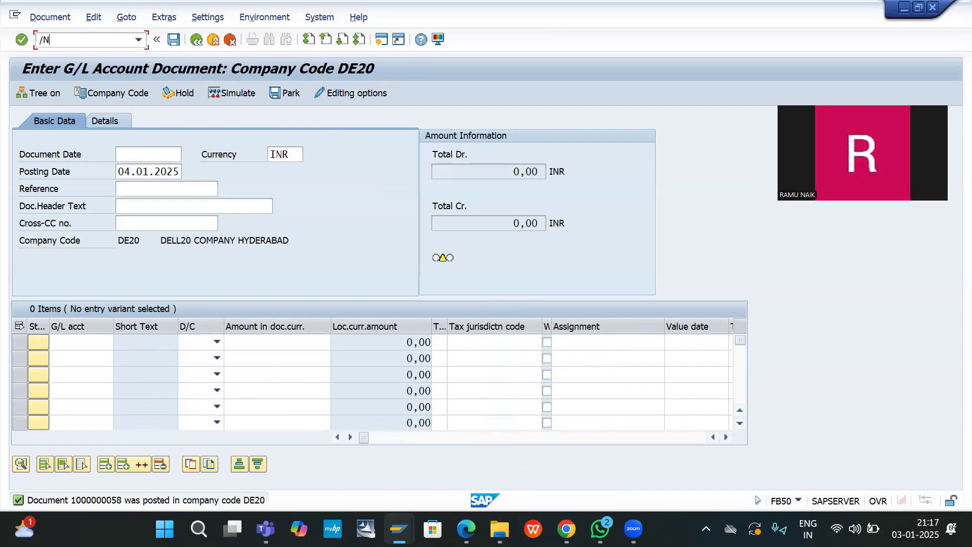
pyautogui.write('KSB1')
pyautogui.press('Return')
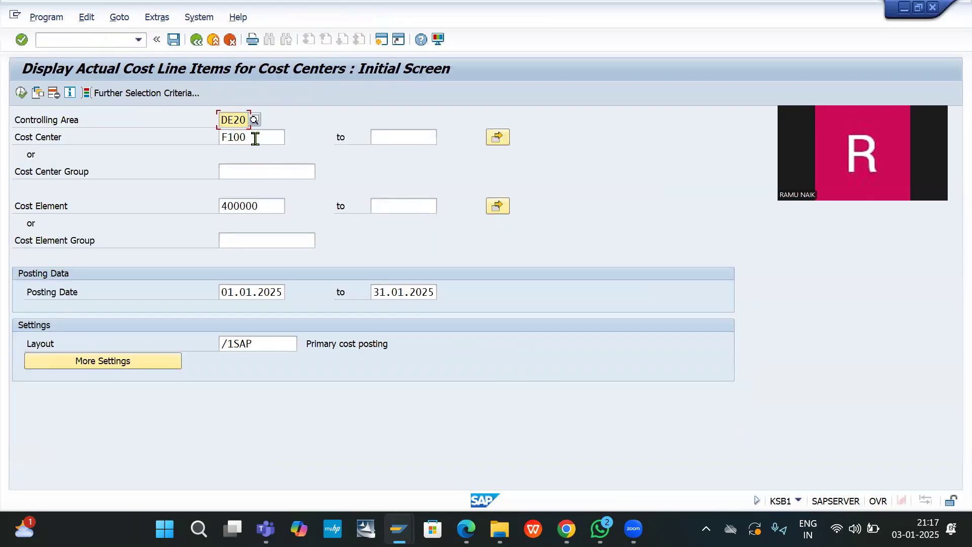
pyautogui.doubleClick(266, 206)
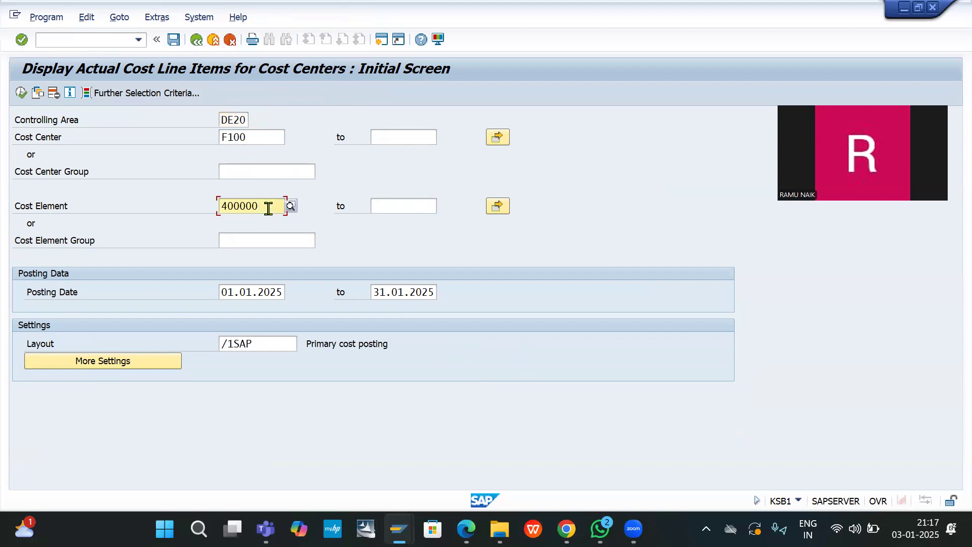
pyautogui.press('Delete')
pyautogui.click(21, 93)
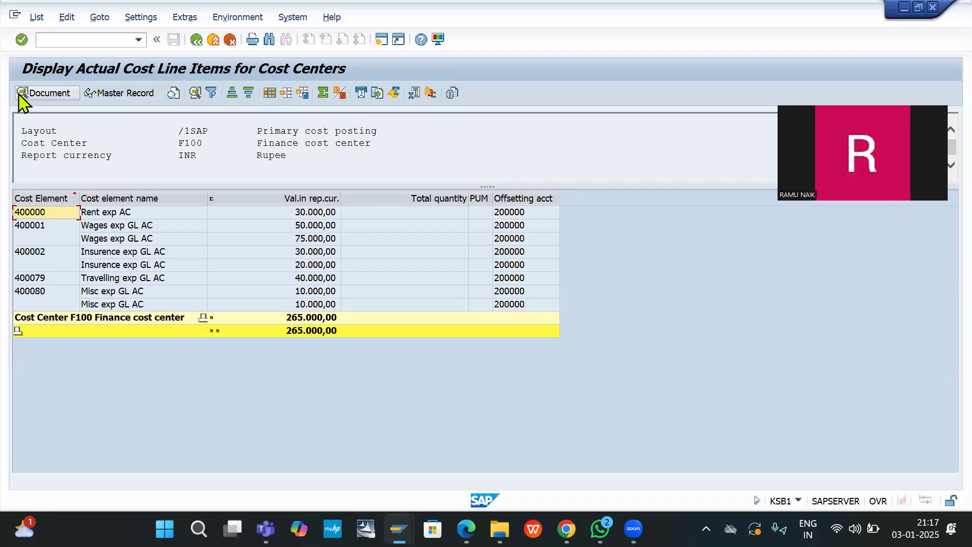
# Step: Rerun the KSB1 line items report for cost centers F100 to S100
pyautogui.click(199, 40)
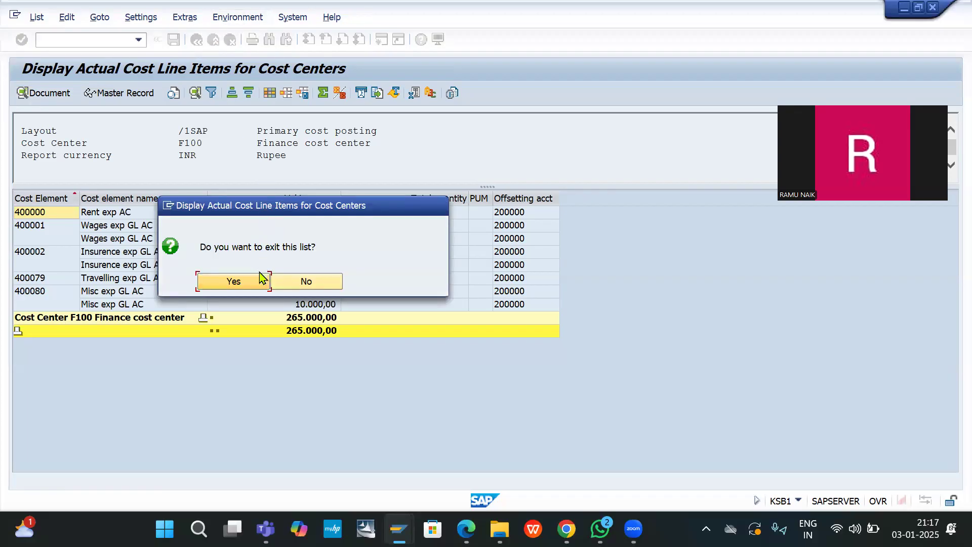
pyautogui.click(255, 287)
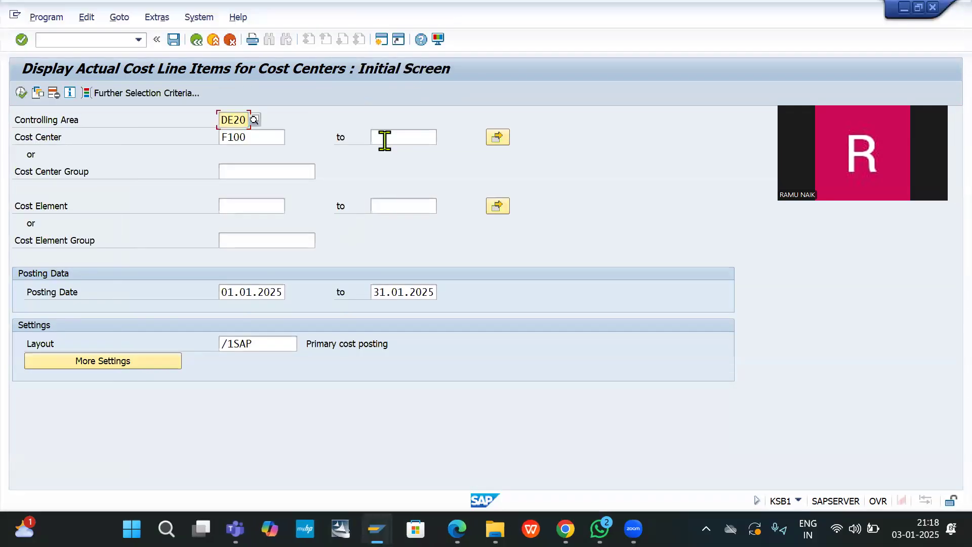
pyautogui.click(383, 137)
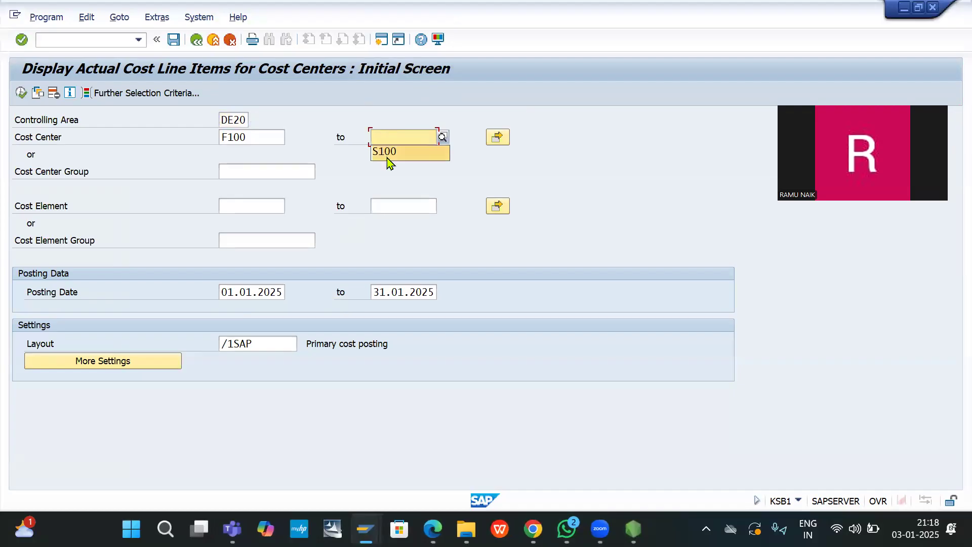
pyautogui.click(389, 163)
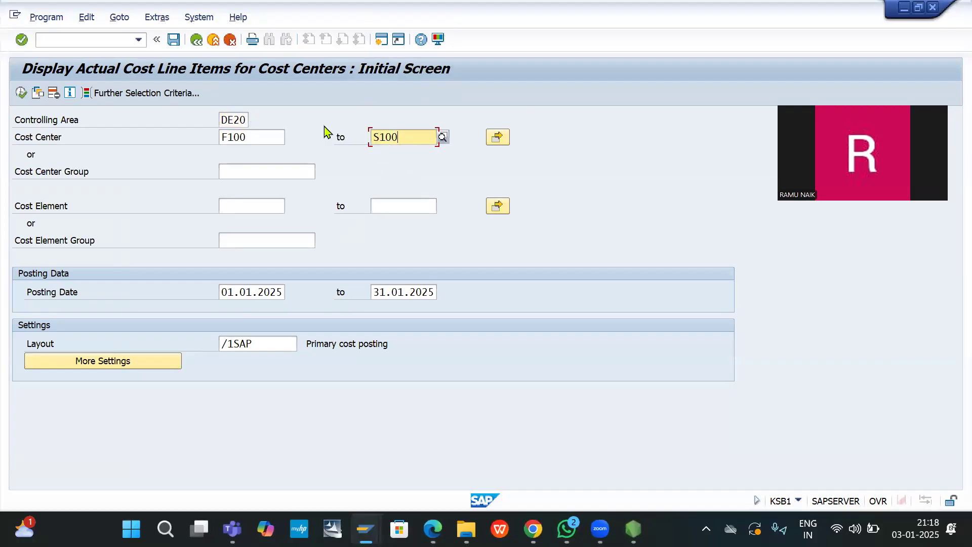
pyautogui.click(20, 93)
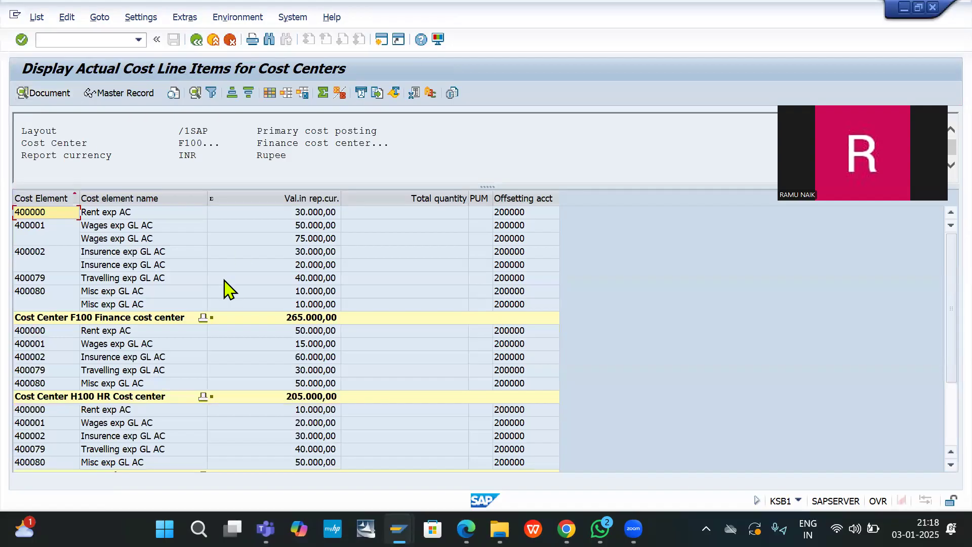
pyautogui.scroll(-3, 226, 289)
pyautogui.scroll(3, 226, 290)
# Step: Launch report S_ALR_87013611 via /NS_ALR_87013611
pyautogui.click(62, 43)
pyautogui.write('/NS_ALR_87013611')
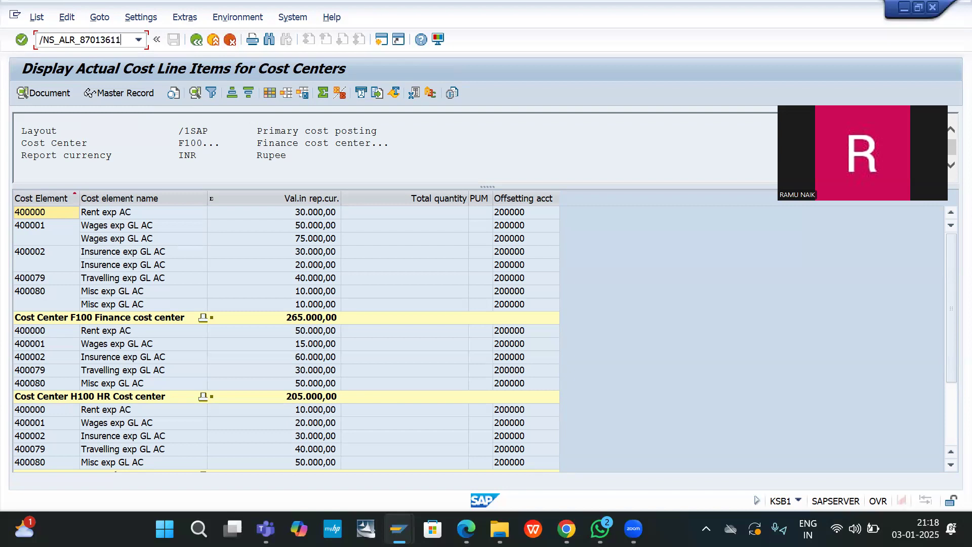
pyautogui.press('Return')
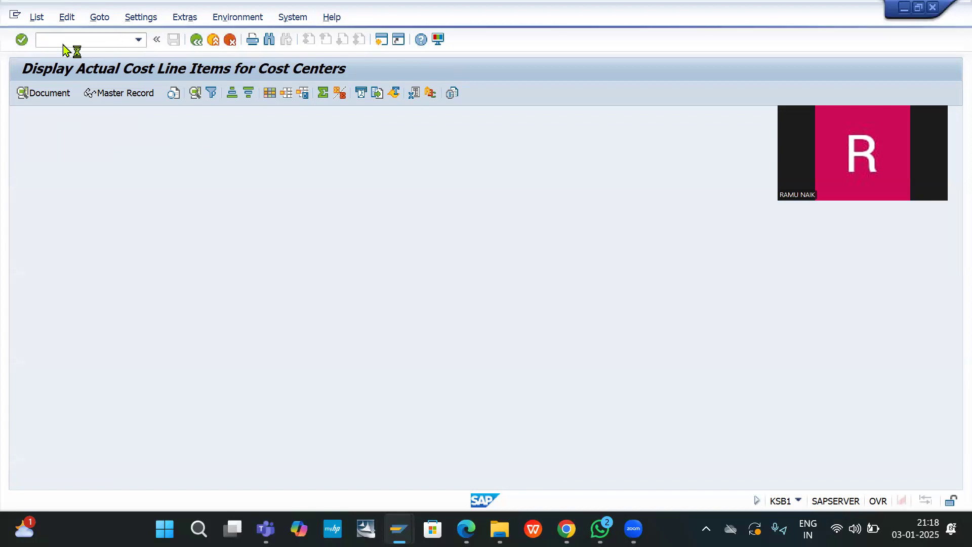
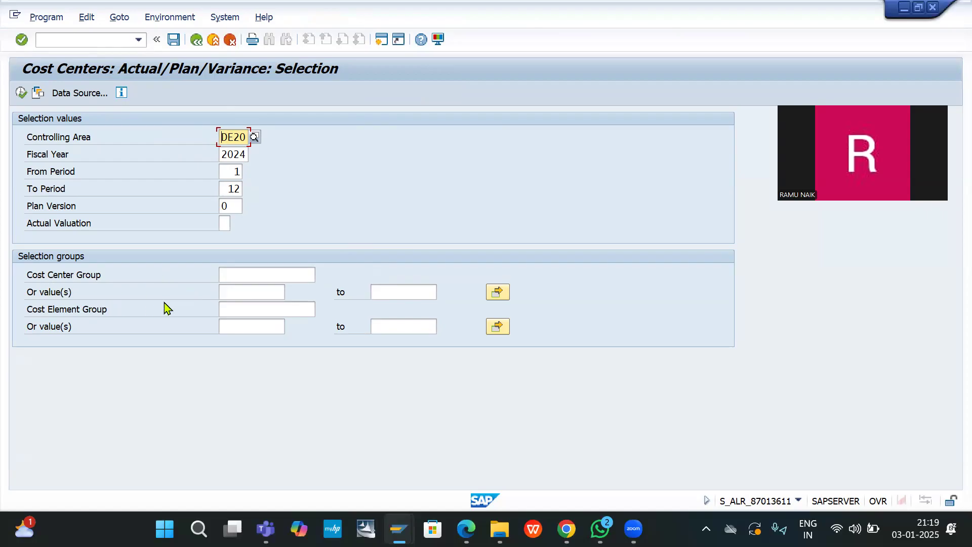
# Step: Enter cost center values 400000 to 400080 in the Or value(s) range
pyautogui.click(248, 292)
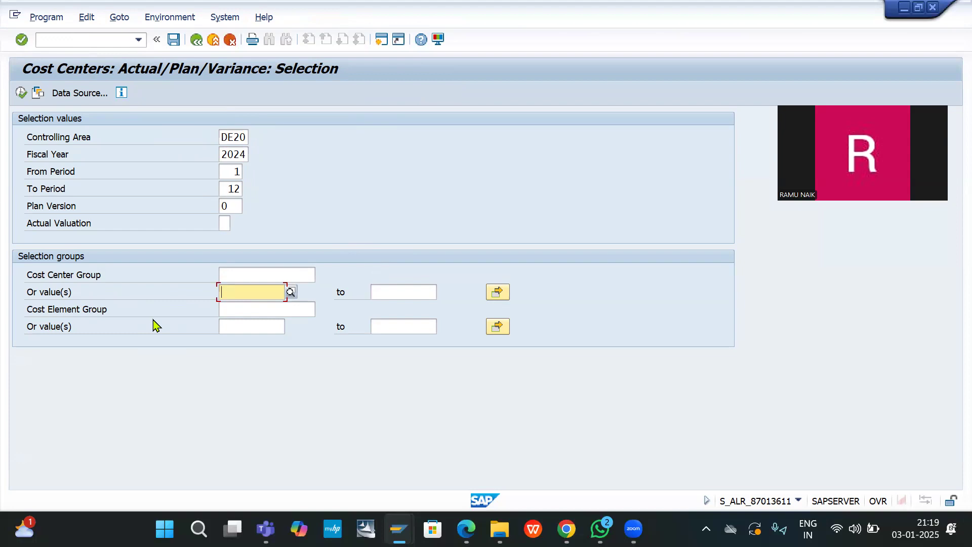
pyautogui.write('40000')
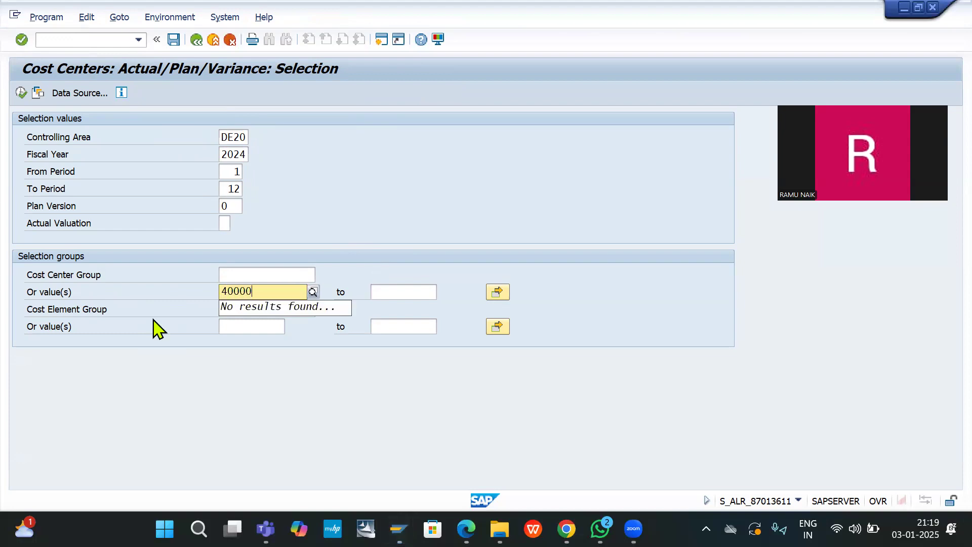
pyautogui.write('0')
pyautogui.press('Tab')
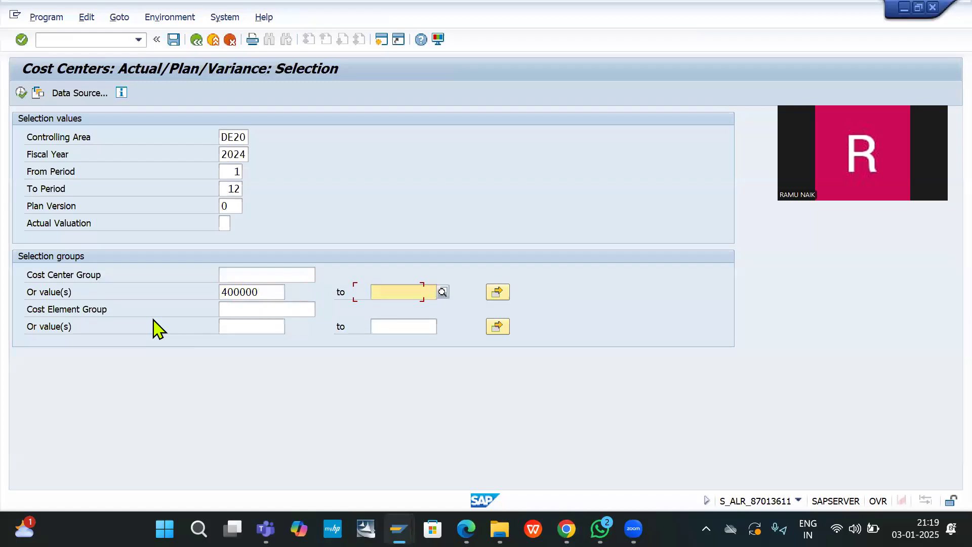
pyautogui.write('4')
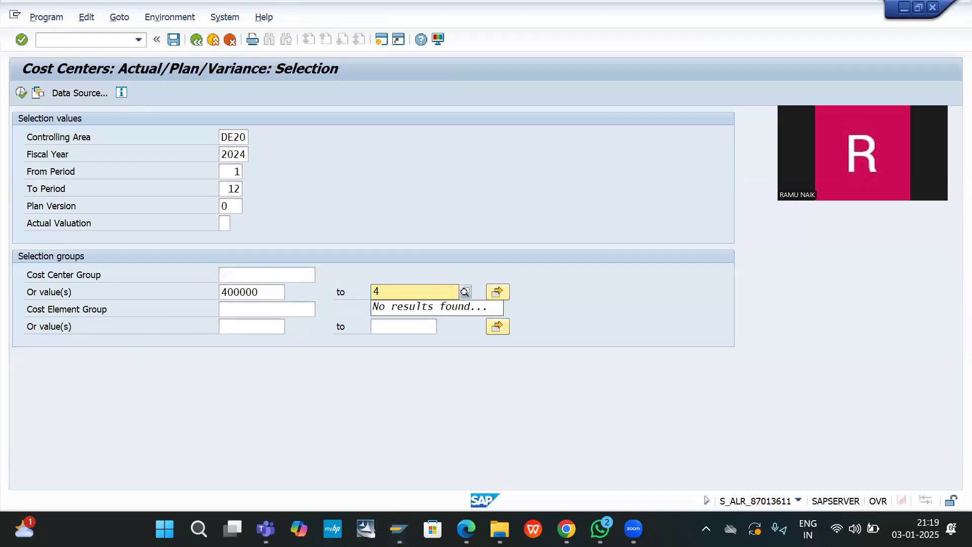
pyautogui.write('00080')
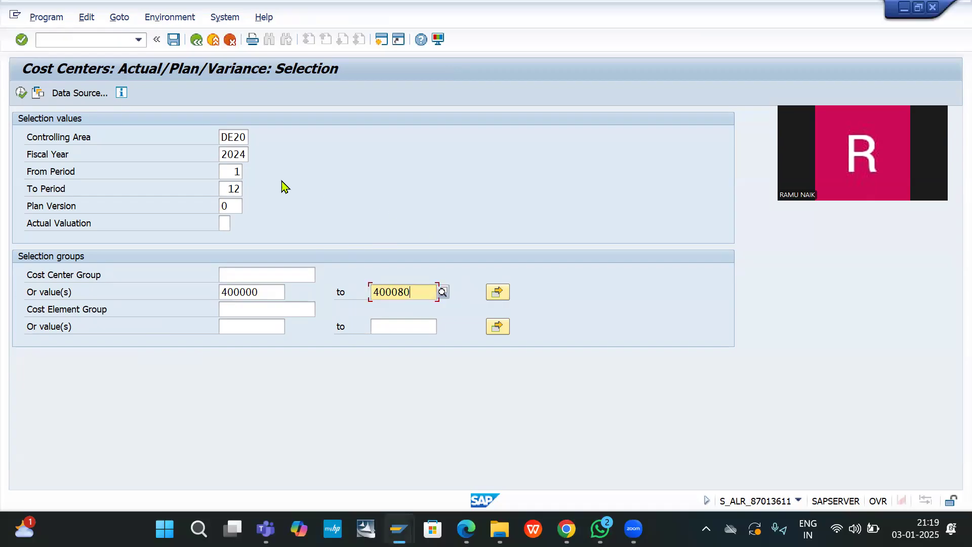
# Step: Set both From Period and To Period to 10
pyautogui.click(228, 171)
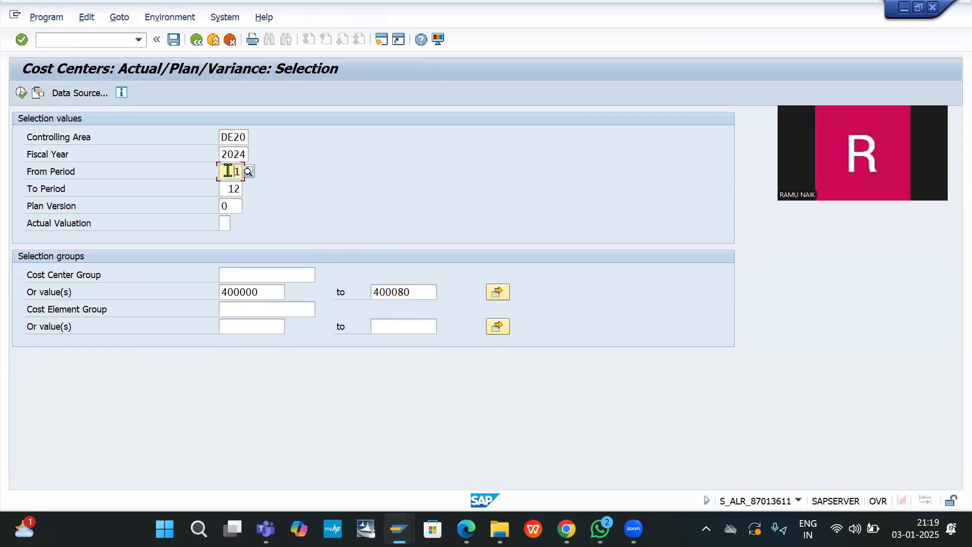
pyautogui.press('BackSpace')
pyautogui.write('10')
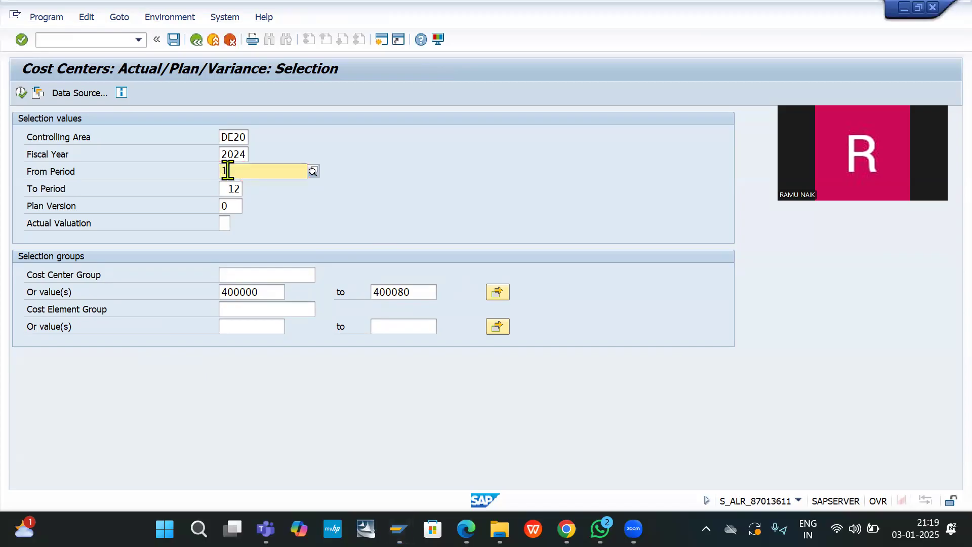
pyautogui.click(369, 225)
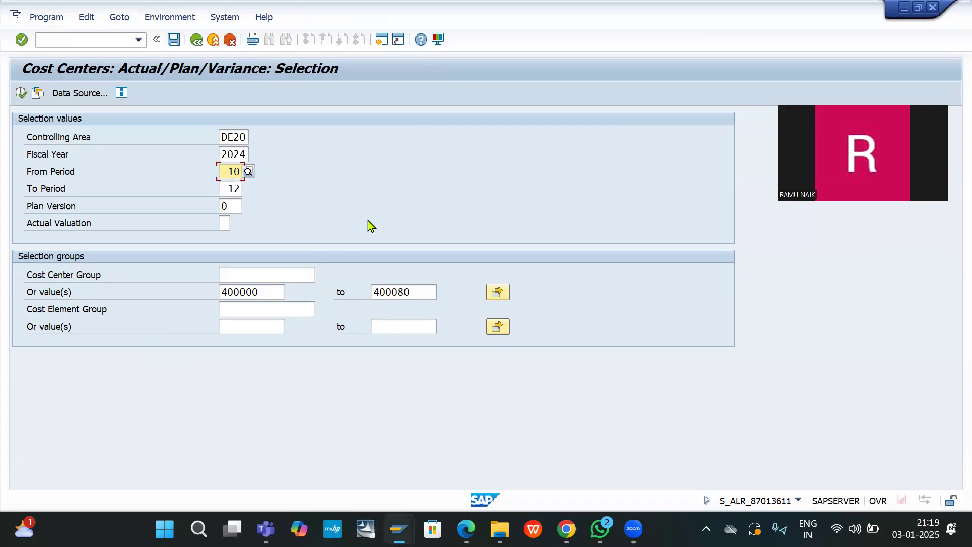
pyautogui.click(226, 190)
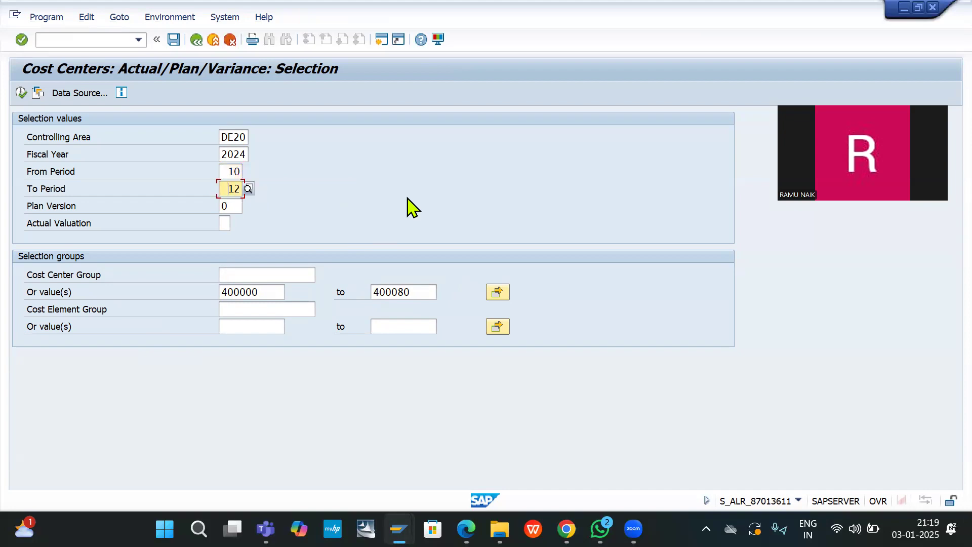
pyautogui.write('110')
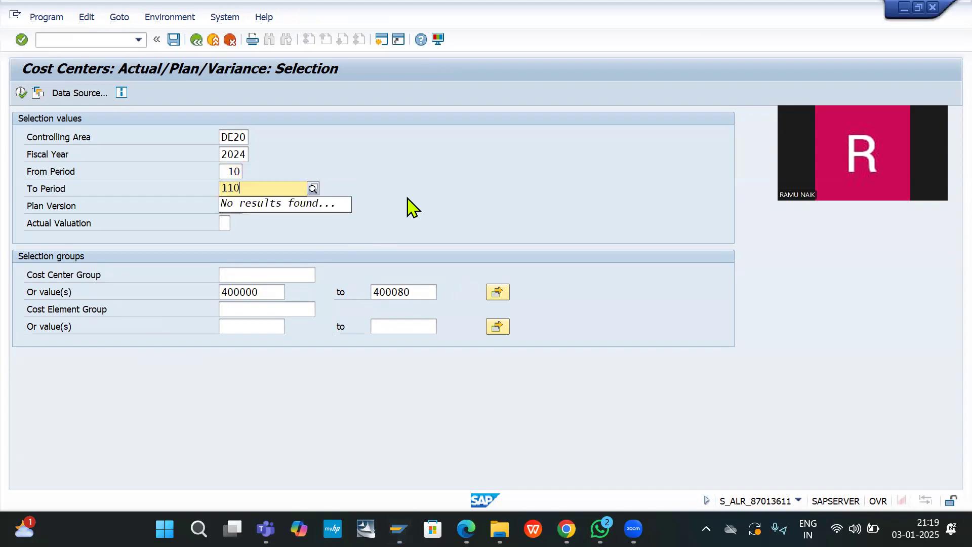
pyautogui.press('BackSpace')
pyautogui.press('BackSpace')
pyautogui.press('BackSpace')
pyautogui.write('10')
pyautogui.press('Return')
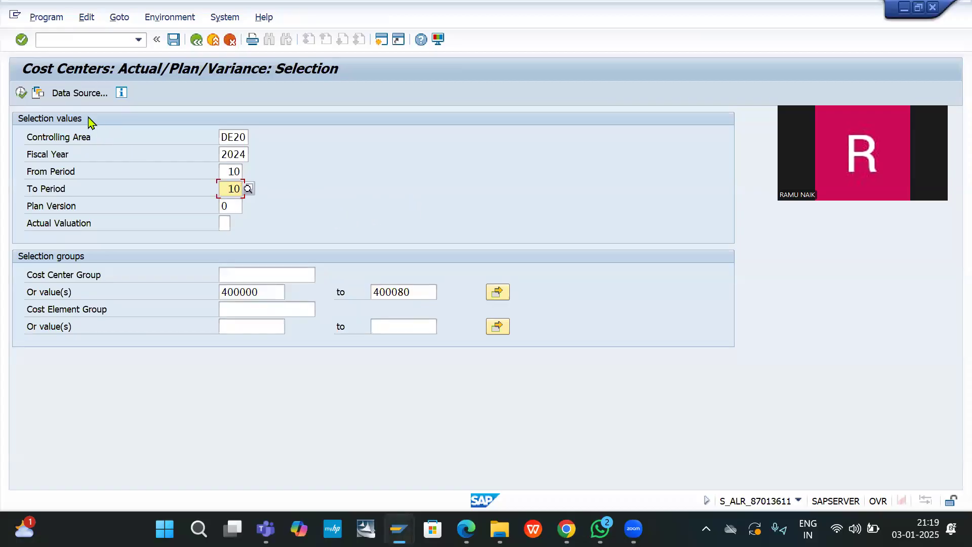
# Step: Execute the period 10 report, which returns no data, then go back and set From Period to 1
pyautogui.click(22, 93)
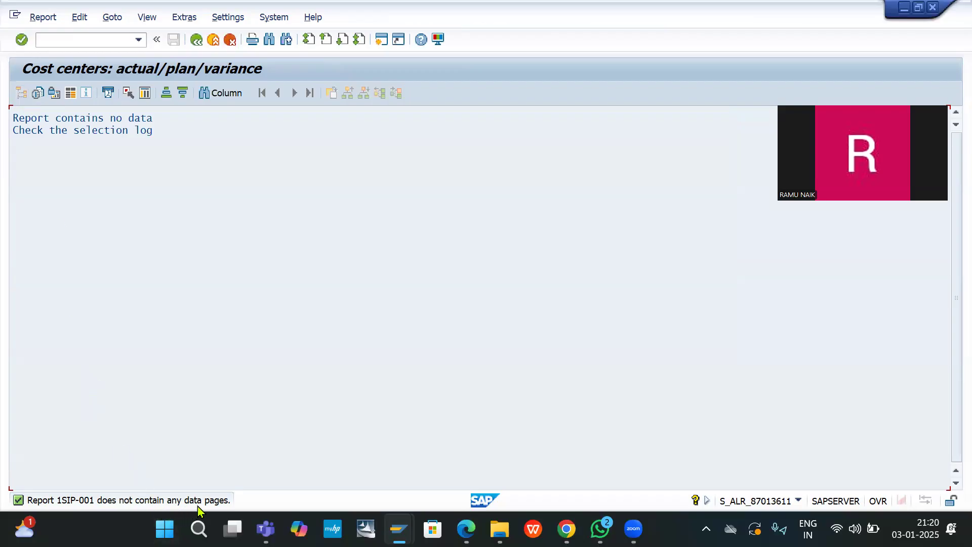
pyautogui.click(197, 40)
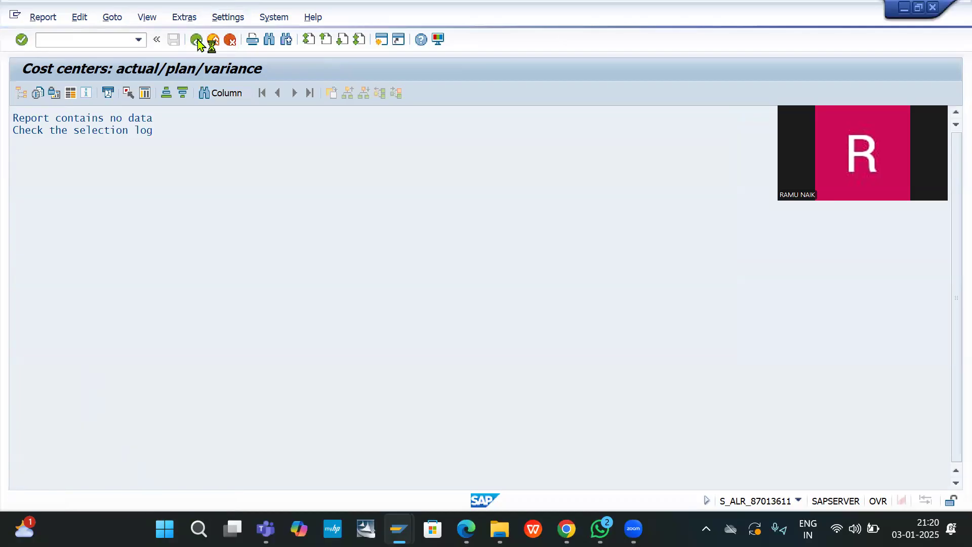
pyautogui.doubleClick(233, 171)
pyautogui.write('1')
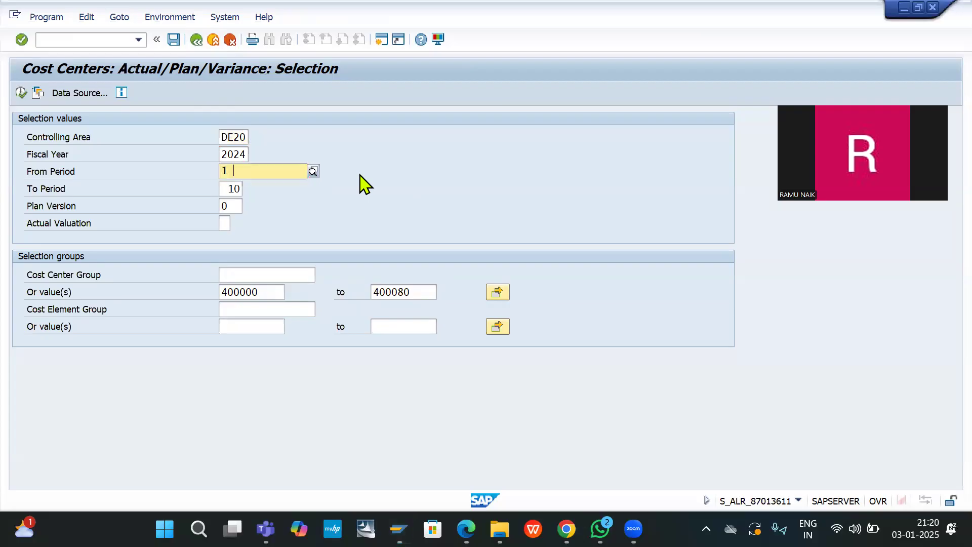
pyautogui.write('0')
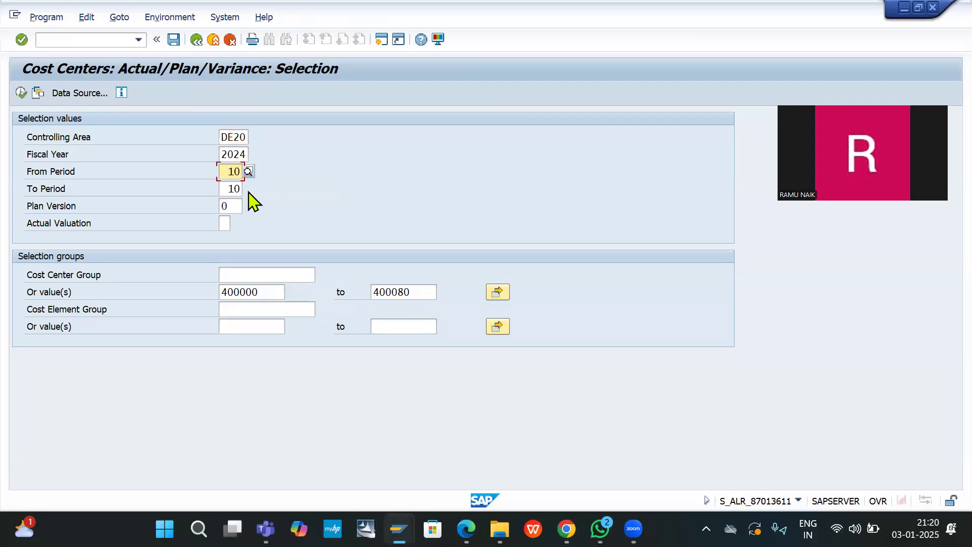
pyautogui.press('BackSpace')
pyautogui.press('BackSpace')
pyautogui.write('1')
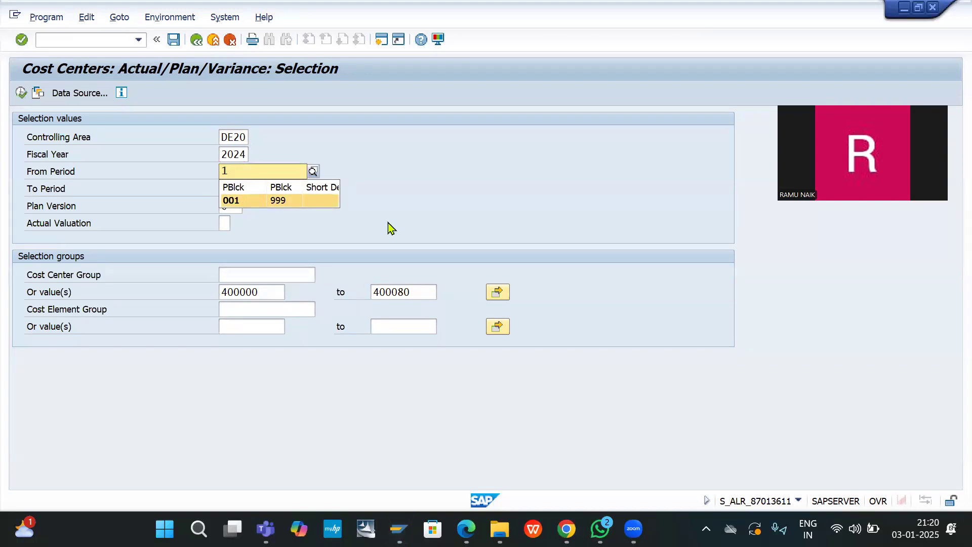
pyautogui.press('Return')
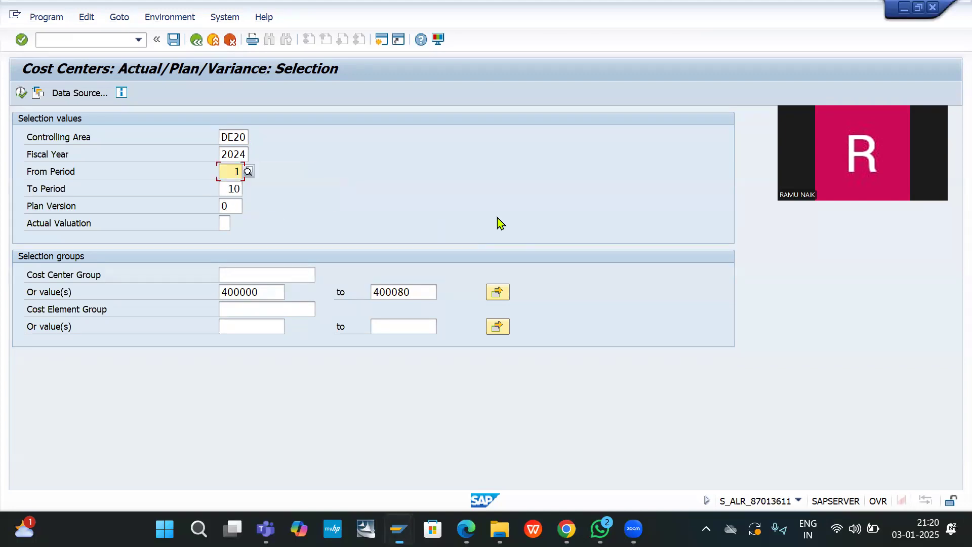
# Step: Change To Period to 12 so the selection covers all of 2024
pyautogui.doubleClick(231, 189)
pyautogui.write('112')
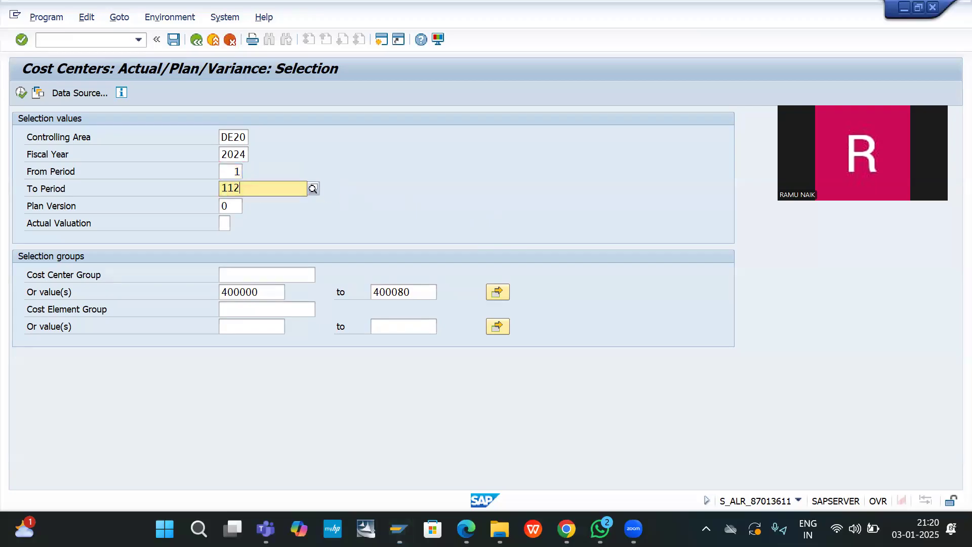
pyautogui.press('BackSpace')
pyautogui.press('BackSpace')
pyautogui.write('2')
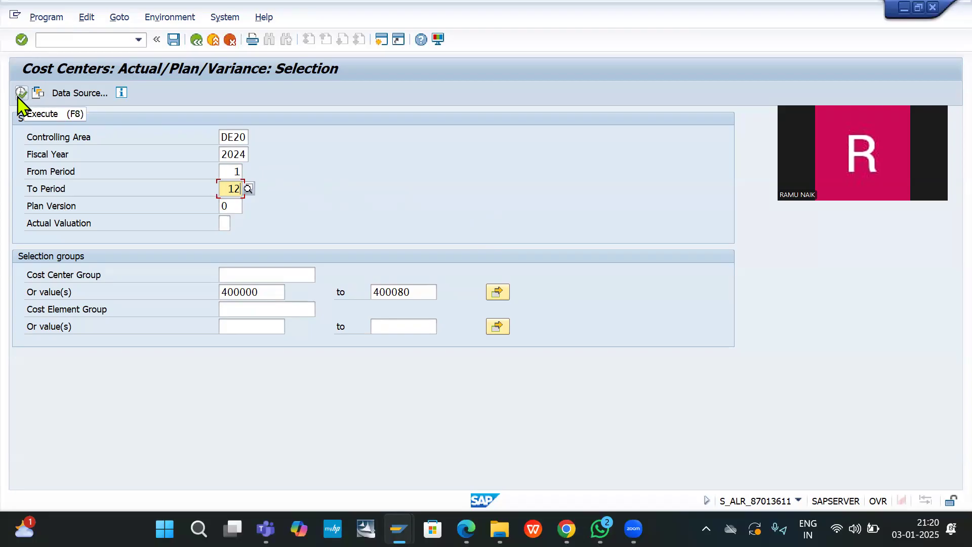
pyautogui.click(243, 278)
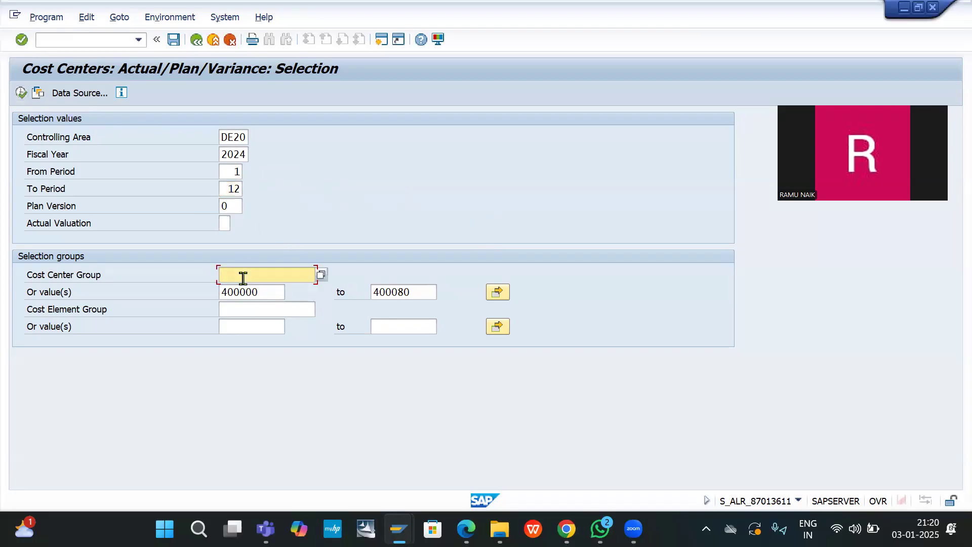
# Step: Enter cost center group F100 with periods 10 to 10 and execute, getting the DE20 not-found error
pyautogui.write('F100')
pyautogui.click(233, 173)
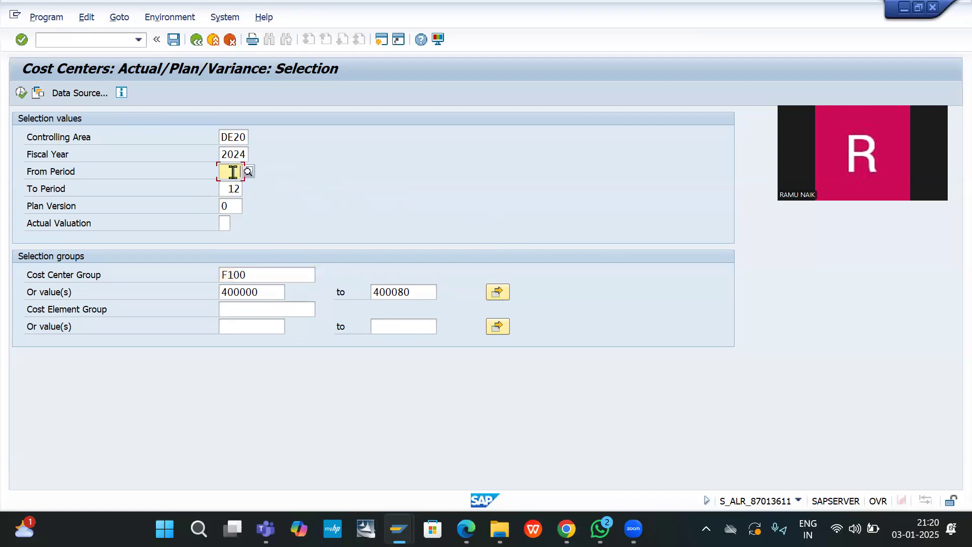
pyautogui.write('10')
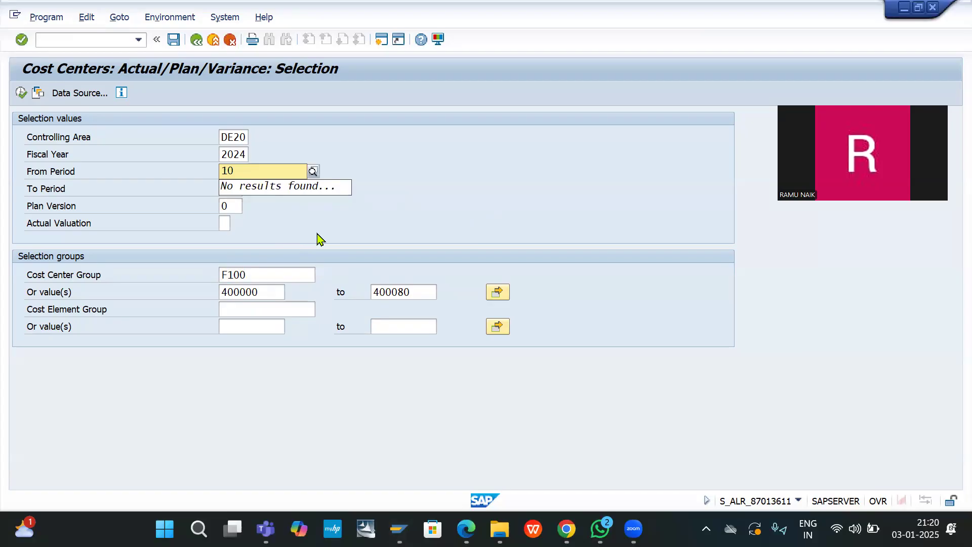
pyautogui.click(318, 235)
pyautogui.click(223, 187)
pyautogui.write('110')
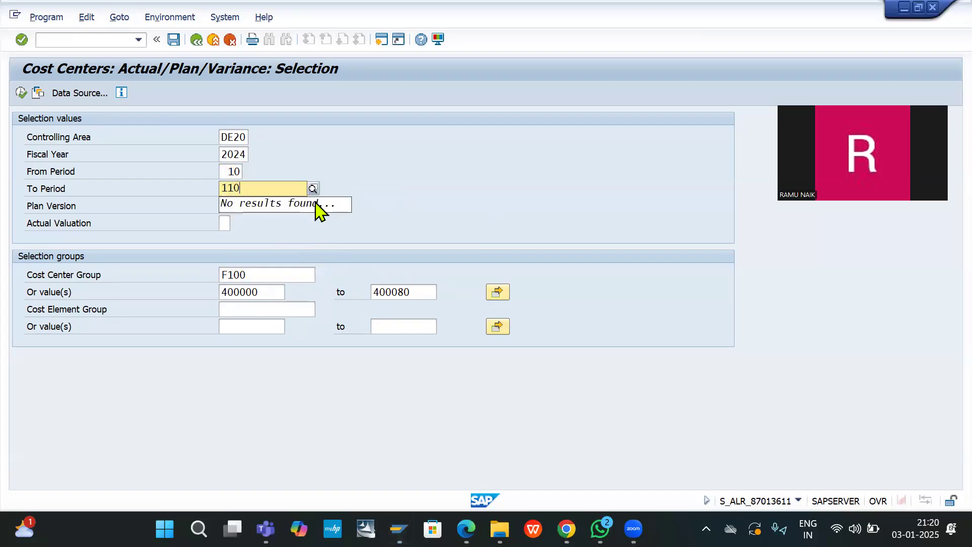
pyautogui.press('BackSpace')
pyautogui.press('BackSpace')
pyautogui.press('BackSpace')
pyautogui.write('10')
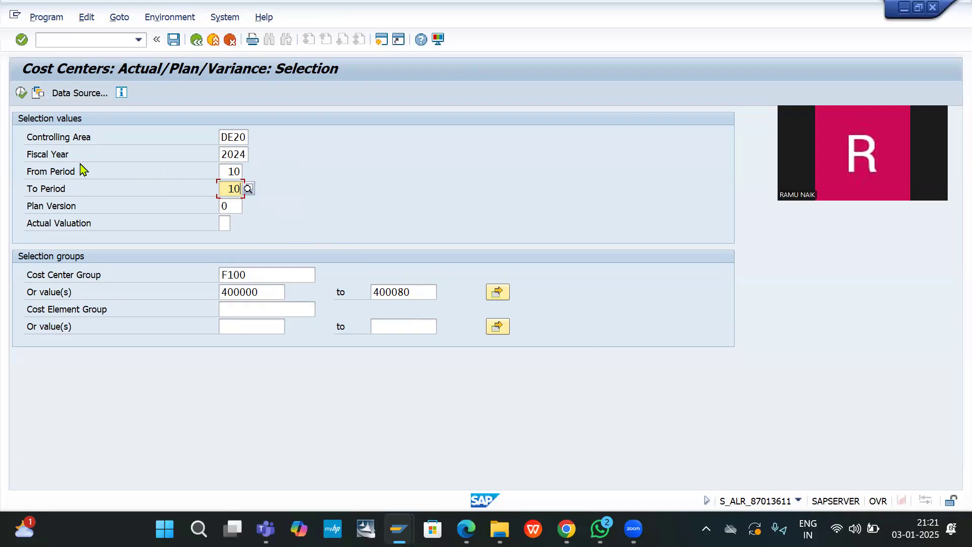
pyautogui.click(21, 94)
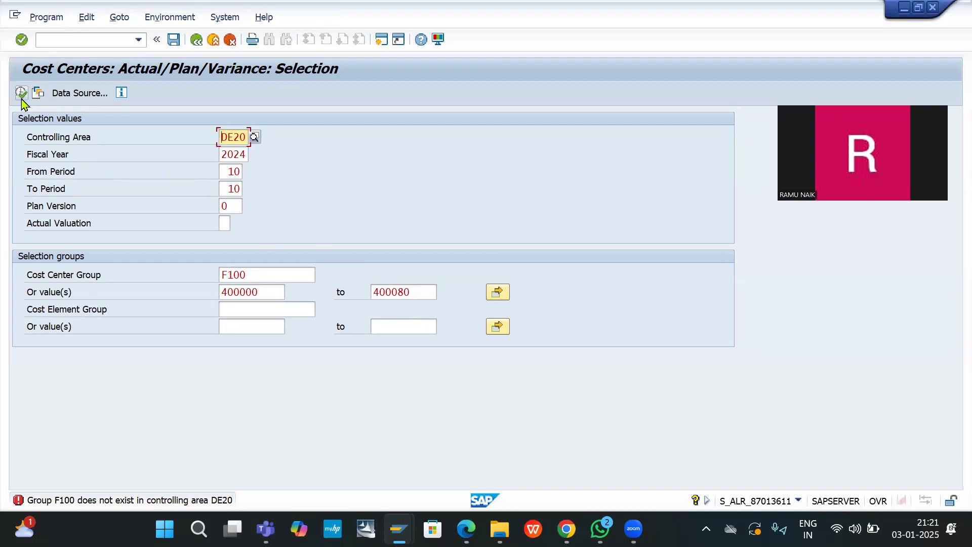
pyautogui.click(264, 295)
# Step: Move 400000 from the cost center range into the cost element lower value
pyautogui.moveTo(264, 295); pyautogui.dragTo(175, 288)
pyautogui.click(175, 287)
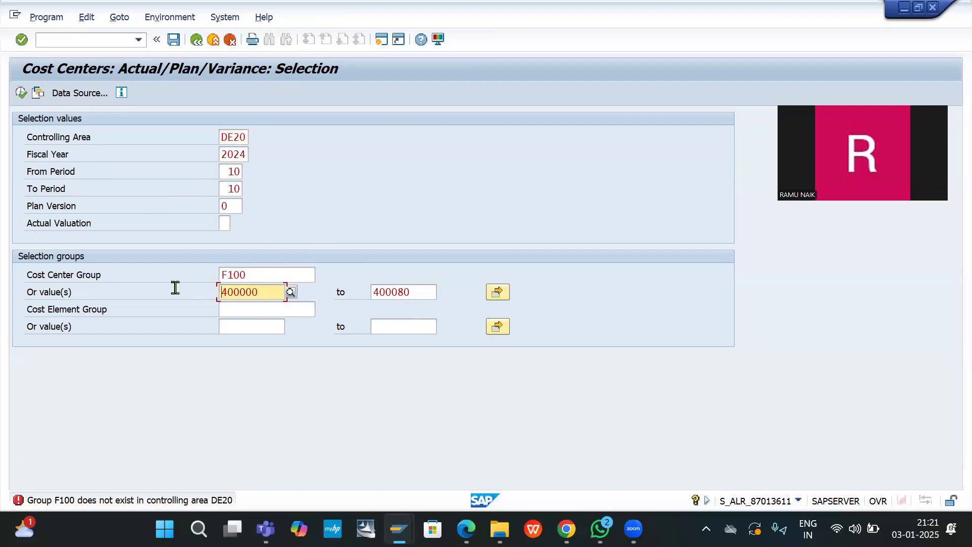
pyautogui.moveTo(263, 297); pyautogui.dragTo(206, 288)
pyautogui.hotkey('ctrl', 'c')
pyautogui.click(251, 328)
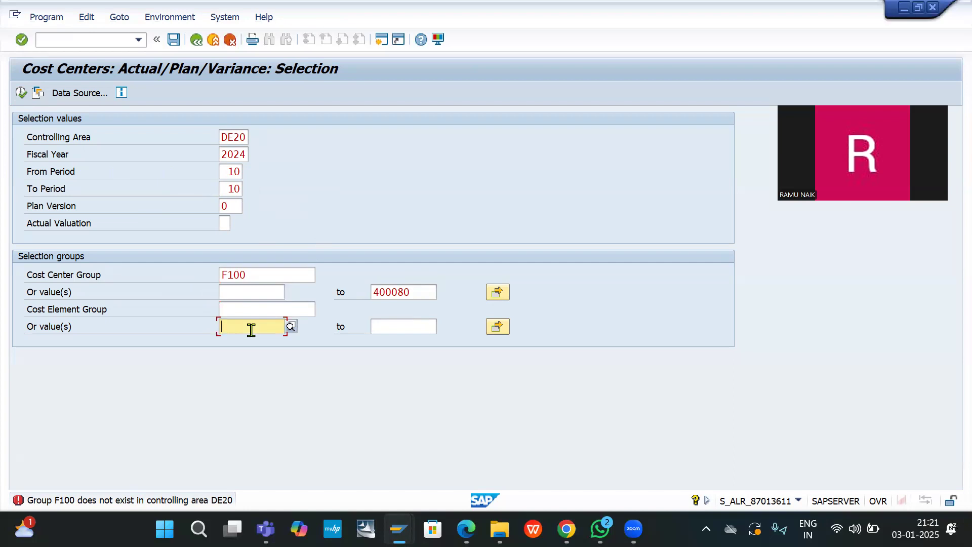
pyautogui.hotkey('ctrl', 'v')
# Step: Move 400080 into the cost element upper value and execute, still hitting the F100 error
pyautogui.doubleClick(420, 294)
pyautogui.hotkey('ctrl', 'c')
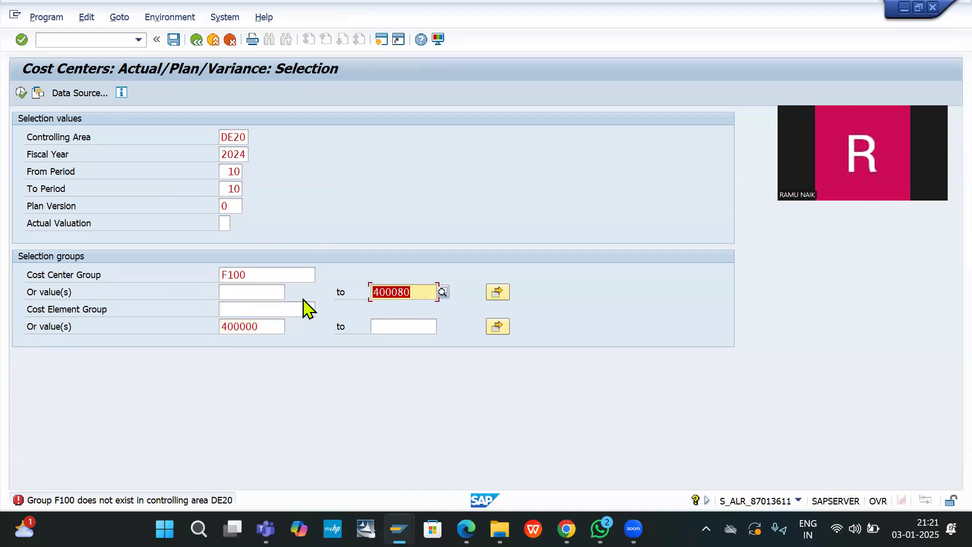
pyautogui.press('Delete')
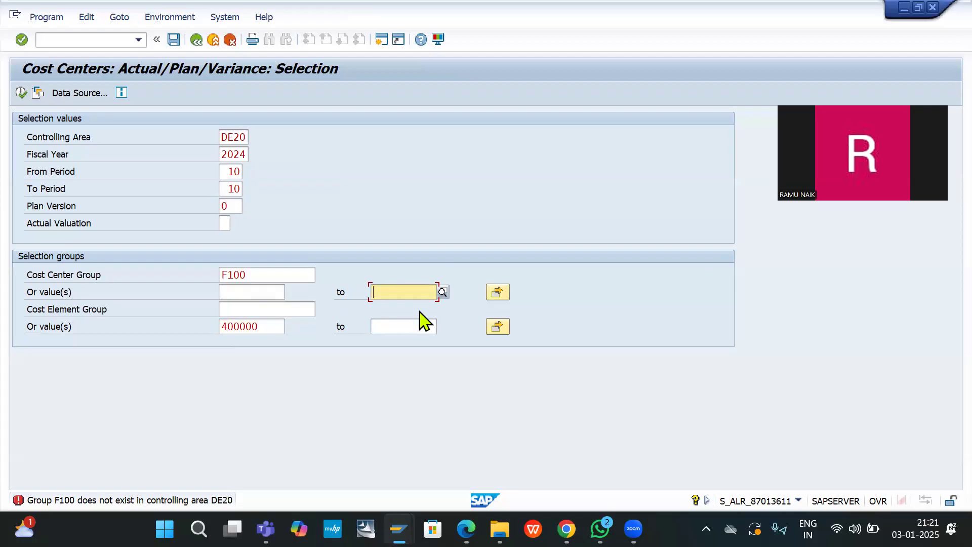
pyautogui.click(410, 325)
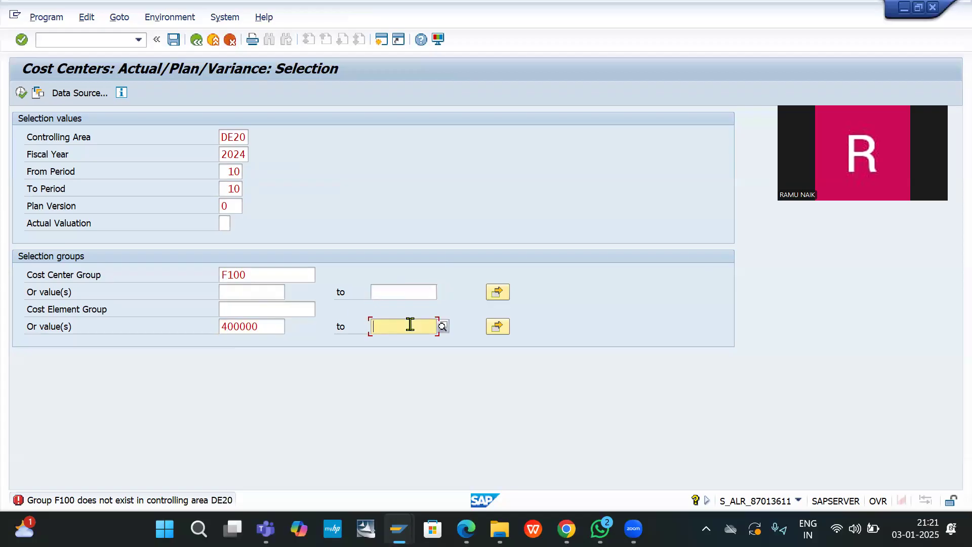
pyautogui.hotkey('ctrl', 'v')
pyautogui.click(20, 93)
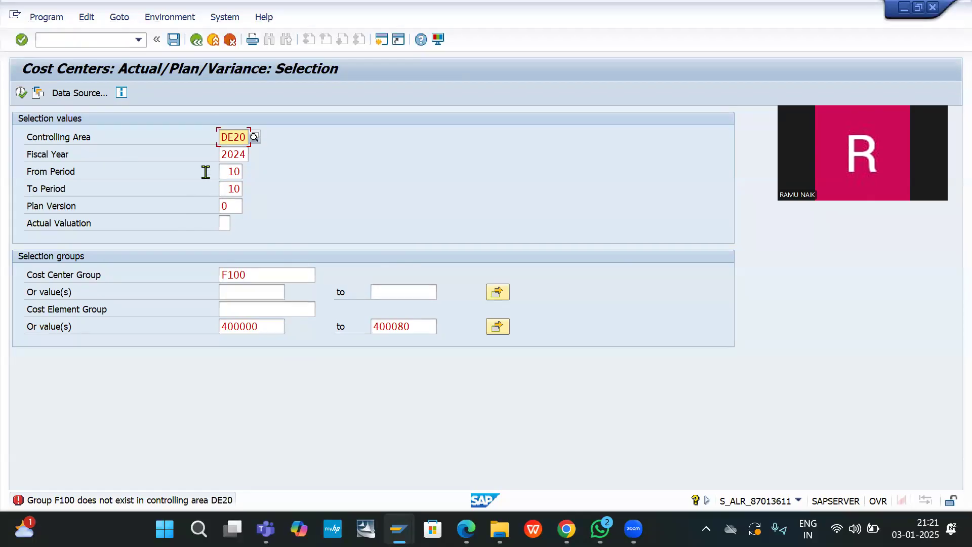
pyautogui.doubleClick(233, 172)
# Step: Set From Period to 1 and To Period to 12
pyautogui.write('11')
pyautogui.press('BackSpace')
pyautogui.press('Return')
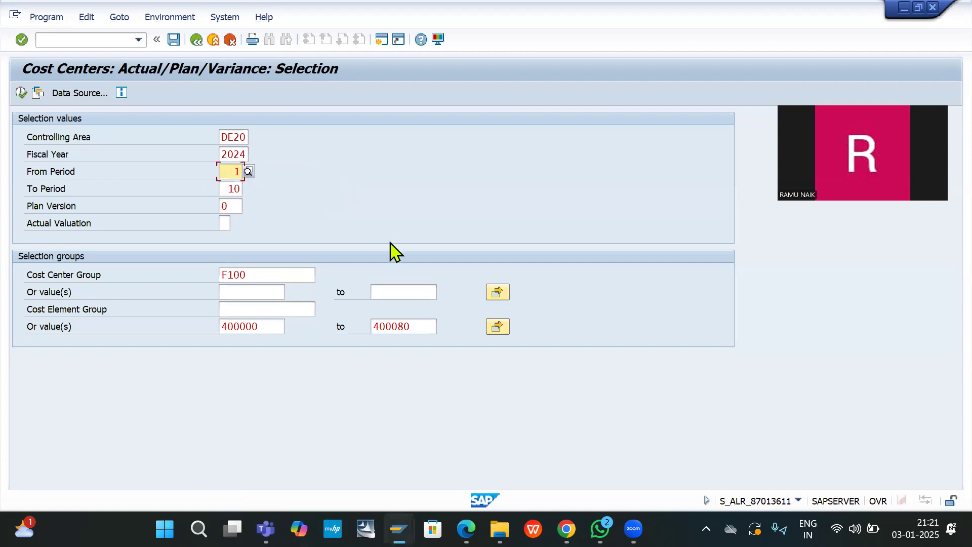
pyautogui.doubleClick(234, 189)
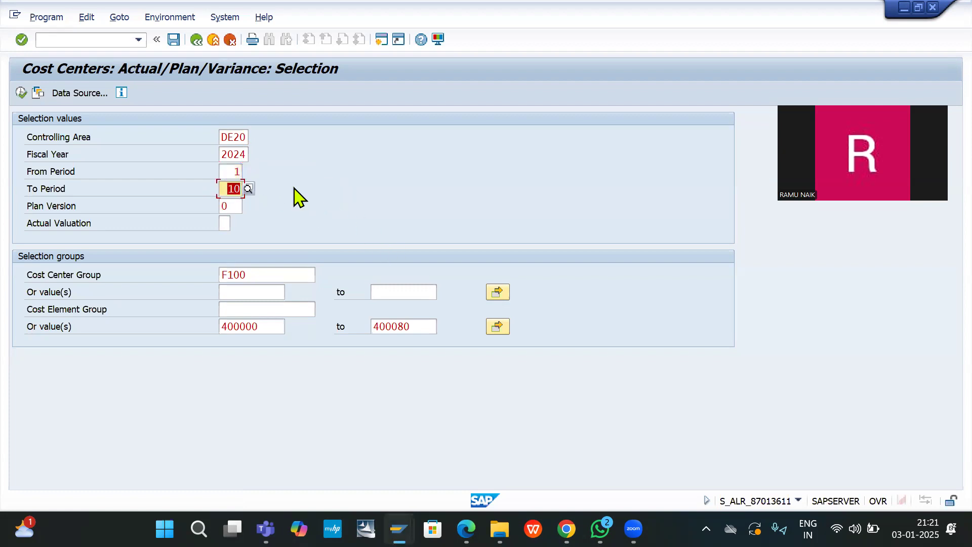
pyautogui.write('112')
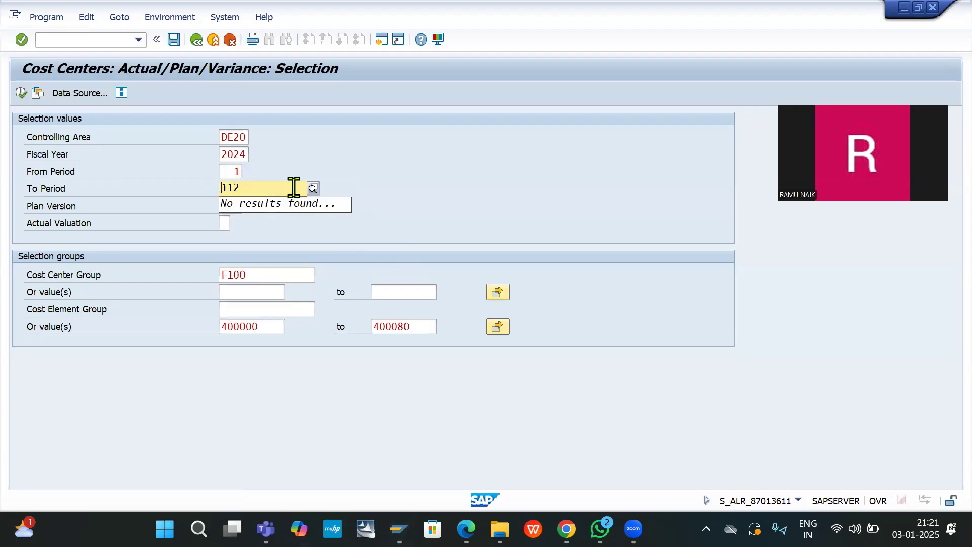
pyautogui.press('BackSpace')
pyautogui.press('Return')
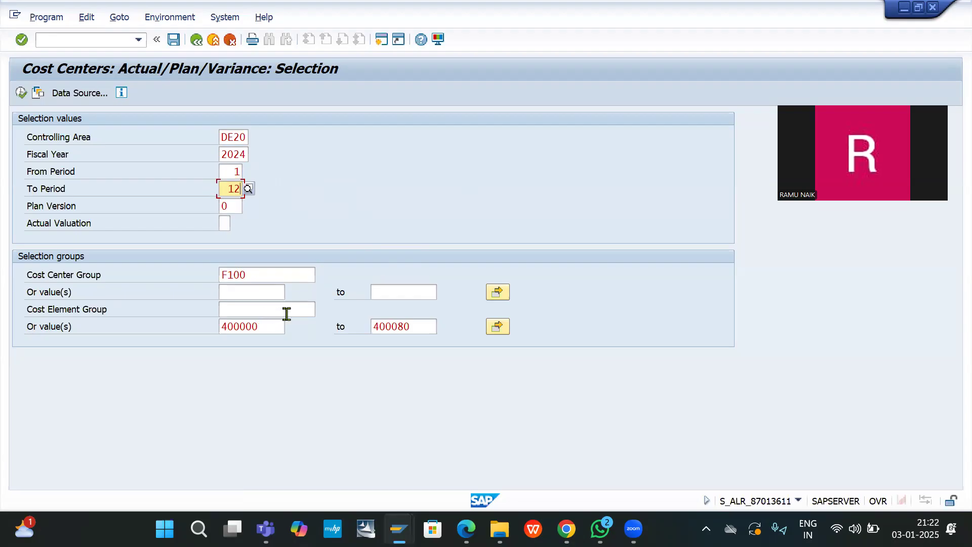
# Step: Move 400000 and 400080 from the cost element range back to the cost center range
pyautogui.doubleClick(271, 330)
pyautogui.hotkey('ctrl', 'c')
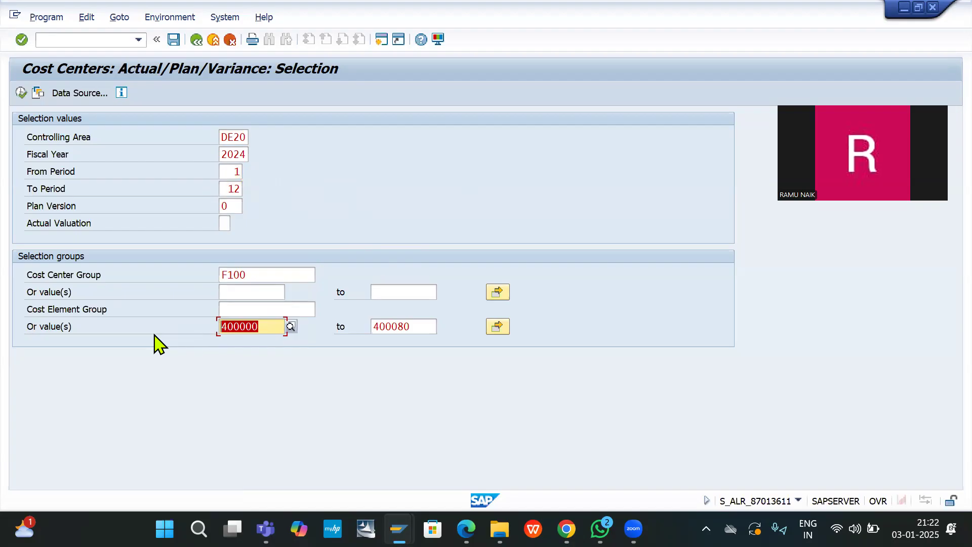
pyautogui.press('Delete')
pyautogui.click(254, 294)
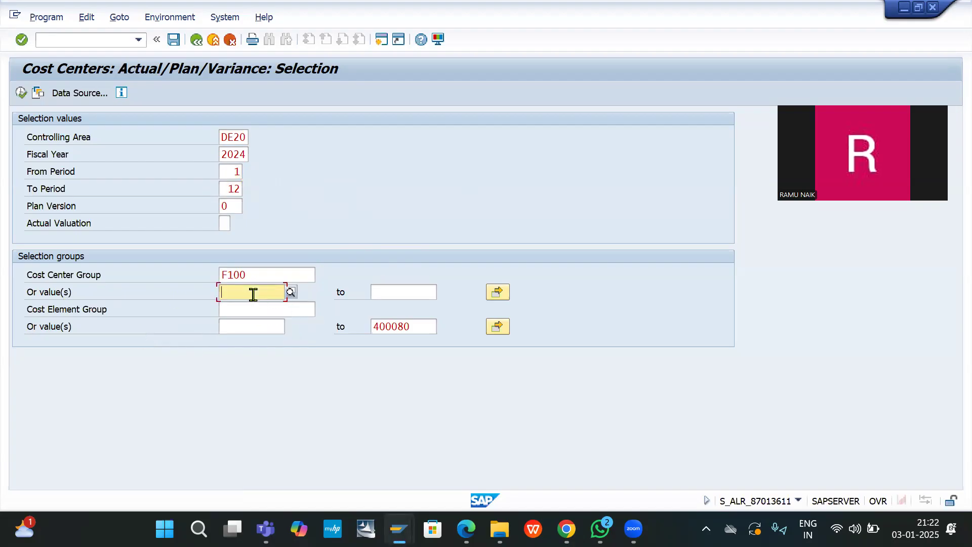
pyautogui.hotkey('ctrl', 'v')
pyautogui.doubleClick(427, 328)
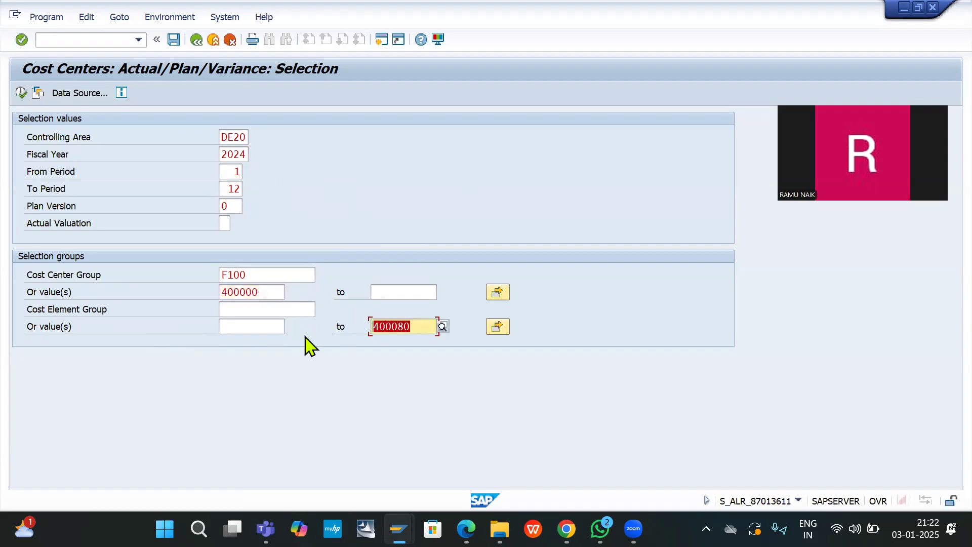
pyautogui.hotkey('ctrl', 'x')
pyautogui.click(408, 292)
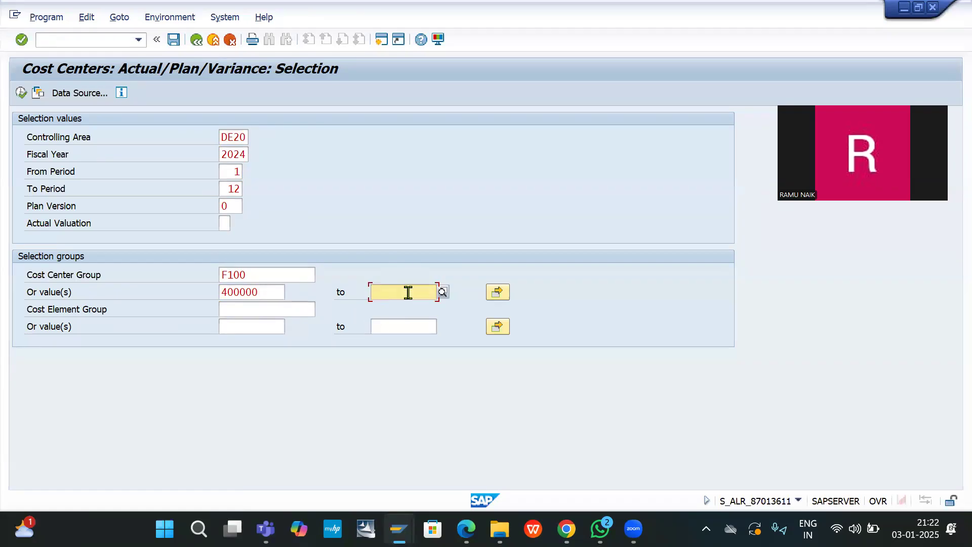
pyautogui.hotkey('ctrl', 'v')
# Step: Execute the report for periods 1 to 12, which still fails on group F100
pyautogui.click(18, 94)
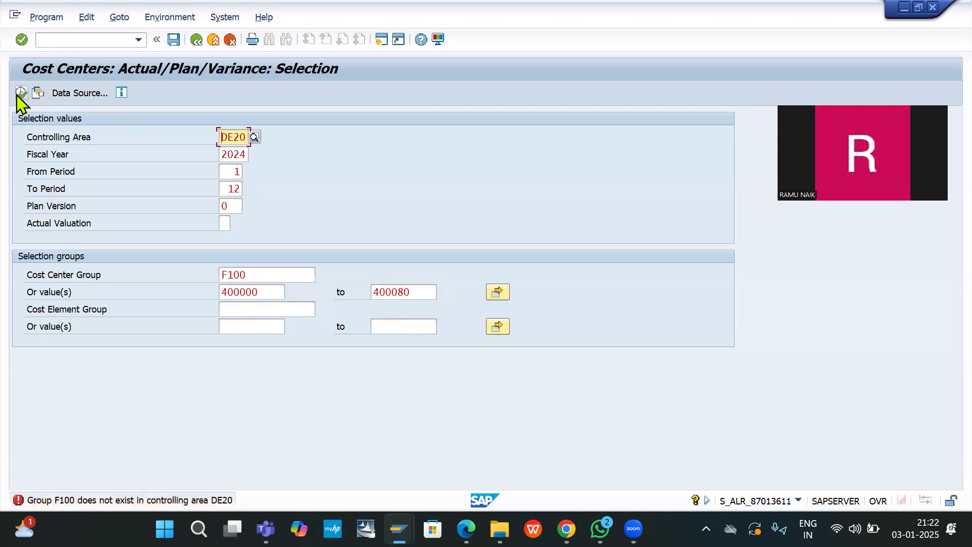
pyautogui.press('Tab')
pyautogui.press('Tab')
pyautogui.press('Tab')
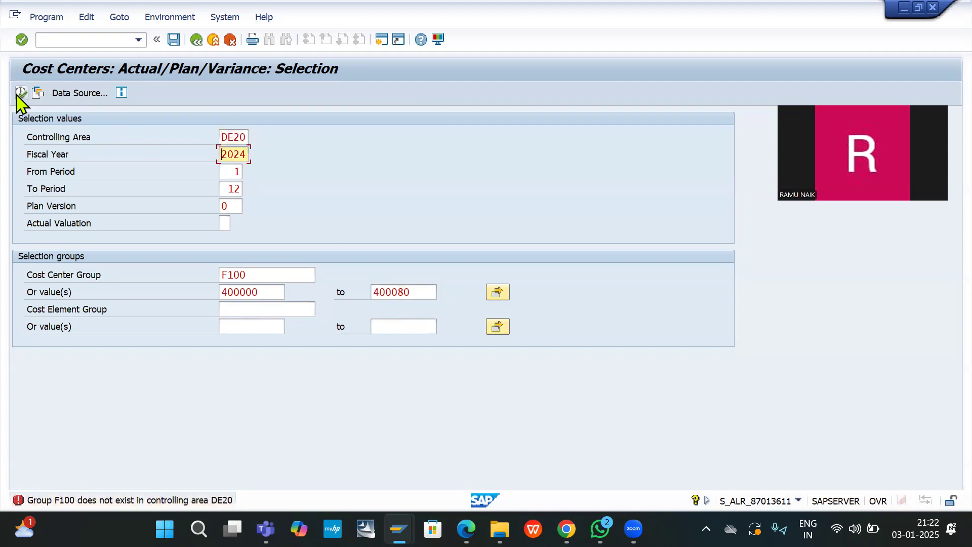
pyautogui.write('1')
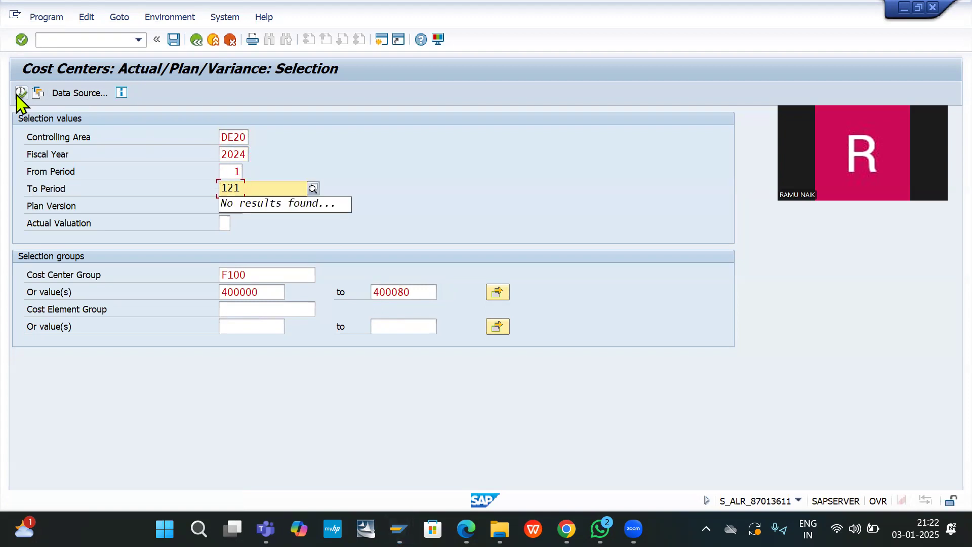
pyautogui.press('BackSpace')
pyautogui.press('BackSpace')
pyautogui.press('BackSpace')
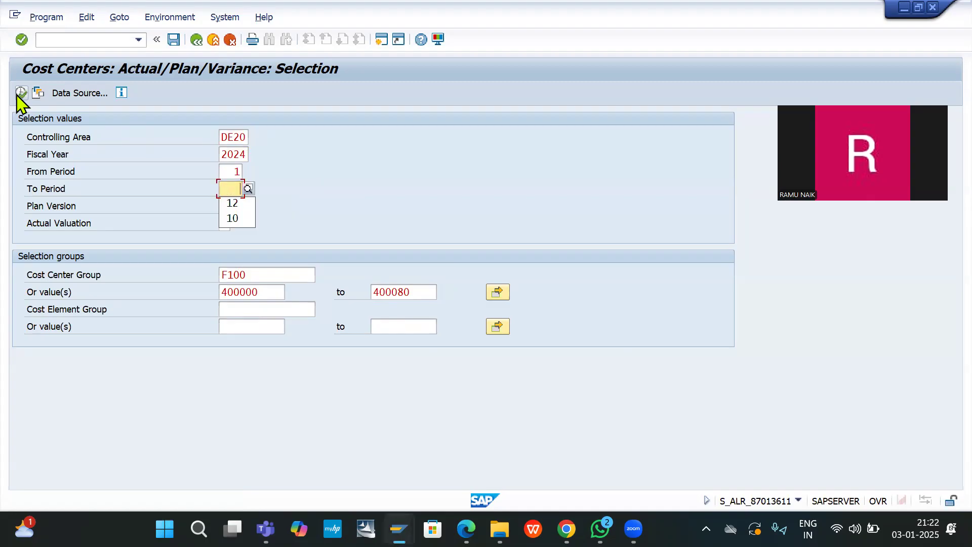
pyautogui.click(18, 95)
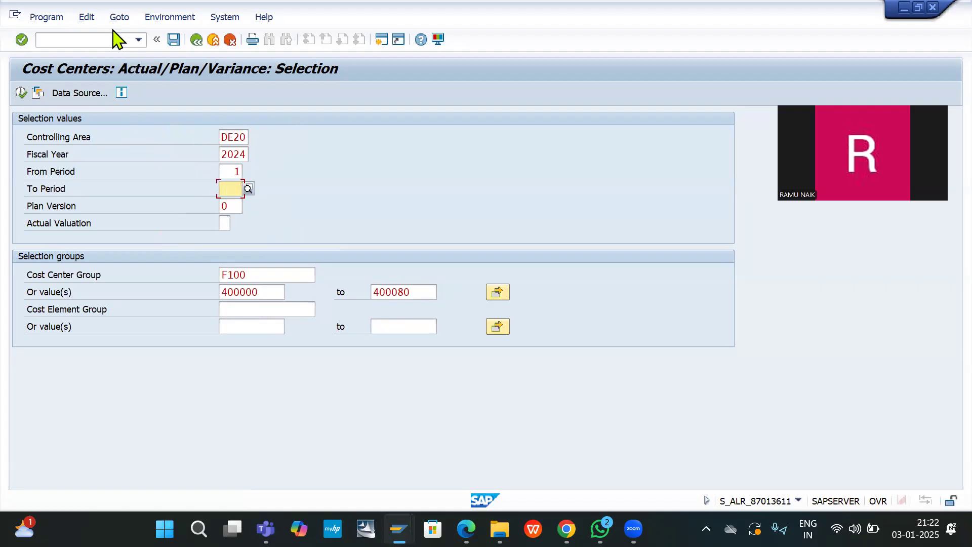
# Step: Leave the report for SAP Easy Access with /n
pyautogui.click(99, 39)
pyautogui.write('/n')
pyautogui.press('Return')
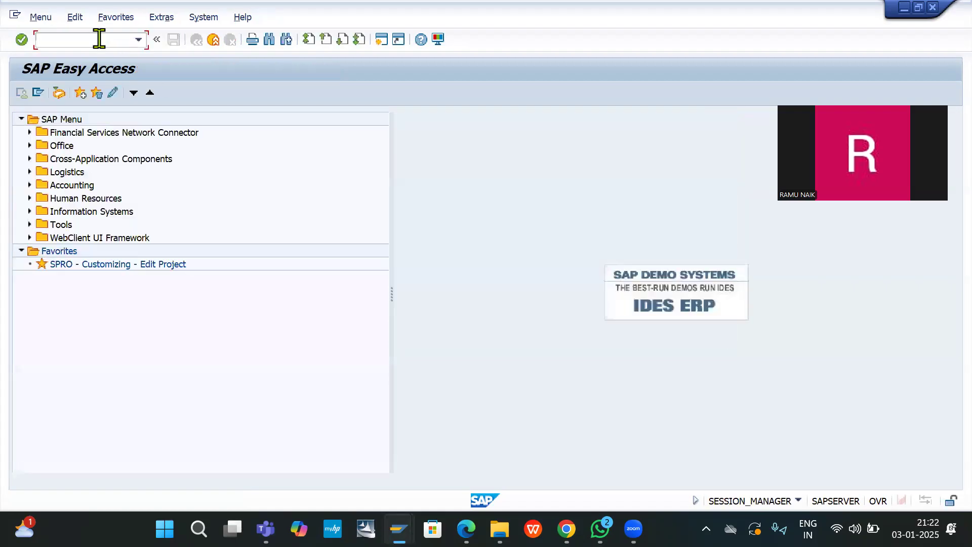
pyautogui.write('/no')
pyautogui.press('Return')
pyautogui.press('super+F1')
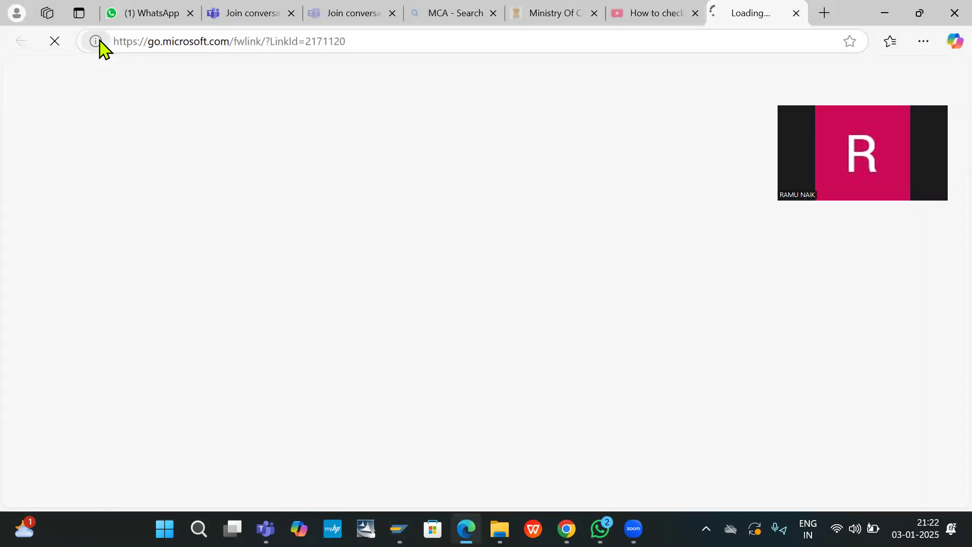
pyautogui.hotkey('alt', 'Tab')
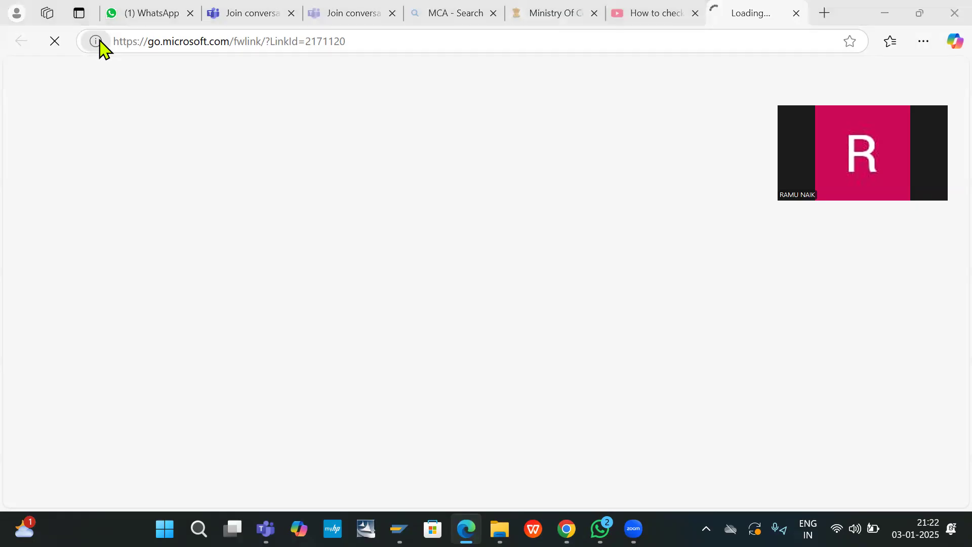
pyautogui.press('XF86MonBrightnessDown')
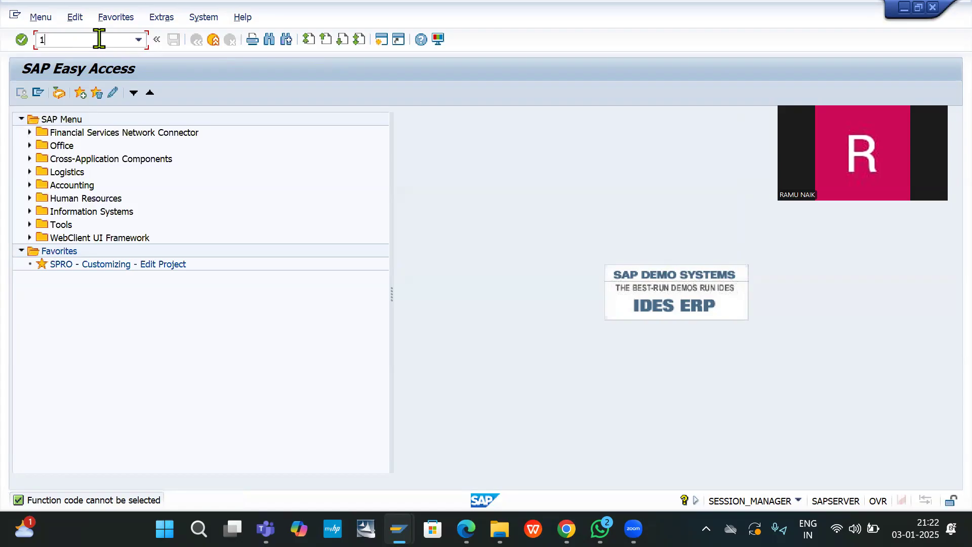
# Step: Set controlling area DE20 via /NOKKS and relaunch S_ALR_87013611 from command history
pyautogui.press('BackSpace')
pyautogui.write('/NOKKS')
pyautogui.press('Return')
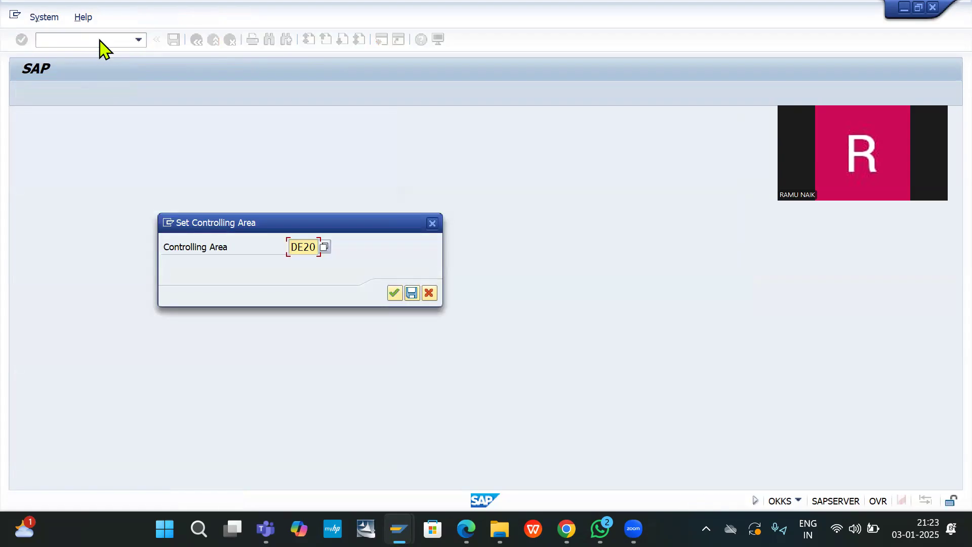
pyautogui.press('Return')
pyautogui.press('Down')
pyautogui.press('Down')
pyautogui.press('Down')
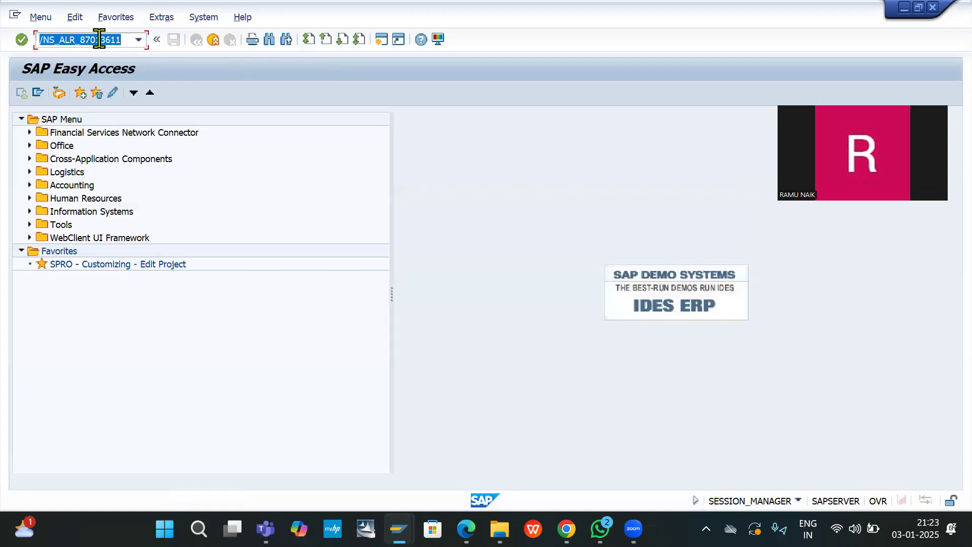
pyautogui.press('Return')
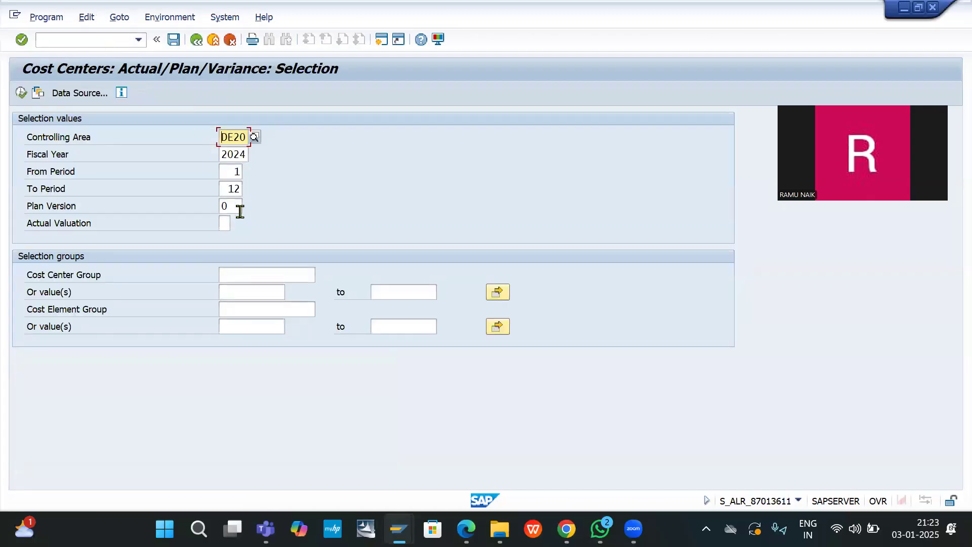
# Step: Fill group F100 and cost centers 400000 to 400080 from past entries and execute, again failing
pyautogui.click(264, 273)
pyautogui.write('F100')
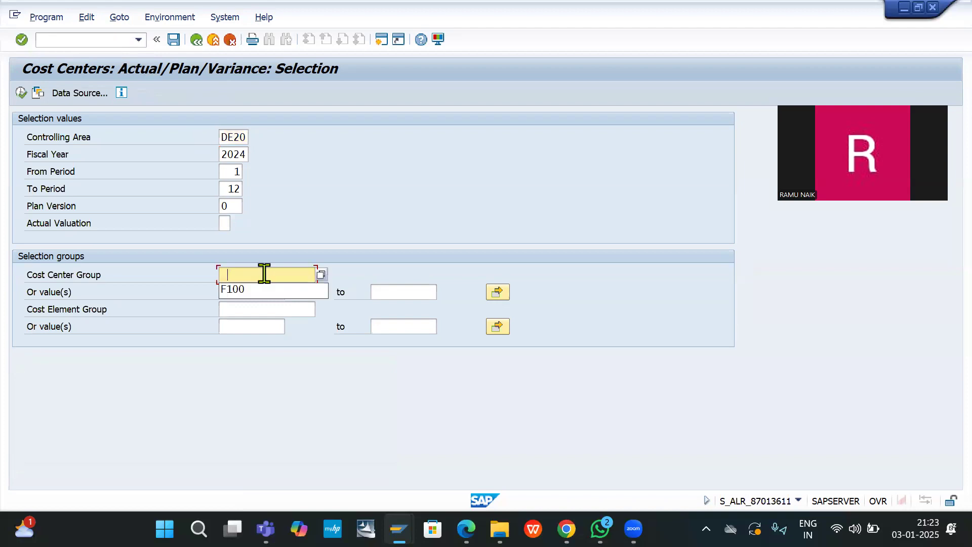
pyautogui.click(256, 292)
pyautogui.click(256, 291)
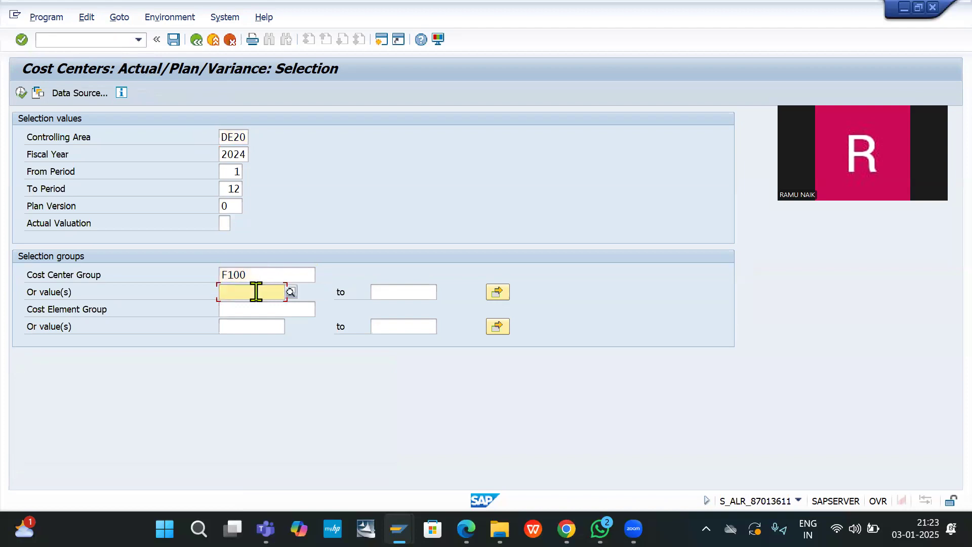
pyautogui.click(252, 308)
pyautogui.click(402, 293)
pyautogui.click(403, 291)
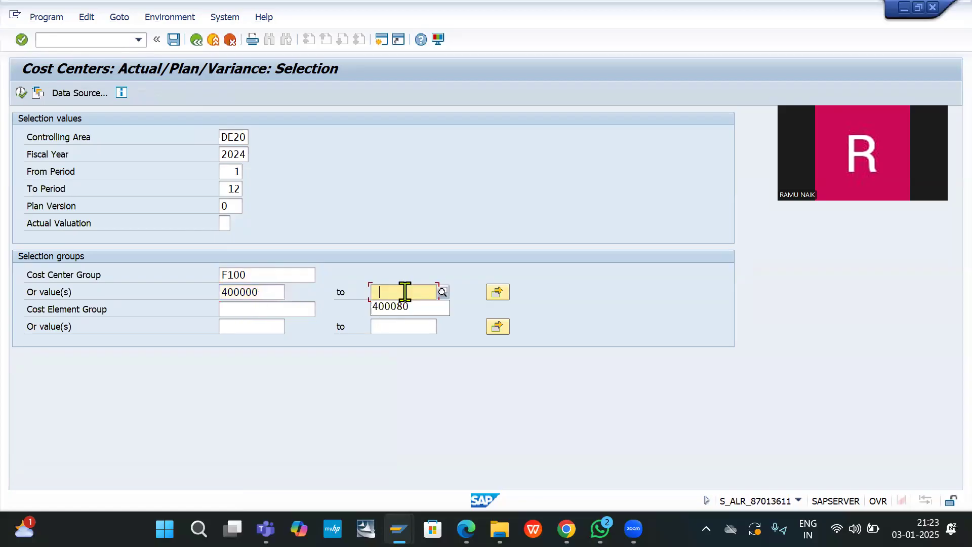
pyautogui.click(408, 307)
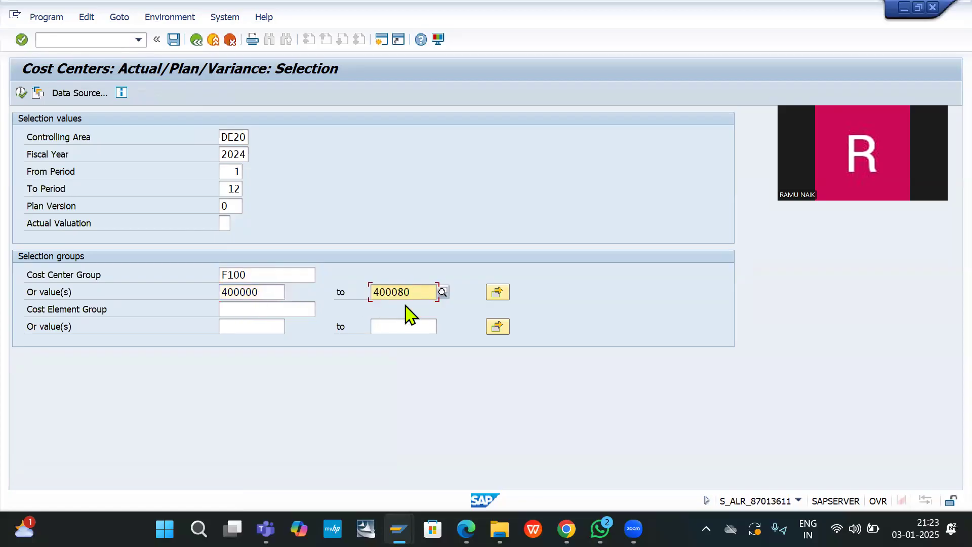
pyautogui.click(20, 92)
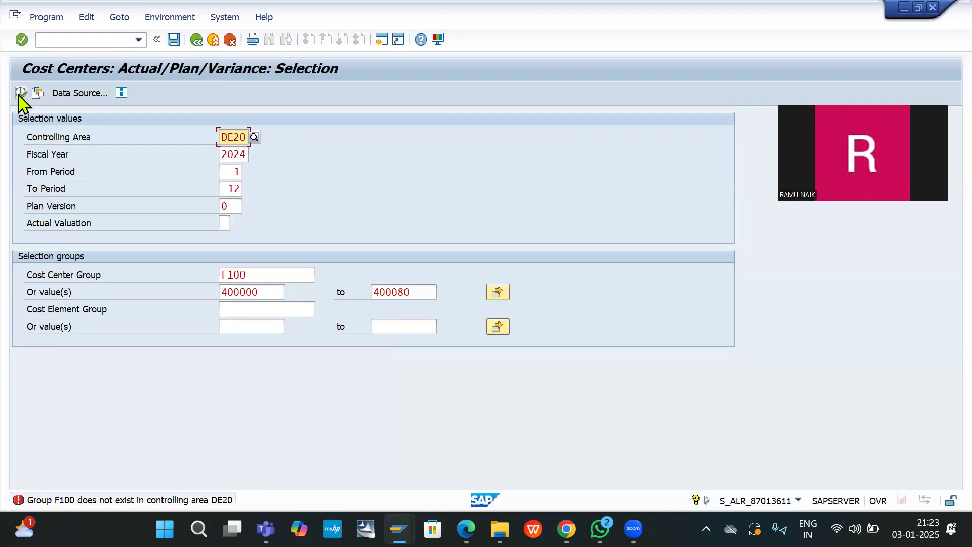
# Step: Clear F100 from Cost Center Group and review the error's detailed explanation before closing it
pyautogui.click(268, 276)
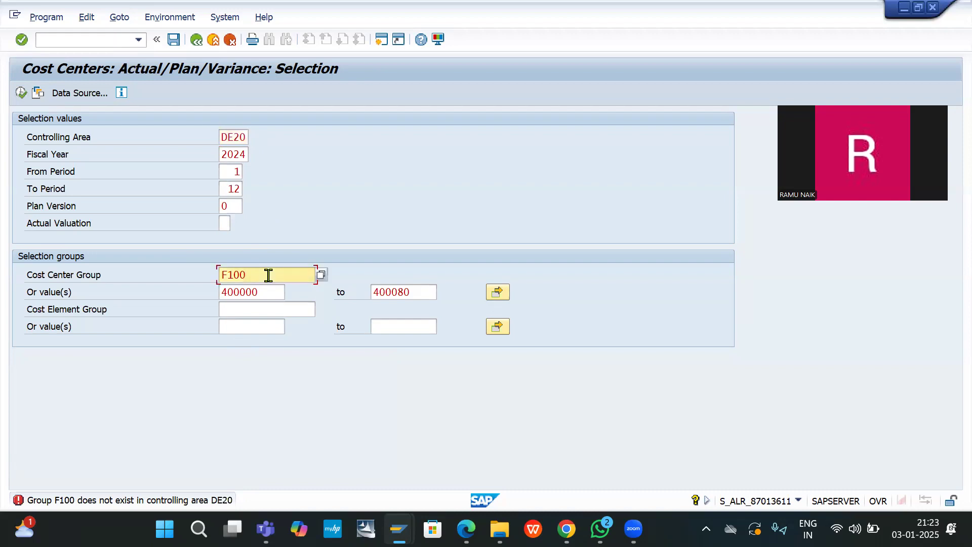
pyautogui.press('BackSpace')
pyautogui.press('BackSpace')
pyautogui.press('BackSpace')
pyautogui.press('BackSpace')
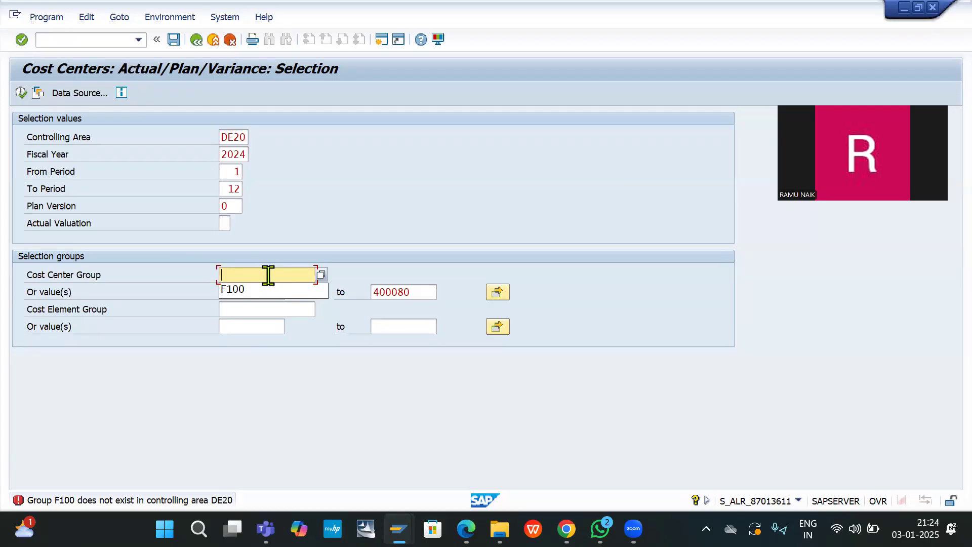
pyautogui.doubleClick(190, 503)
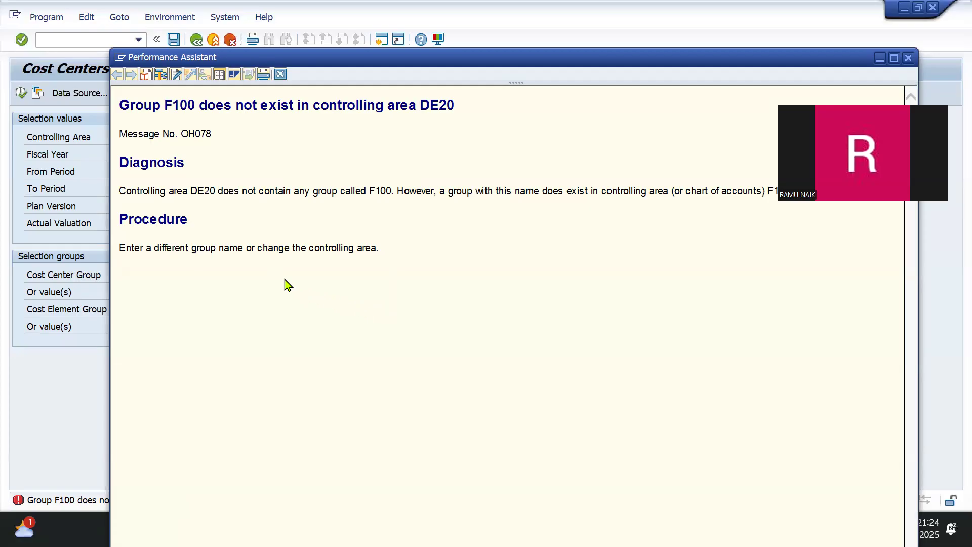
pyautogui.press('Escape')
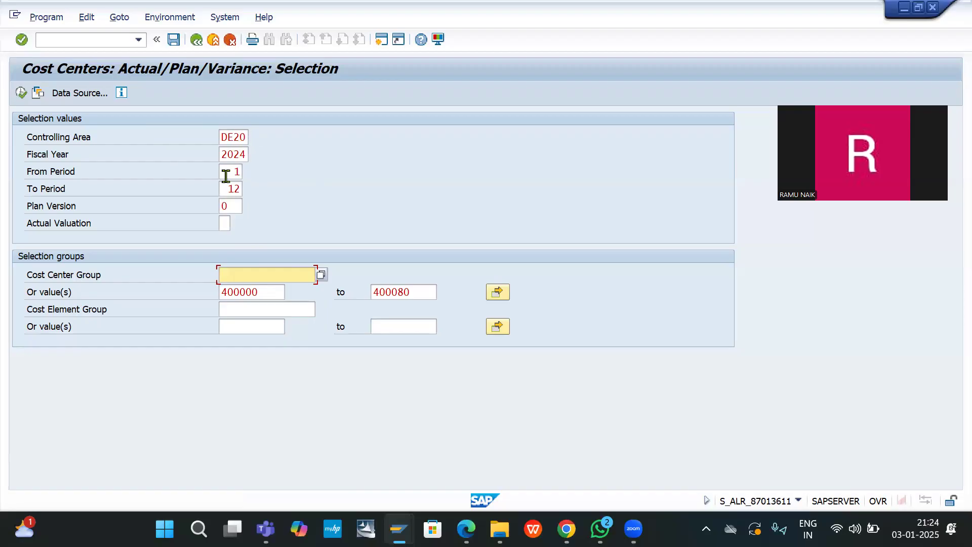
pyautogui.click(249, 280)
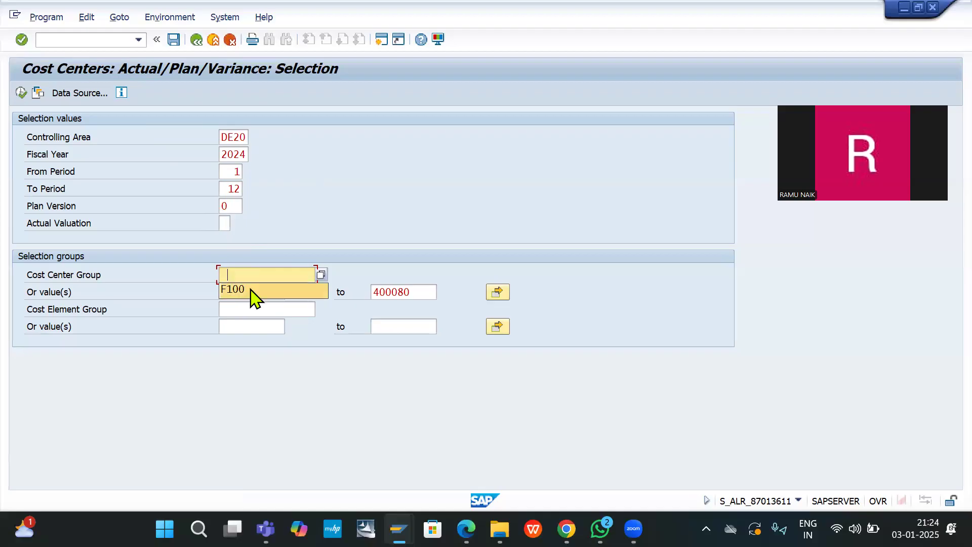
pyautogui.click(251, 289)
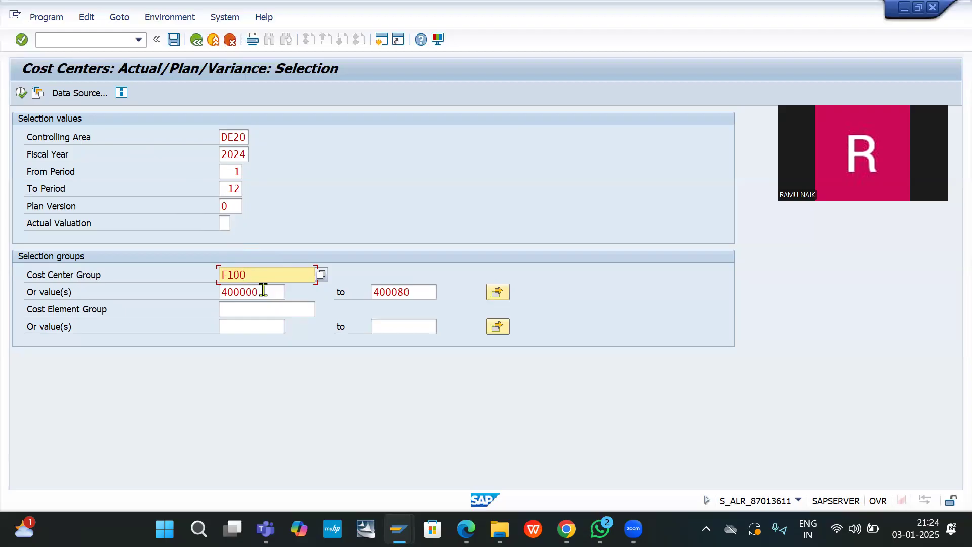
pyautogui.click(324, 277)
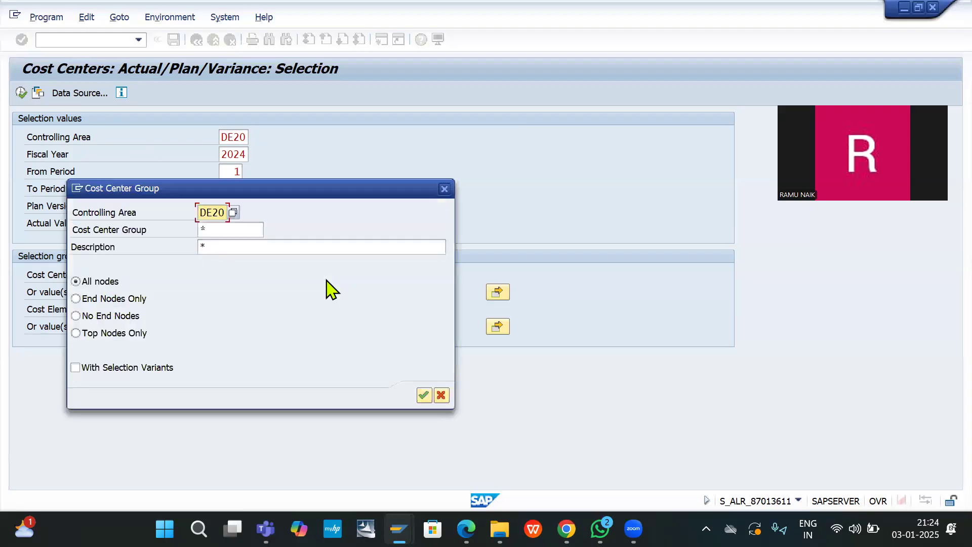
pyautogui.press('Return')
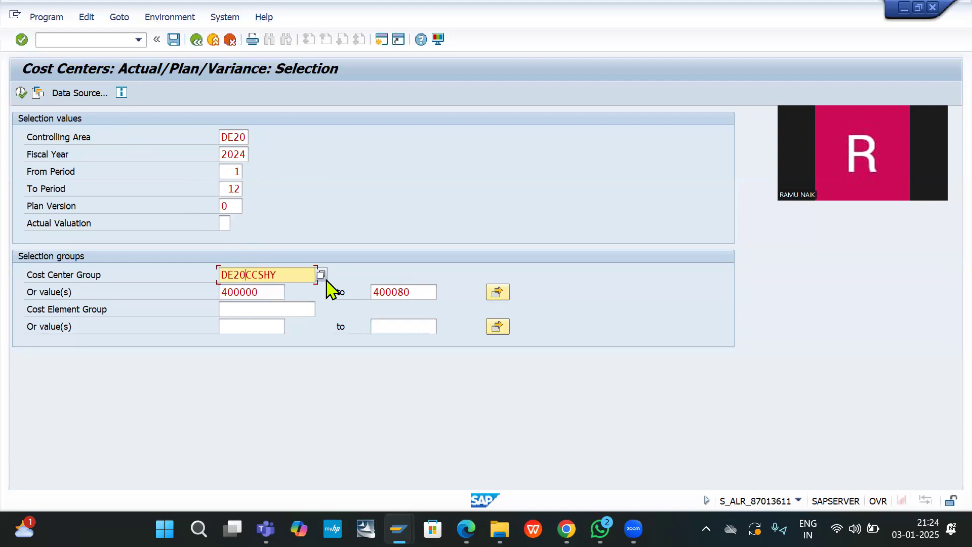
pyautogui.click(20, 93)
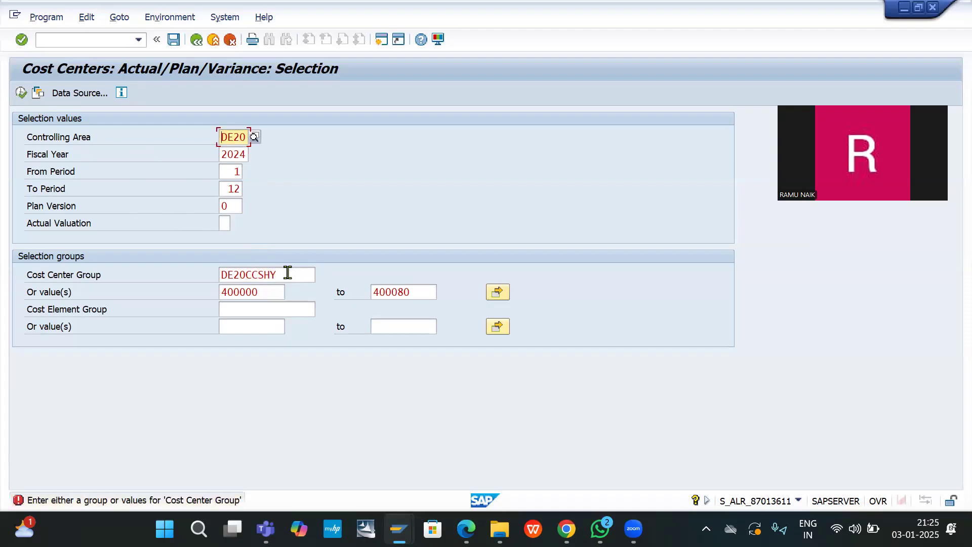
pyautogui.click(285, 274)
pyautogui.click(321, 275)
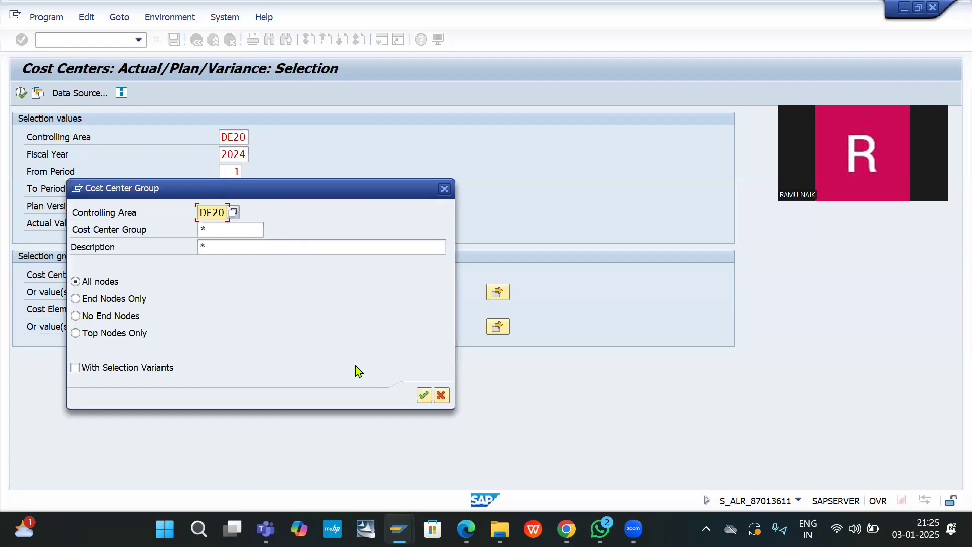
pyautogui.click(424, 394)
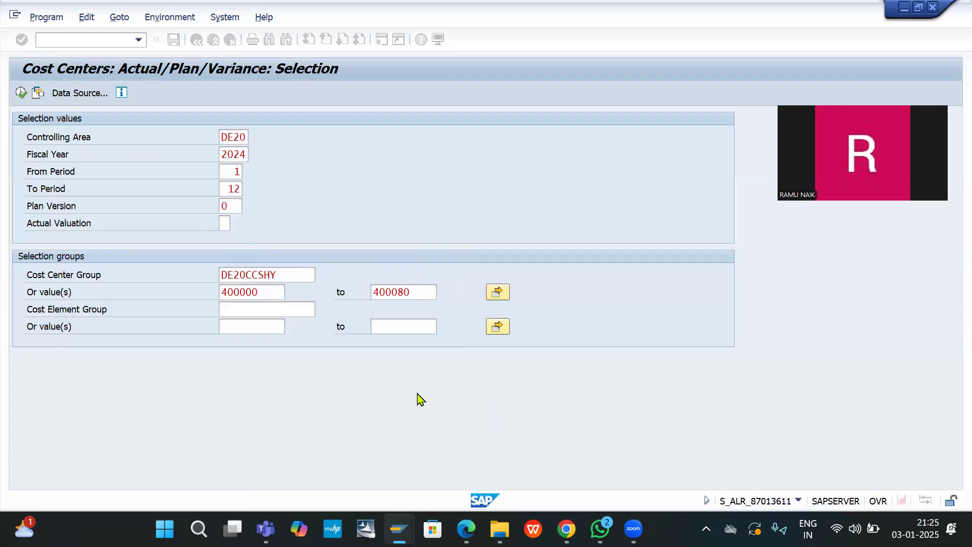
pyautogui.press('BackSpace')
pyautogui.press('BackSpace')
pyautogui.press('BackSpace')
pyautogui.press('BackSpace')
pyautogui.press('BackSpace')
pyautogui.press('BackSpace')
pyautogui.press('BackSpace')
pyautogui.press('BackSpace')
pyautogui.press('BackSpace')
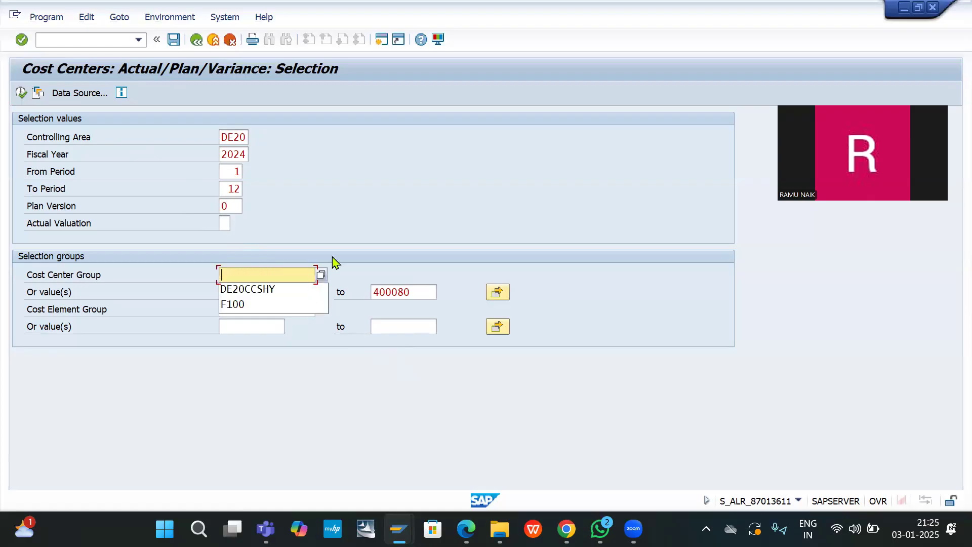
# Step: Try group DE20CCSHY from the search and then TOTAL, deleting both
pyautogui.click(370, 212)
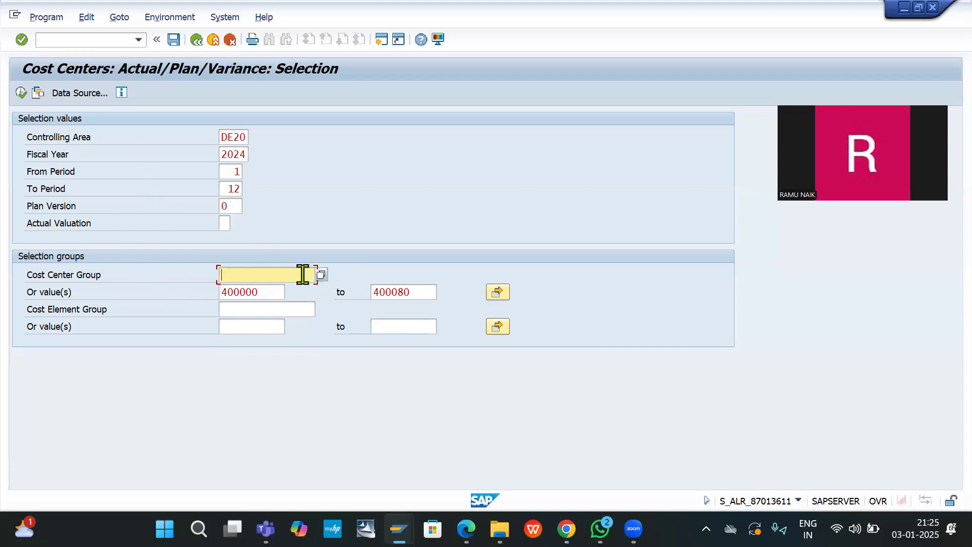
pyautogui.click(320, 275)
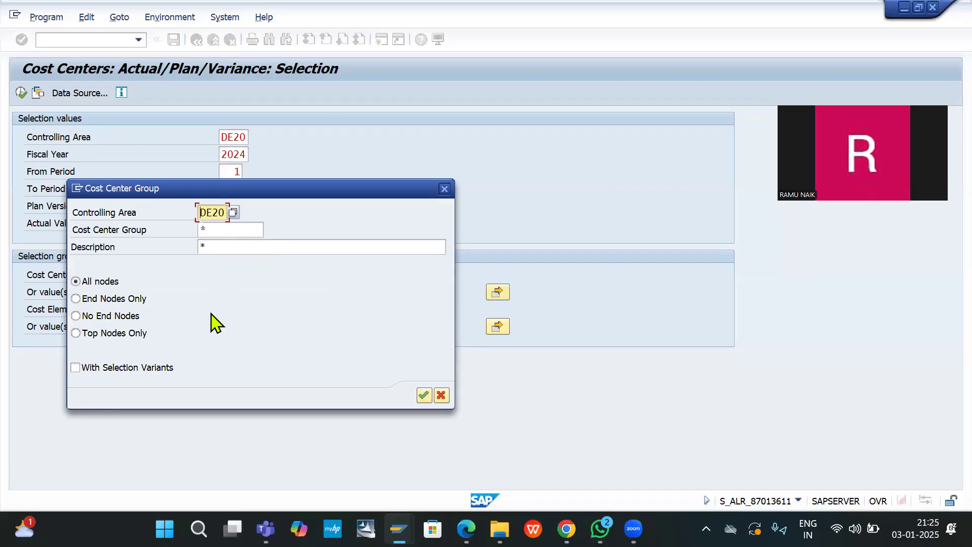
pyautogui.press('Return')
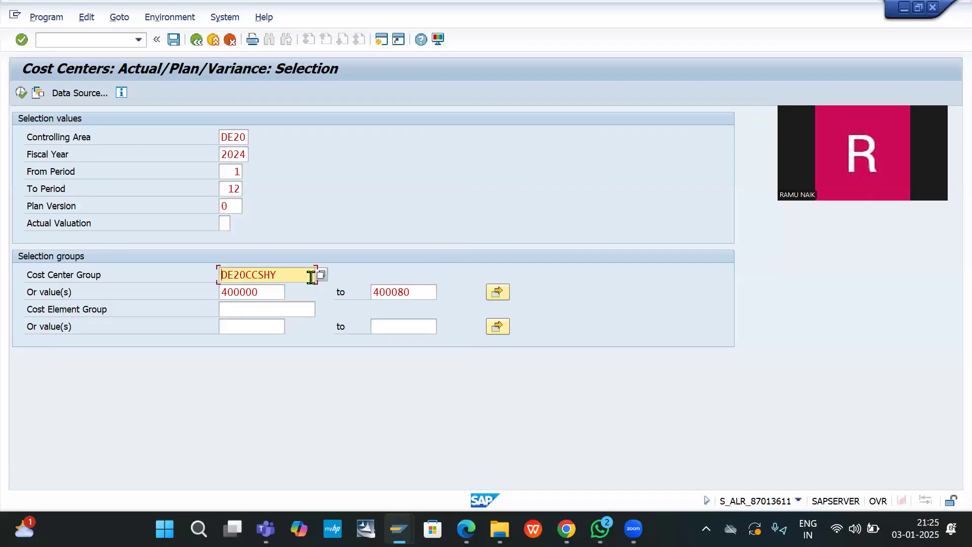
pyautogui.press('BackSpace')
pyautogui.press('BackSpace')
pyautogui.press('BackSpace')
pyautogui.press('BackSpace')
pyautogui.press('BackSpace')
pyautogui.press('BackSpace')
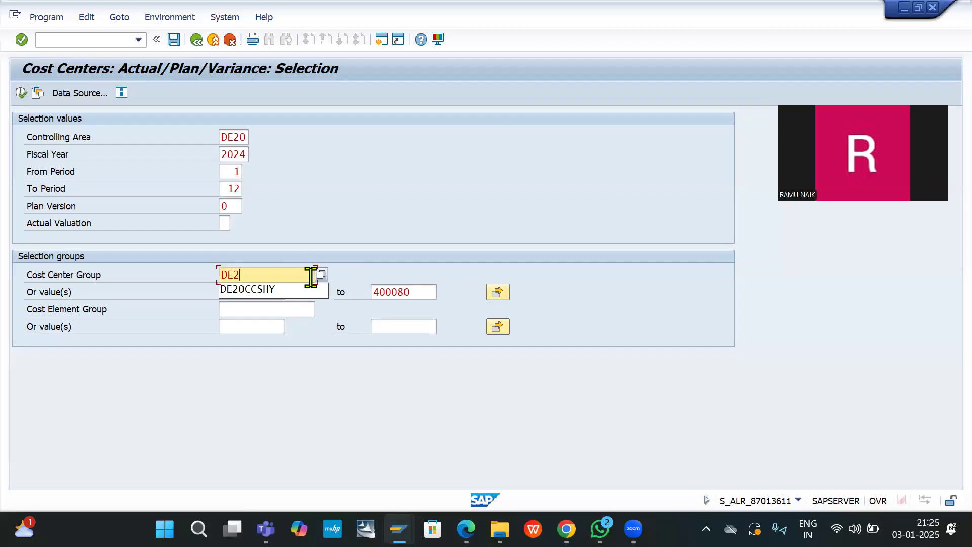
pyautogui.press('BackSpace')
pyautogui.press('BackSpace')
pyautogui.press('BackSpace')
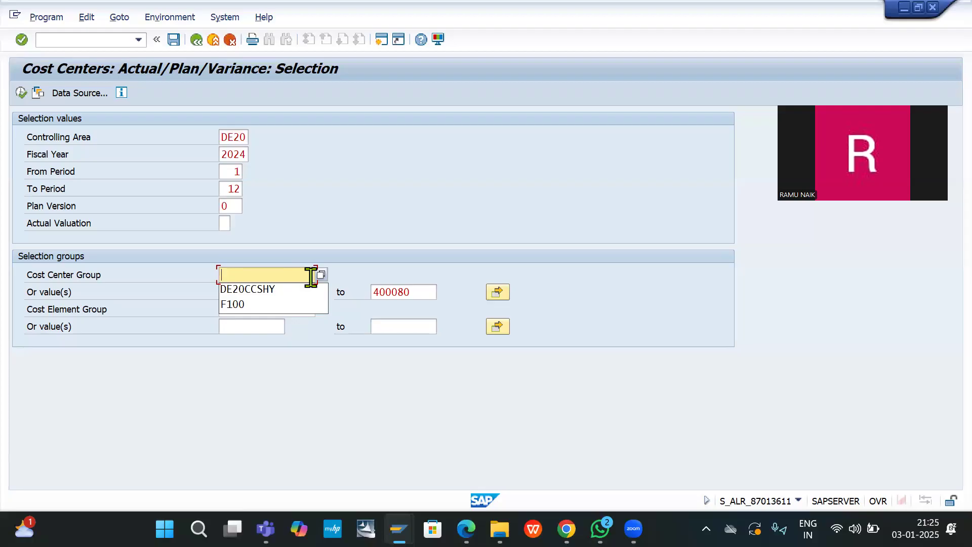
pyautogui.write('T0')
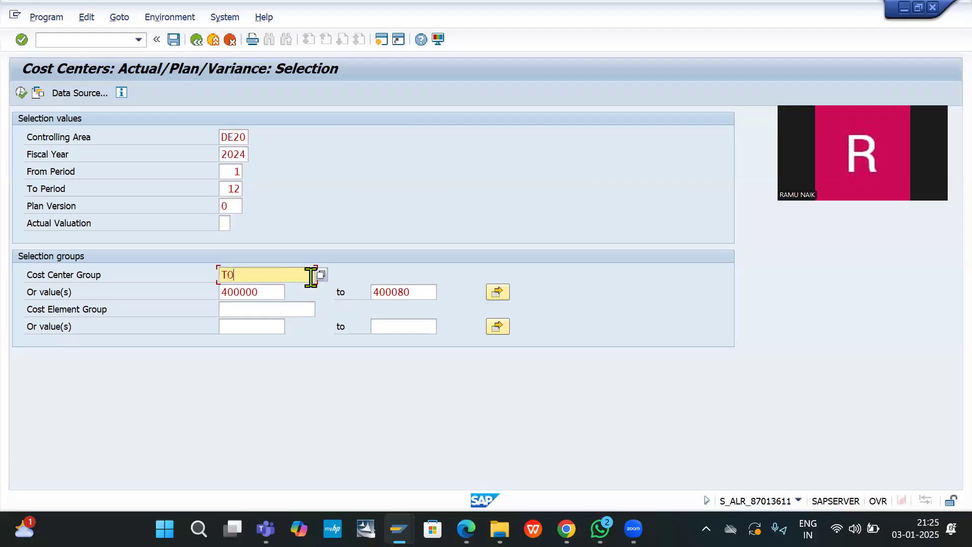
pyautogui.write('TAL')
pyautogui.press('BackSpace')
pyautogui.press('BackSpace')
pyautogui.press('BackSpace')
pyautogui.press('BackSpace')
pyautogui.press('BackSpace')
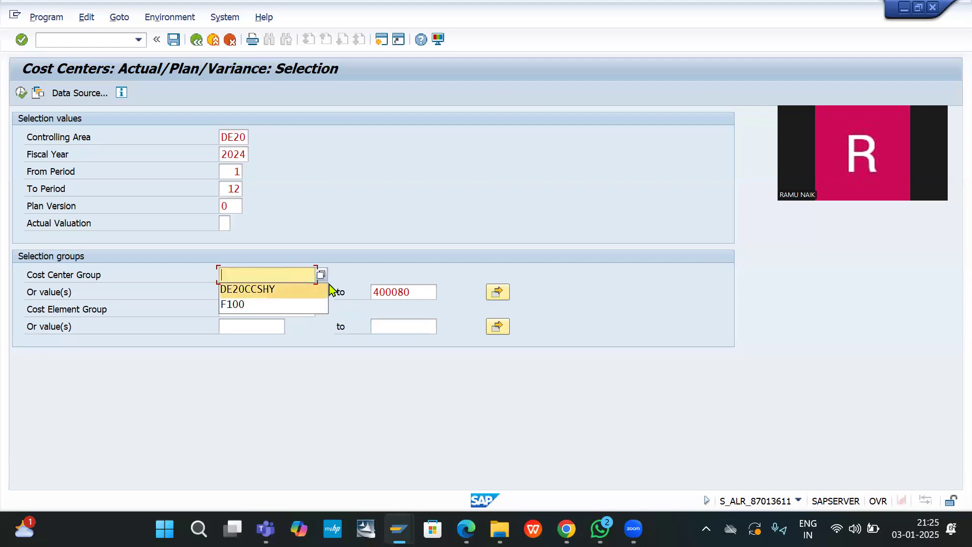
pyautogui.click(378, 259)
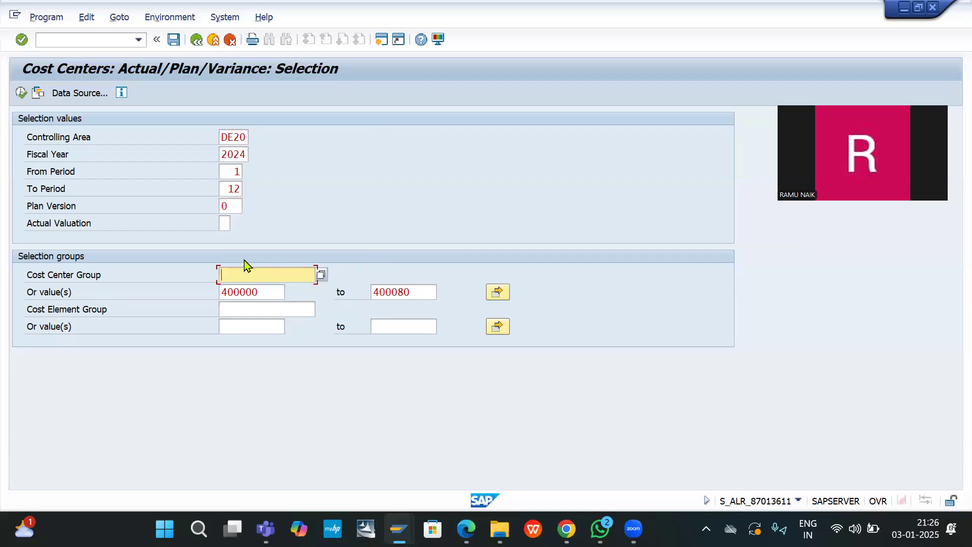
# Step: Delete the starting cost center value 400000
pyautogui.click(256, 291)
pyautogui.moveTo(257, 292); pyautogui.dragTo(170, 291)
pyautogui.press('BackSpace')
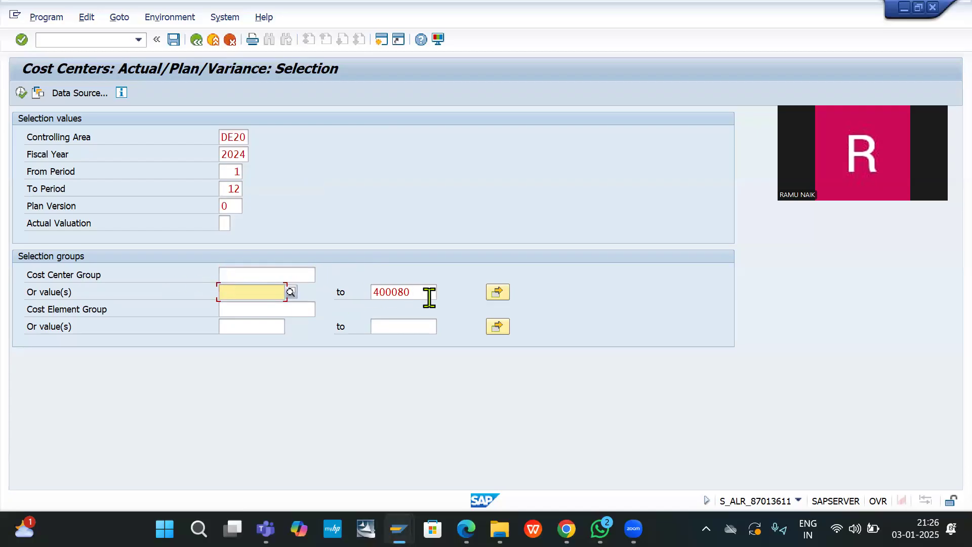
# Step: Delete the 400080 upper value and confirm Display extract as the data source
pyautogui.doubleClick(428, 297)
pyautogui.press('BackSpace')
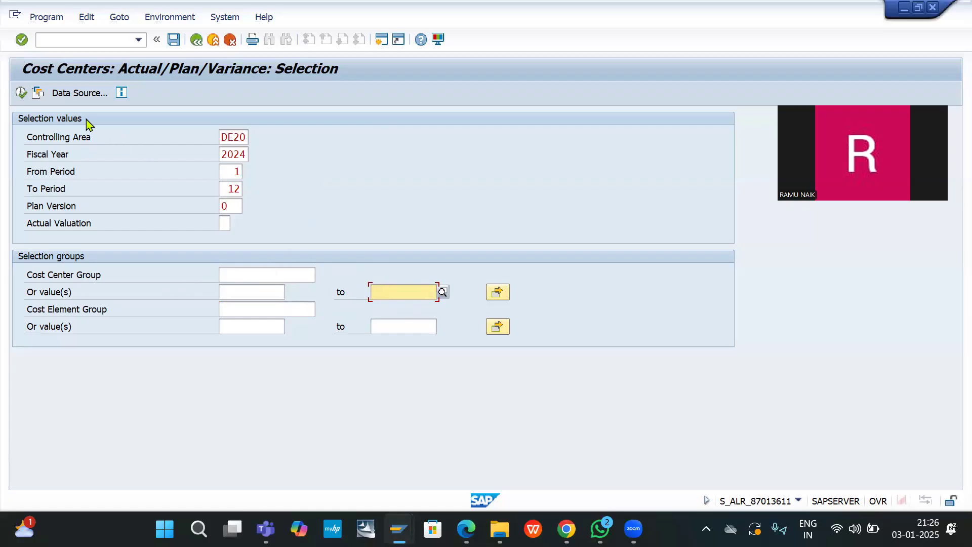
pyautogui.click(75, 93)
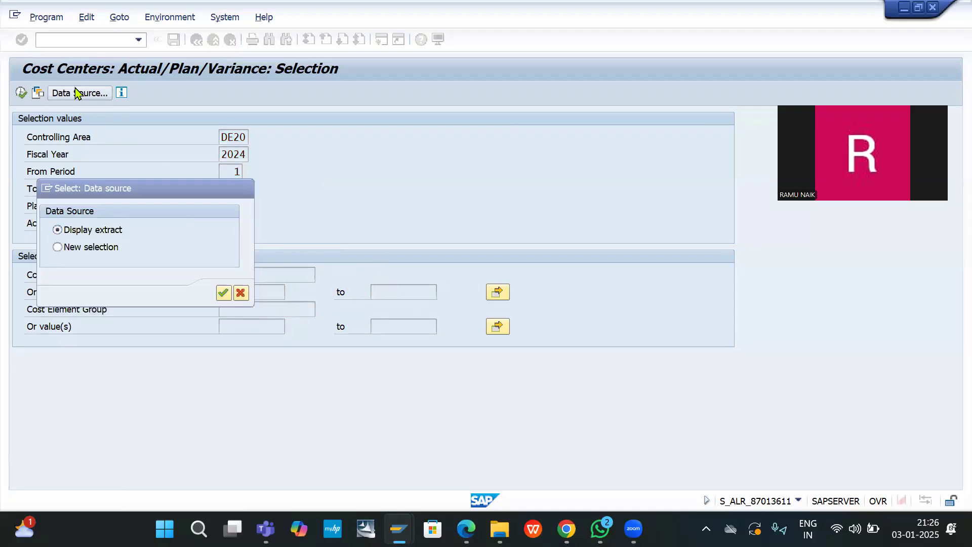
pyautogui.press('Return')
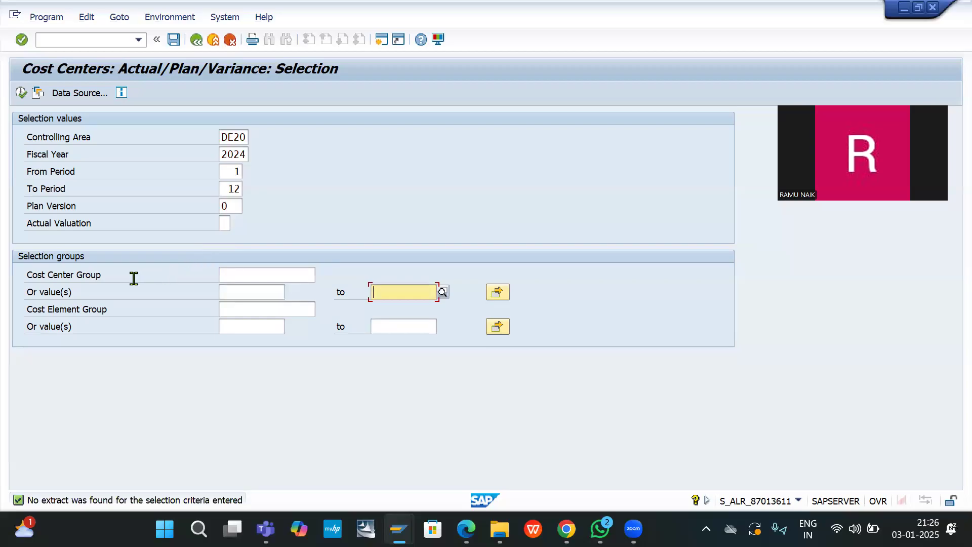
# Step: Search cost center groups described as TOTAL, find none, clear the filters and close the search
pyautogui.click(256, 274)
pyautogui.click(322, 275)
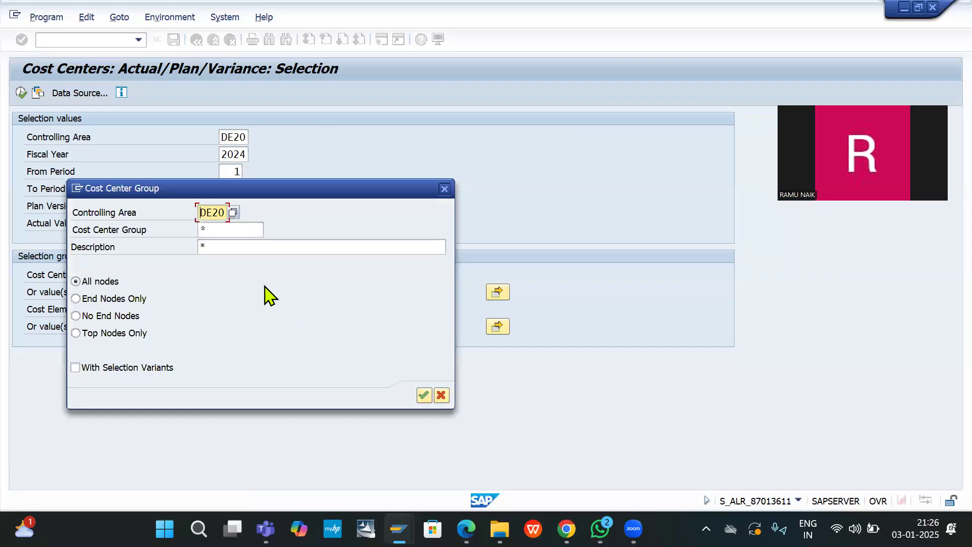
pyautogui.click(231, 253)
pyautogui.press('BackSpace')
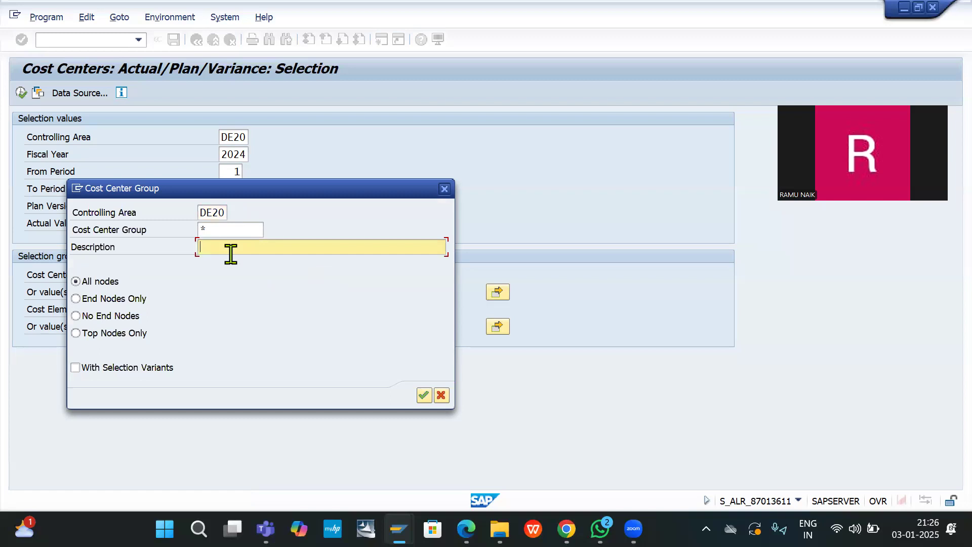
pyautogui.write('TOTAL')
pyautogui.press('Return')
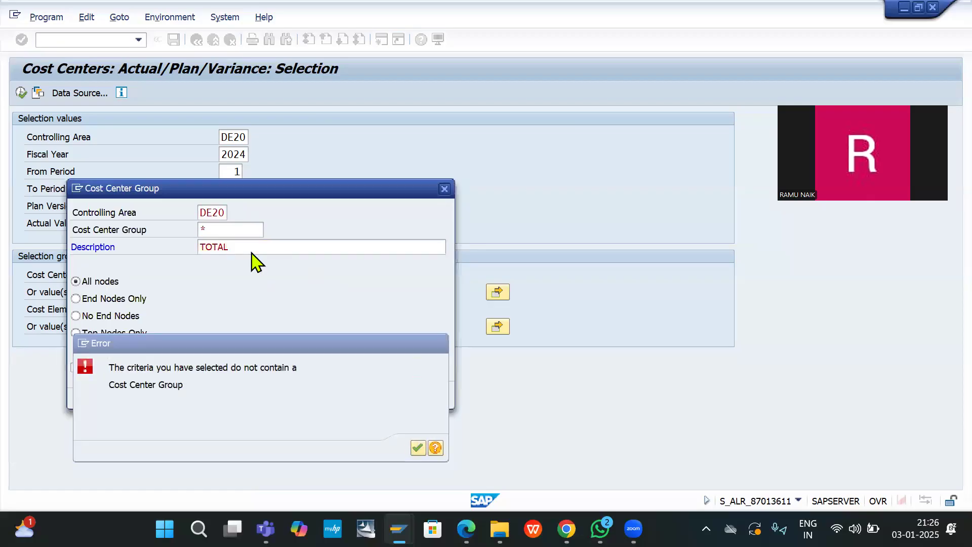
pyautogui.press('Return')
pyautogui.click(251, 248)
pyautogui.press('BackSpace')
pyautogui.press('BackSpace')
pyautogui.press('BackSpace')
pyautogui.press('BackSpace')
pyautogui.press('BackSpace')
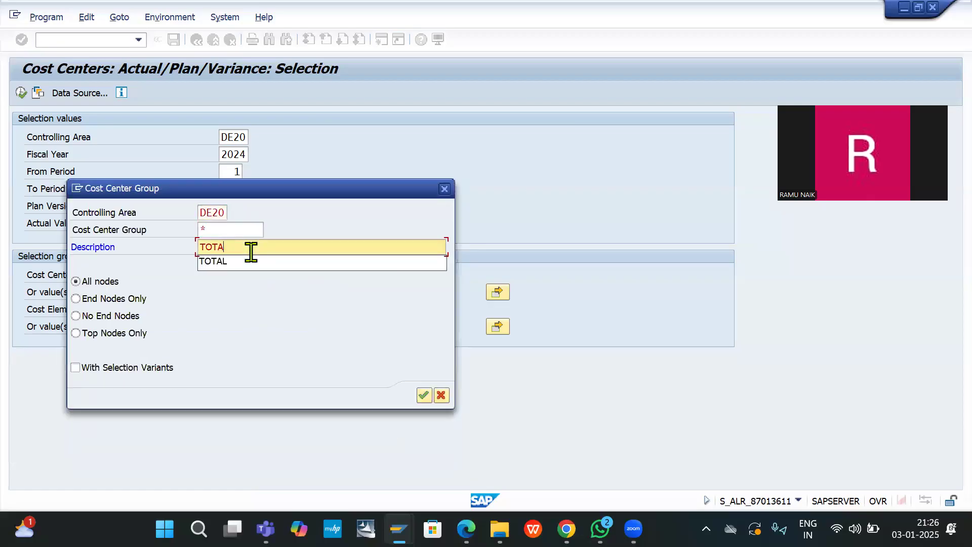
pyautogui.click(902, 385)
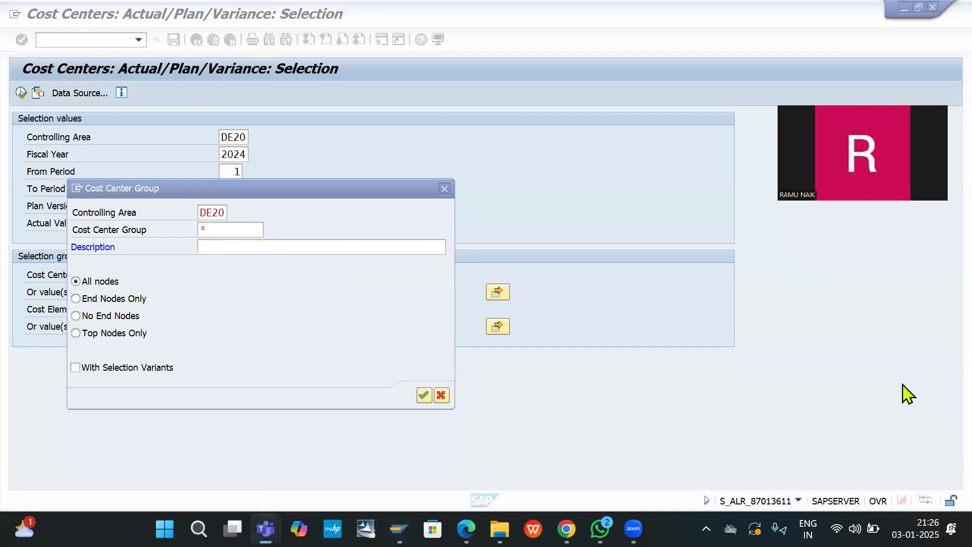
pyautogui.click(218, 229)
pyautogui.press('BackSpace')
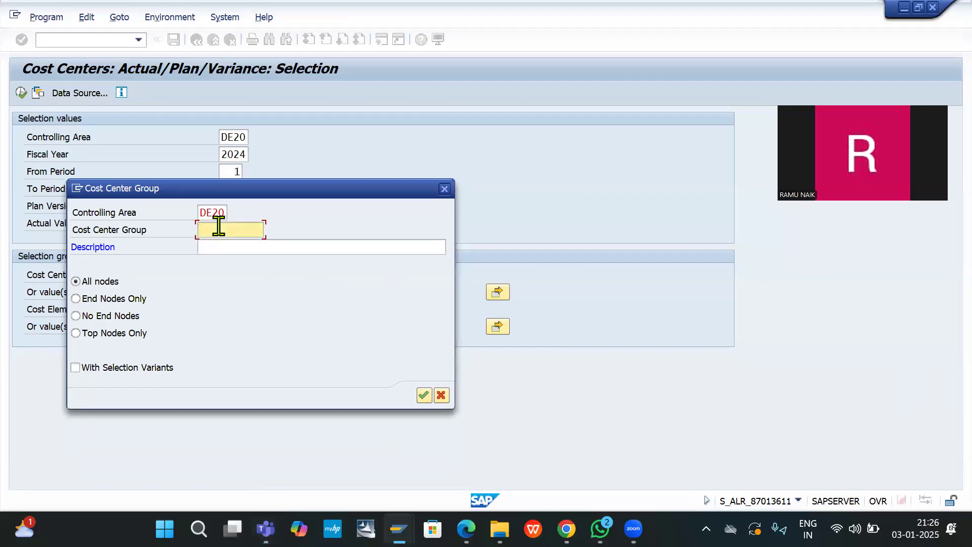
pyautogui.click(445, 189)
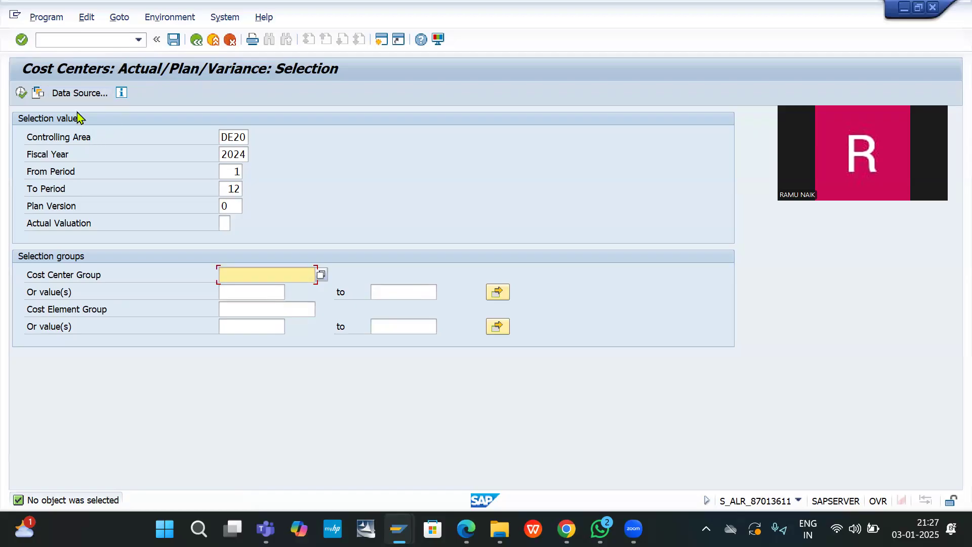
# Step: Open the actual cost line items report with /NKSB1
pyautogui.click(91, 38)
pyautogui.write('/NKSB1')
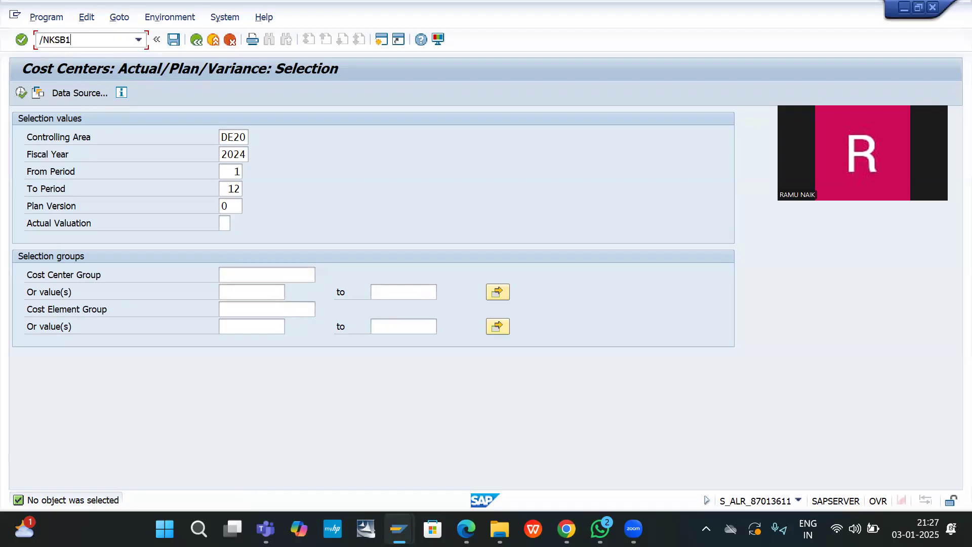
pyautogui.press('Return')
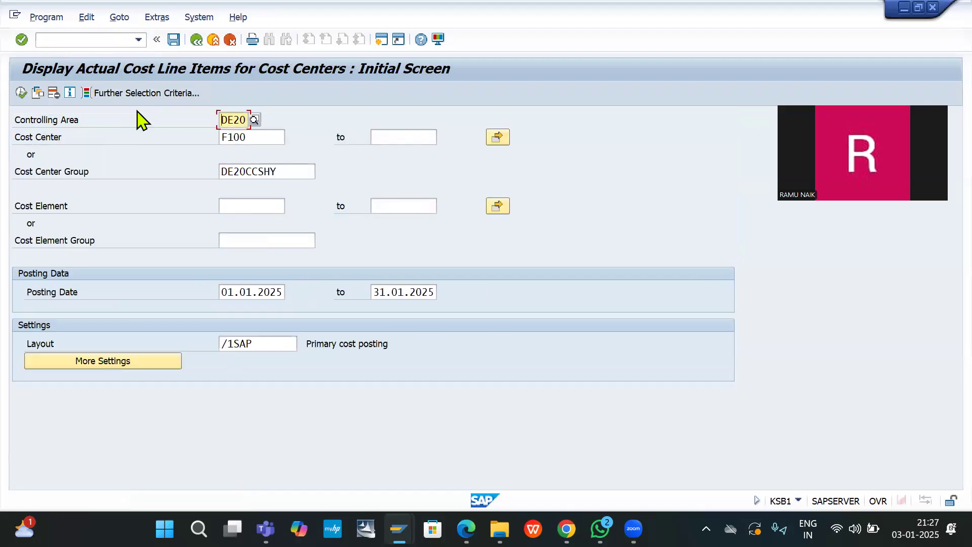
# Step: Open Create Cost Center Group (/NKSH1) and replace DE20CCSHY with TOTALEXP from history
pyautogui.click(77, 37)
pyautogui.write('/')
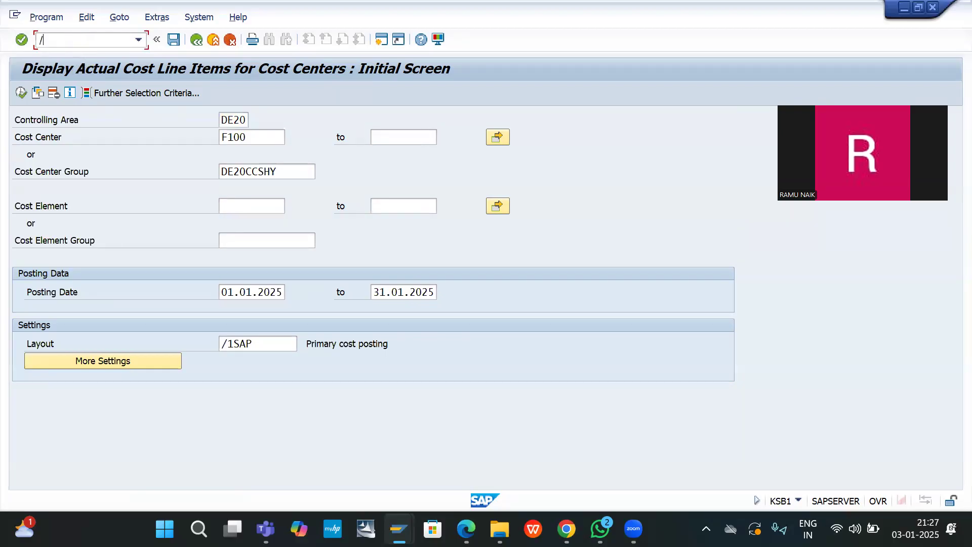
pyautogui.write('NKSH1')
pyautogui.press('Return')
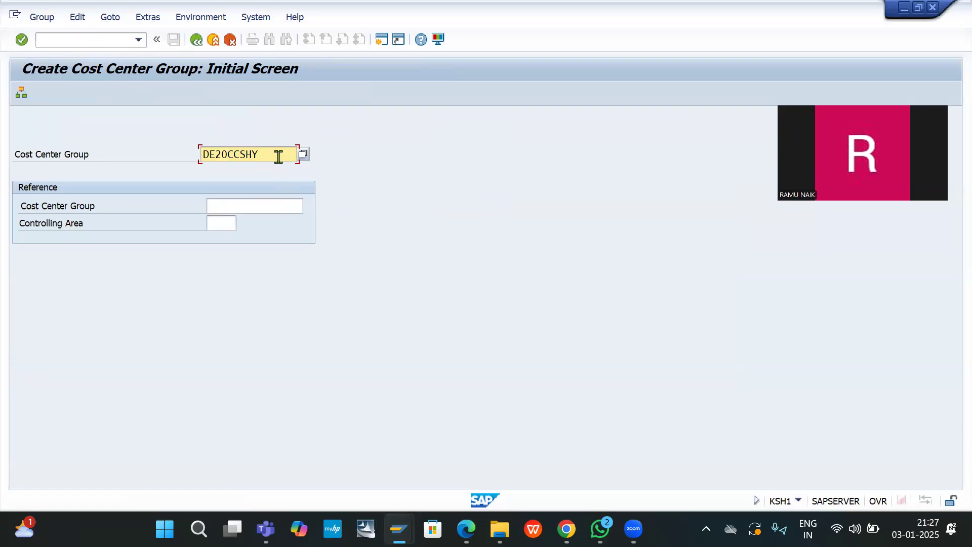
pyautogui.press('F4')
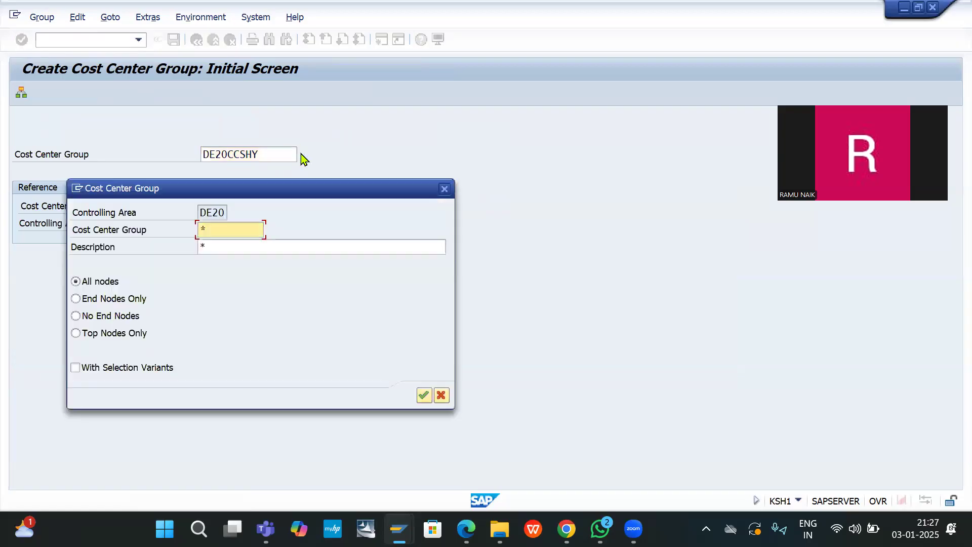
pyautogui.click(445, 190)
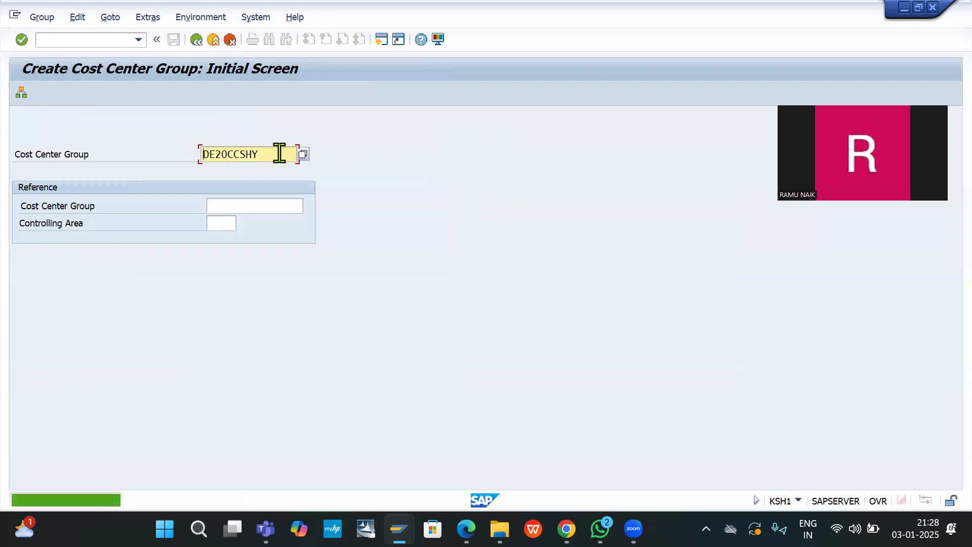
pyautogui.moveTo(278, 153); pyautogui.dragTo(169, 155)
pyautogui.press('BackSpace')
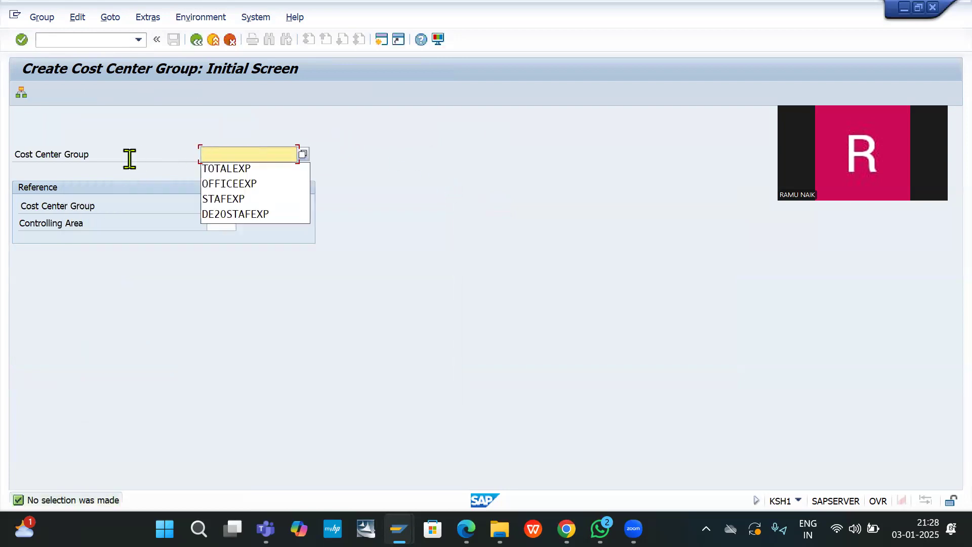
pyautogui.click(260, 173)
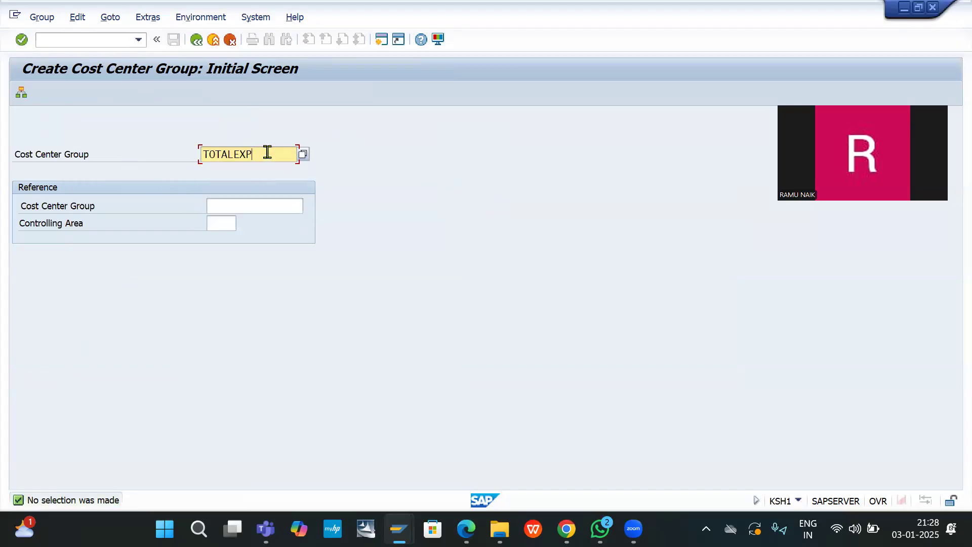
pyautogui.moveTo(267, 152); pyautogui.dragTo(117, 154)
pyautogui.hotkey('ctrl', 'c')
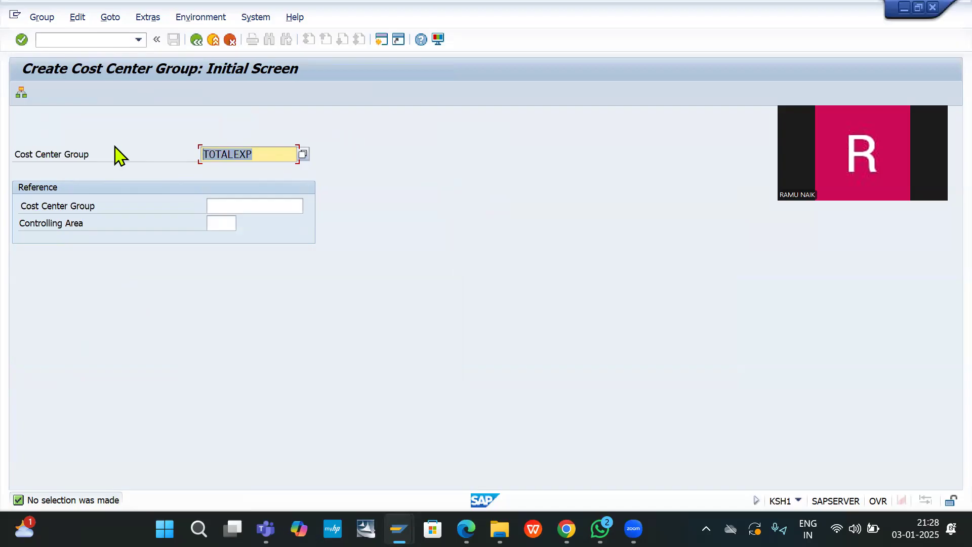
pyautogui.press('Left')
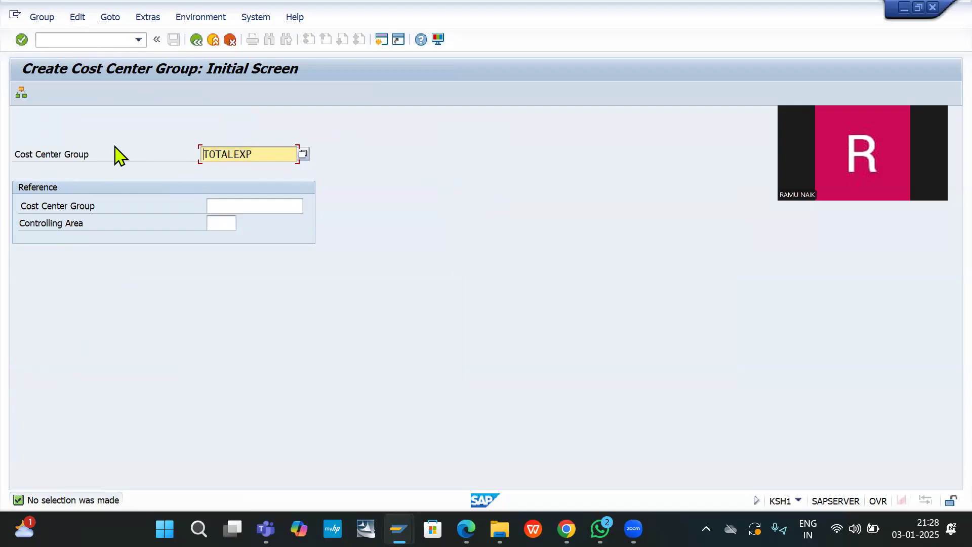
# Step: Return to the S_ALR_87013611 variance report selection by recalling its code
pyautogui.click(98, 41)
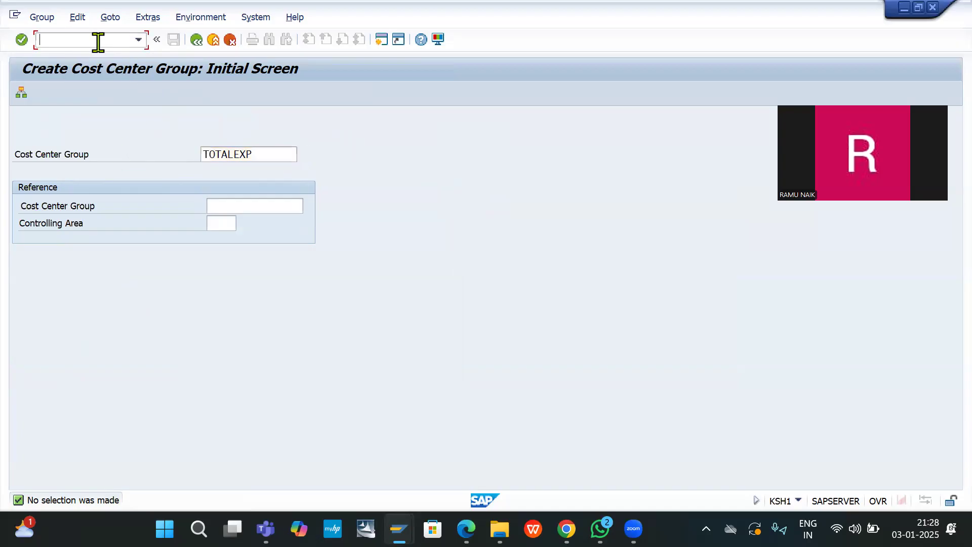
pyautogui.press('Down')
pyautogui.press('Down')
pyautogui.press('Down')
pyautogui.press('Return')
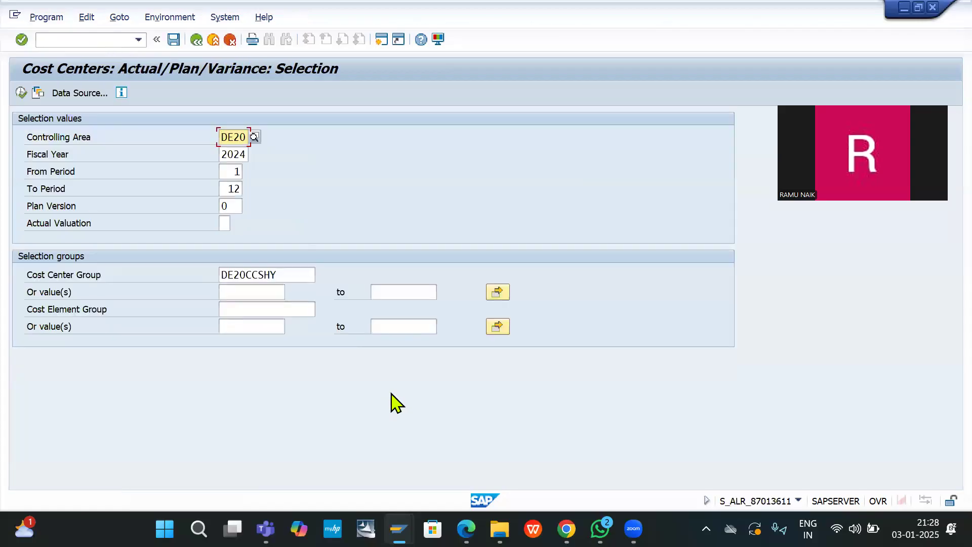
# Step: Set cost center group TOTALEXP with values 400000 to 400080 and execute the report
pyautogui.doubleClick(288, 271)
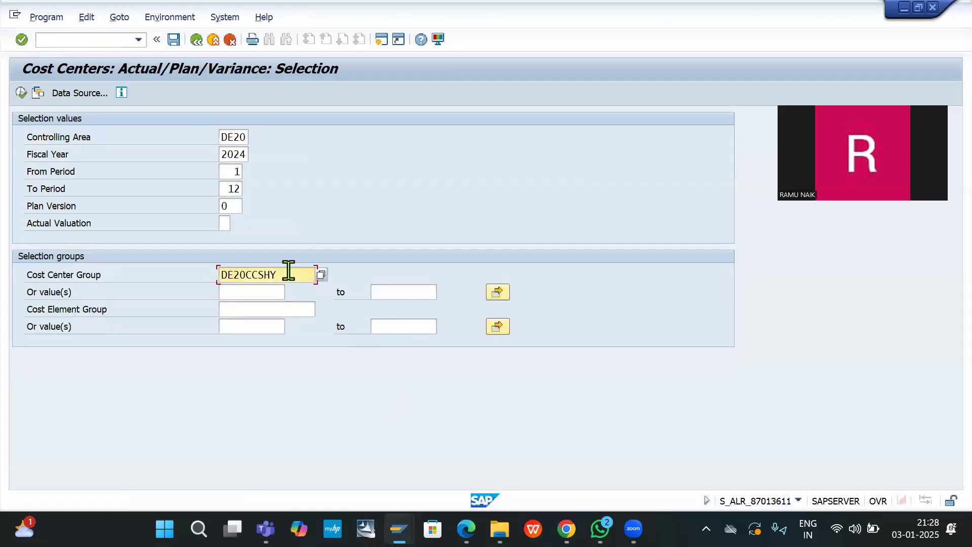
pyautogui.hotkey('ctrl', 'v')
pyautogui.click(246, 292)
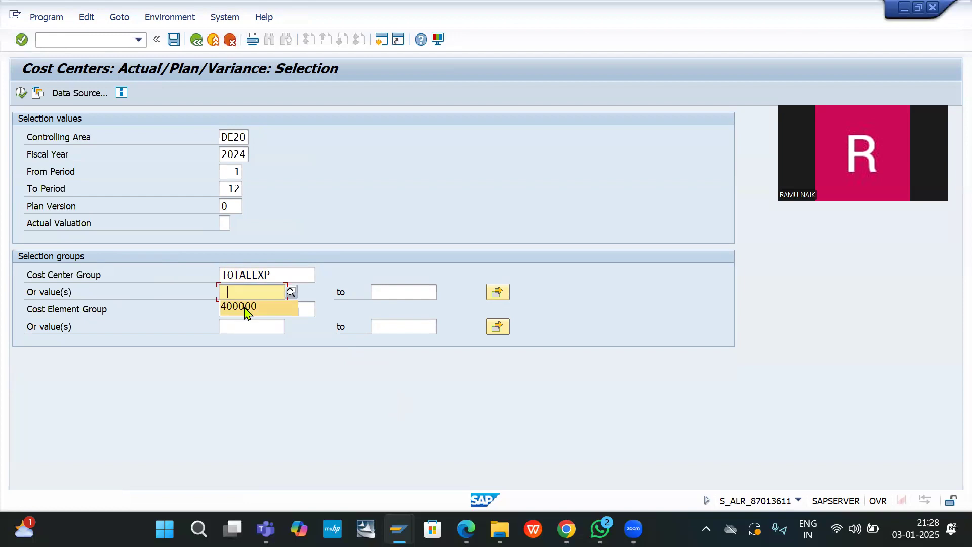
pyautogui.click(246, 307)
pyautogui.click(396, 292)
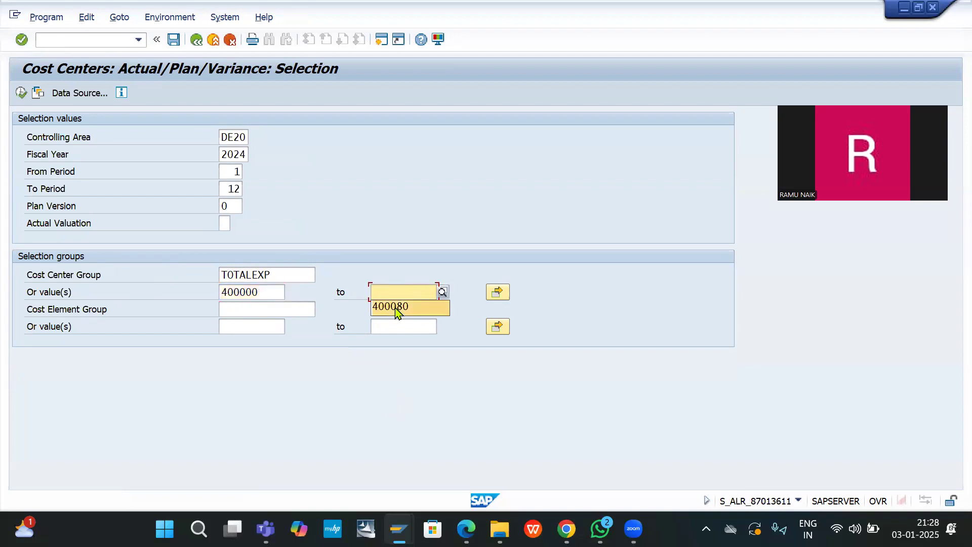
pyautogui.click(396, 308)
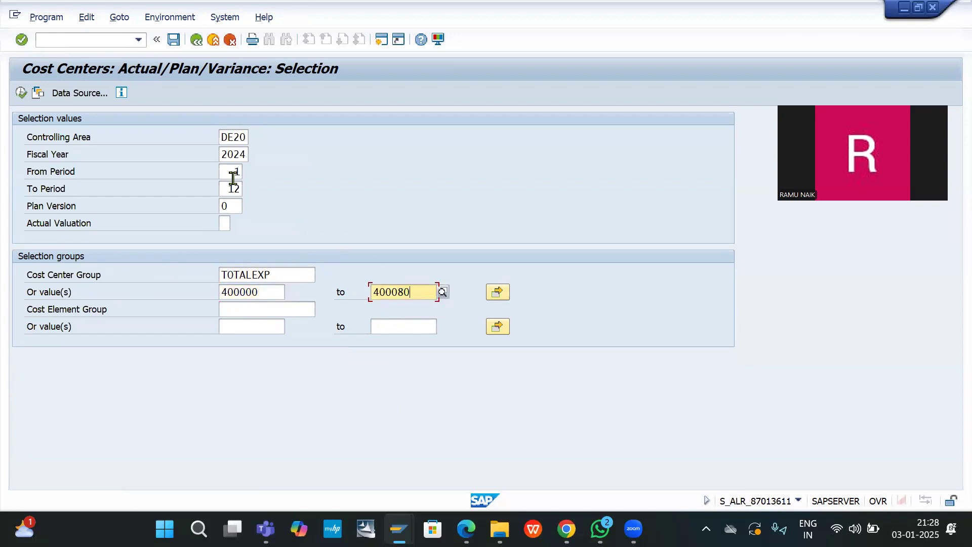
pyautogui.click(21, 93)
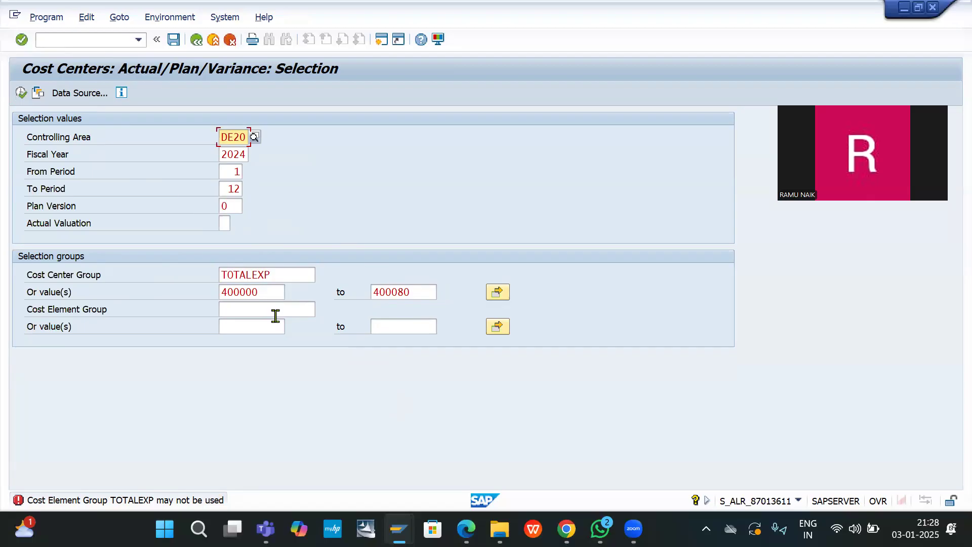
pyautogui.doubleClick(266, 277)
pyautogui.hotkey('ctrl', 'c')
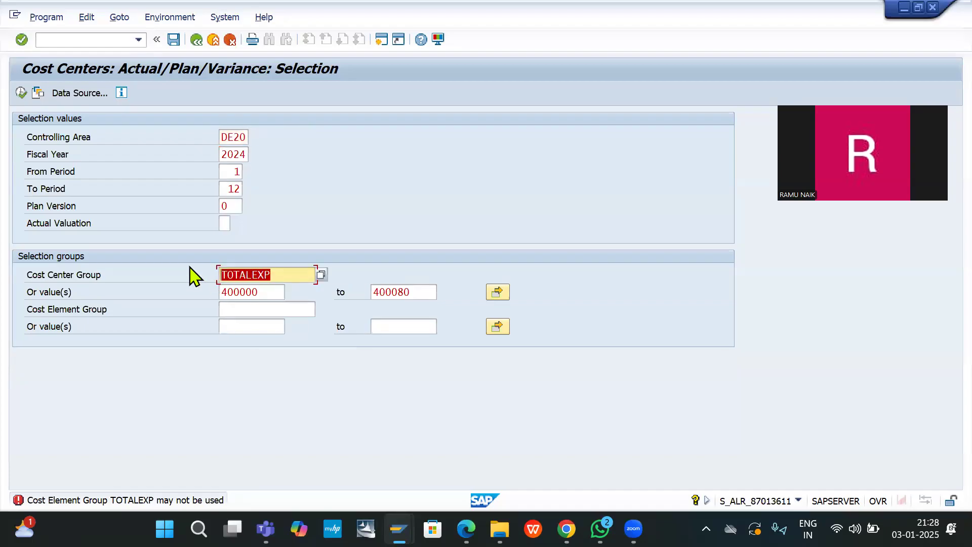
# Step: Move TOTALEXP from the cost center group to the cost element group
pyautogui.press('Delete')
pyautogui.click(254, 312)
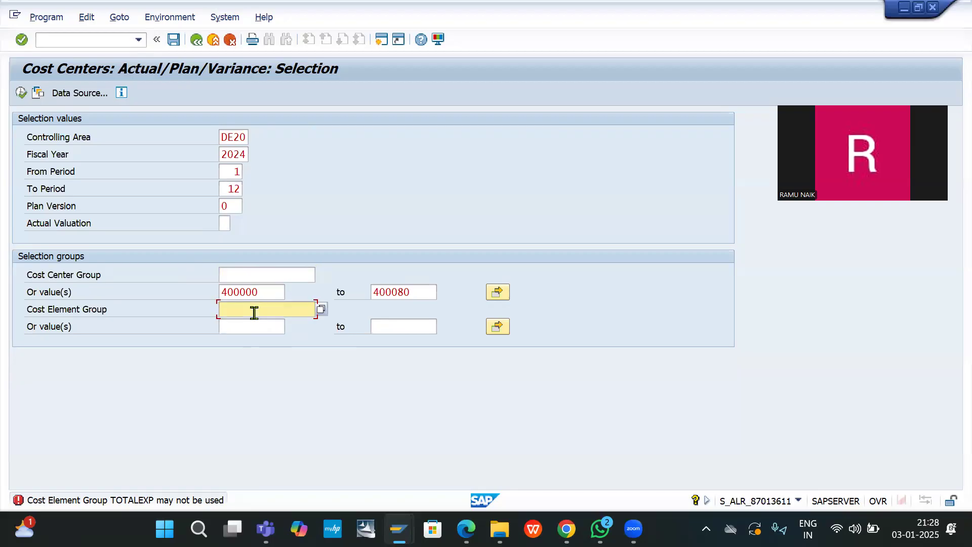
pyautogui.hotkey('ctrl', 'v')
# Step: Move 400000 and 400080 into the cost element range and rerun the report
pyautogui.moveTo(265, 291); pyautogui.dragTo(190, 290)
pyautogui.hotkey('ctrl', 'c')
pyautogui.press('Delete')
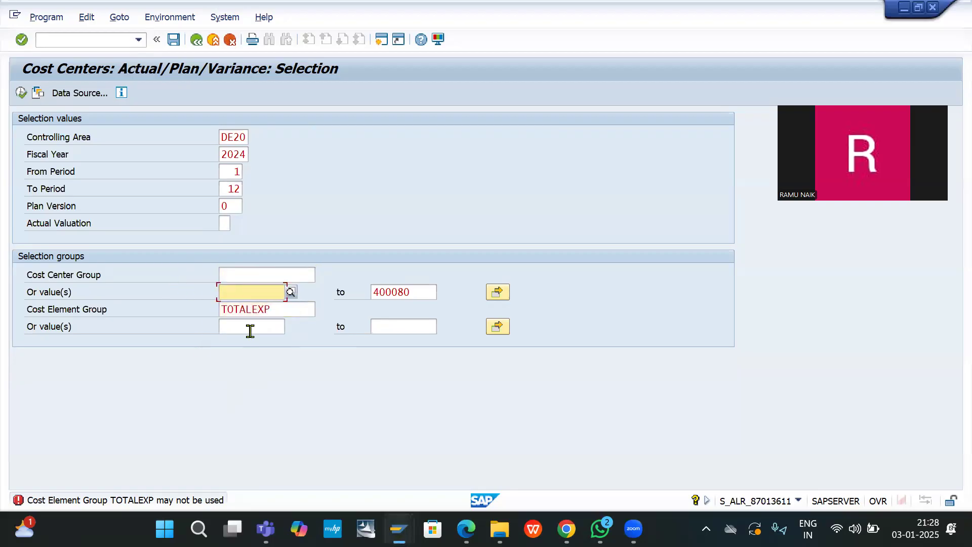
pyautogui.click(249, 325)
pyautogui.hotkey('ctrl', 'v')
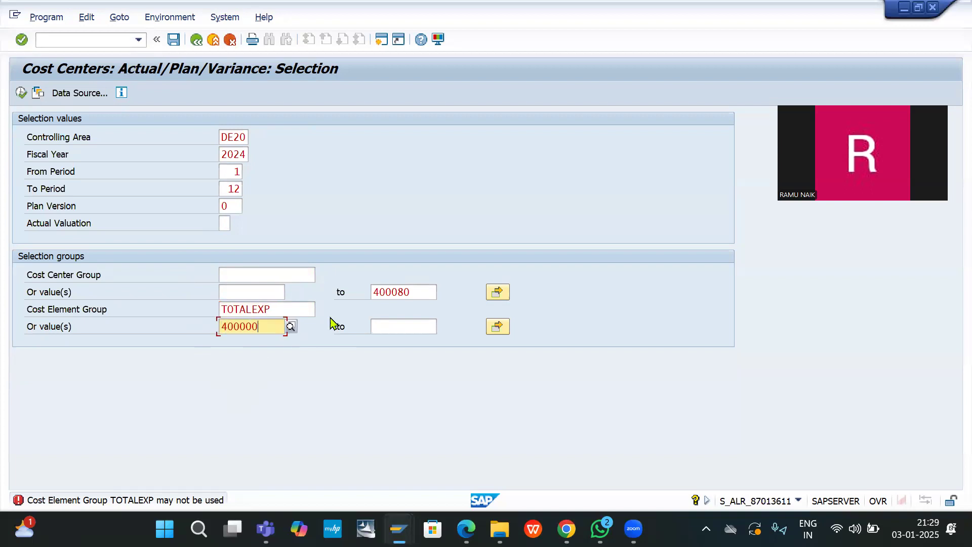
pyautogui.moveTo(419, 291); pyautogui.dragTo(341, 290)
pyautogui.hotkey('ctrl', 'c')
pyautogui.press('Delete')
pyautogui.click(419, 330)
pyautogui.hotkey('ctrl', 'v')
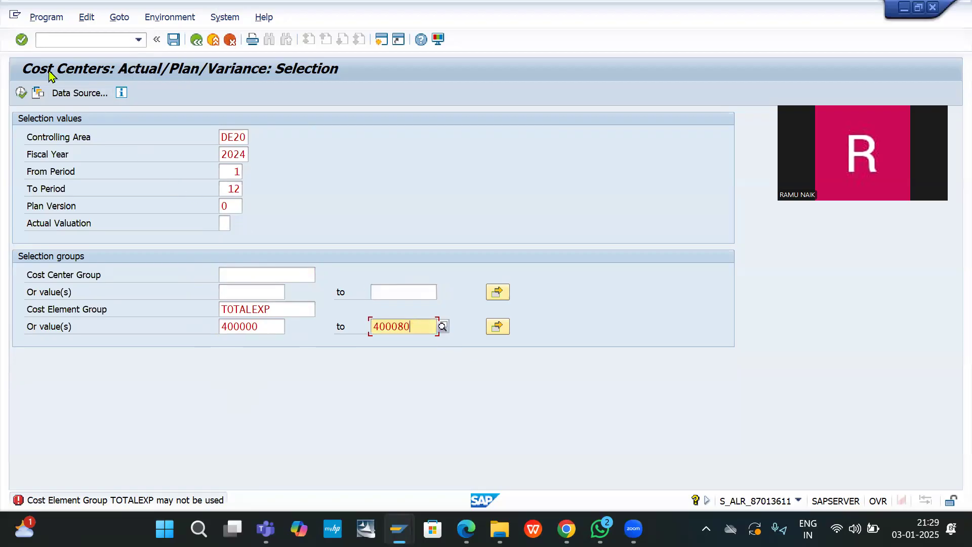
pyautogui.click(20, 93)
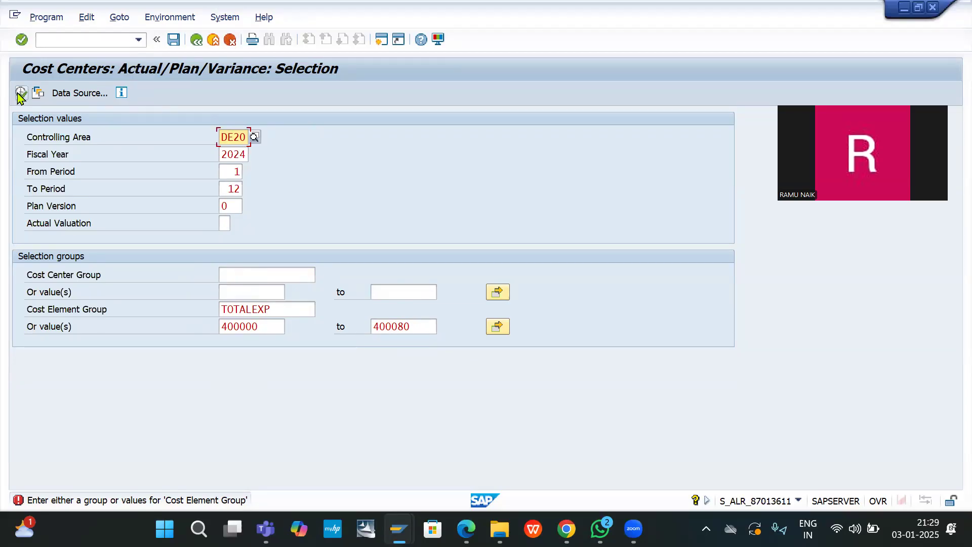
pyautogui.click(68, 39)
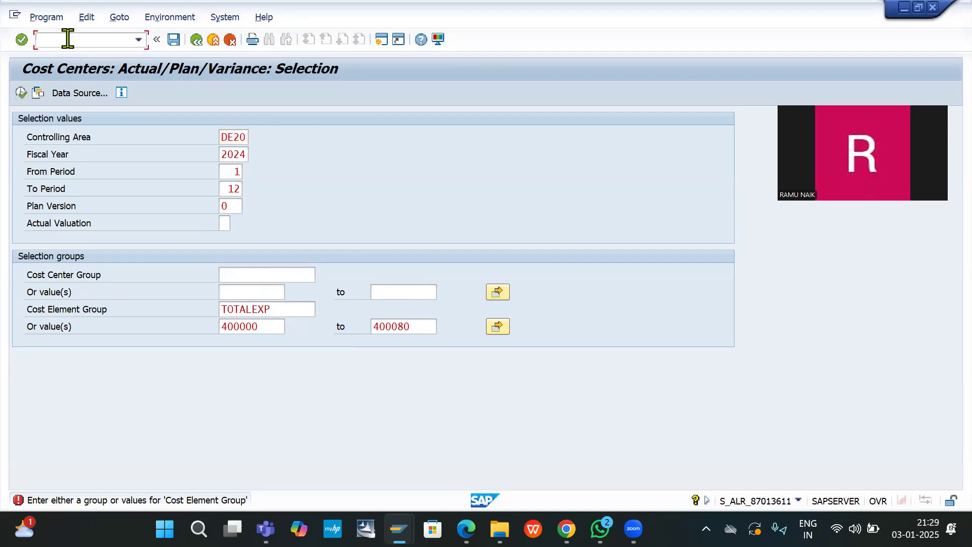
# Step: Open /NKSH1 from history and enter HYDCCGP as the new cost center group
pyautogui.press('Down')
pyautogui.press('Down')
pyautogui.press('Return')
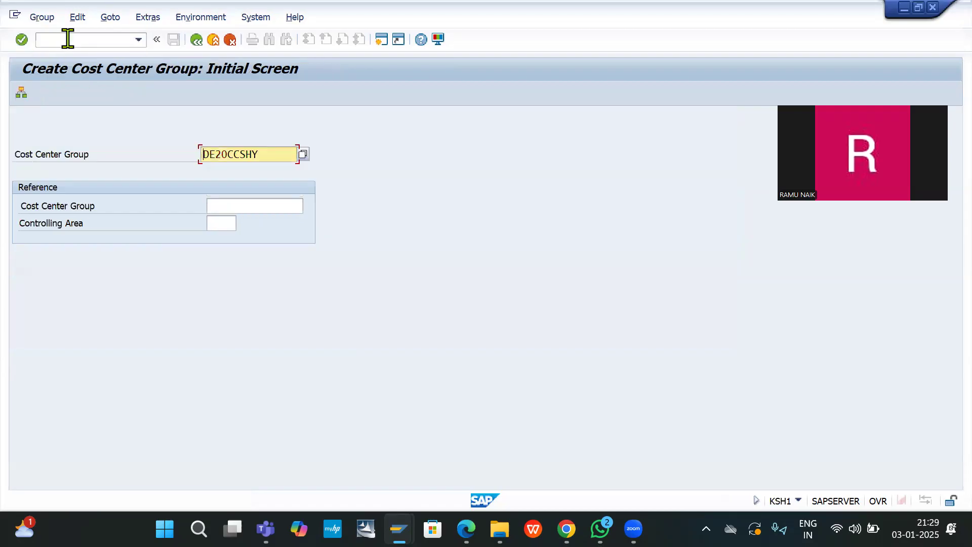
pyautogui.hotkey('ctrl', 'a')
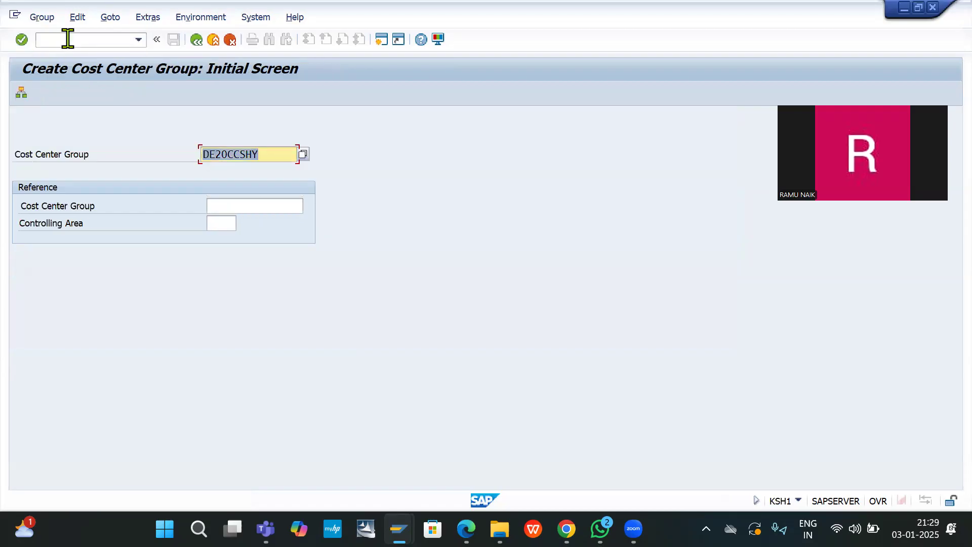
pyautogui.press('BackSpace')
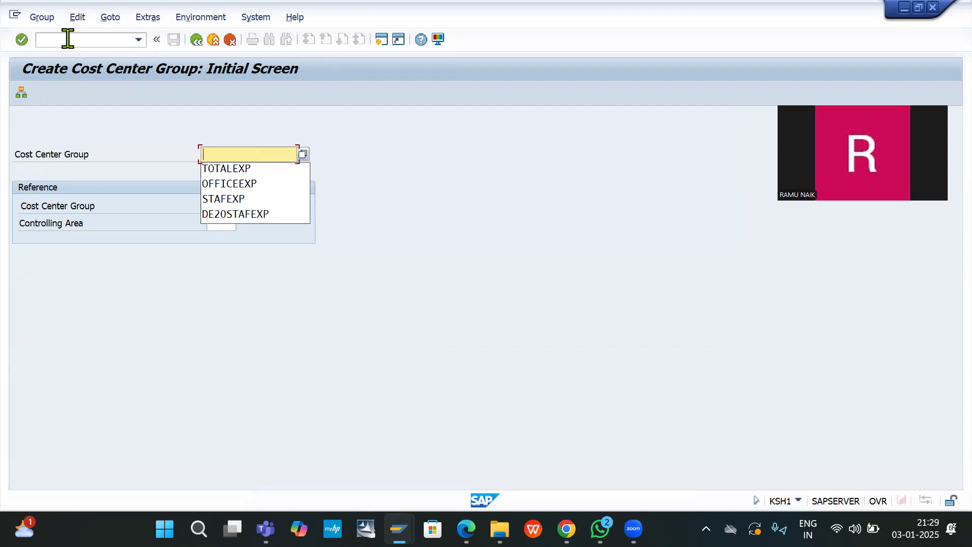
pyautogui.write('HYDCC')
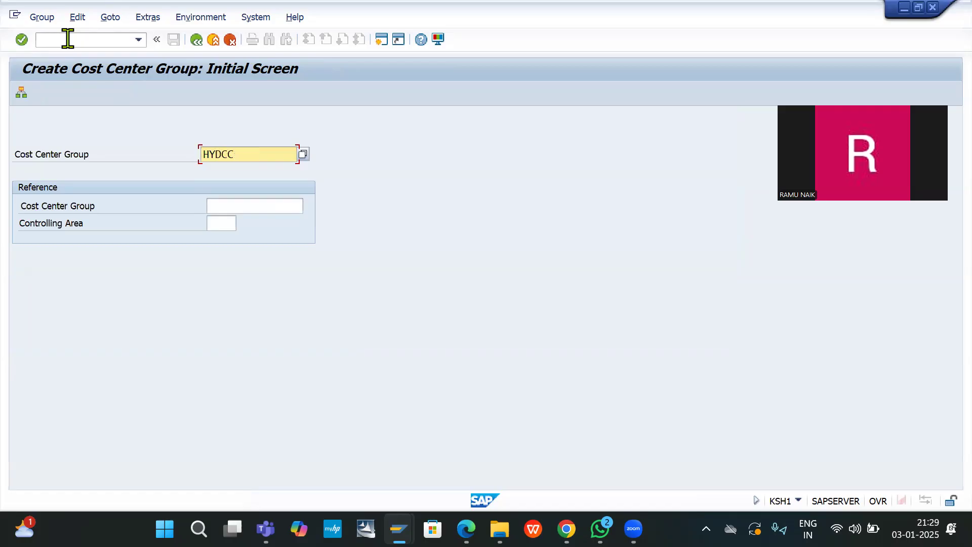
pyautogui.write('GP')
pyautogui.press('Return')
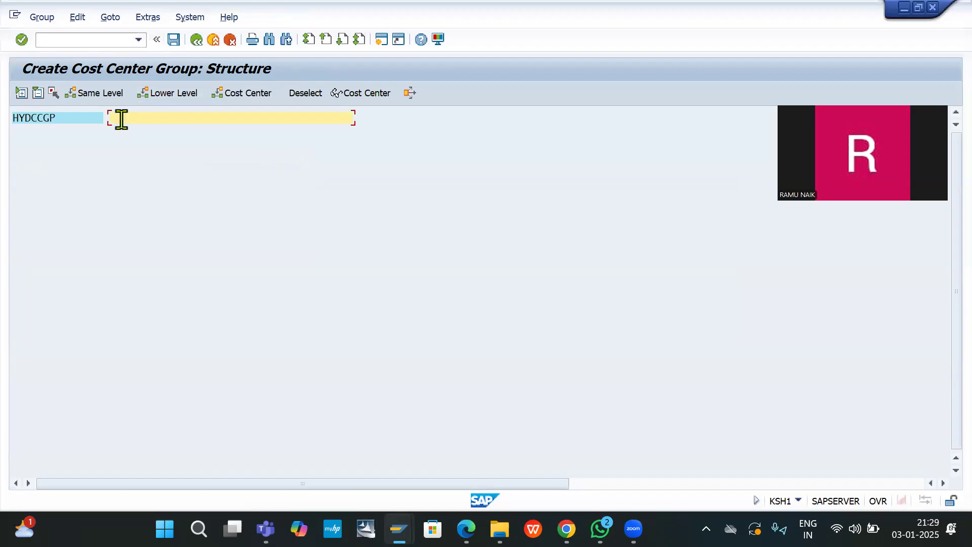
# Step: Describe HYDCCGP as 'HYDERABAD COST CENTER GROUP' and add lower-level node F100 with text S100
pyautogui.write('HYDERABAD COST CENTER GROUP')
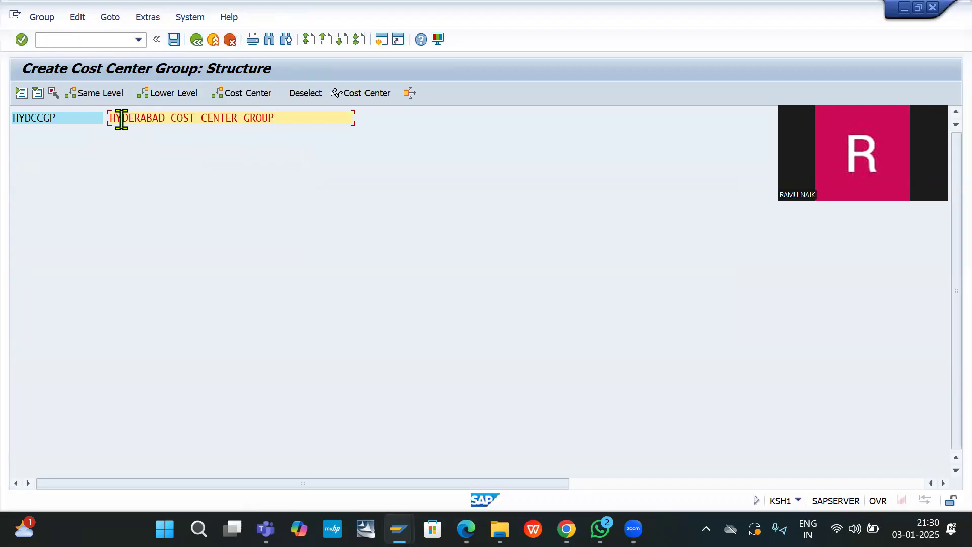
pyautogui.click(161, 101)
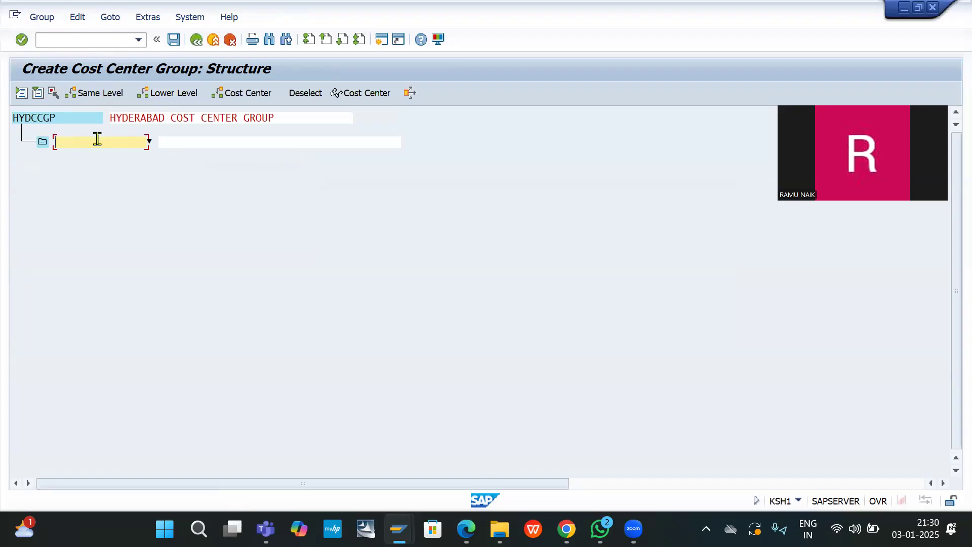
pyautogui.write('F100')
pyautogui.click(180, 142)
pyautogui.write('S100')
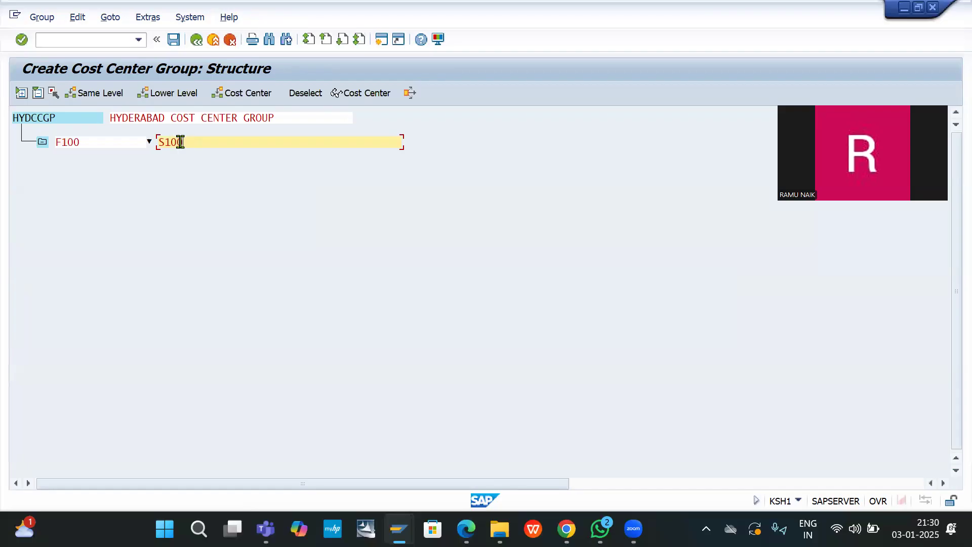
pyautogui.press('Return')
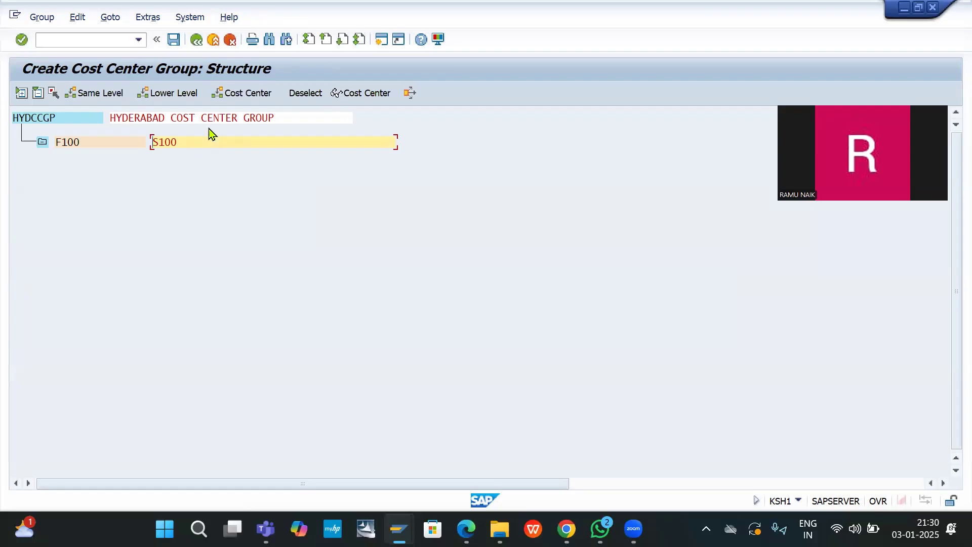
# Step: Save the group, go back, and recall a previous transaction code for editing
pyautogui.click(174, 40)
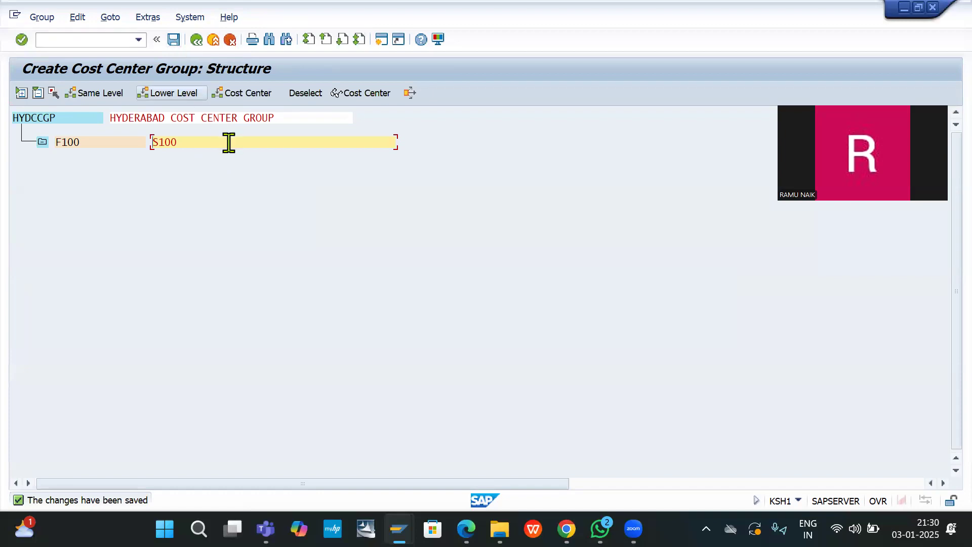
pyautogui.click(196, 40)
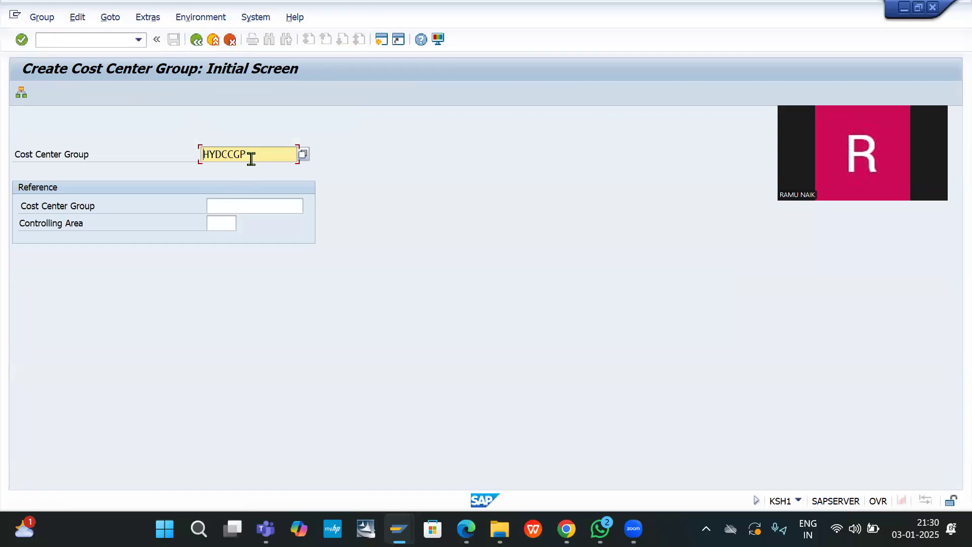
pyautogui.click(93, 41)
pyautogui.press('Down')
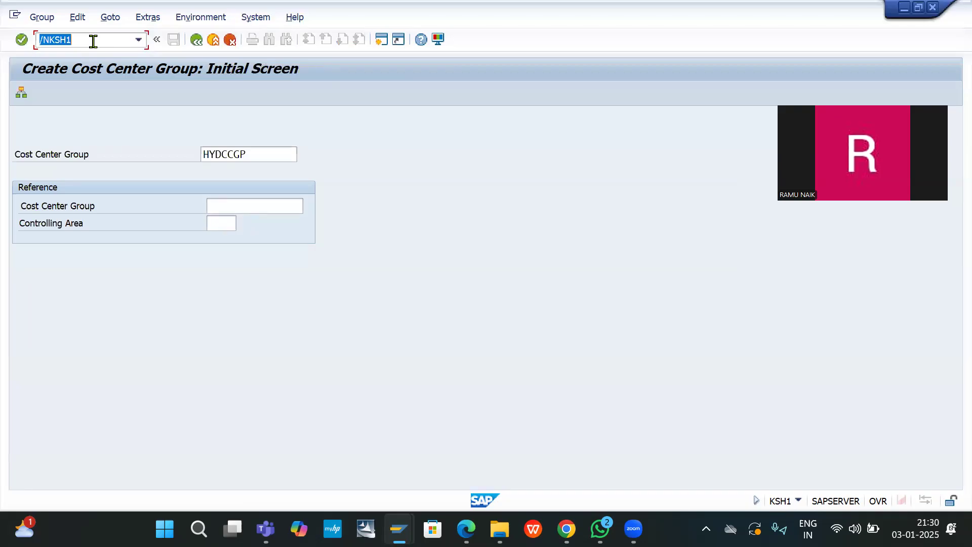
pyautogui.click(83, 38)
pyautogui.press('BackSpace')
pyautogui.press('BackSpace')
# Step: Open /NKSB1 with group HYDCCGP and upper cost center S100, then execute
pyautogui.write('B1')
pyautogui.press('Return')
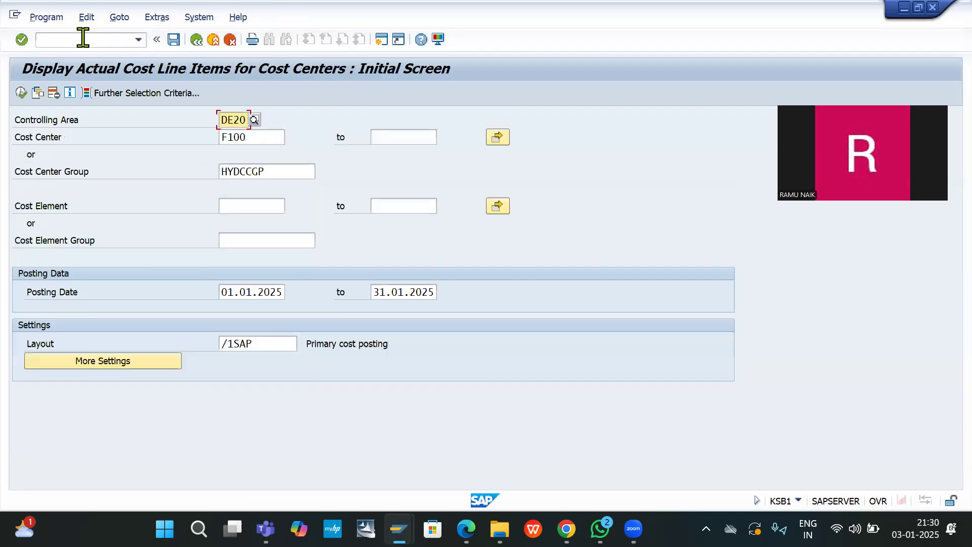
pyautogui.moveTo(283, 175); pyautogui.dragTo(127, 172)
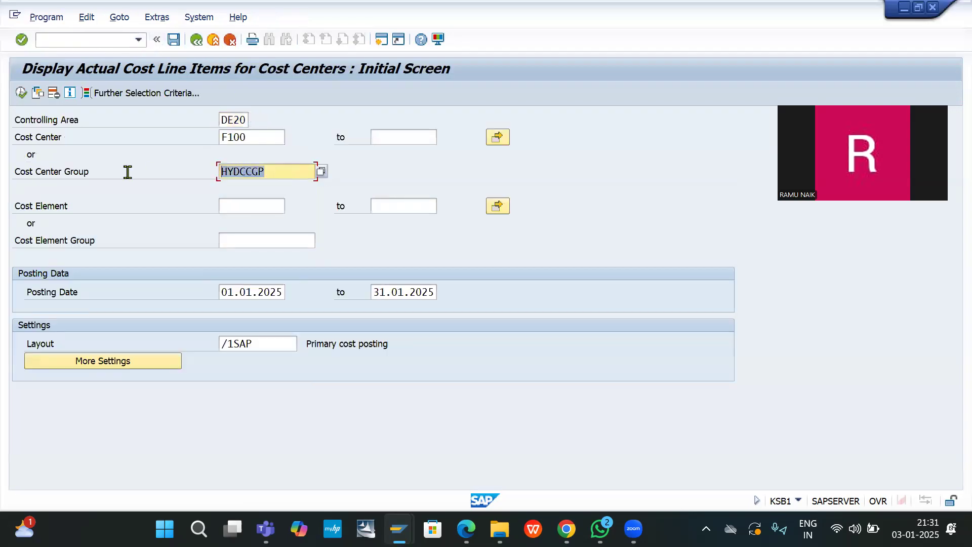
pyautogui.press('BackSpace')
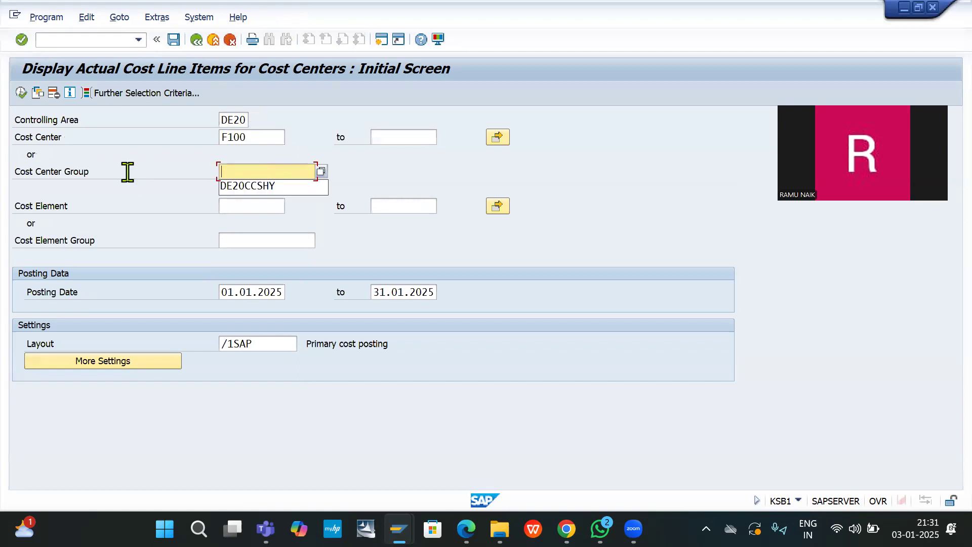
pyautogui.write('HYDCCGP')
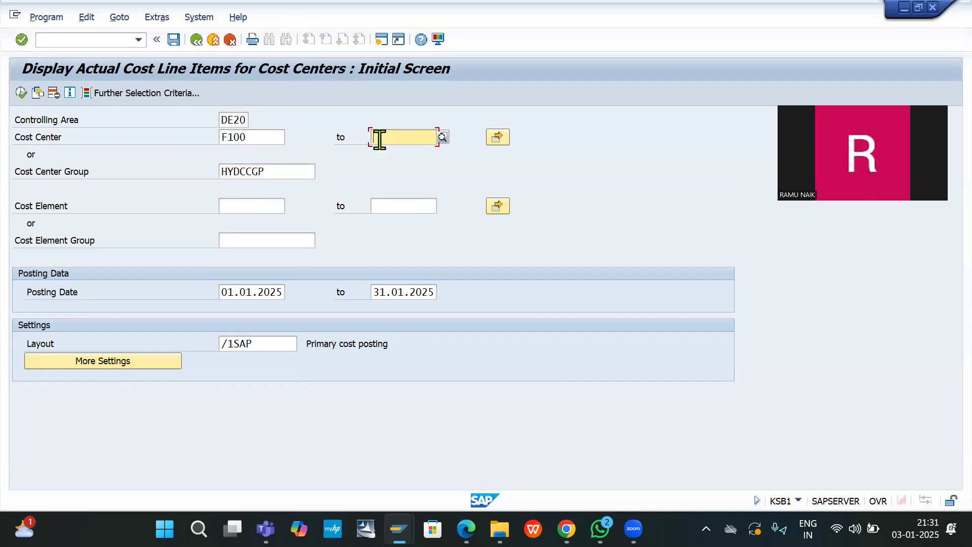
pyautogui.click(379, 138)
pyautogui.write('S1')
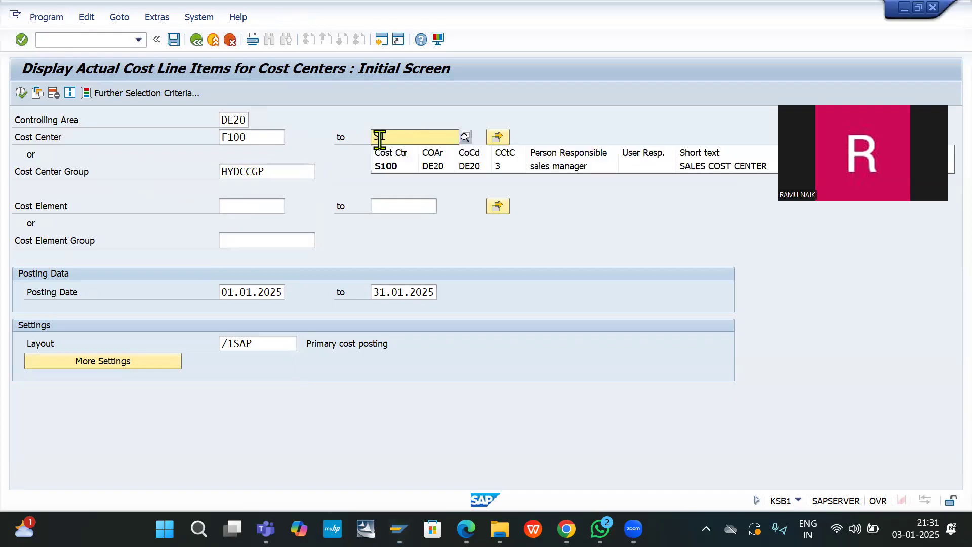
pyautogui.write('00')
pyautogui.click(21, 94)
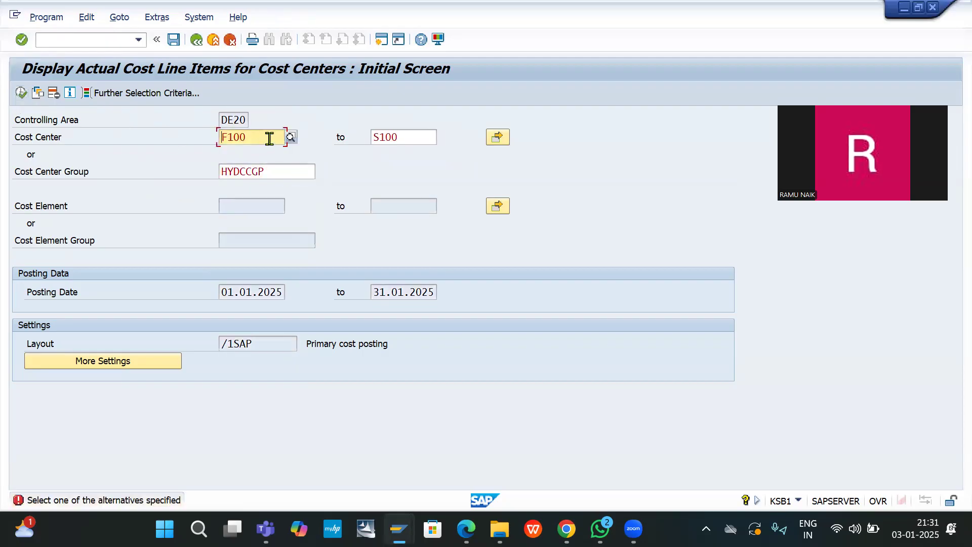
# Step: Clear cost centers F100 and S100 and submit with only group HYDCCGP
pyautogui.moveTo(277, 137); pyautogui.dragTo(145, 148)
pyautogui.press('Delete')
pyautogui.click(429, 136)
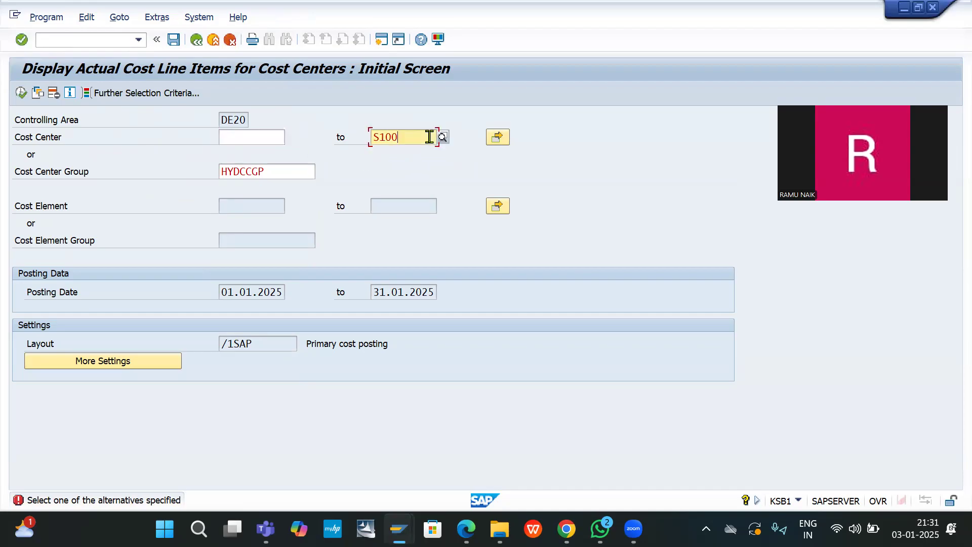
pyautogui.doubleClick(429, 137)
pyautogui.press('Delete')
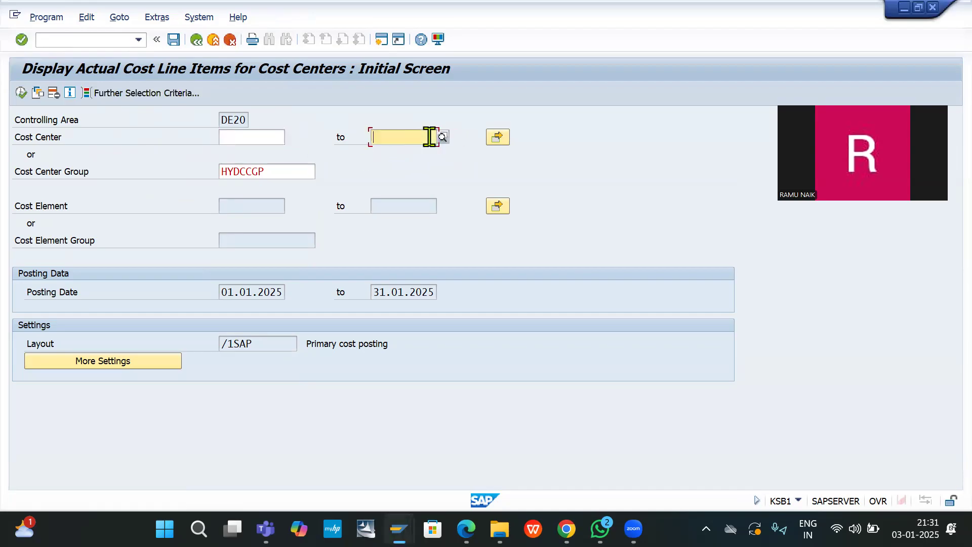
pyautogui.press('Return')
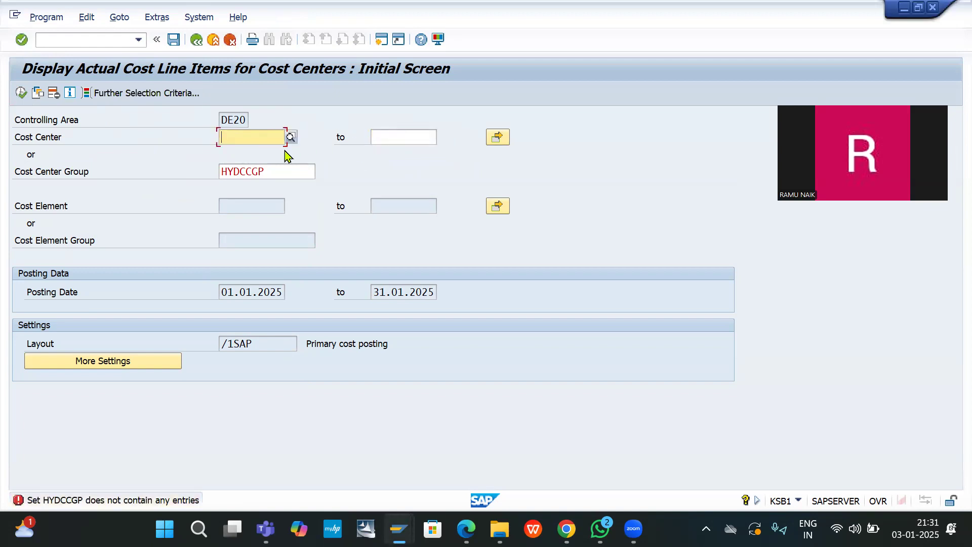
pyautogui.press('BackSpace')
pyautogui.click(325, 139)
# Step: Restart the line-item report with cost elements 400000 to 400080 and execute
pyautogui.click(87, 39)
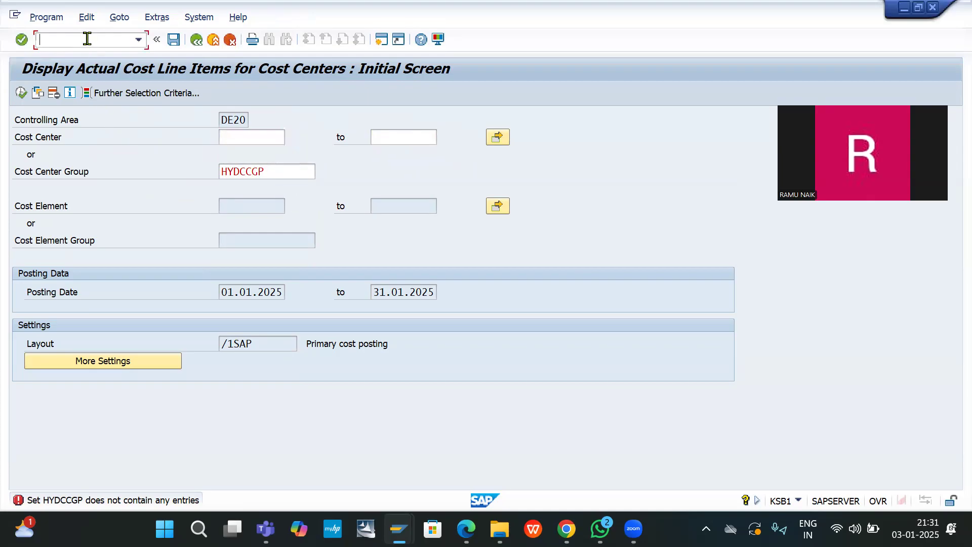
pyautogui.press('Down')
pyautogui.press('Return')
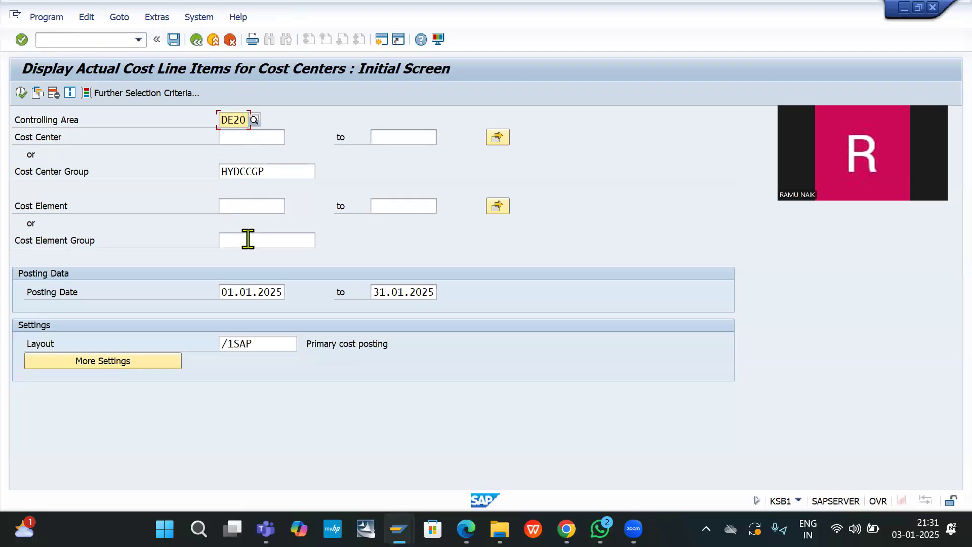
pyautogui.click(244, 206)
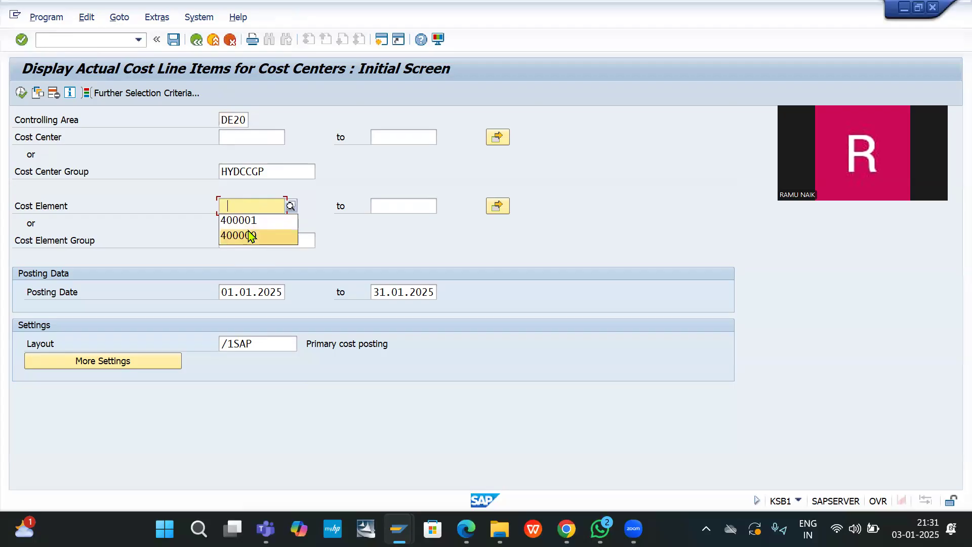
pyautogui.click(250, 235)
pyautogui.click(397, 210)
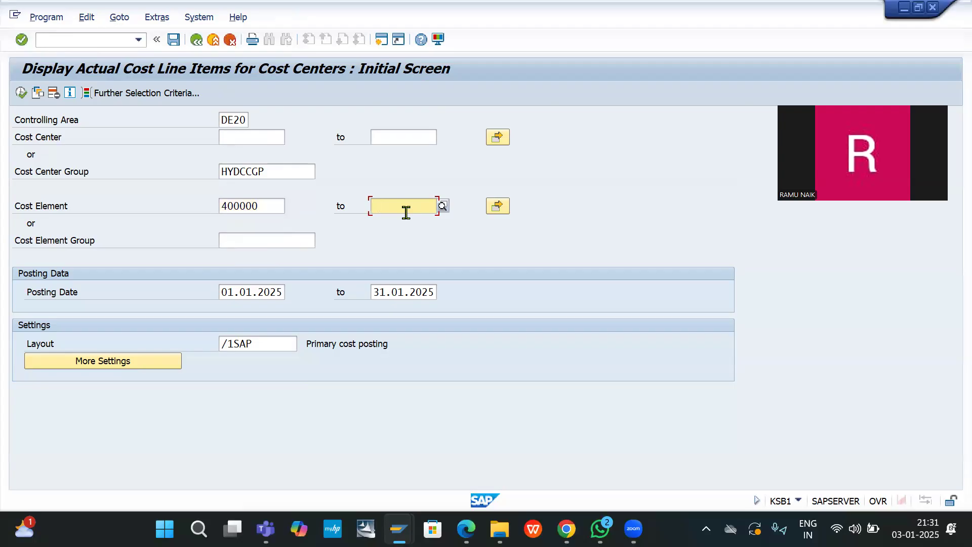
pyautogui.write('4')
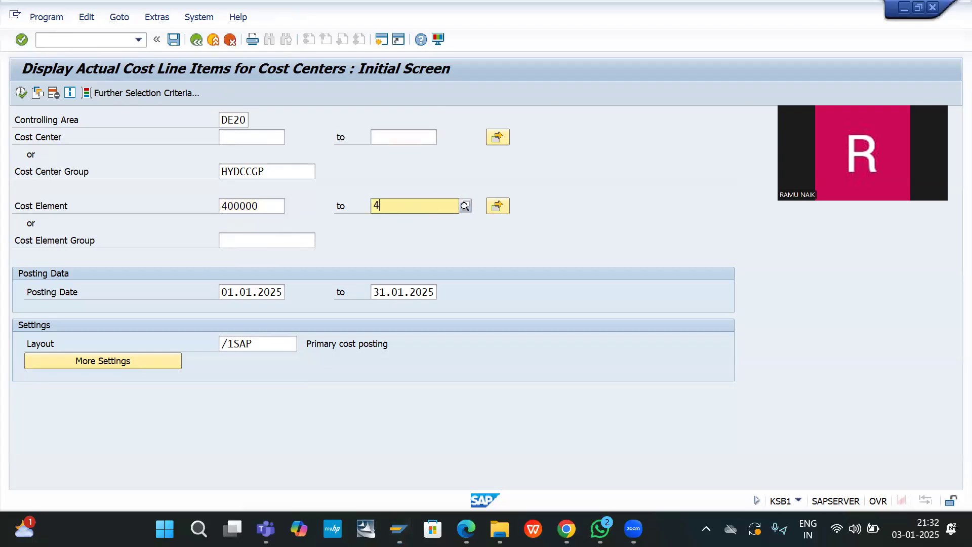
pyautogui.write('000')
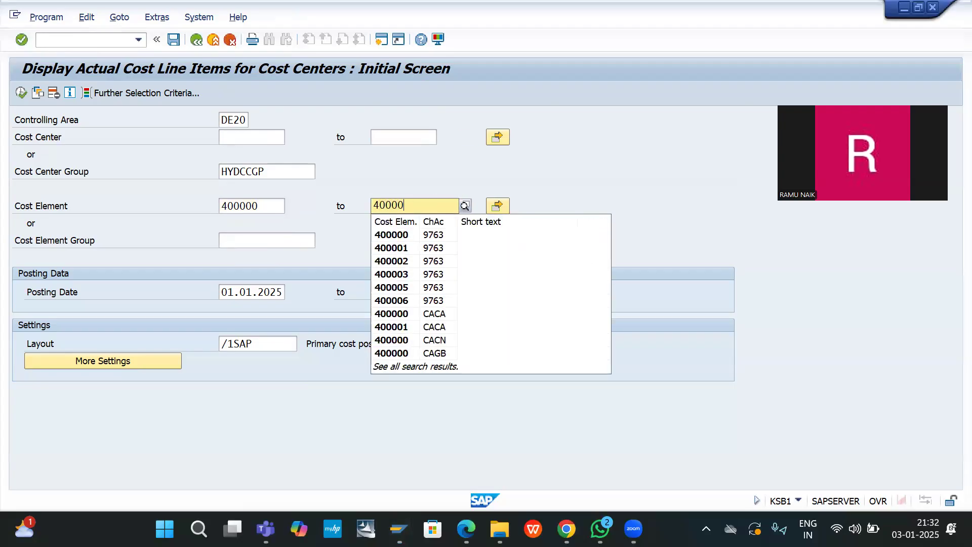
pyautogui.write('80')
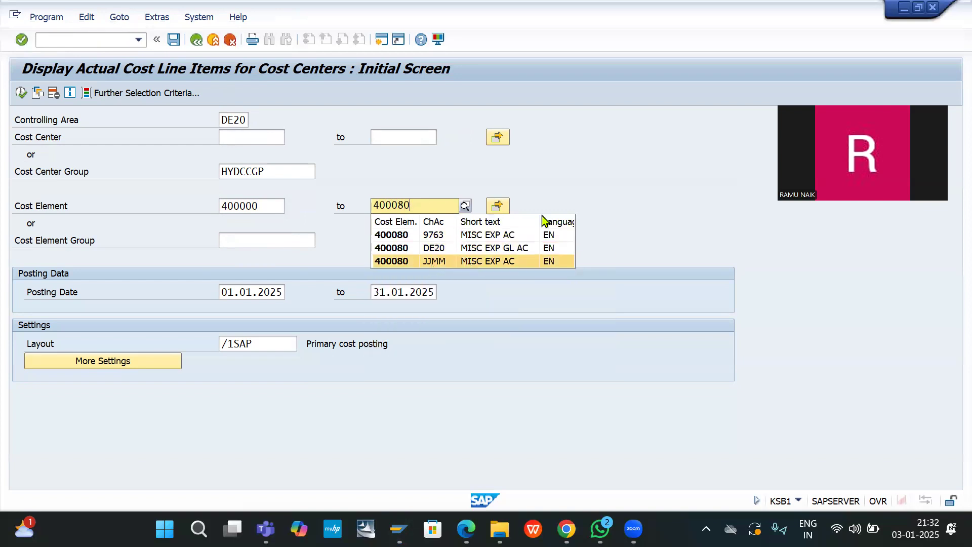
pyautogui.click(474, 251)
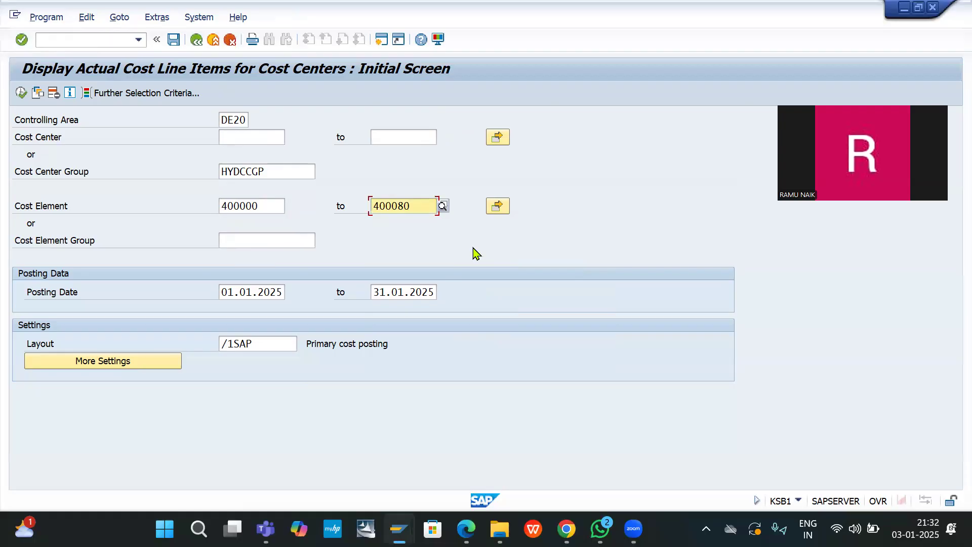
pyautogui.click(20, 94)
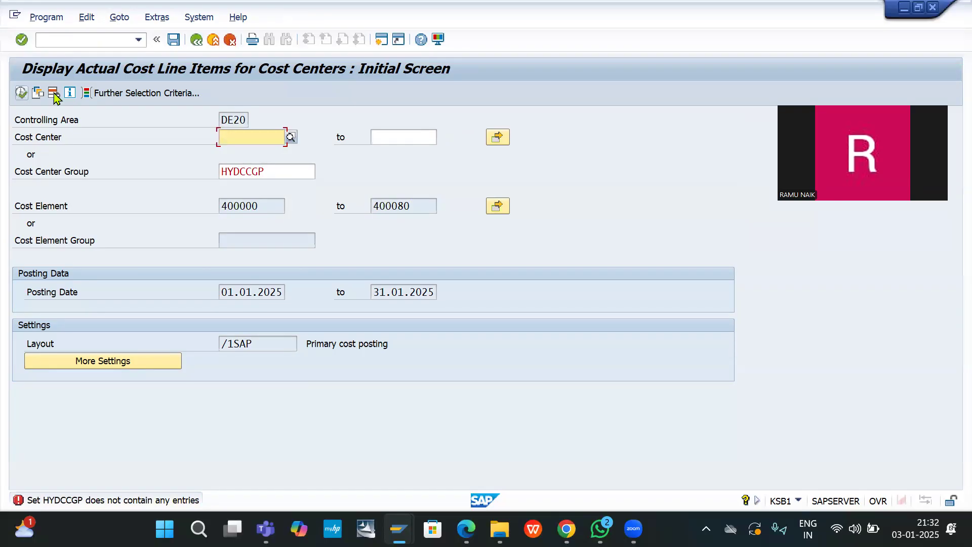
# Step: Pick cost center F100 from history and rerun the report
pyautogui.click(225, 137)
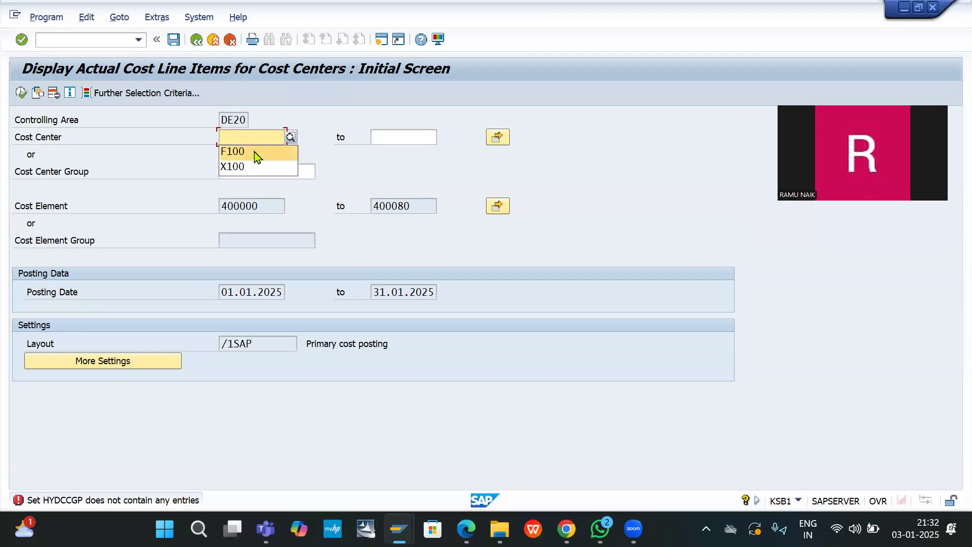
pyautogui.click(254, 153)
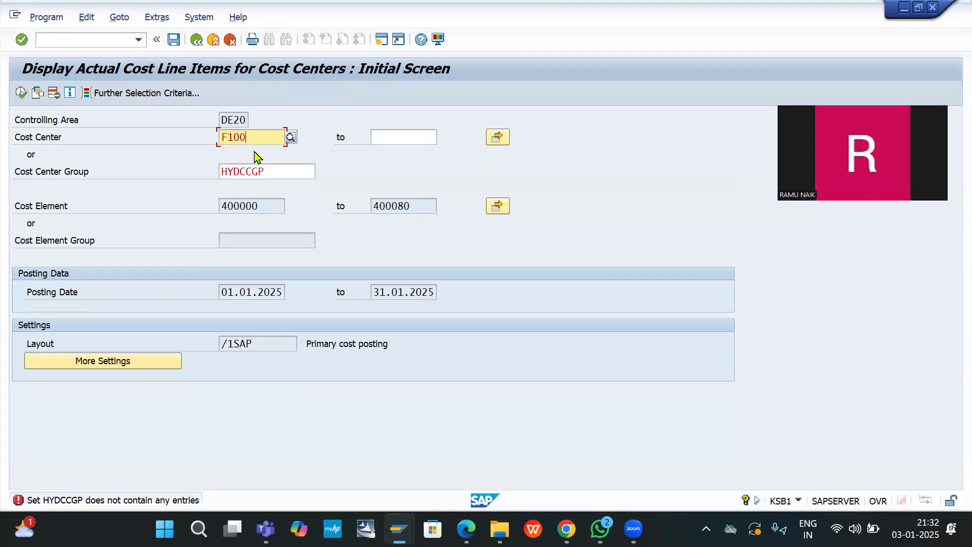
pyautogui.click(20, 94)
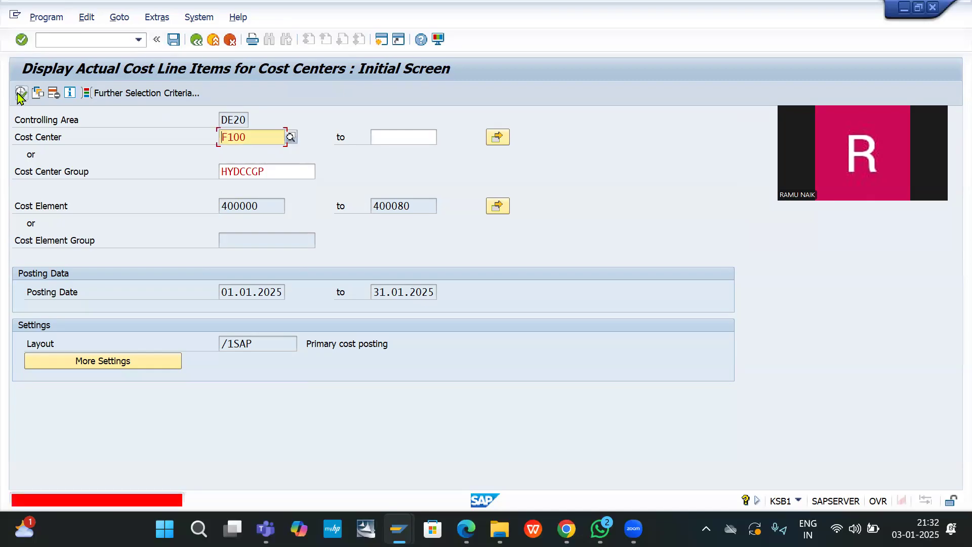
pyautogui.click(100, 35)
pyautogui.press('Down')
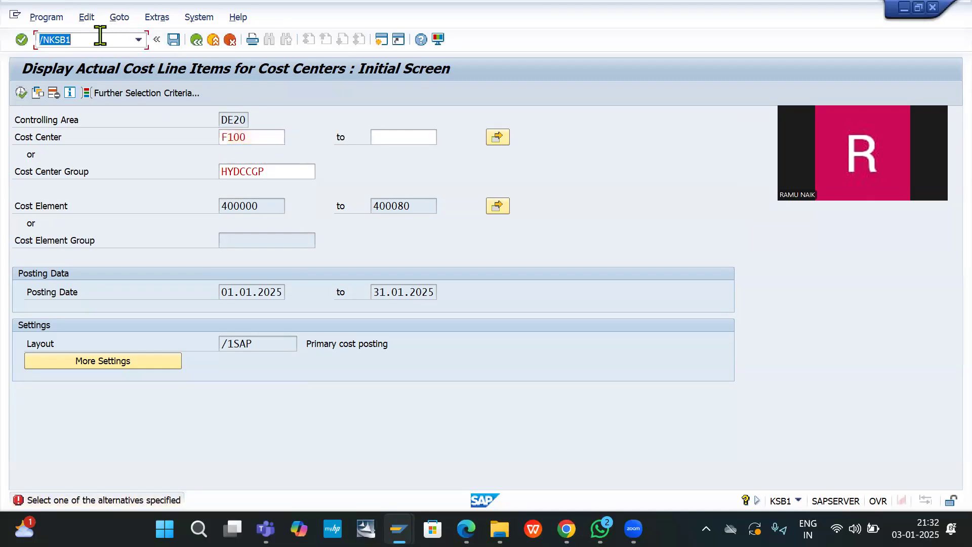
# Step: Open cost center group HYDCCGP via /NKSH1 and accept switching to change mode
pyautogui.press('Down')
pyautogui.press('Return')
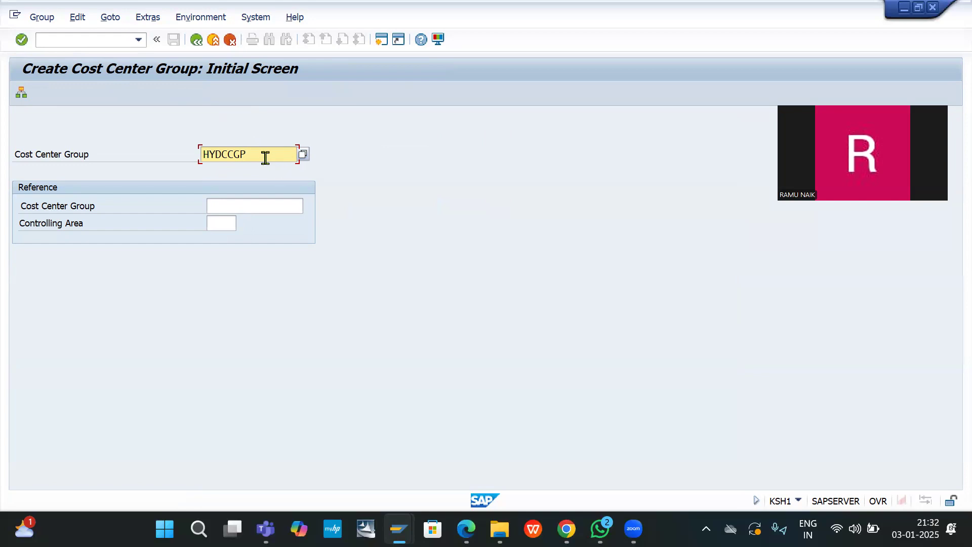
pyautogui.press('Return')
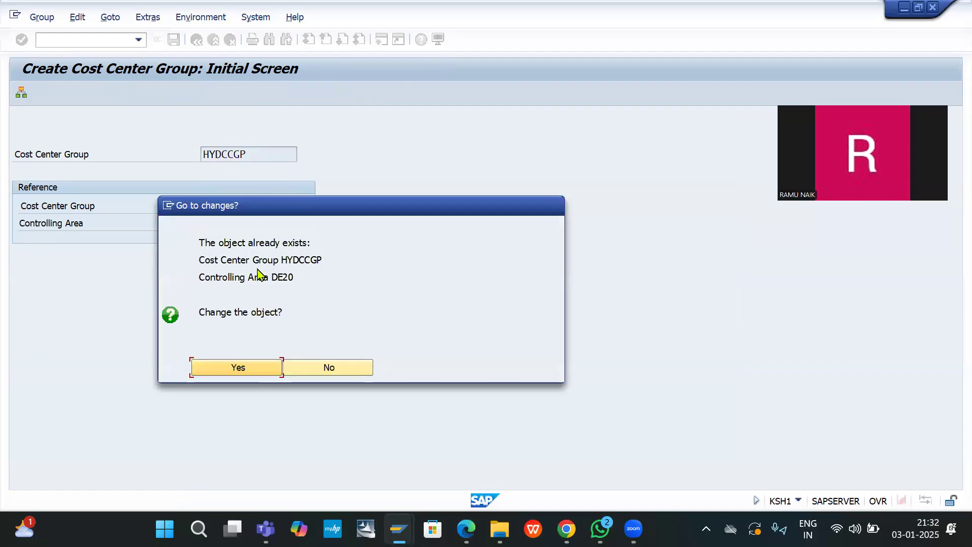
pyautogui.click(235, 369)
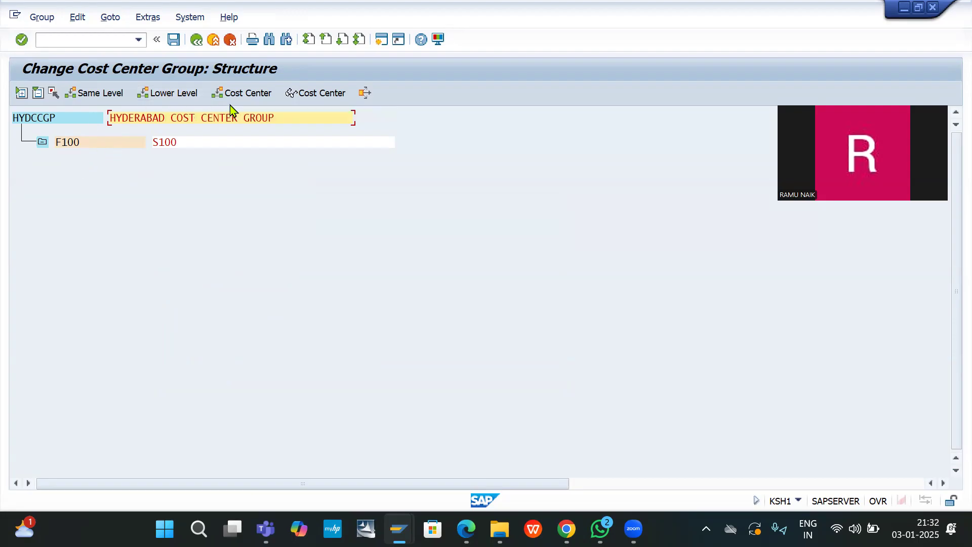
# Step: Add cost center range F100 to S100 to HYDCCGP, save, and return to the initial screen
pyautogui.click(242, 96)
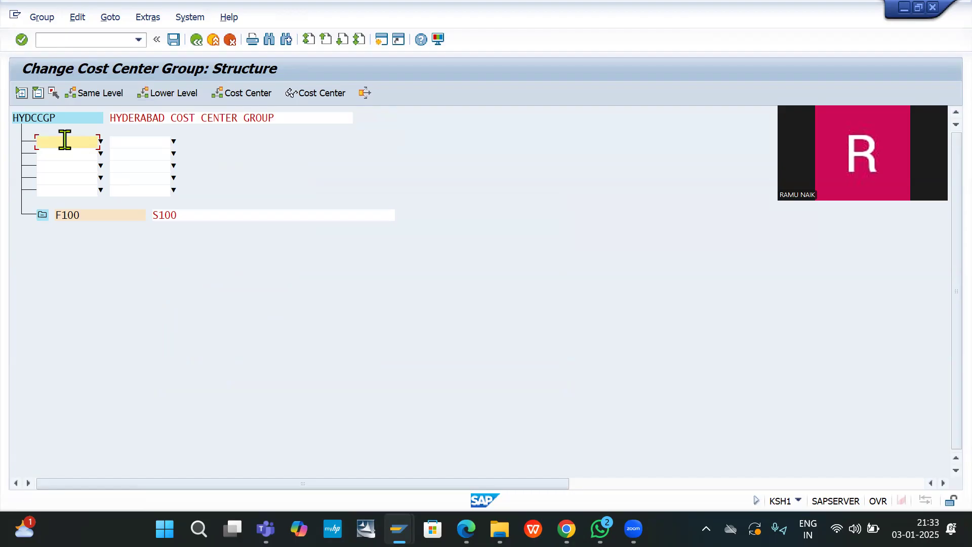
pyautogui.write('F100')
pyautogui.press('Tab')
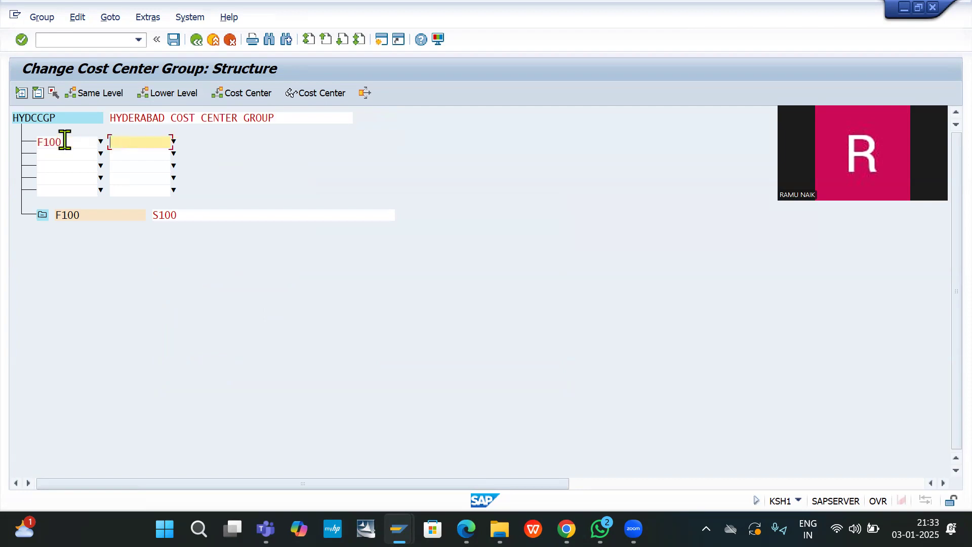
pyautogui.write('S100')
pyautogui.click(41, 218)
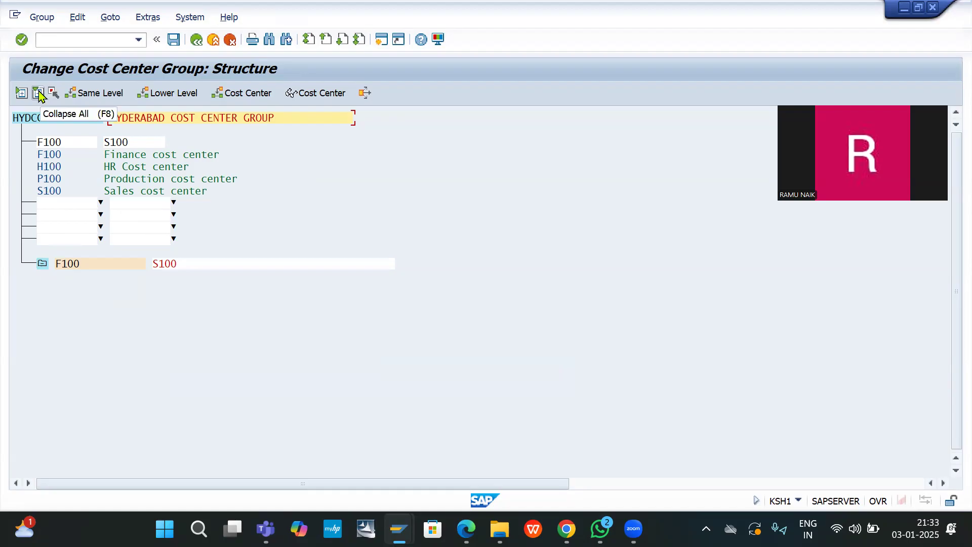
pyautogui.rightClick(71, 267)
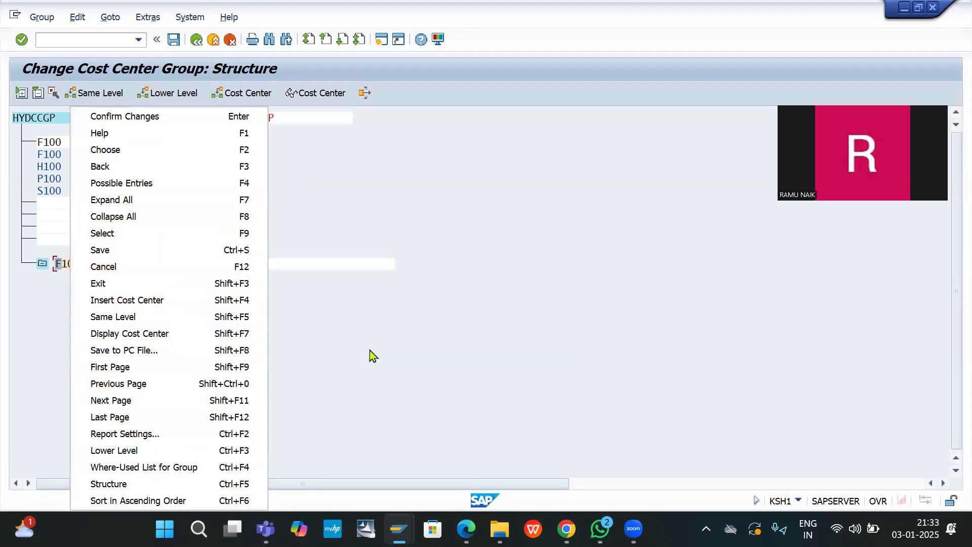
pyautogui.click(421, 342)
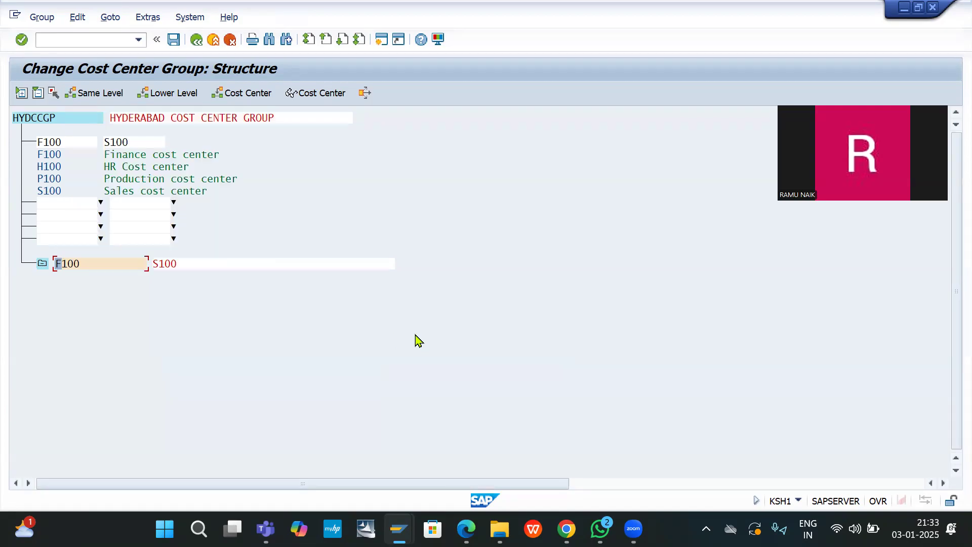
pyautogui.click(173, 42)
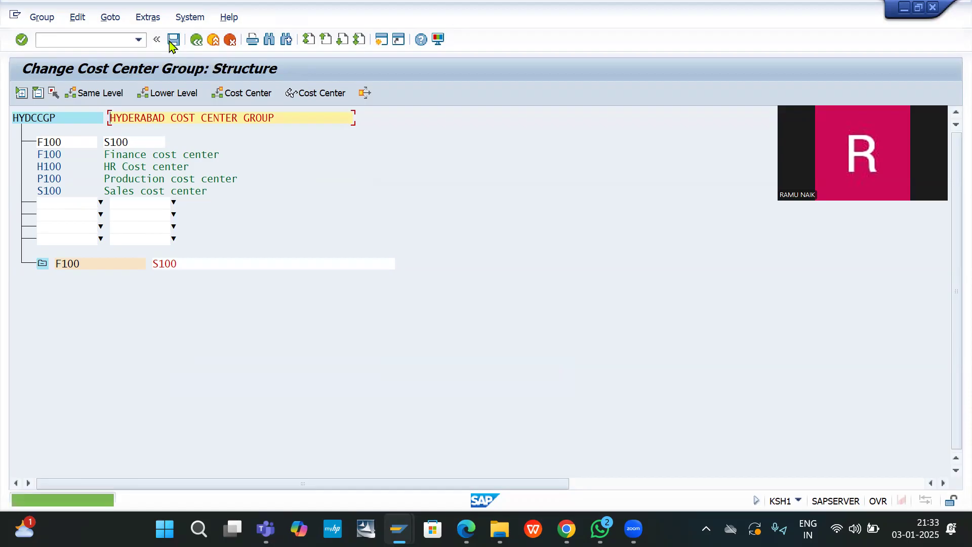
pyautogui.click(196, 41)
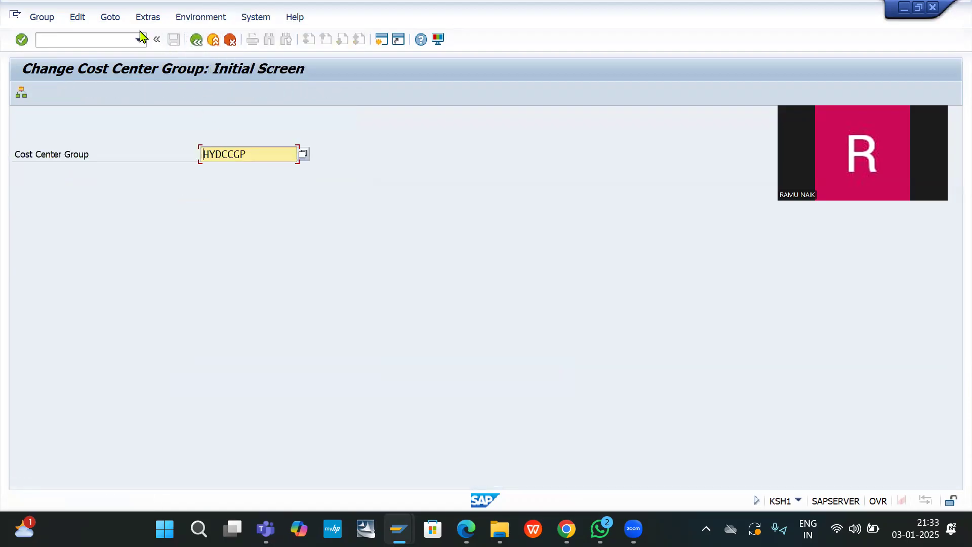
pyautogui.click(111, 36)
# Step: Open /NKSB1 and empty the single cost center so group HYDCCGP applies
pyautogui.press('Down')
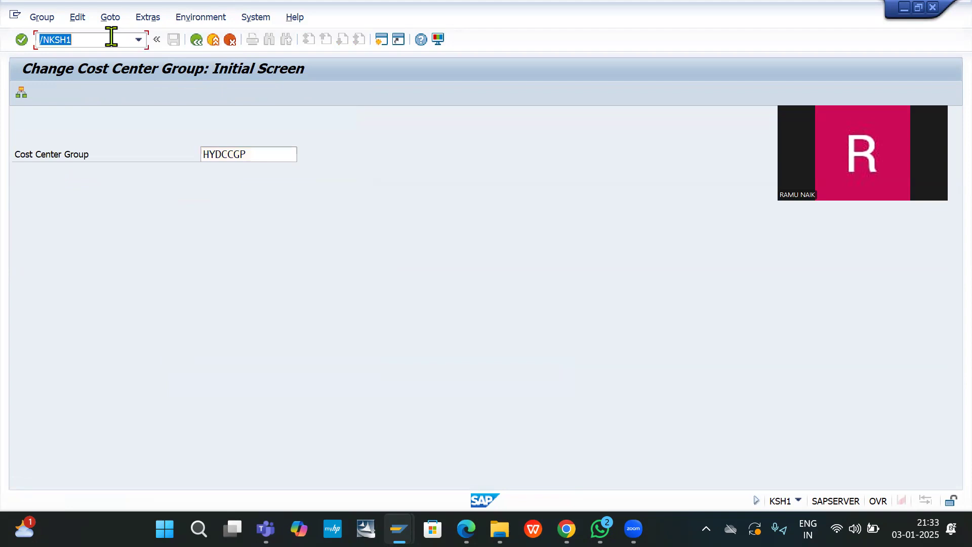
pyautogui.press('Down')
pyautogui.press('Return')
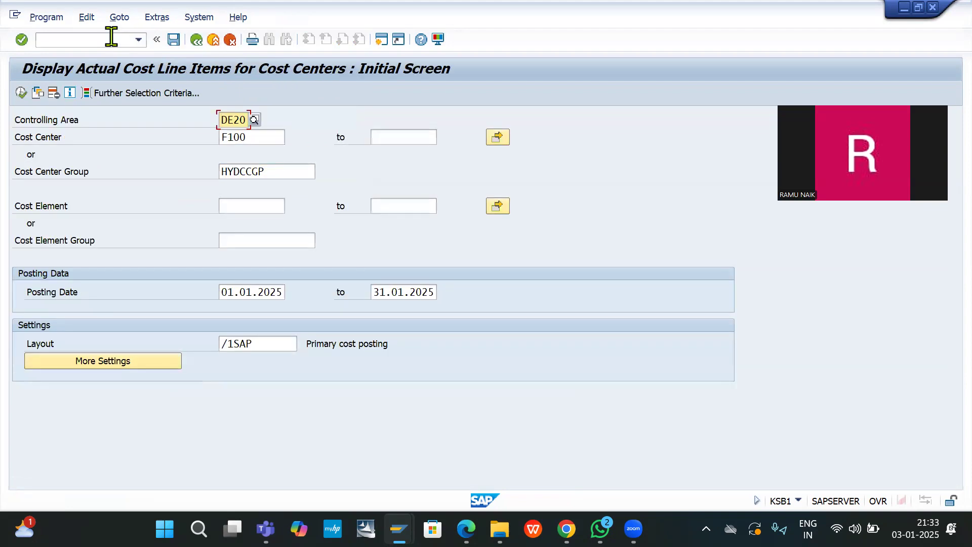
pyautogui.click(254, 137)
pyautogui.press('BackSpace')
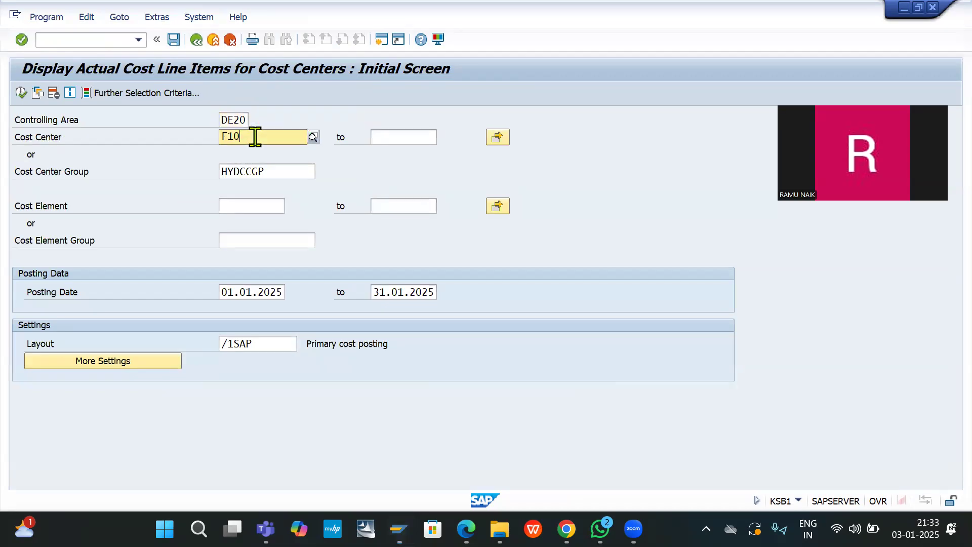
pyautogui.press('BackSpace')
pyautogui.press('BackSpace')
pyautogui.press('BackSpace')
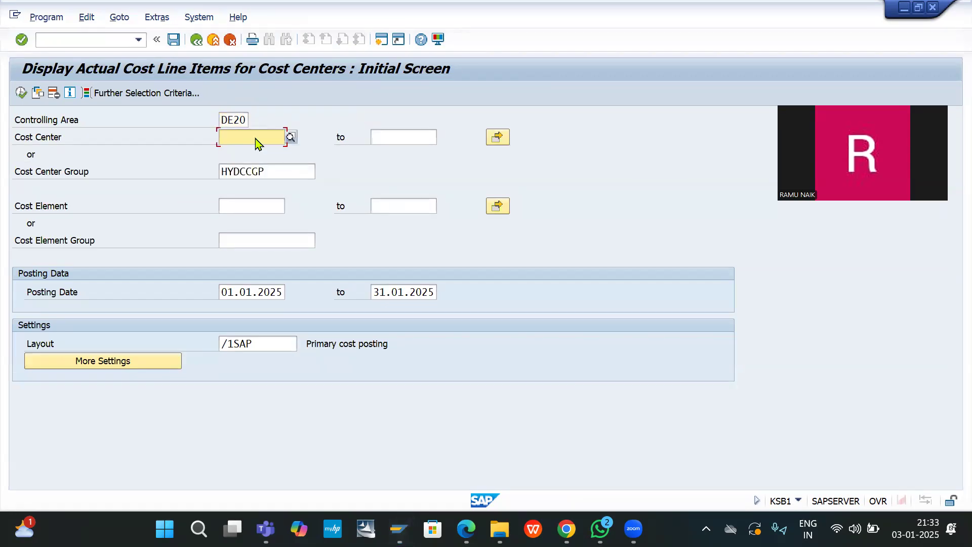
# Step: Run the report for cost elements 400000 to 400080 and review the 780.000,00 INR total
pyautogui.click(249, 201)
pyautogui.write('N')
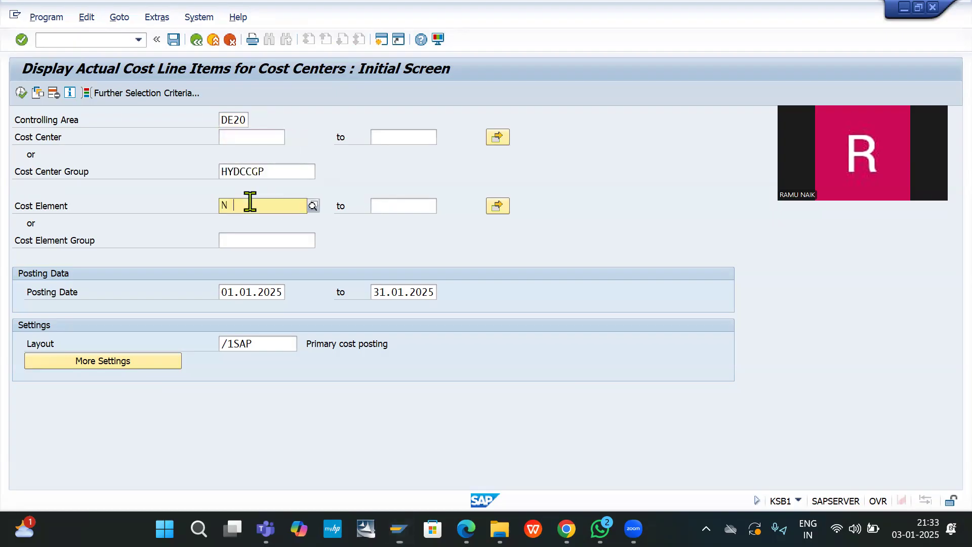
pyautogui.press('BackSpace')
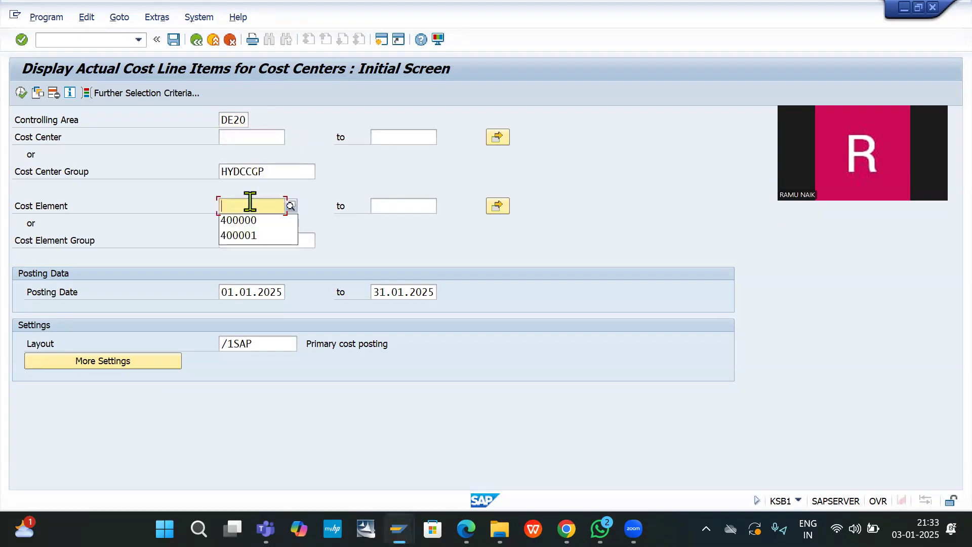
pyautogui.click(253, 223)
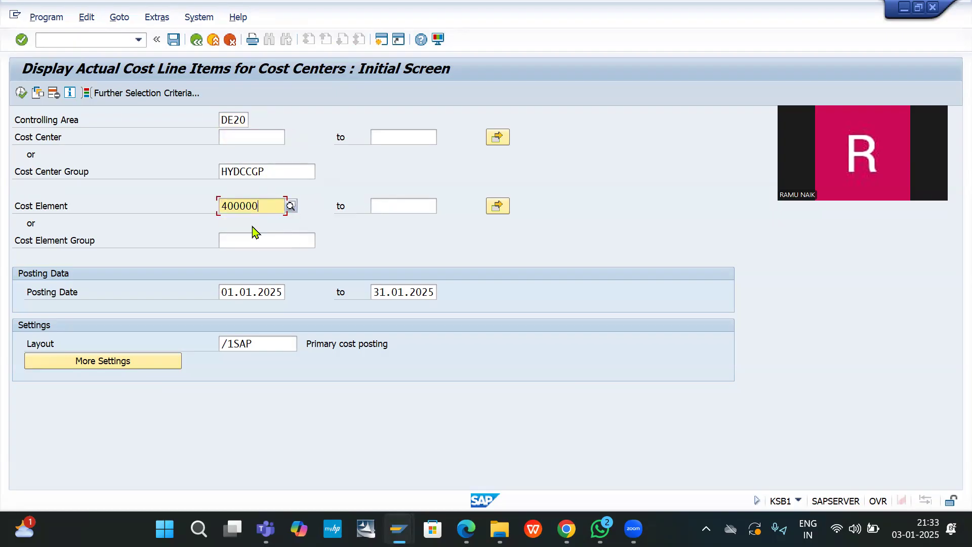
pyautogui.press('Tab')
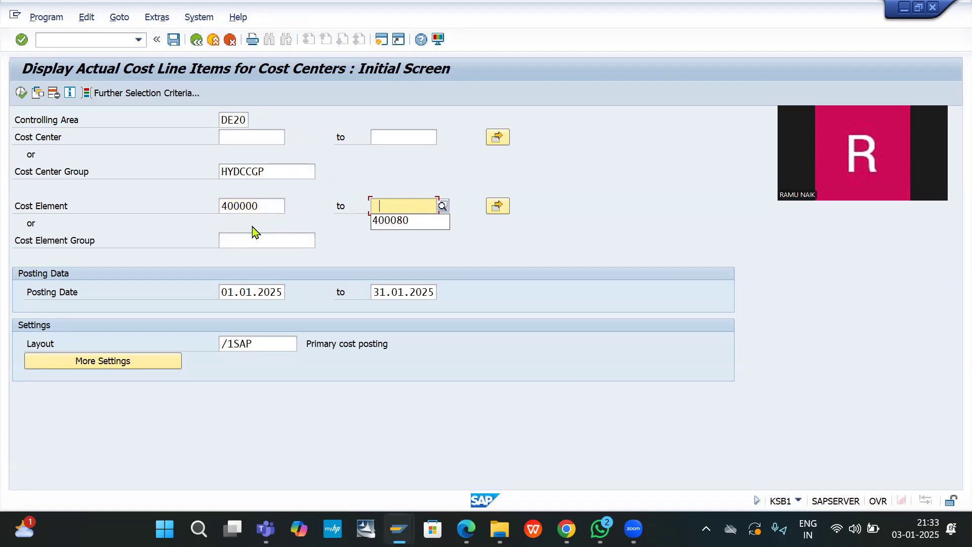
pyautogui.click(411, 228)
pyautogui.click(20, 91)
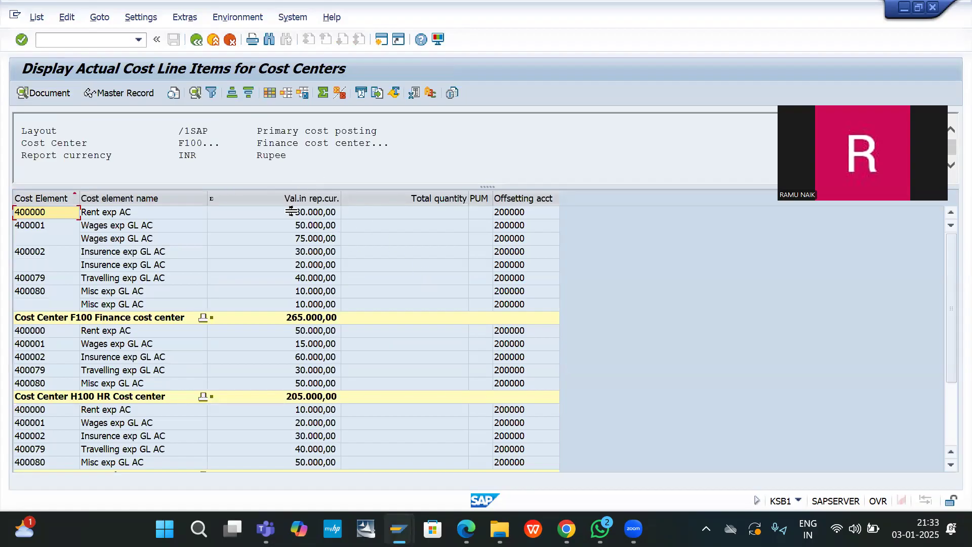
pyautogui.scroll(-3, 205, 272)
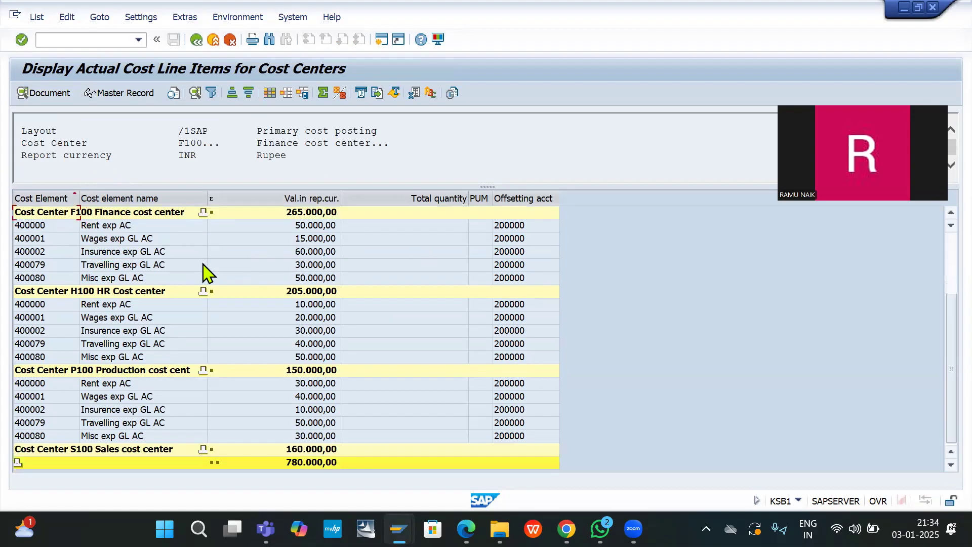
pyautogui.scroll(3, 205, 272)
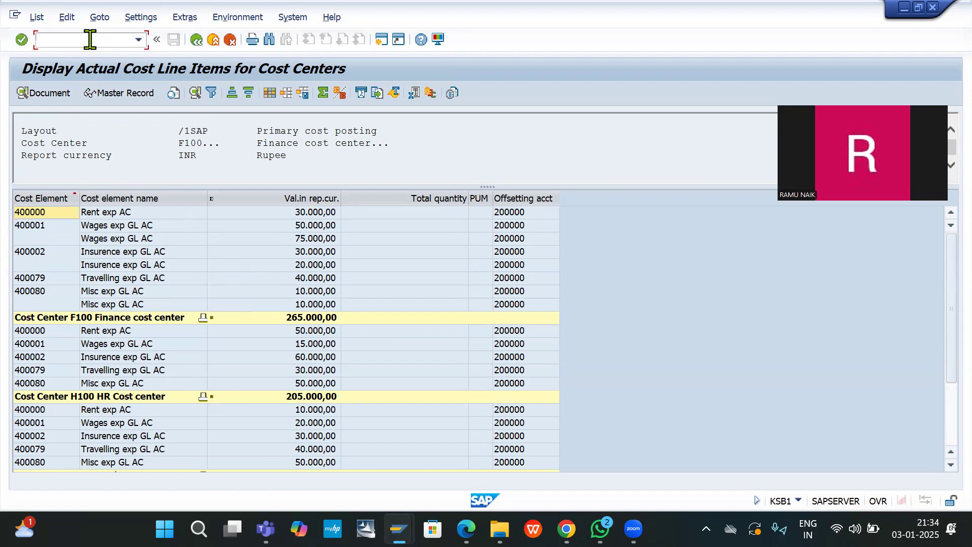
pyautogui.press('Down')
# Step: Return to the KSB1 line-items selection screen with group HYDCCGP still filled in
pyautogui.press('Return')
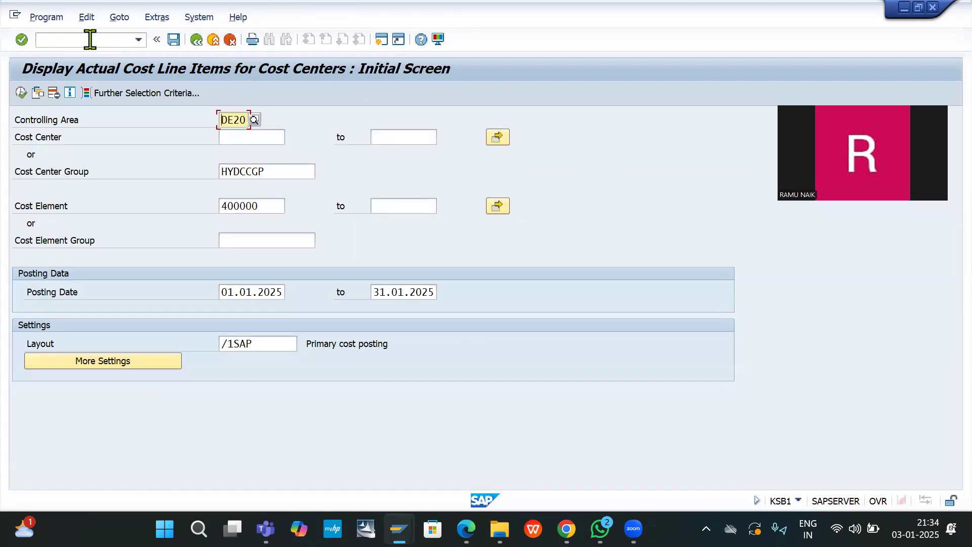
pyautogui.doubleClick(273, 167)
pyautogui.hotkey('ctrl', 'c')
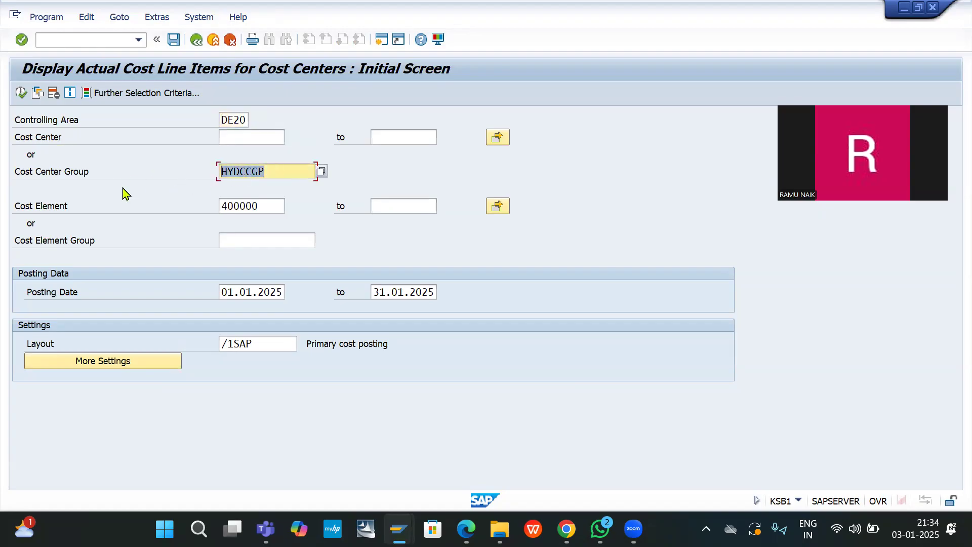
pyautogui.press('Return')
# Step: Recall transaction /NS_ALR_87013611 from the command-field history
pyautogui.click(59, 35)
pyautogui.write('/N')
pyautogui.press('Down')
pyautogui.press('Down')
pyautogui.press('Down')
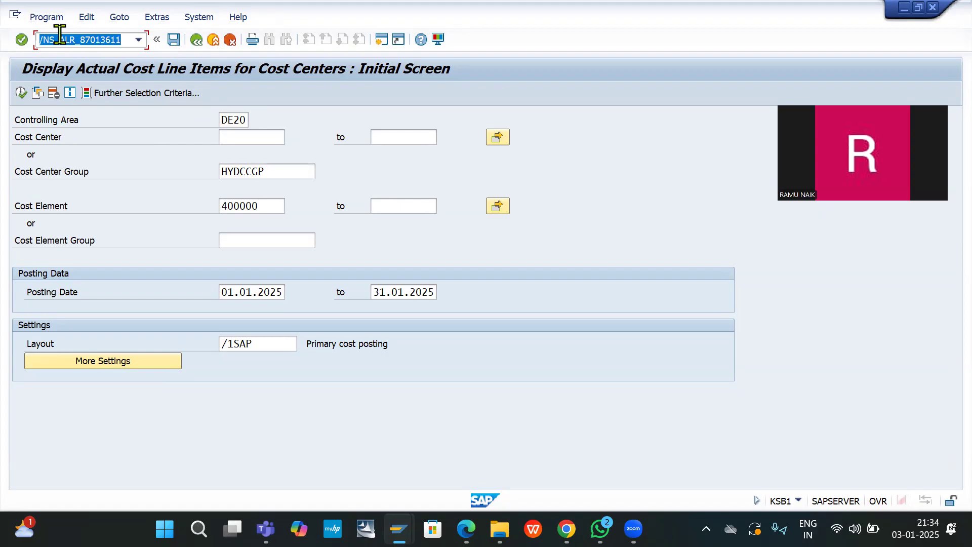
# Step: On the Actual/Plan/Variance selection screen, enter the value range 400000 to 400080
pyautogui.press('Return')
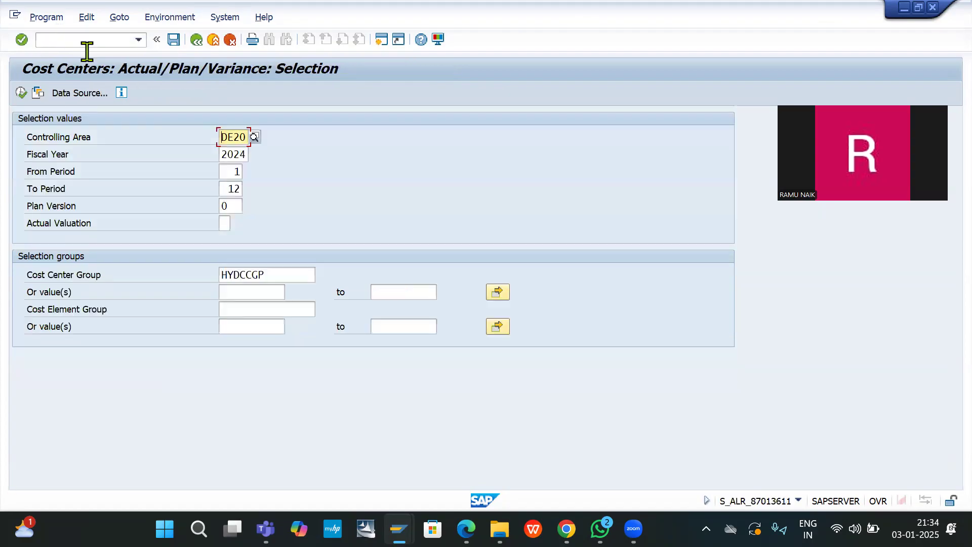
pyautogui.click(245, 294)
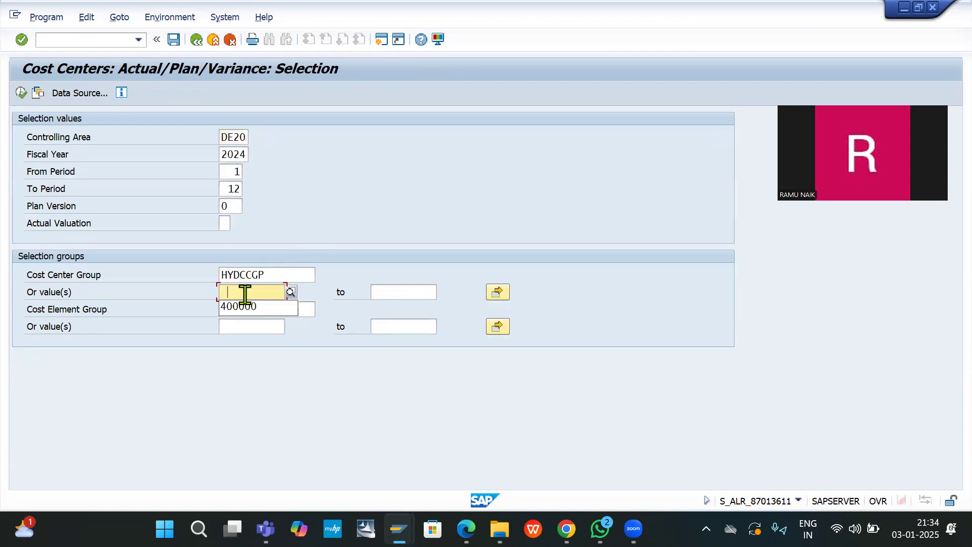
pyautogui.click(248, 310)
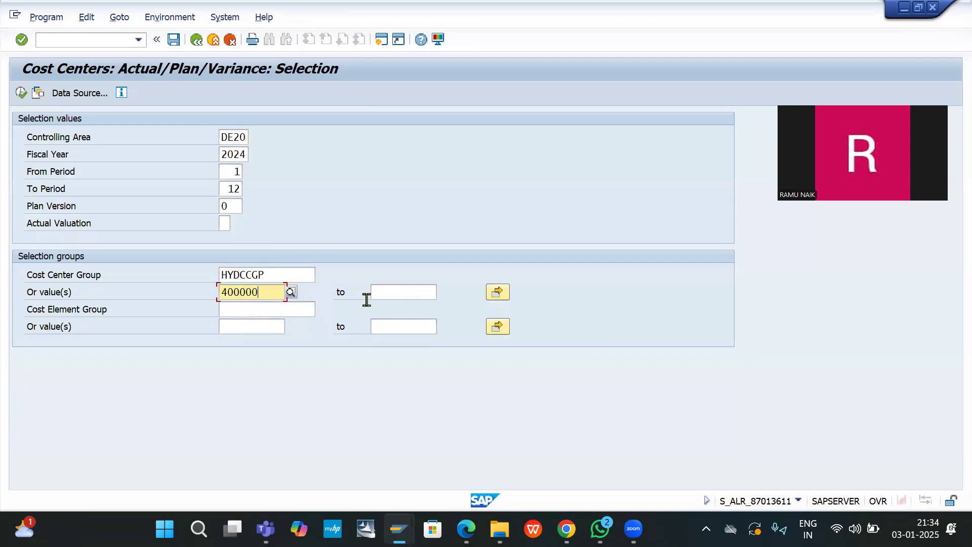
pyautogui.click(396, 292)
pyautogui.click(405, 310)
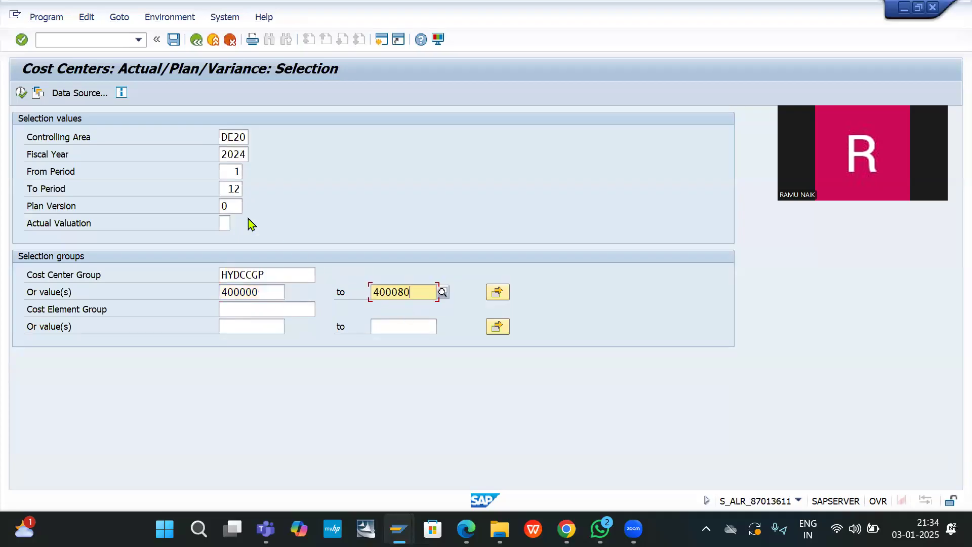
# Step: Set From Period and To Period to 10 and execute, getting the group-or-values error
pyautogui.click(228, 172)
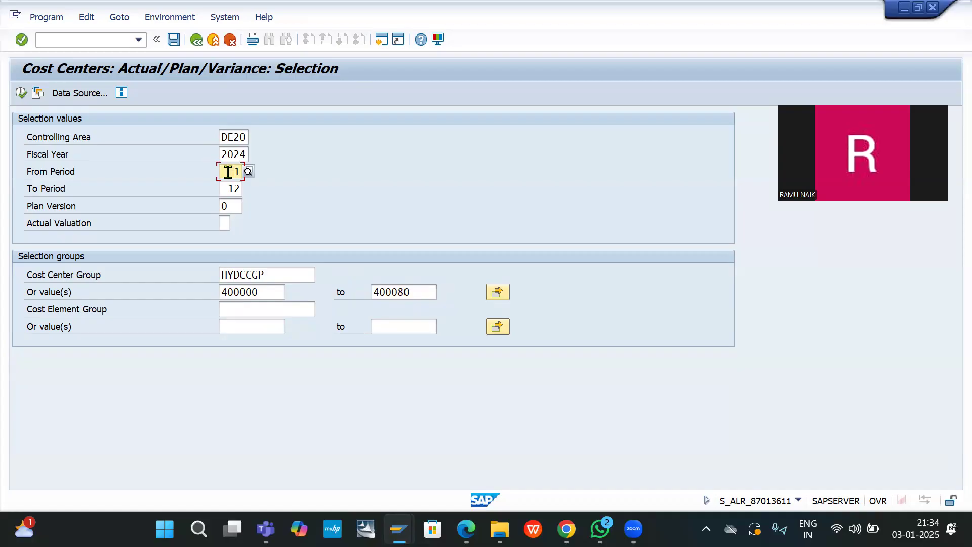
pyautogui.click(229, 172)
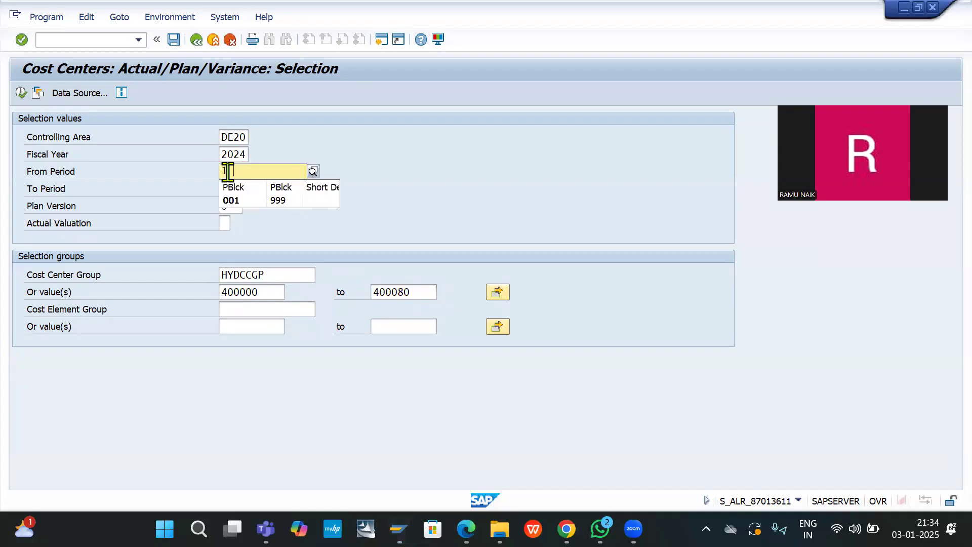
pyautogui.write('0')
pyautogui.press('BackSpace')
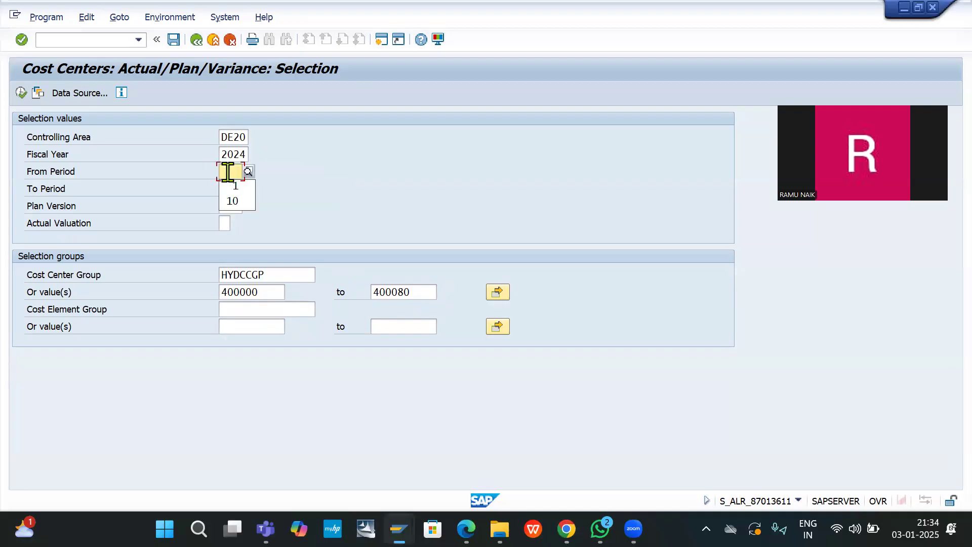
pyautogui.write('0')
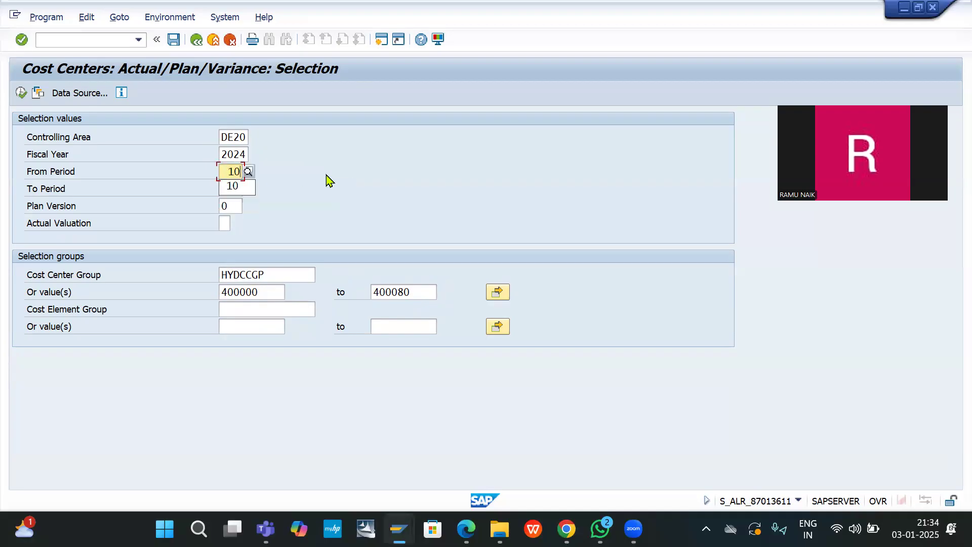
pyautogui.press('Tab')
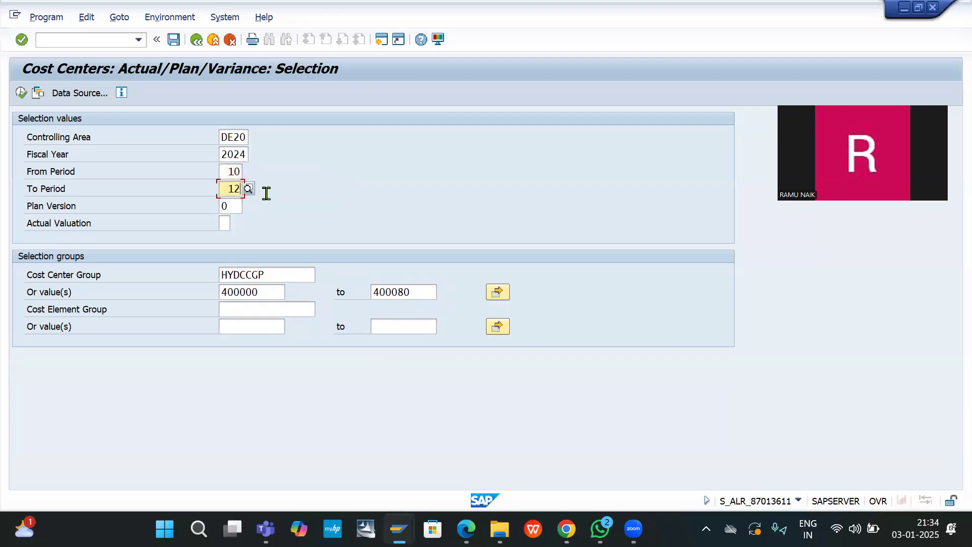
pyautogui.write('11')
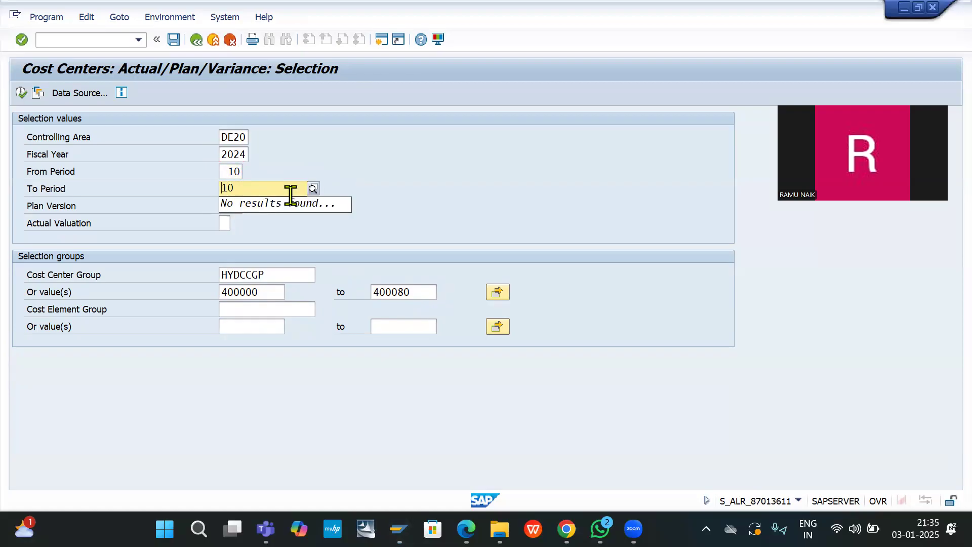
pyautogui.press('Return')
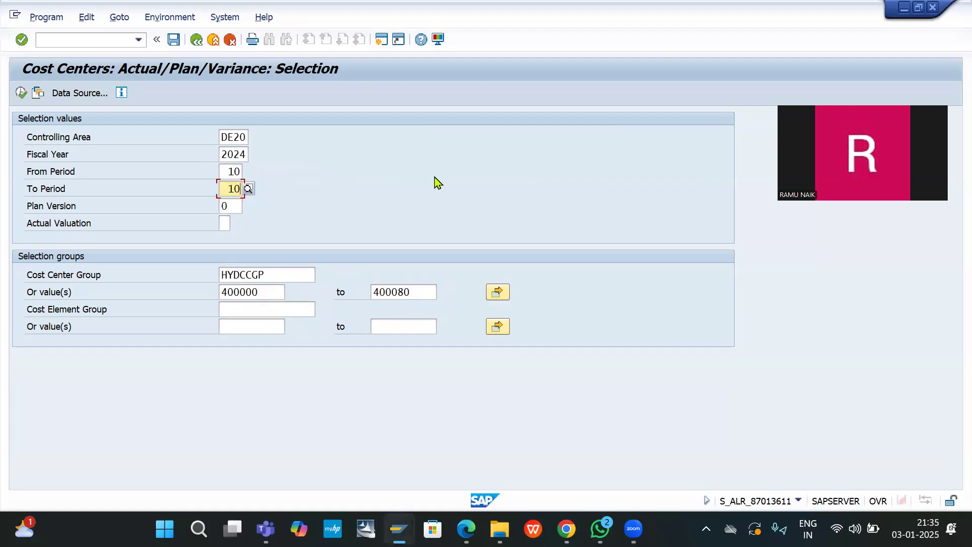
pyautogui.press('F8')
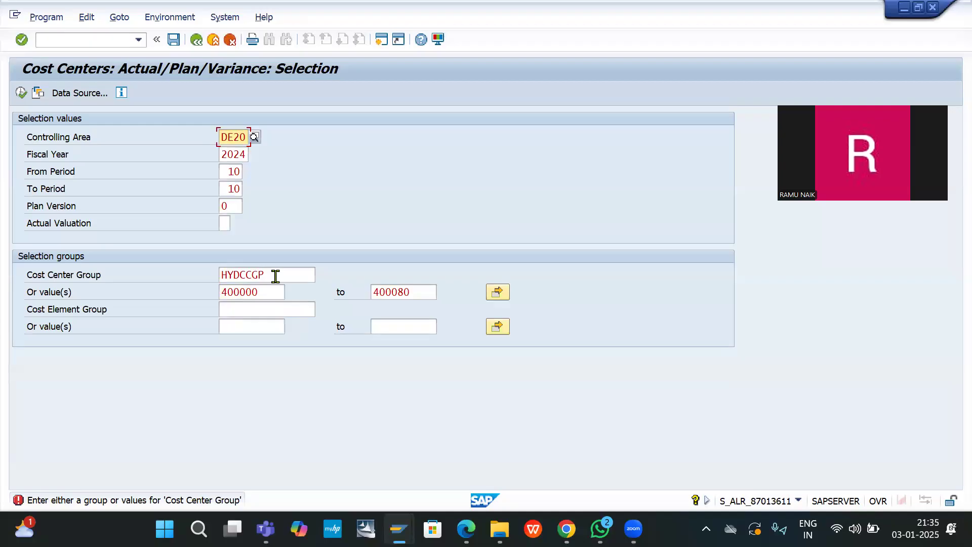
# Step: Remove 400000 from the cost center range and enter it as the cost element range start
pyautogui.moveTo(269, 290); pyautogui.dragTo(191, 293)
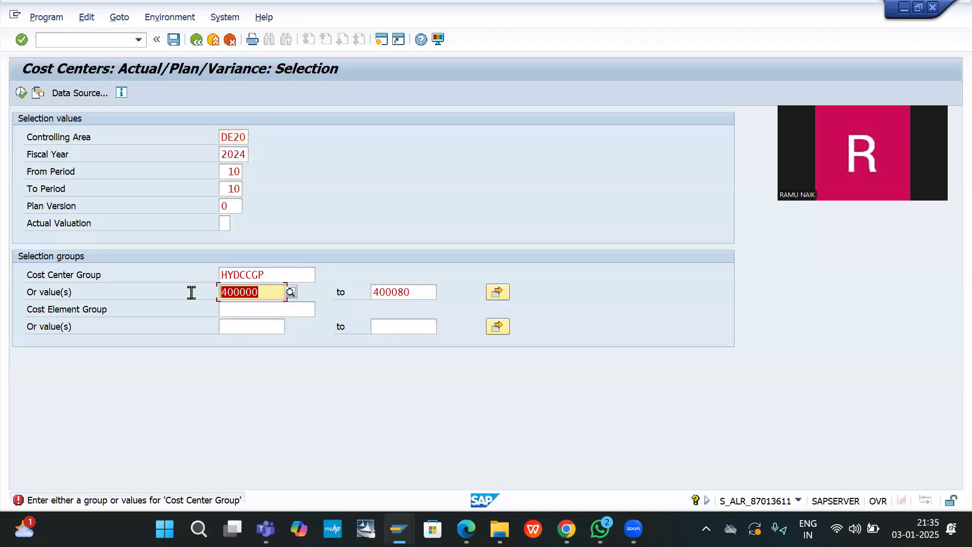
pyautogui.press('Delete')
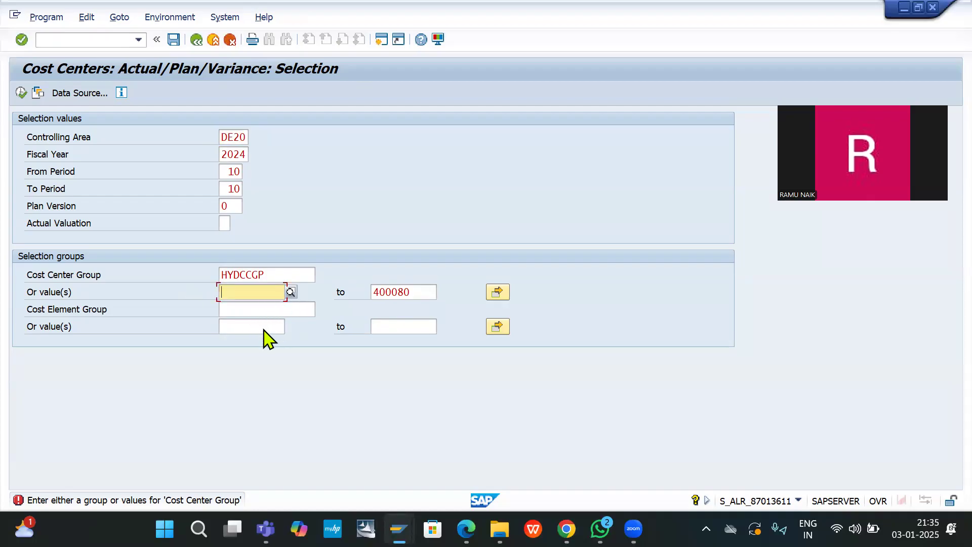
pyautogui.click(261, 330)
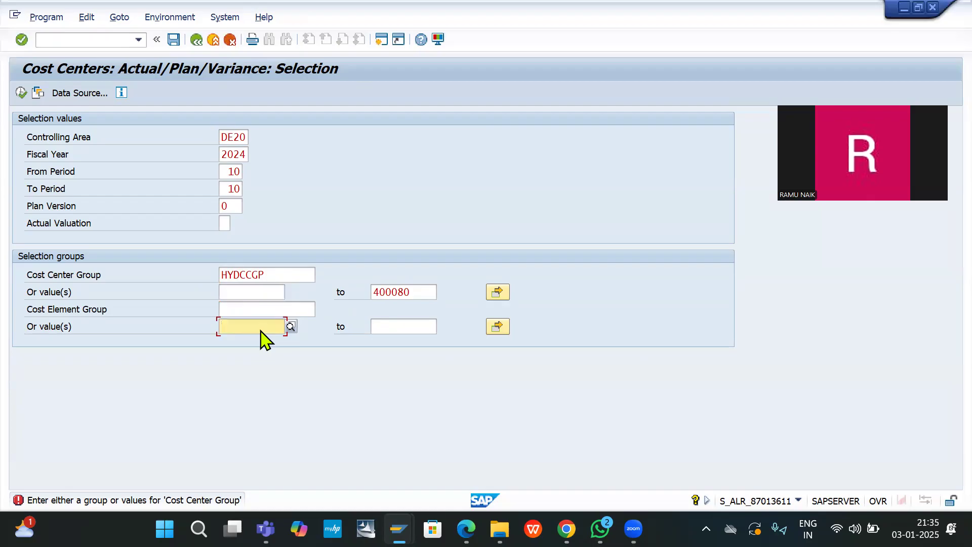
pyautogui.hotkey('ctrl', 'v')
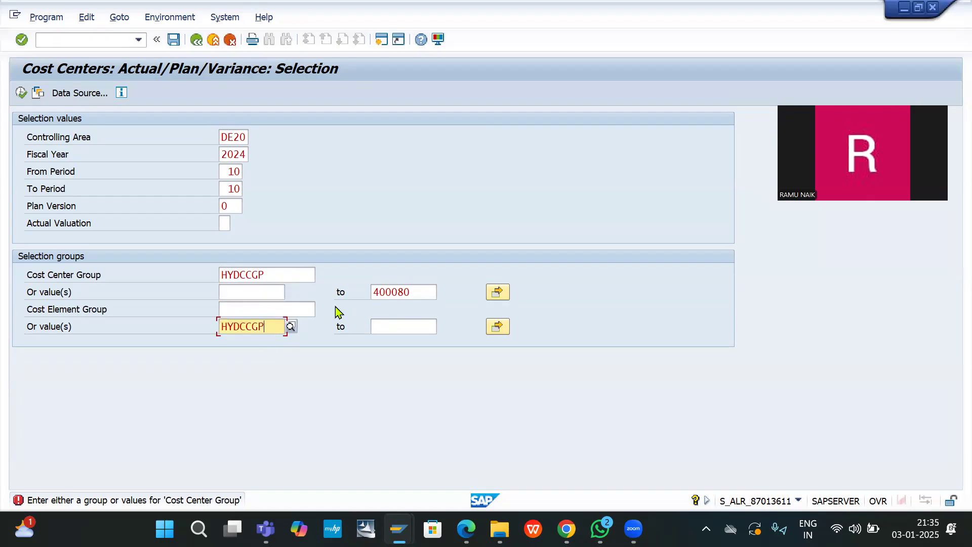
pyautogui.press('BackSpace')
pyautogui.press('BackSpace')
pyautogui.press('BackSpace')
pyautogui.press('BackSpace')
pyautogui.press('BackSpace')
pyautogui.press('BackSpace')
pyautogui.press('BackSpace')
pyautogui.press('Down')
pyautogui.press('Return')
# Step: Set the cost element range end to 400080, clear the cost center range end, and run the report
pyautogui.press('Tab')
pyautogui.press('BackSpace')
pyautogui.press('Down')
pyautogui.press('Return')
pyautogui.doubleClick(412, 291)
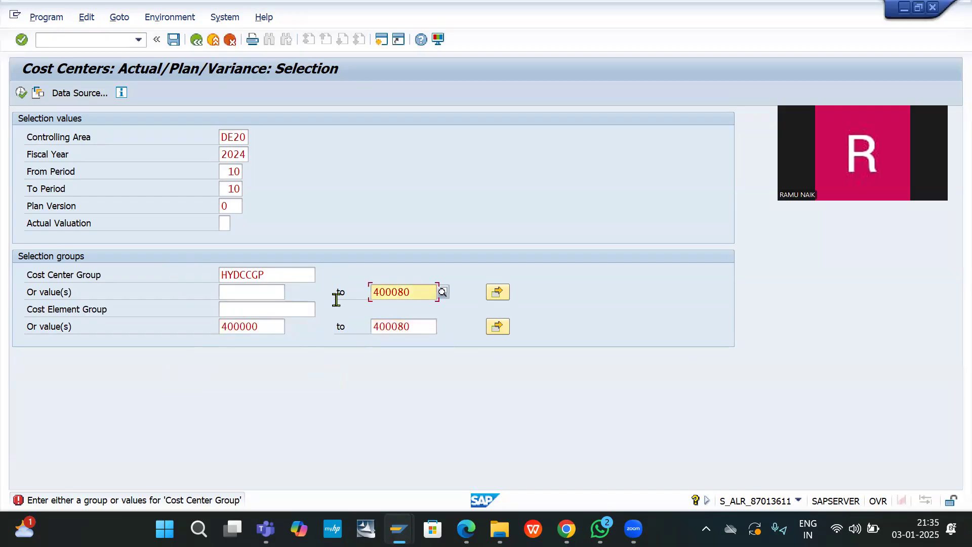
pyautogui.press('BackSpace')
pyautogui.click(20, 95)
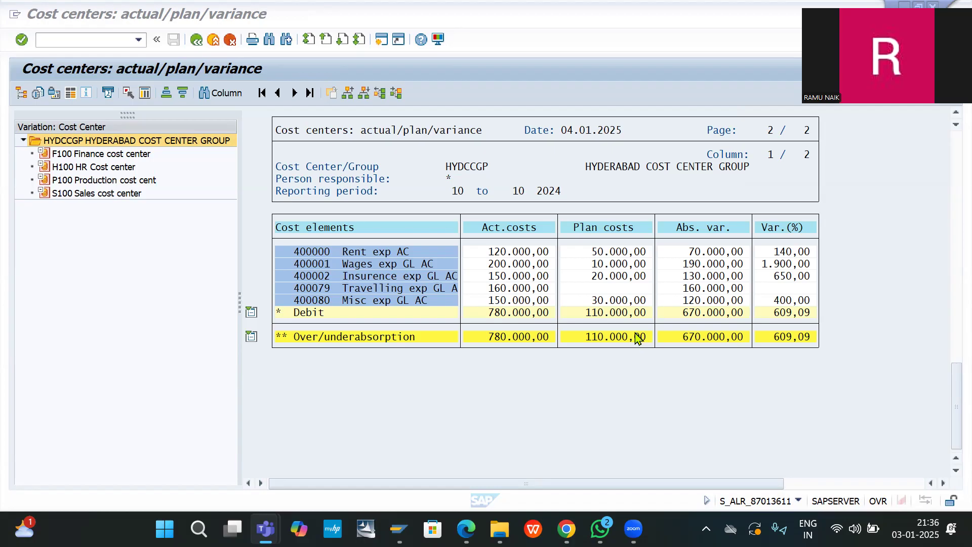
# Step: Scroll the report output to review the header and cost element totals, actual 780.000,00 versus plan 110.000,00
pyautogui.scroll(3, 571, 281)
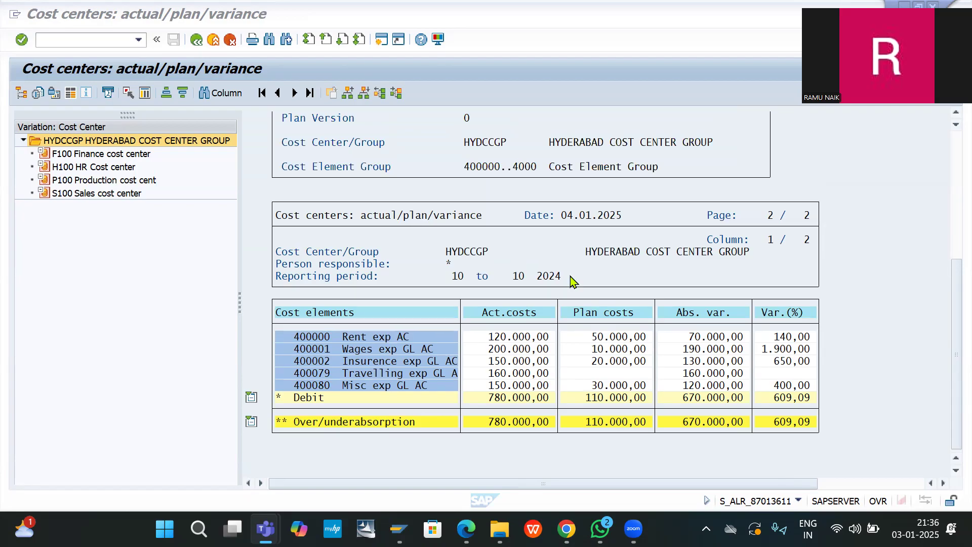
pyautogui.scroll(1, 571, 281)
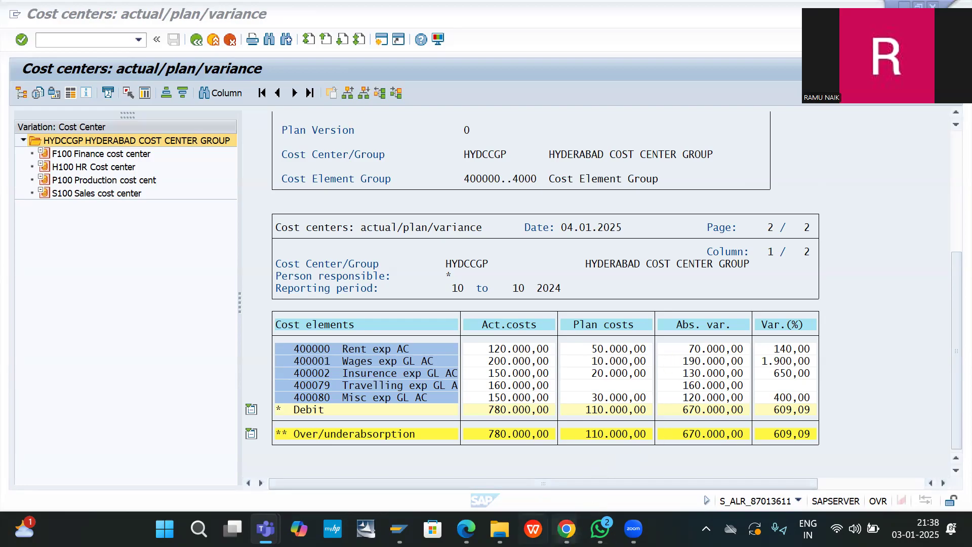
# Step: Mute one participant in the Teams meeting, then return to the SAP report
pyautogui.moveTo(465, 527)
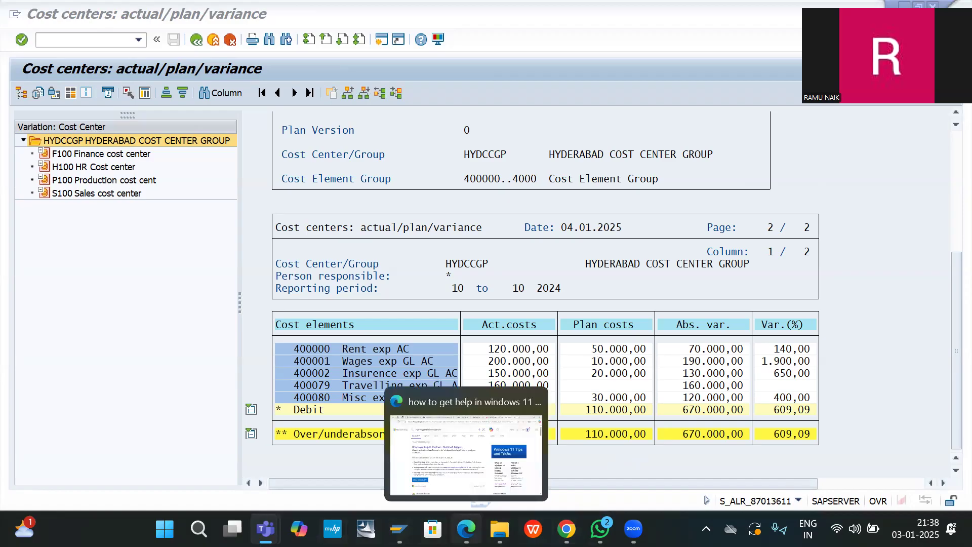
pyautogui.moveTo(266, 529)
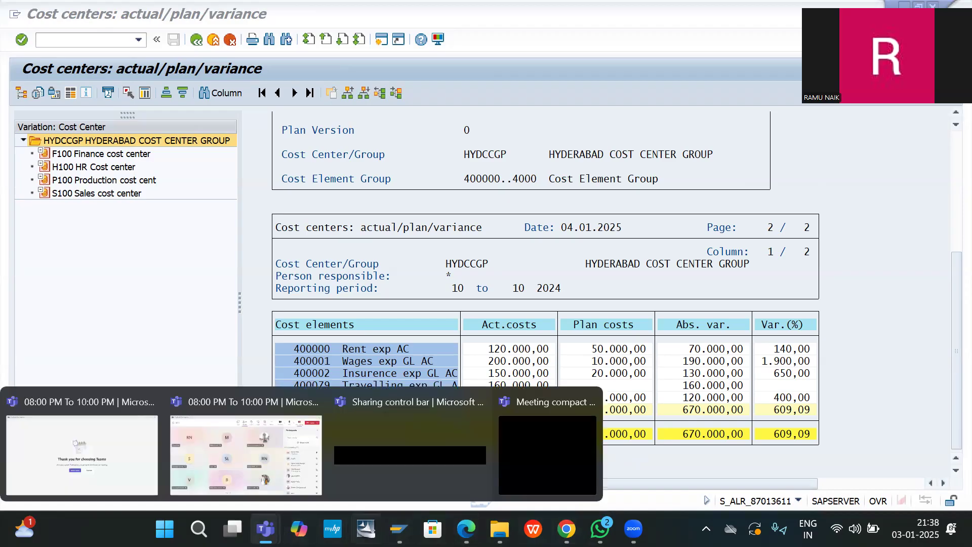
pyautogui.click(267, 466)
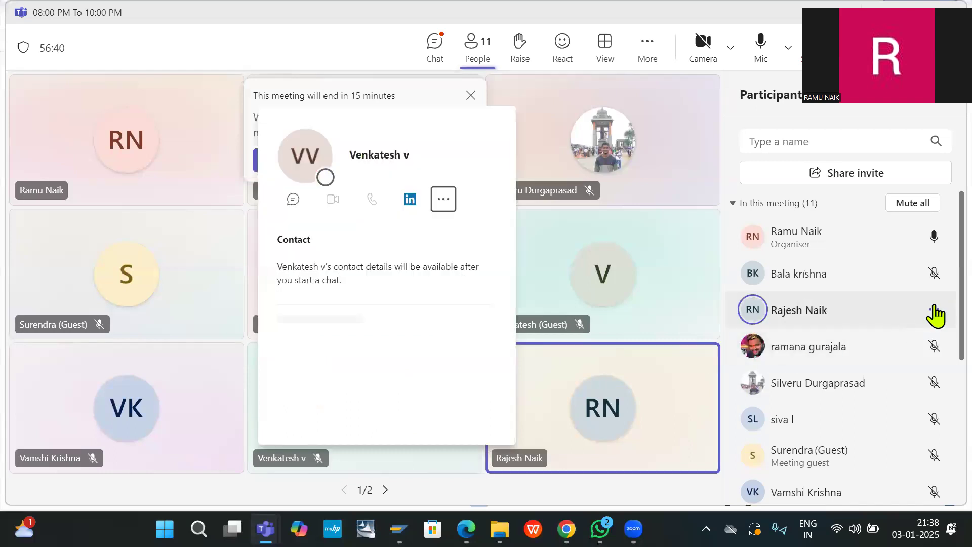
pyautogui.click(934, 311)
pyautogui.click(876, 339)
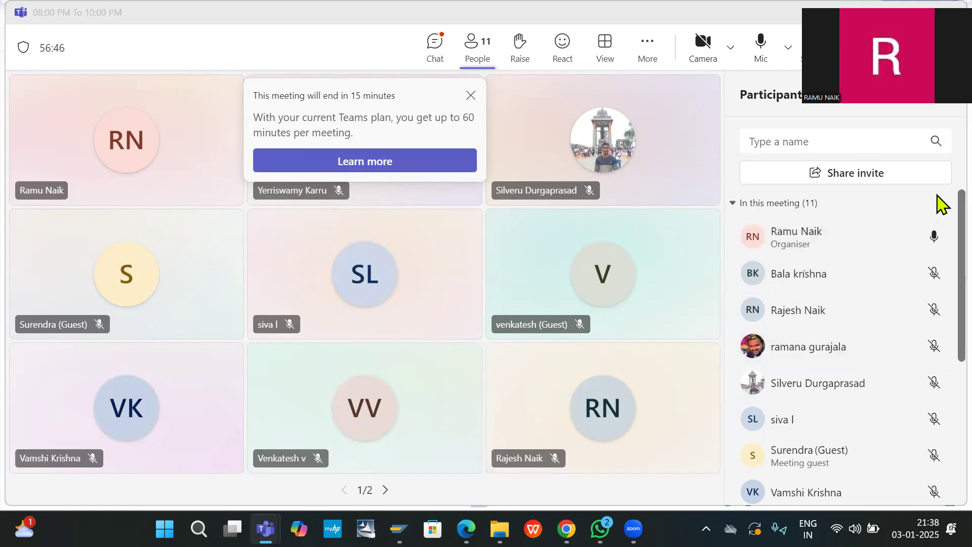
pyautogui.hotkey('alt', 'Tab')
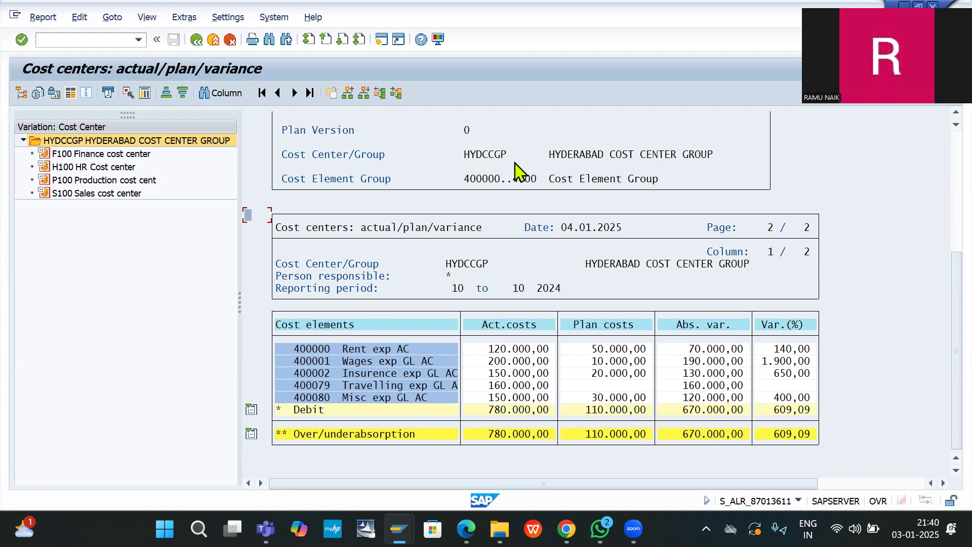
# Step: Scroll up to the report header (controlling area DE20, fiscal year 2024, version 0) and back down to the cost centers
pyautogui.scroll(4, 516, 163)
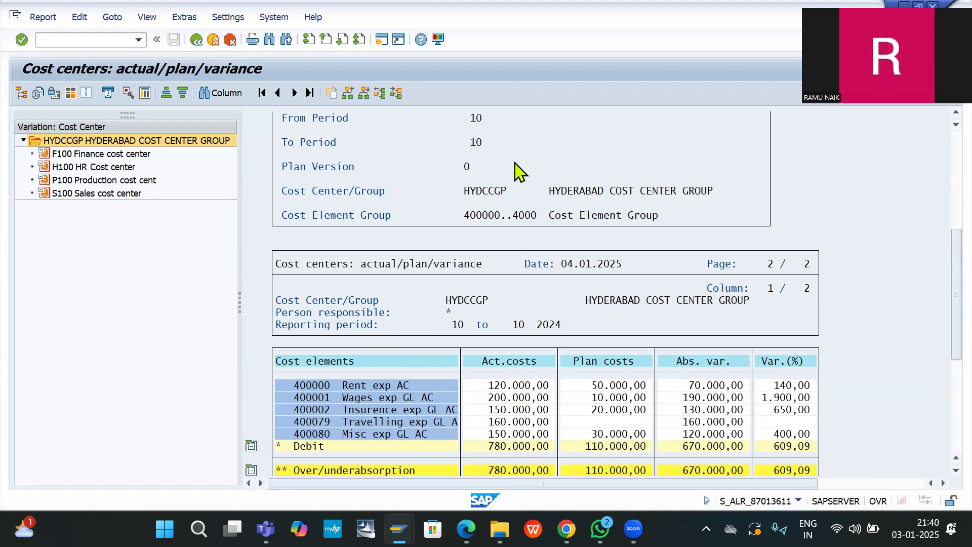
pyautogui.scroll(5, 515, 163)
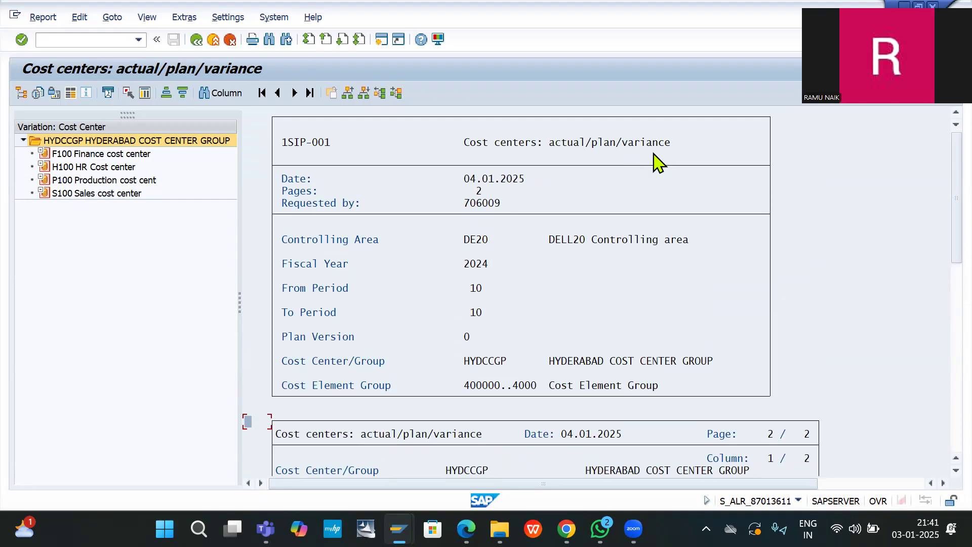
pyautogui.scroll(-1, 635, 357)
pyautogui.scroll(-4, 636, 357)
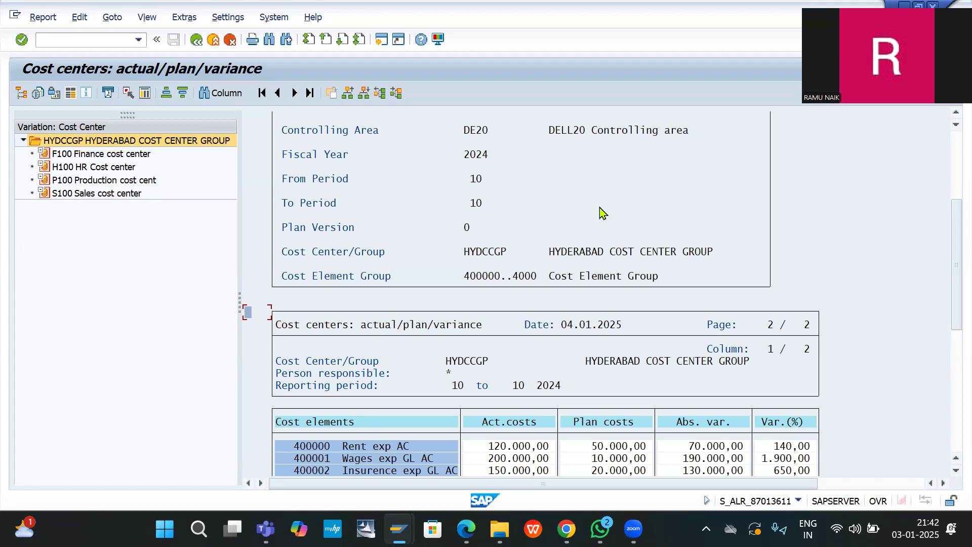
pyautogui.hotkey('alt', 'Tab')
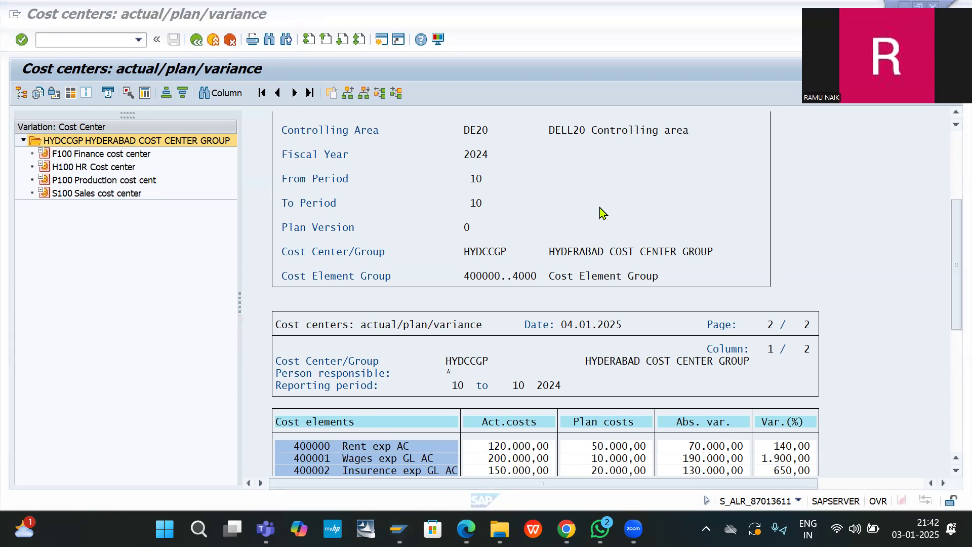